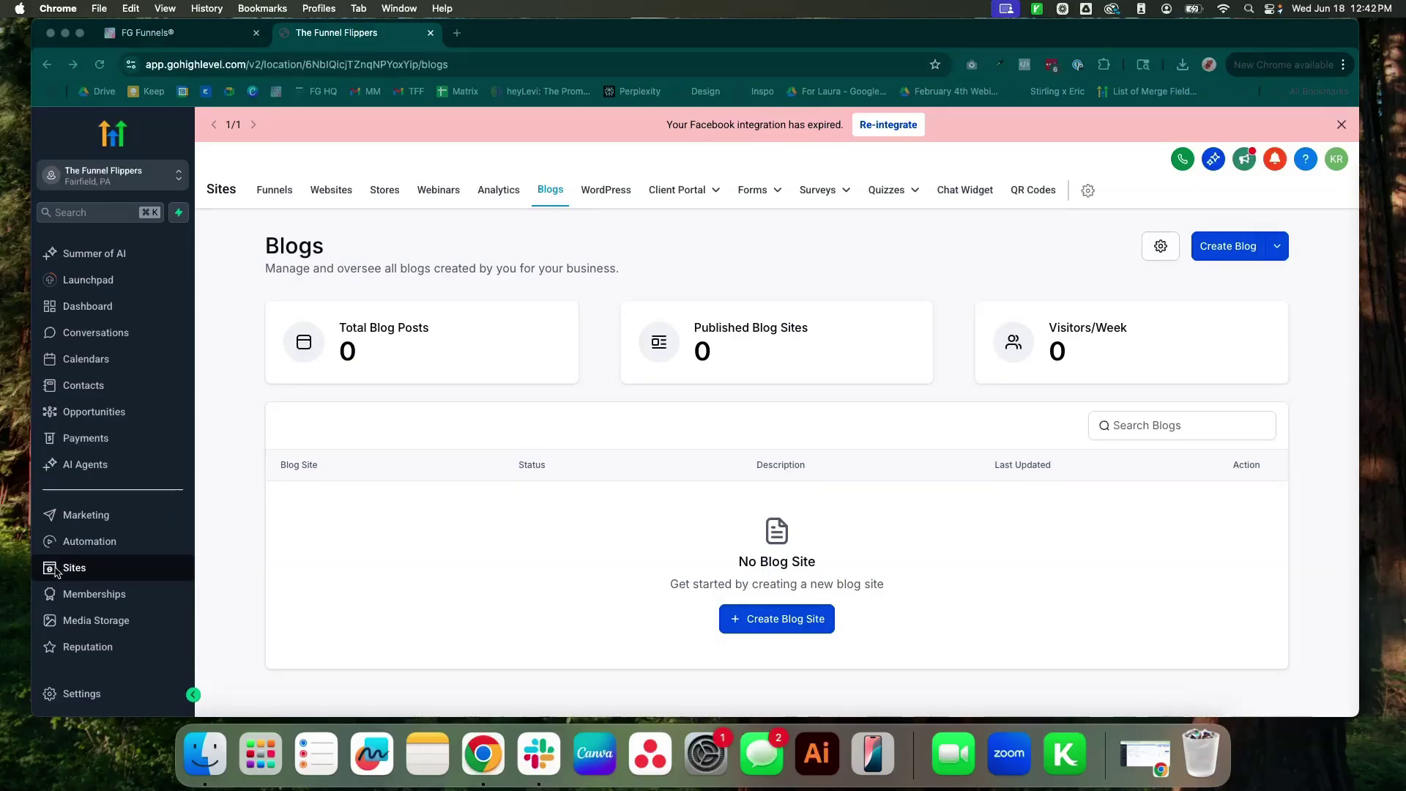
Step: Start creating a new blog site from the Sites > Blogs page
left_click(758, 626)
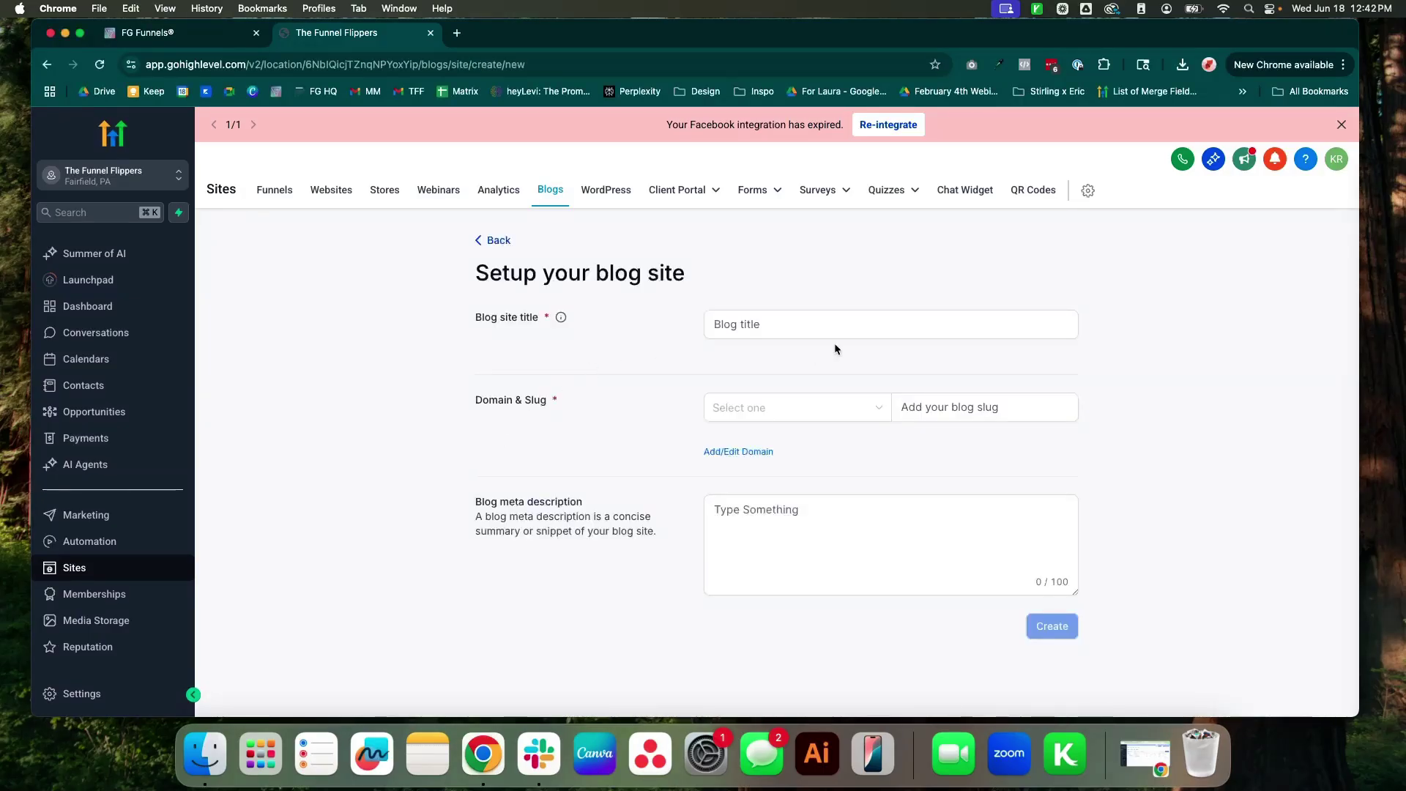
Step: Enter the title The Funnel Flippers Blog, domain getproductiveaf.com and slug 'blog'
left_click(837, 329)
type("The Fu")
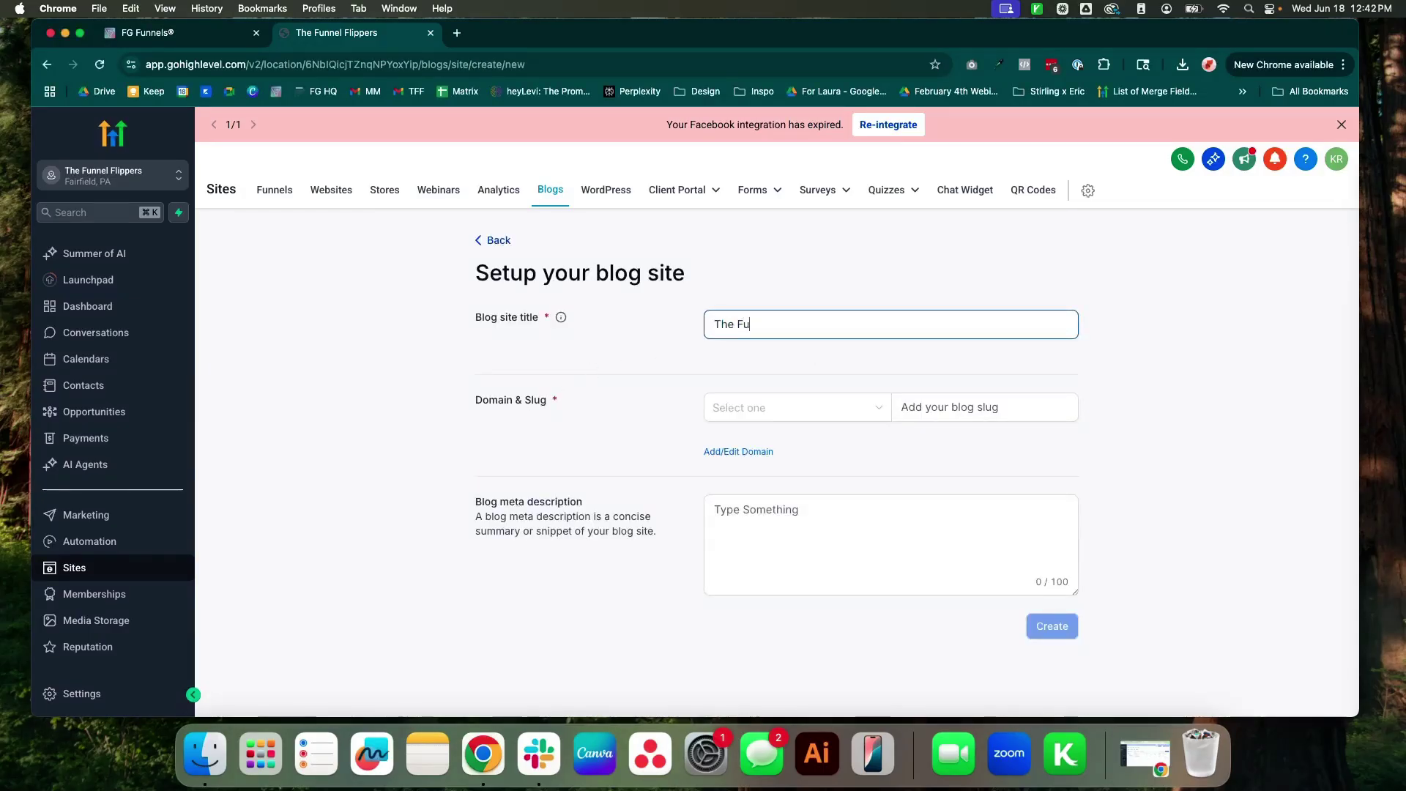
type("nnel Flippers Blog")
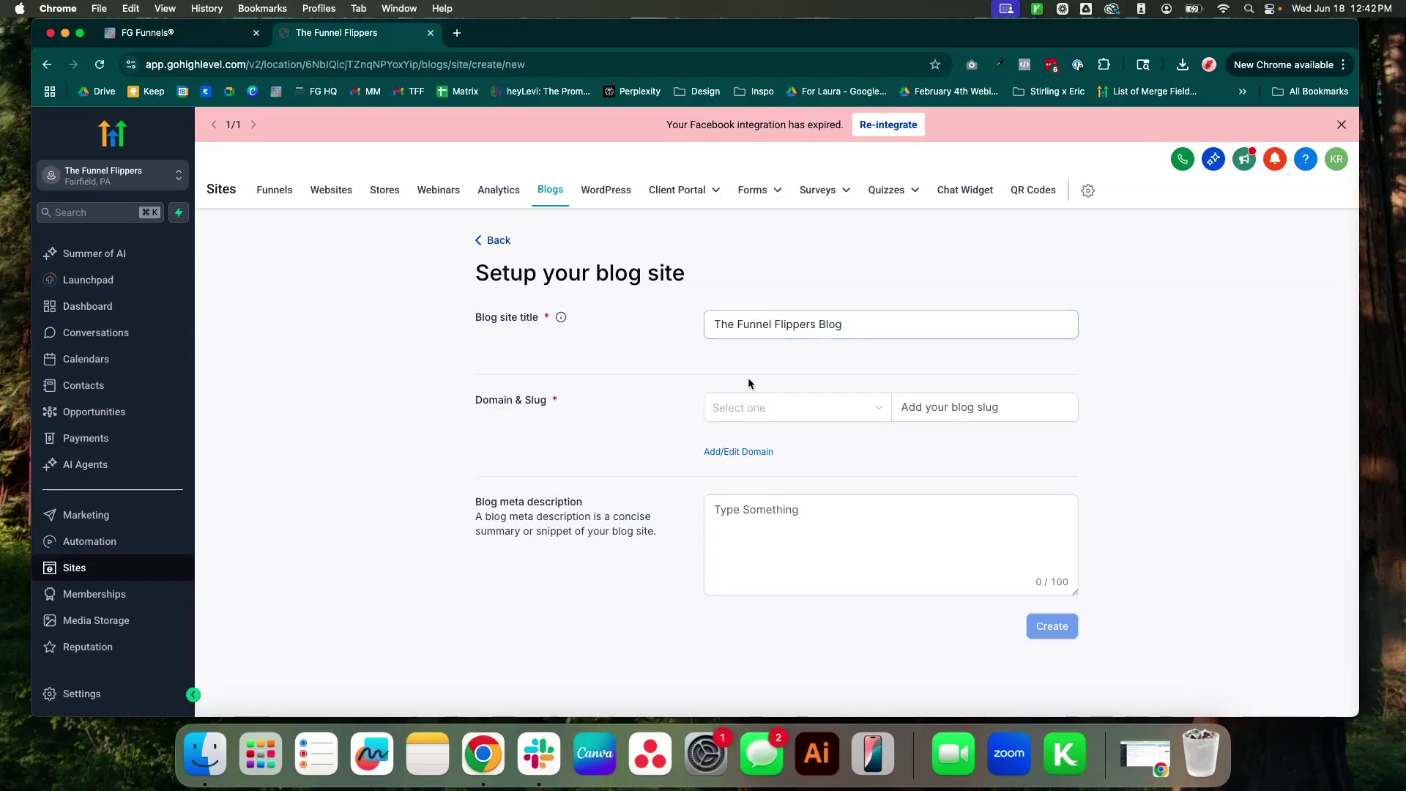
left_click(773, 410)
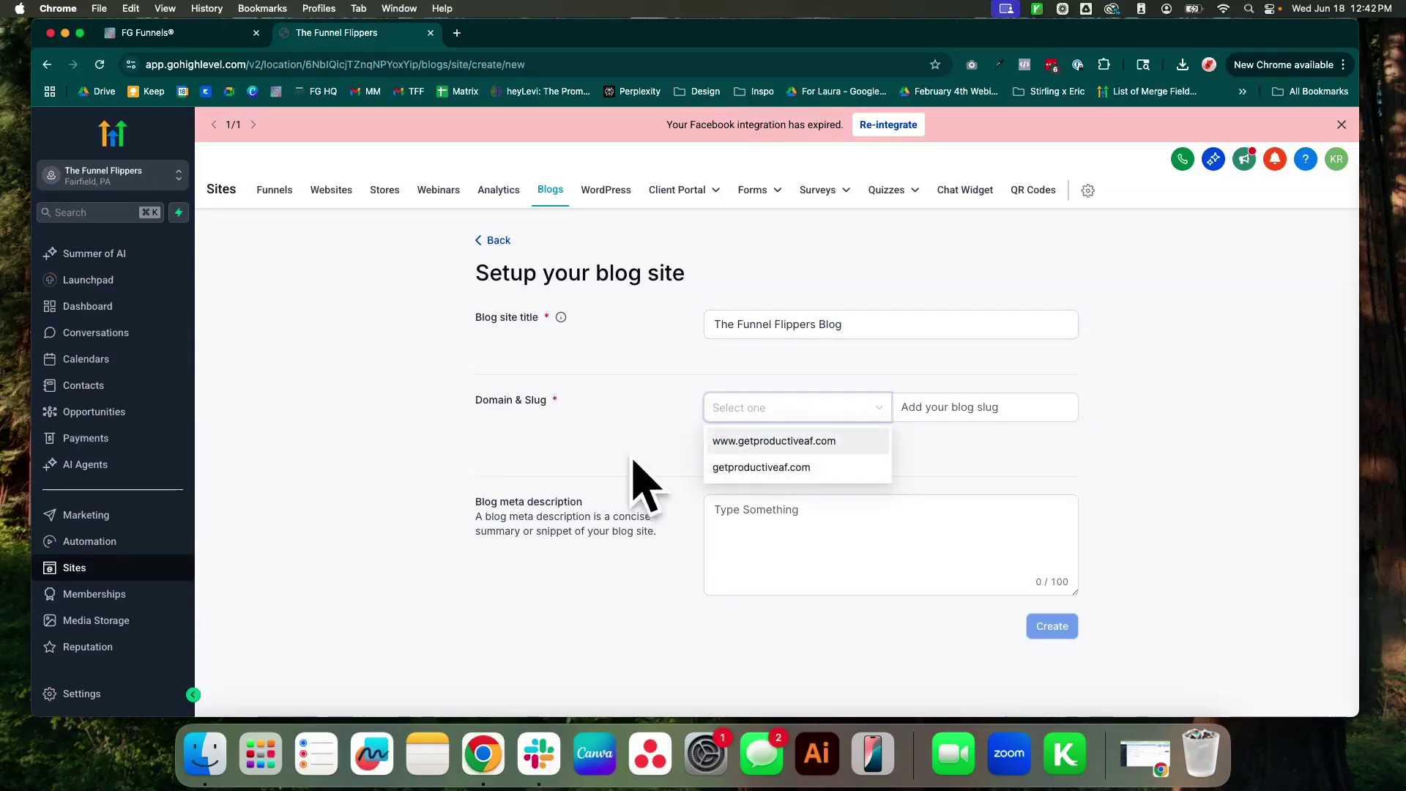
left_click(728, 467)
left_click(943, 401)
type("blog")
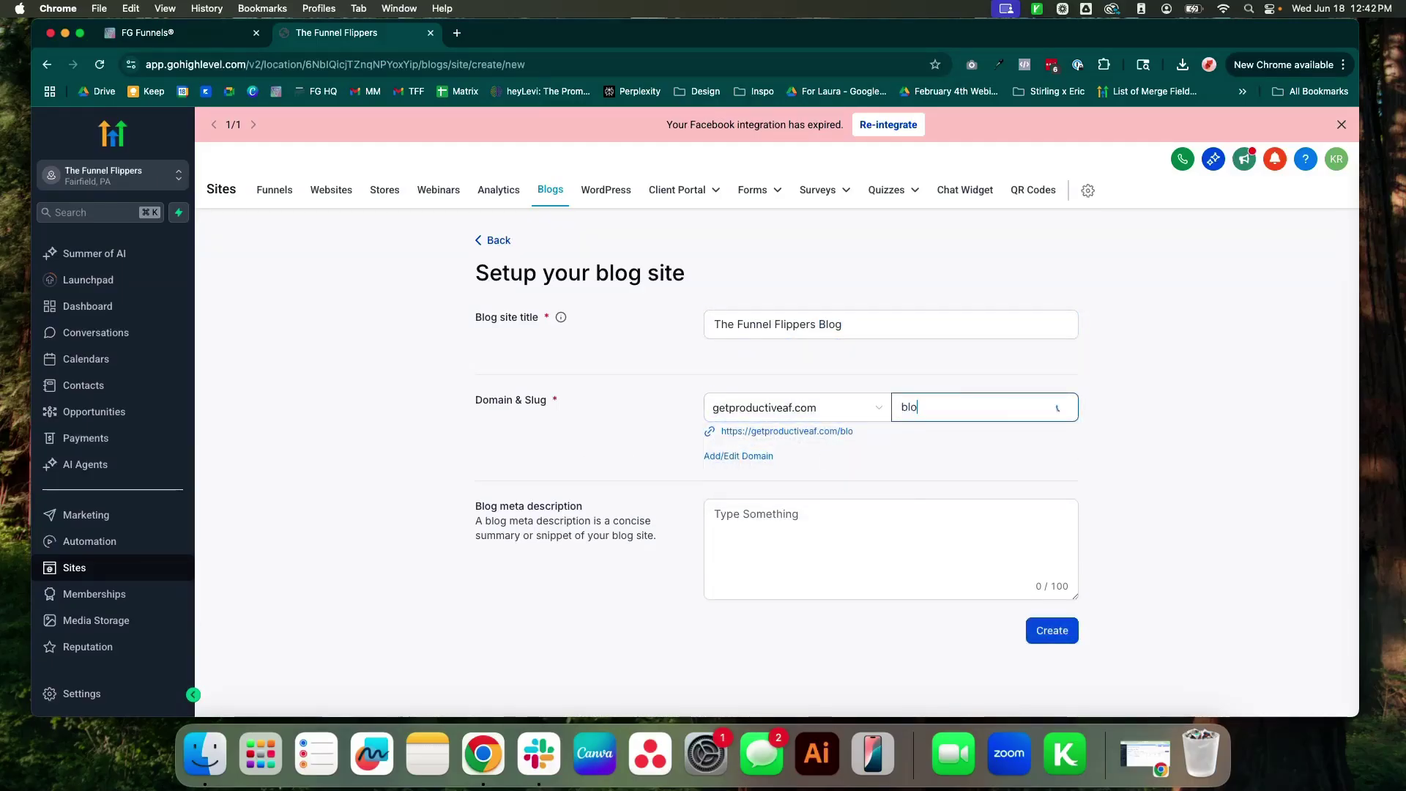
left_click(1394, 364)
left_click(1394, 364)
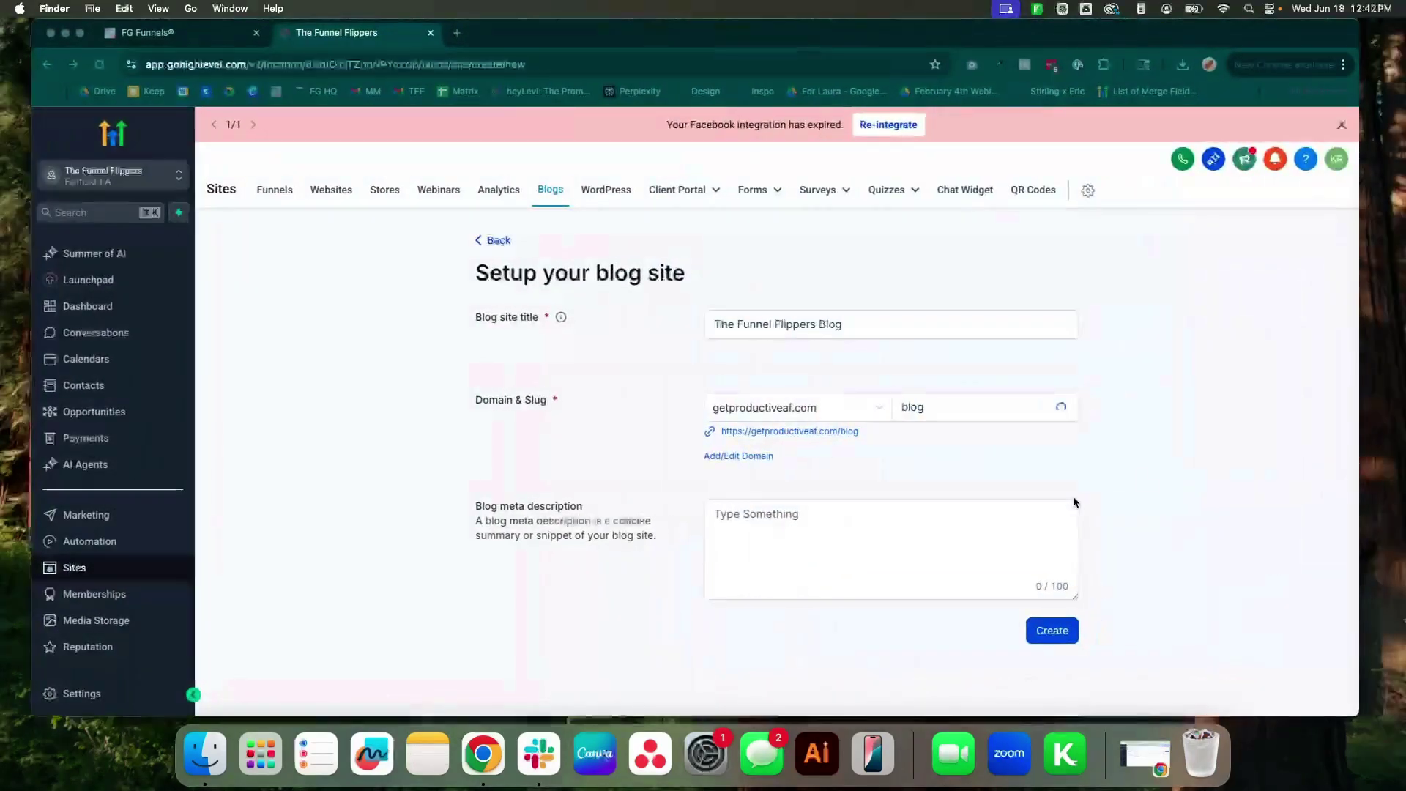
left_click(924, 407)
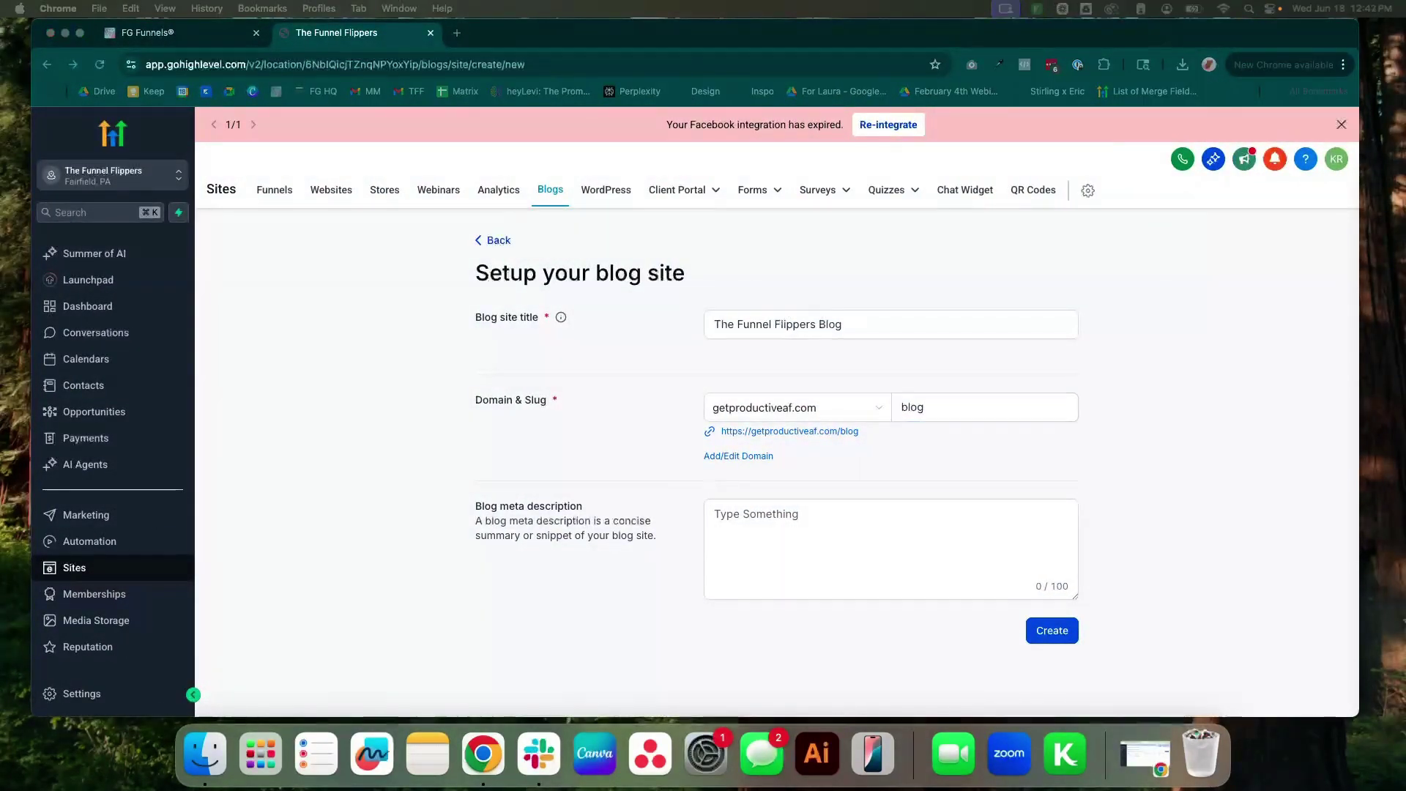
Step: Paste the meta description, change its trailing 'impl' to 'help', and create the blog
left_click(788, 524)
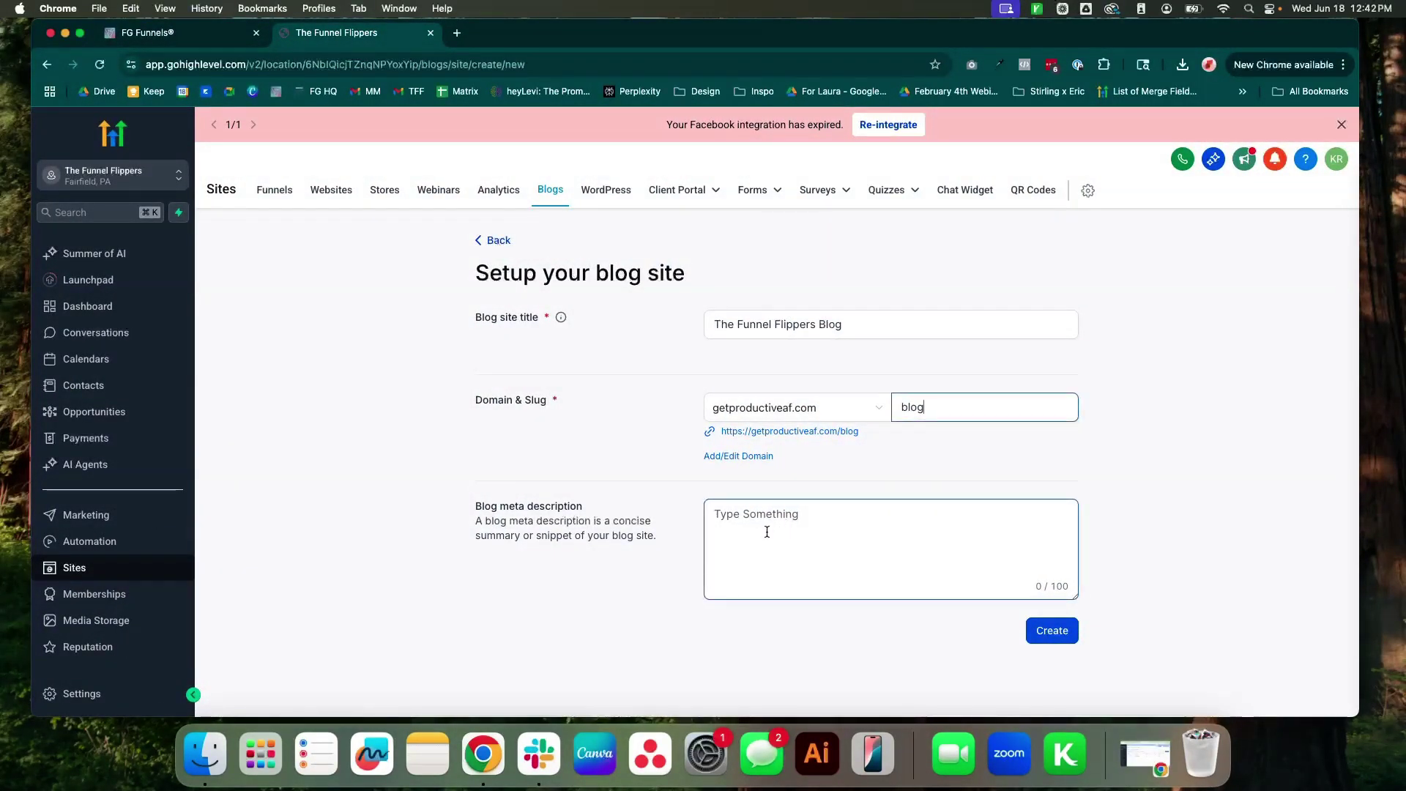
type("Expert tips, tutorials, and strategies from The Funnel Flippers—your go-to source for HighLevel impl")
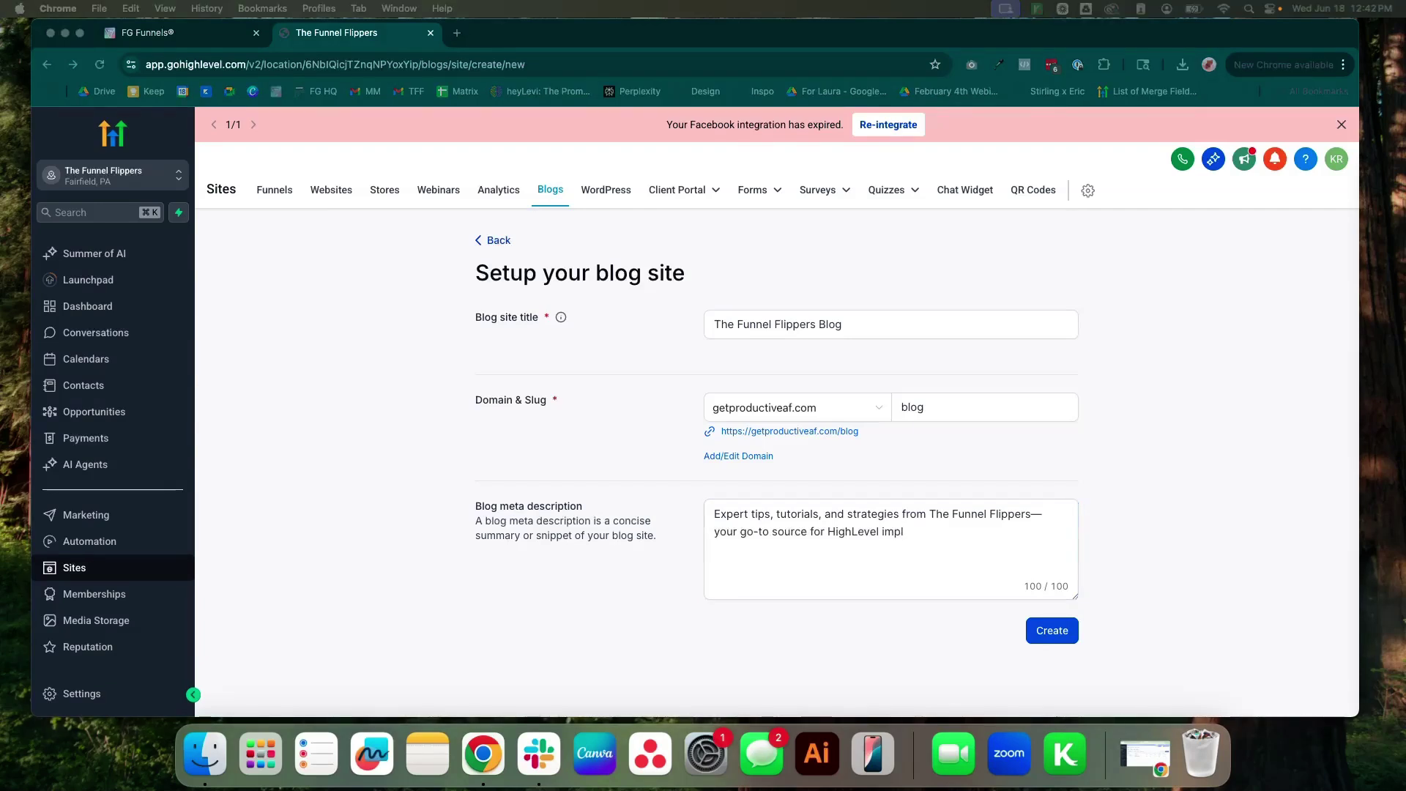
left_click(930, 534)
left_click_drag(908, 533, 778, 533)
left_click(915, 537)
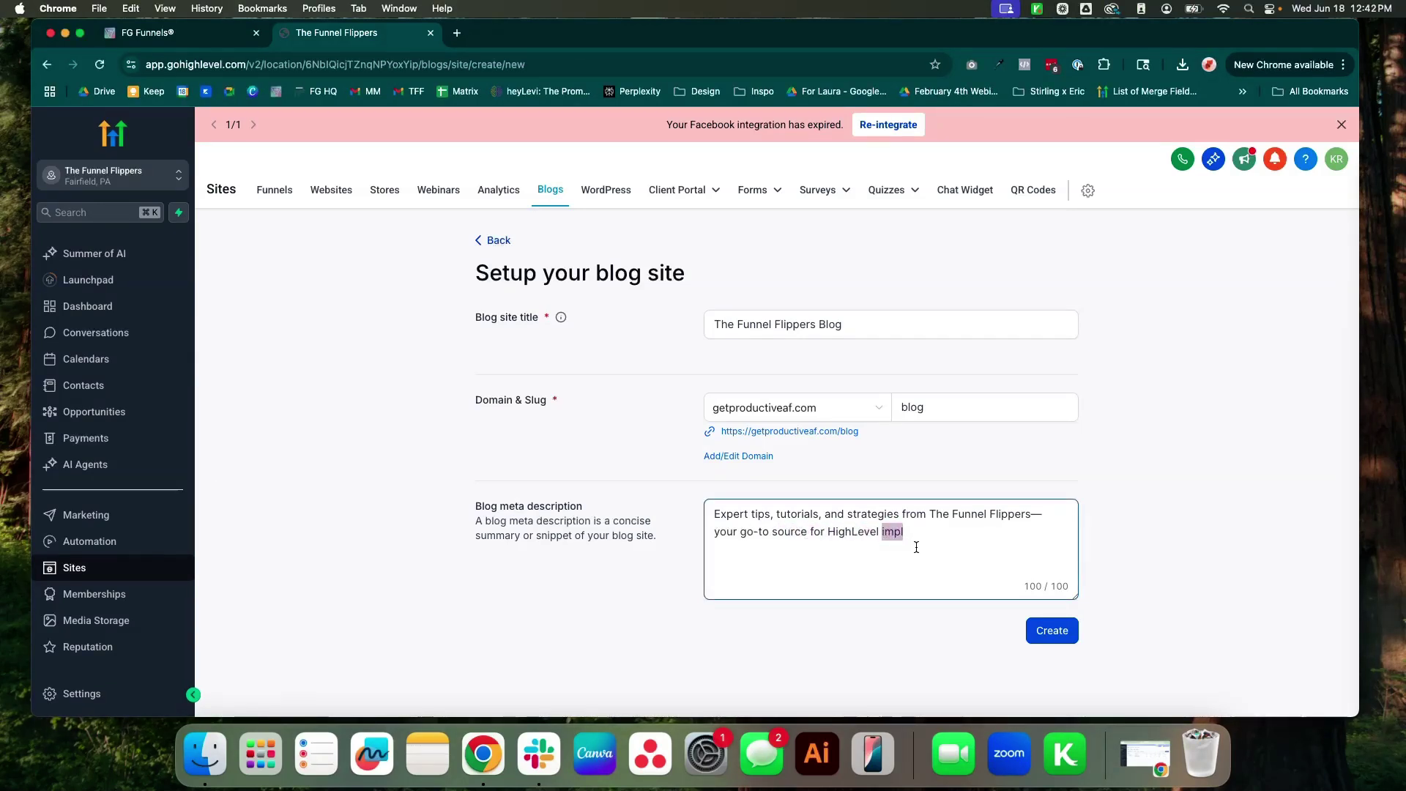
type("help")
left_click(1051, 630)
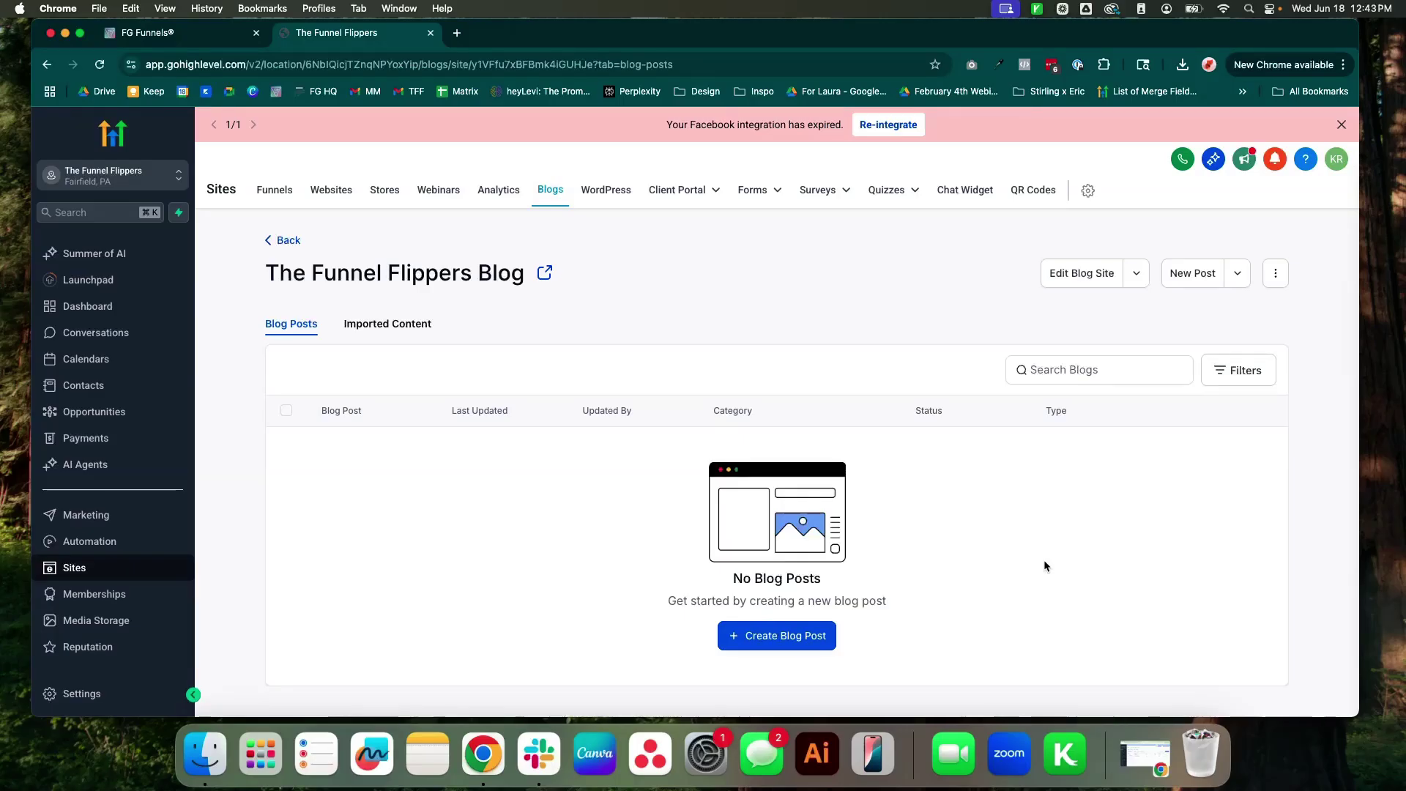
Step: Check the empty Imported Content view, then bring up the blog's three-dot options menu
left_click(402, 327)
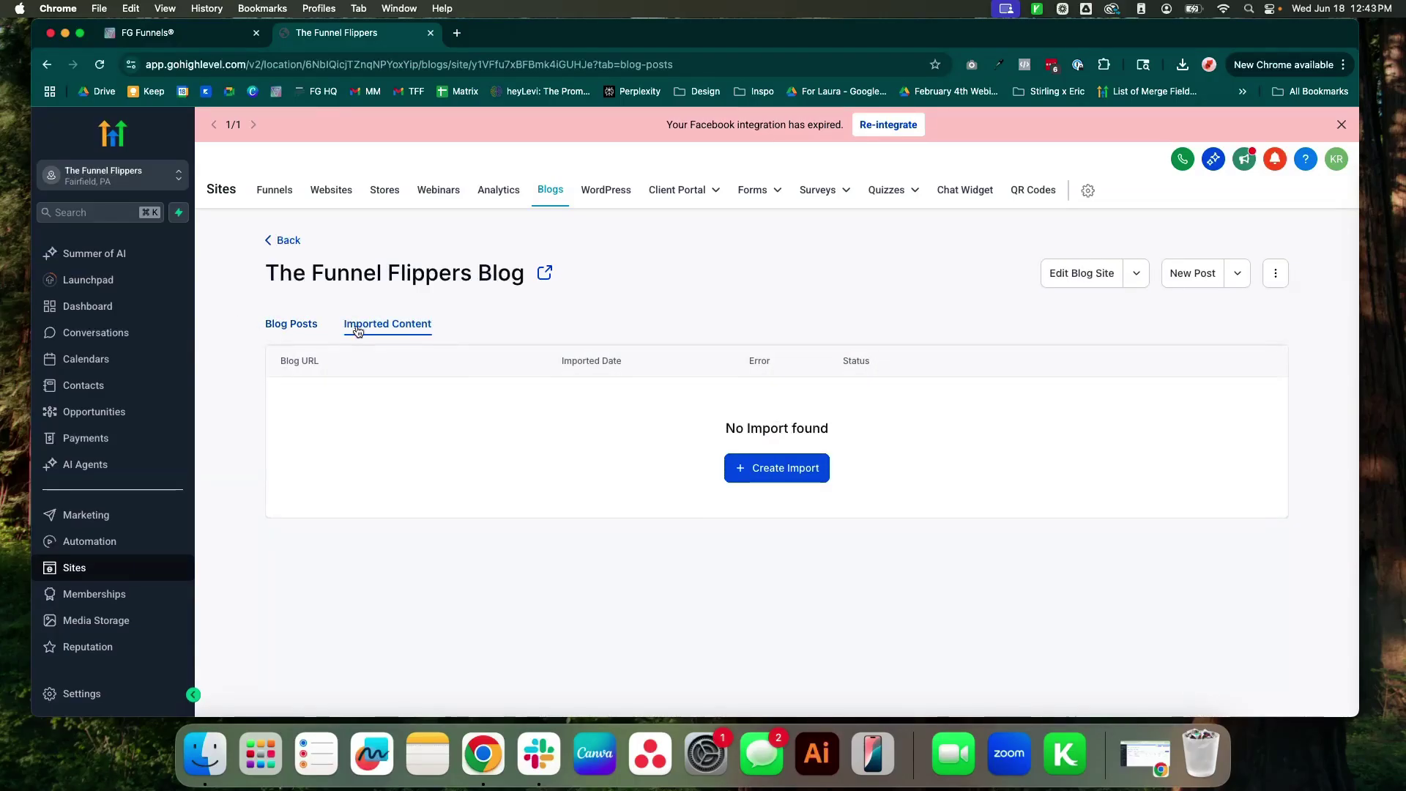
left_click(1276, 273)
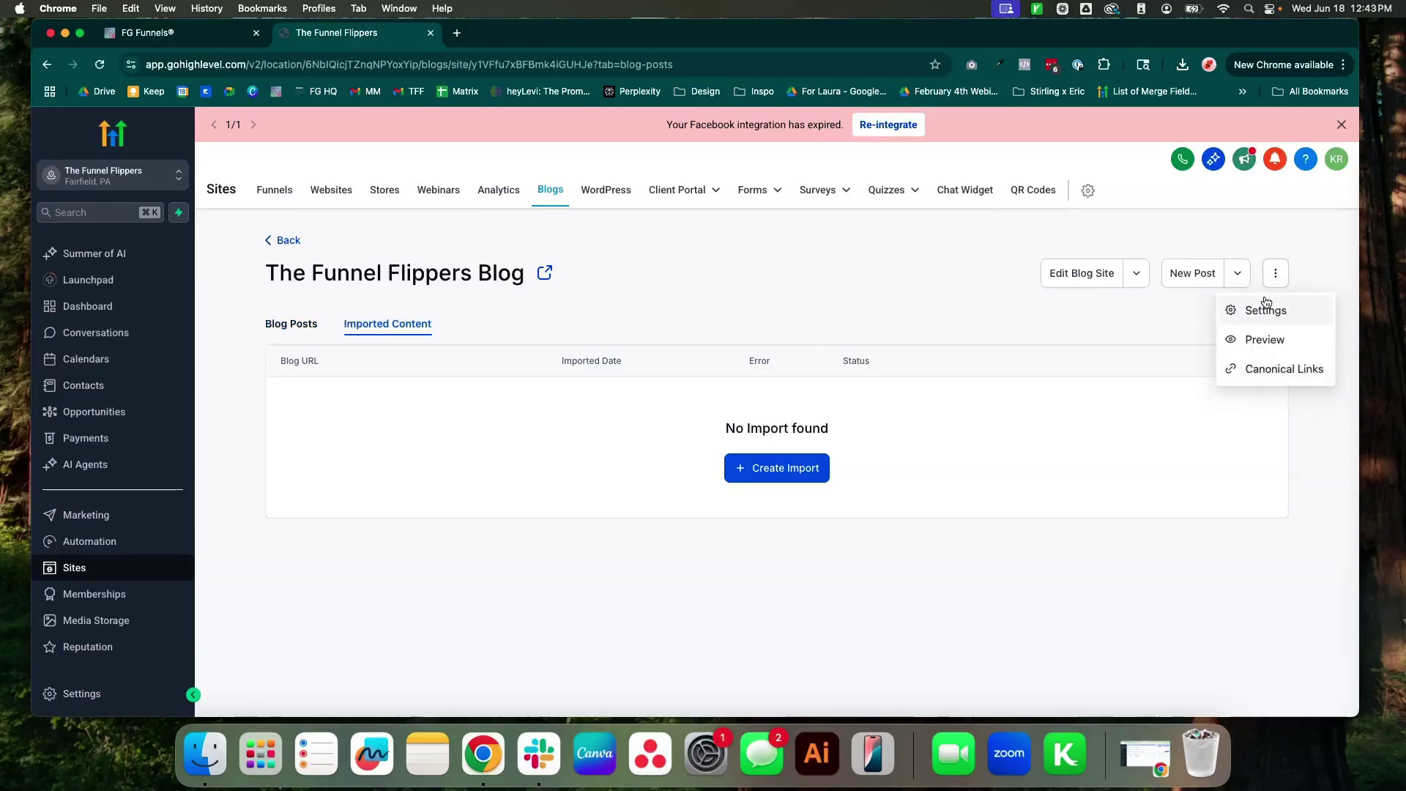
left_click(1079, 351)
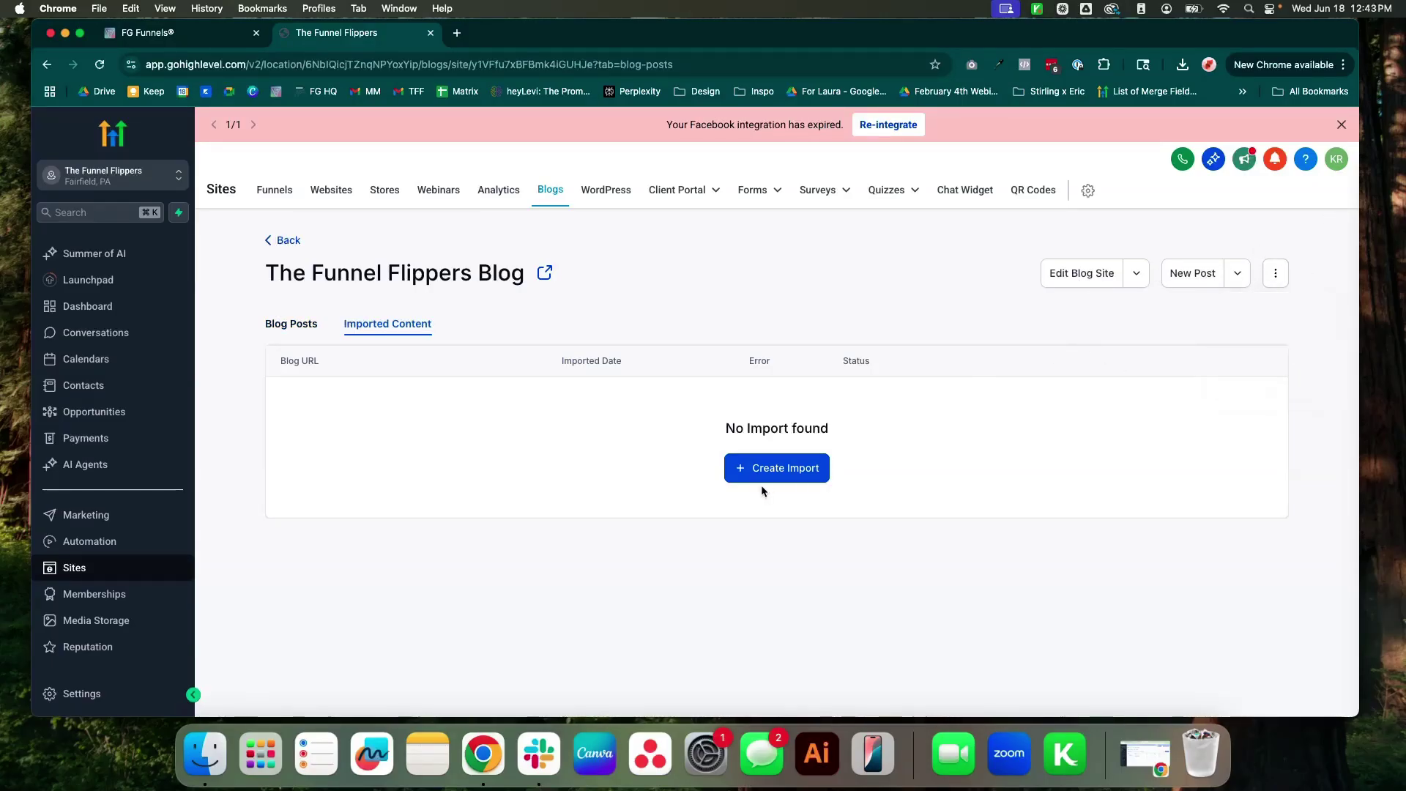
left_click(1274, 286)
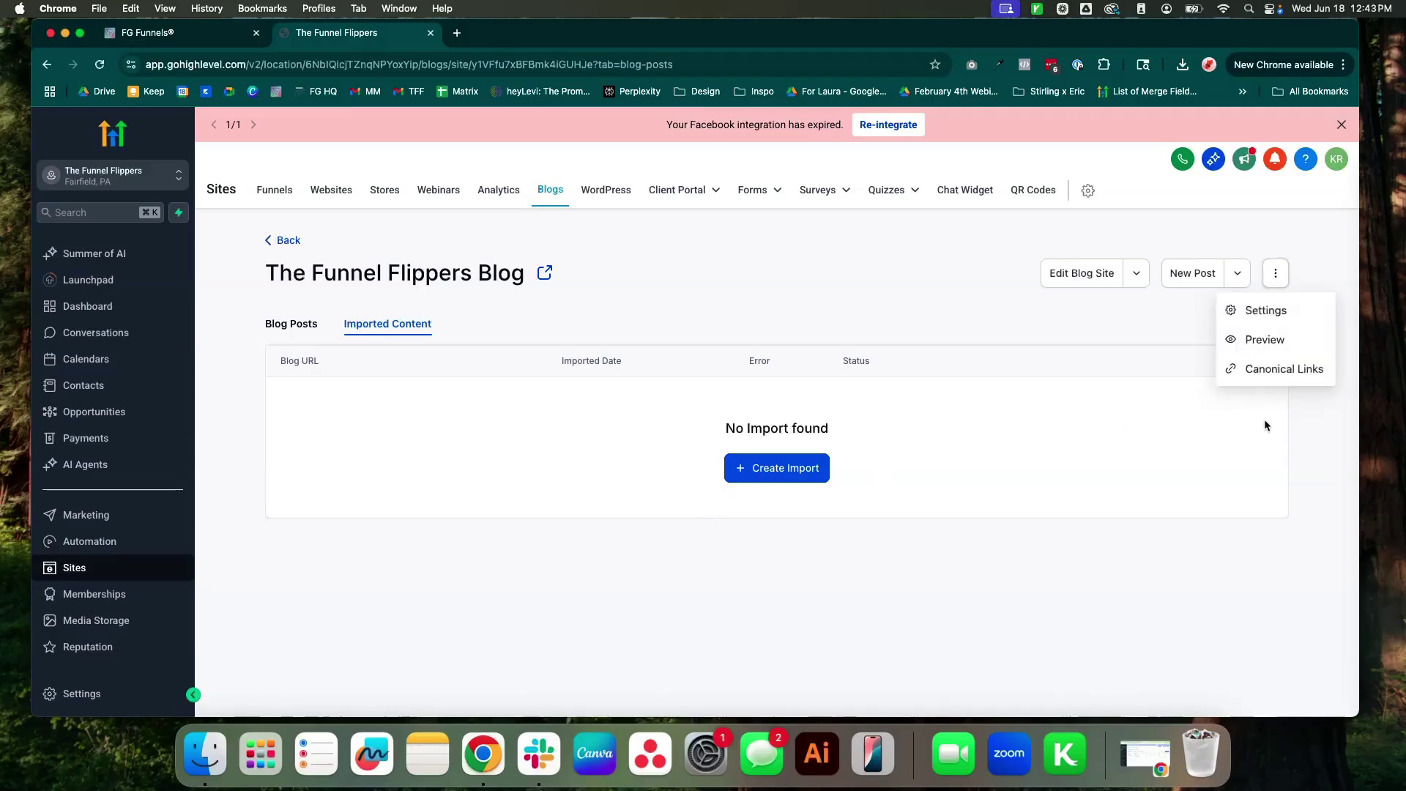
Step: Open the blog site's Settings and expand Advanced settings to reach Favicon URL and tracking code
left_click(1234, 308)
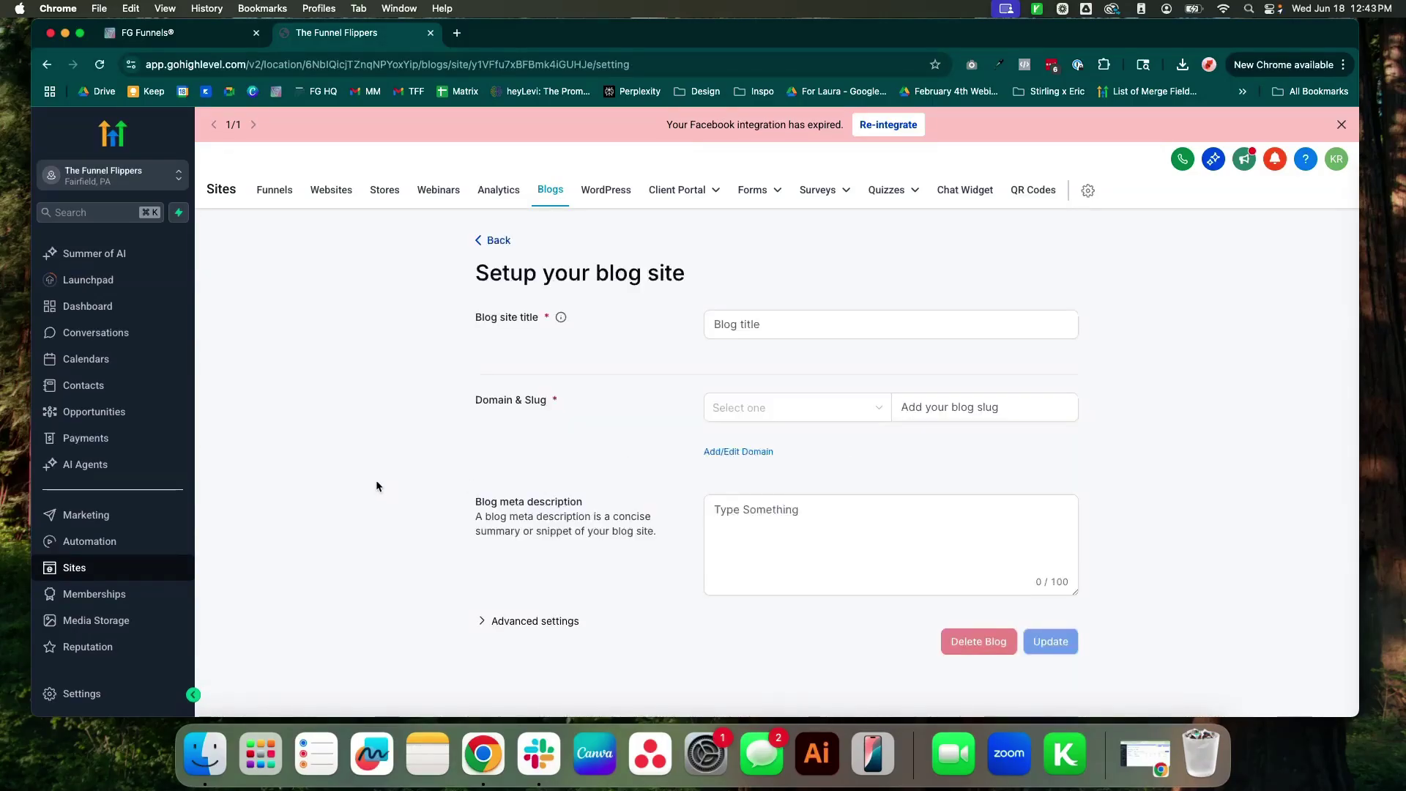
scroll(584, 556, "down", 2)
left_click(583, 555)
scroll(604, 564, "down", 3)
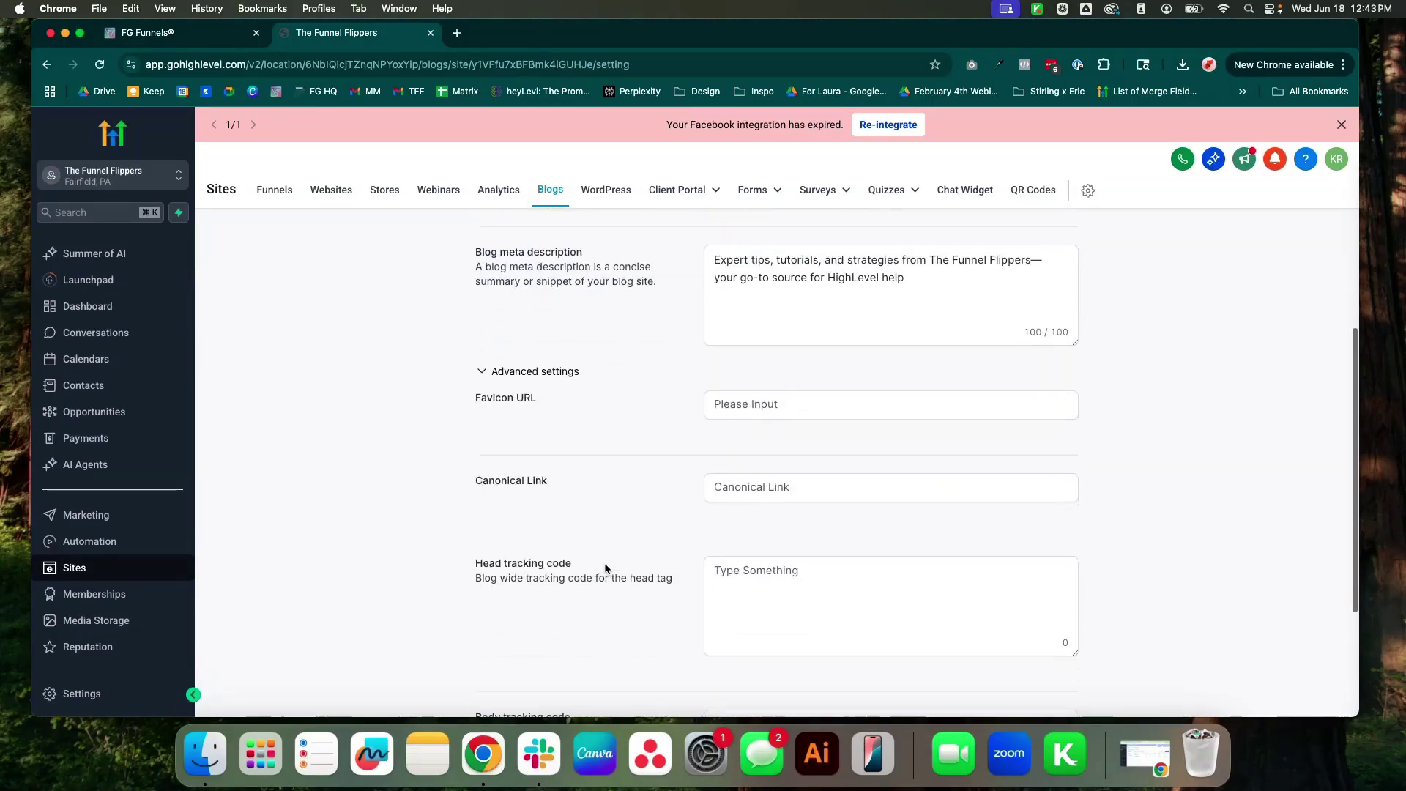
scroll(759, 381, "down", 1)
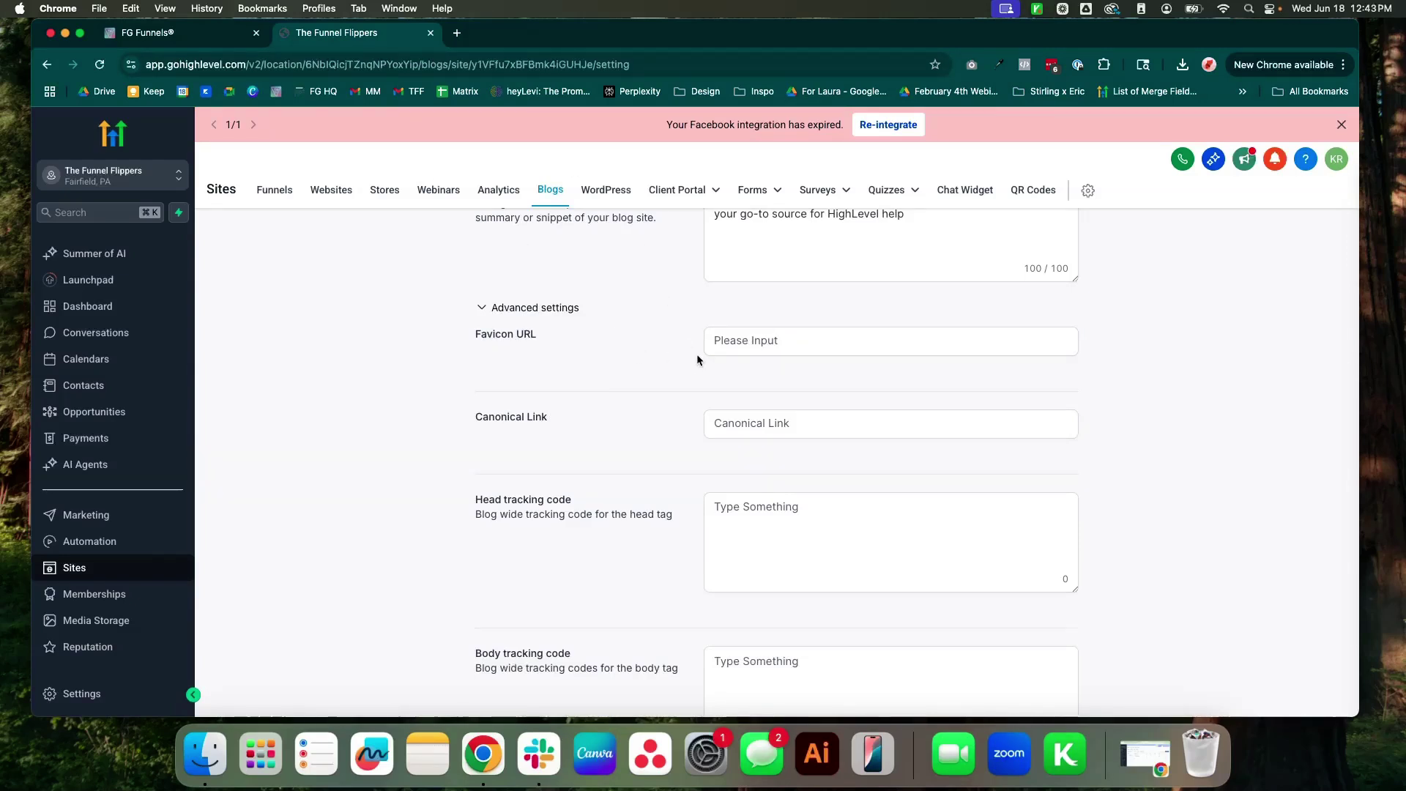
Step: In a new tab, load app.gohighlevel.com and switch into The Funnel Flippers sub-account
left_click(458, 32)
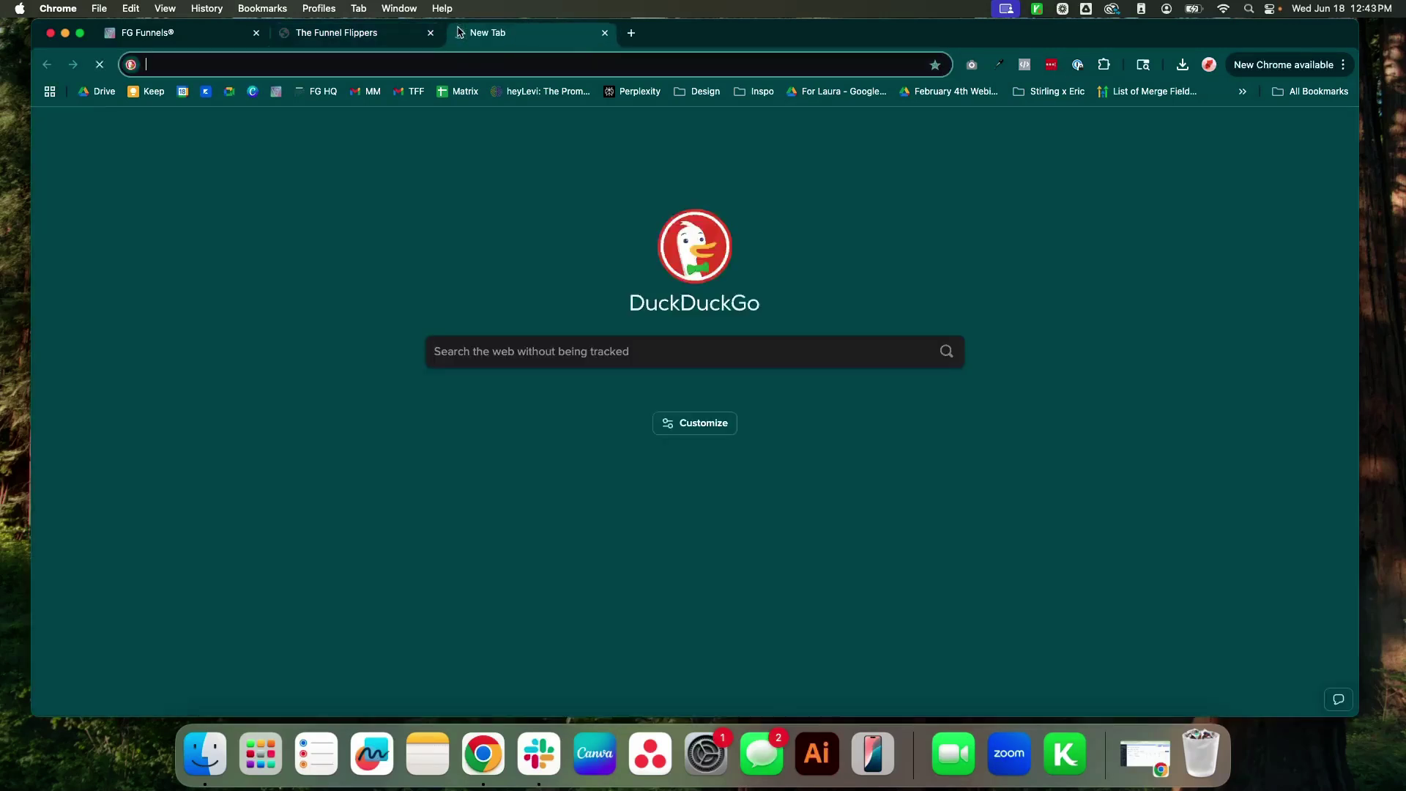
type("app.gohighlevel.com")
key("Return")
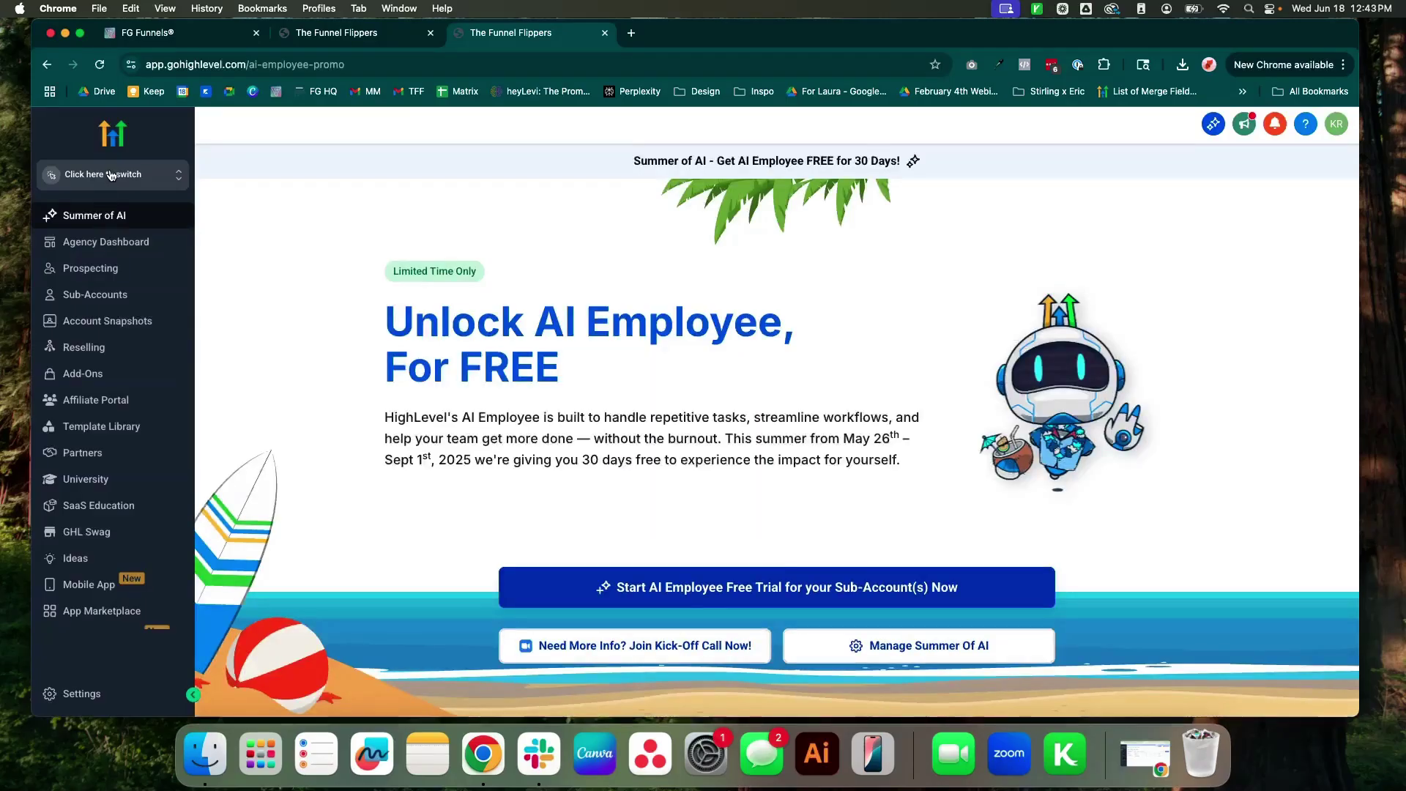
left_click(110, 174)
left_click(249, 249)
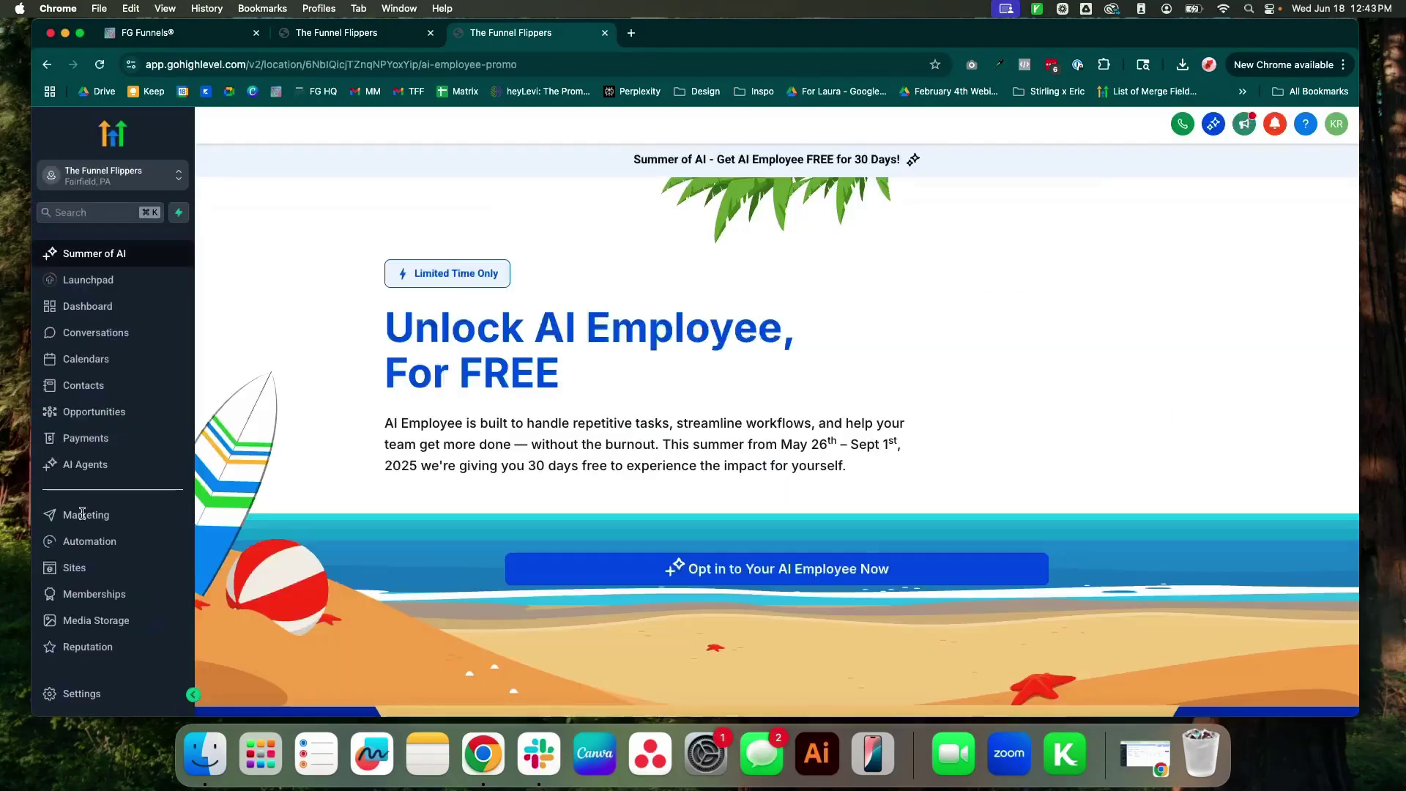
Step: Copy the link to TFF Favicon.png from the Brand Boards media folder
scroll(90, 571, "down", 2)
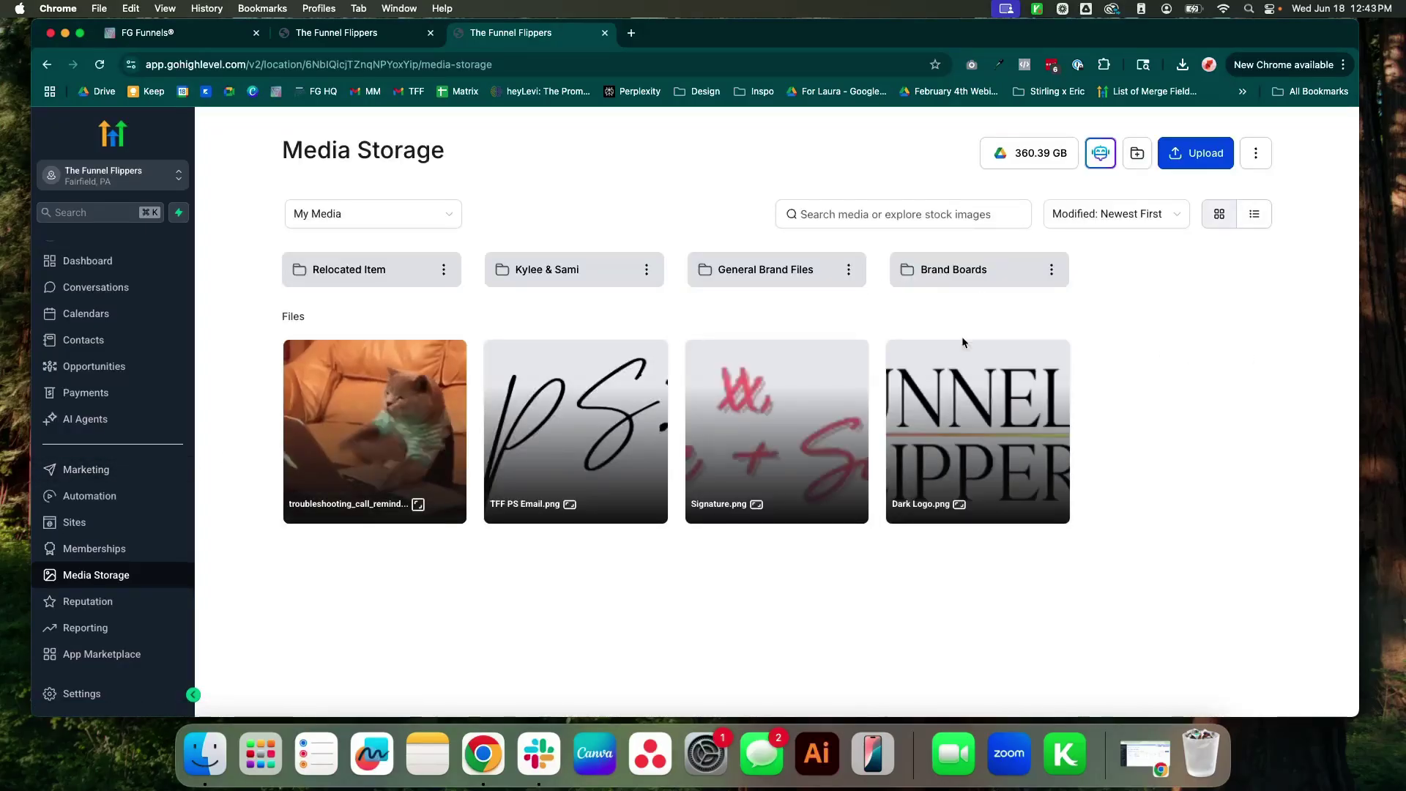
left_click(613, 278)
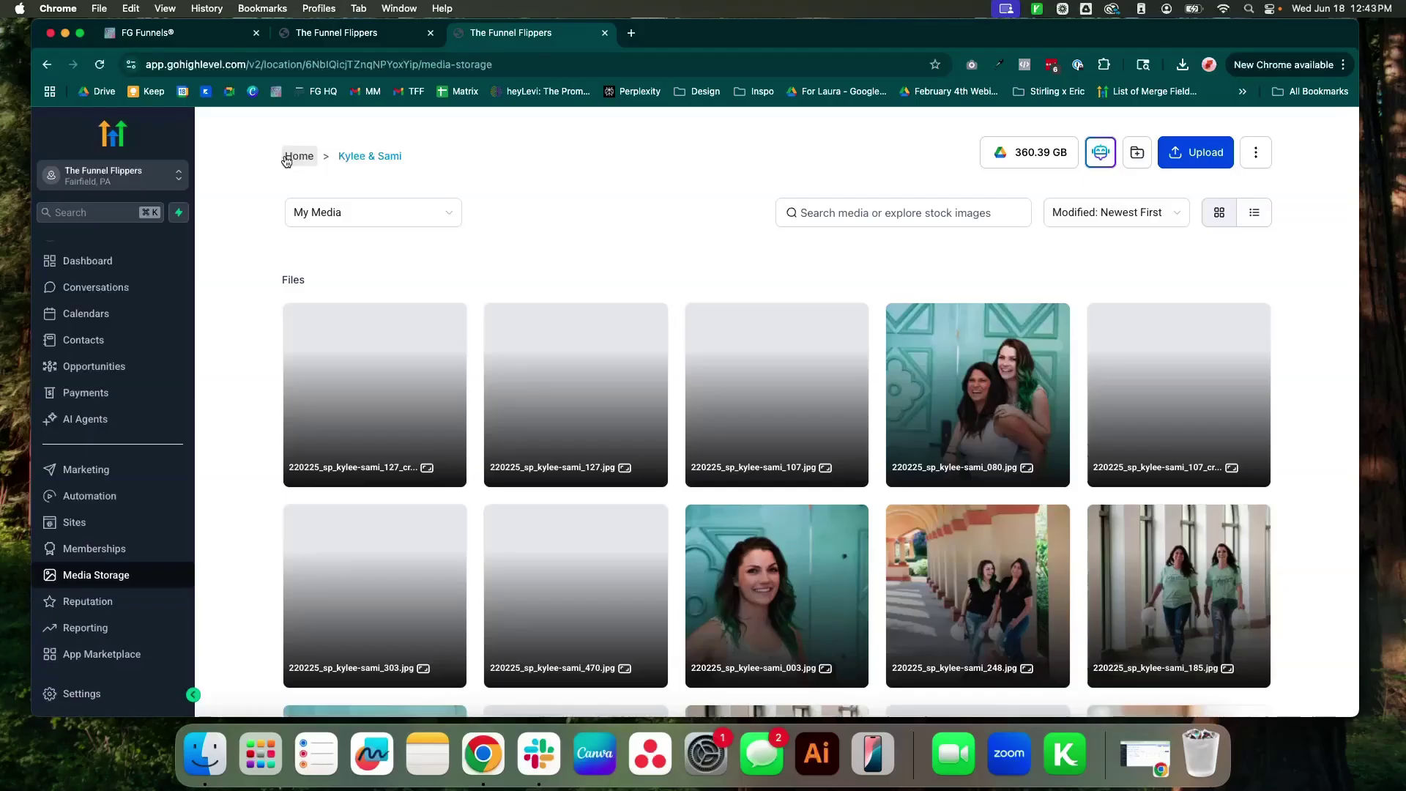
left_click(286, 161)
left_click(950, 270)
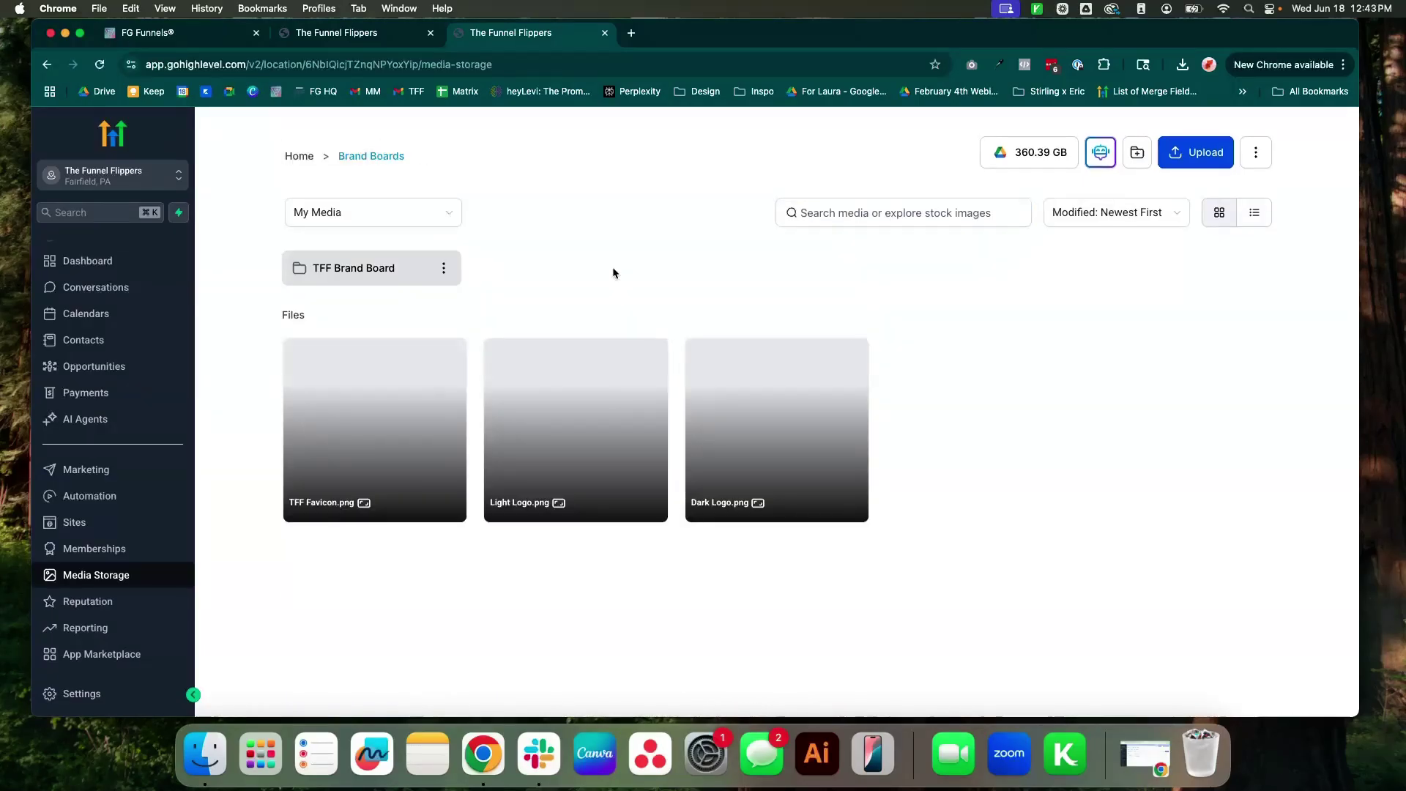
right_click(367, 400)
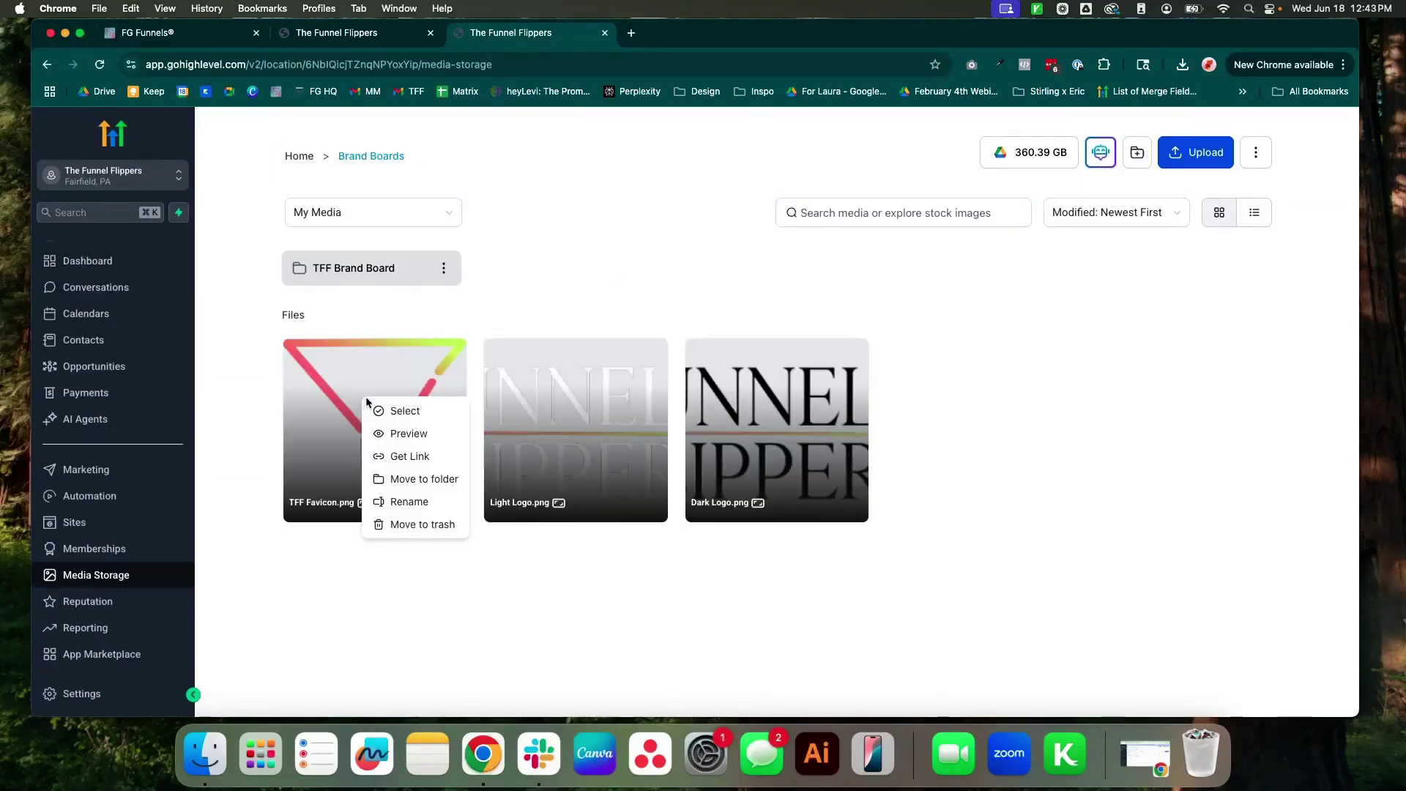
left_click(399, 456)
Step: Paste the favicon link into Favicon URL, leave Chat widget unset, and update the settings
key("super+alt+Left")
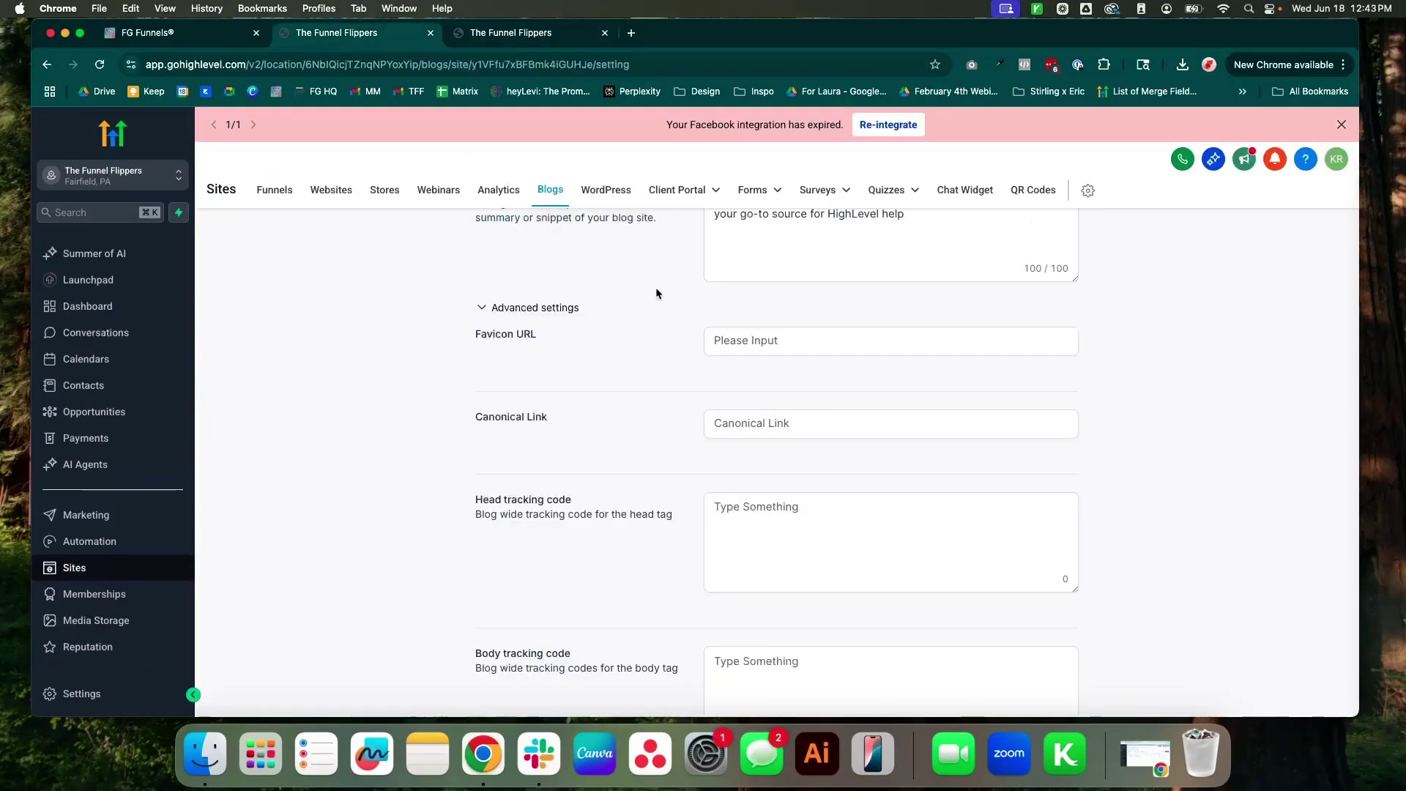
left_click(791, 336)
key("super+v")
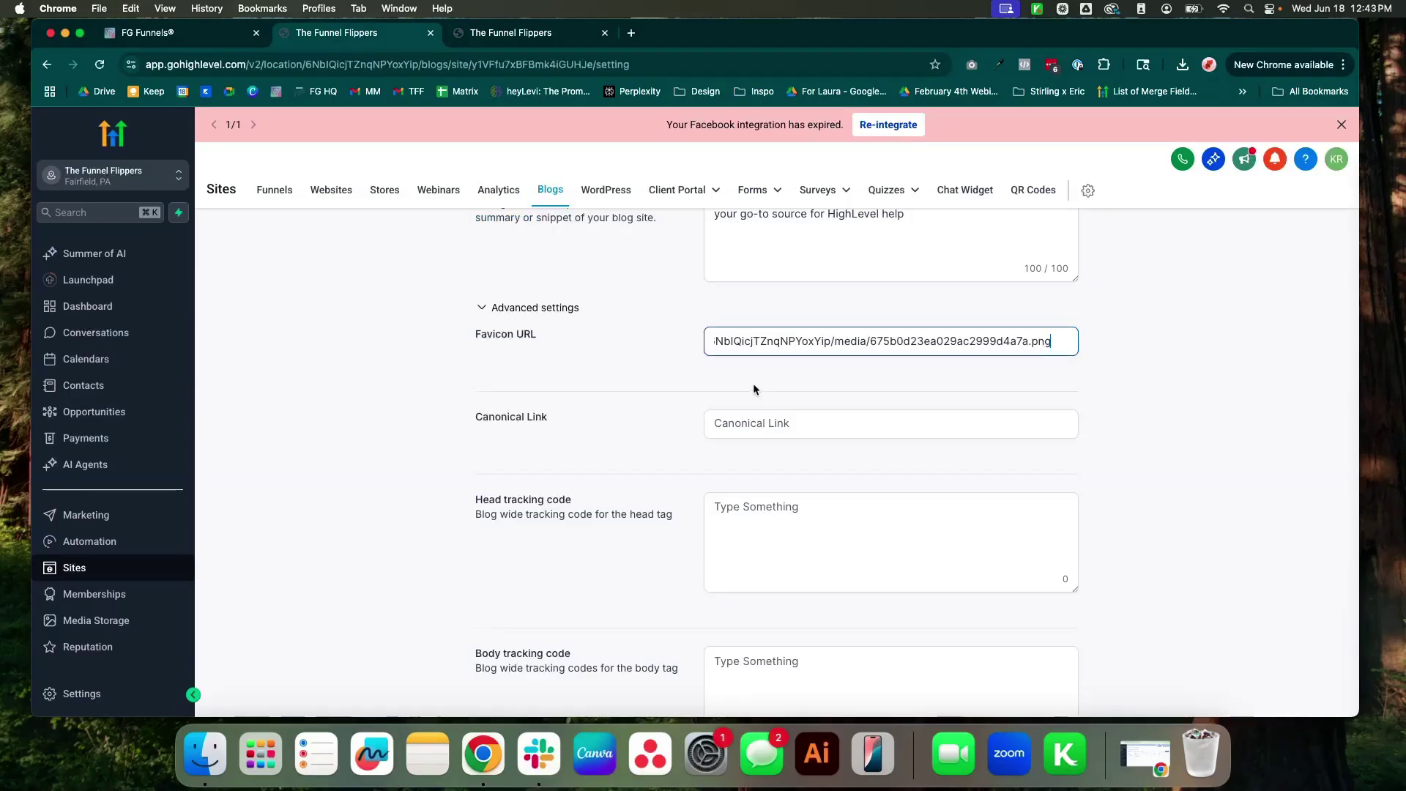
left_click(752, 384)
scroll(749, 385, "down", 5)
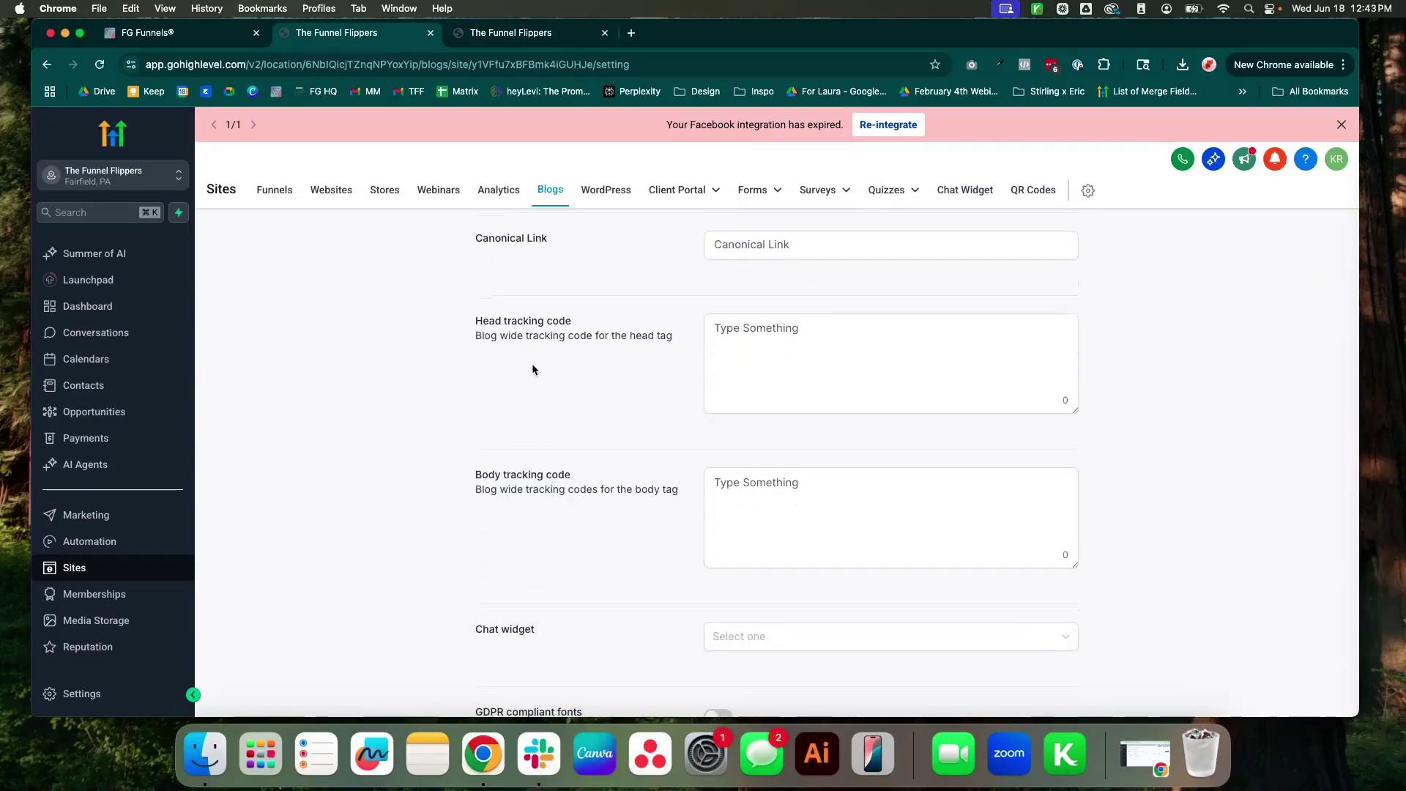
scroll(549, 366, "down", 5)
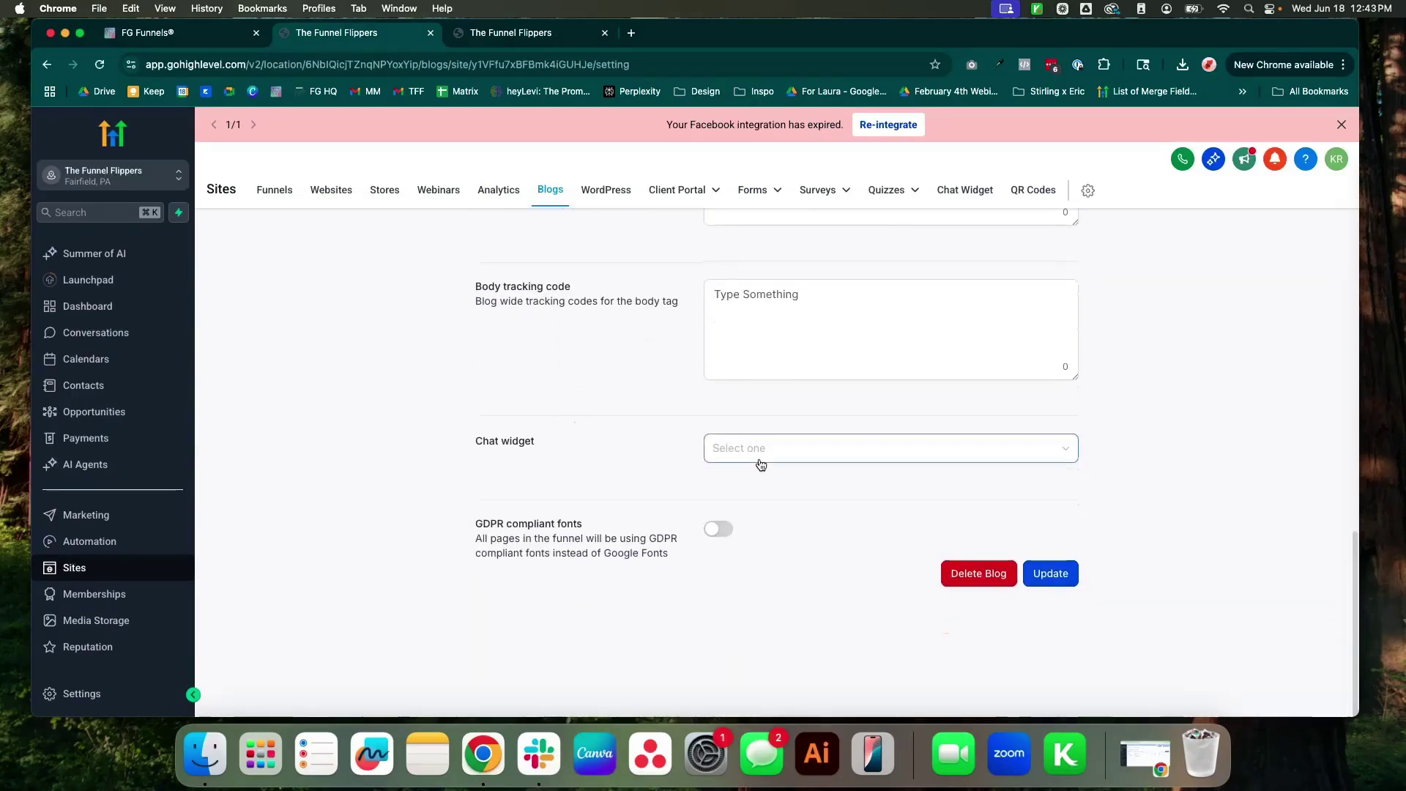
left_click(759, 456)
left_click(603, 459)
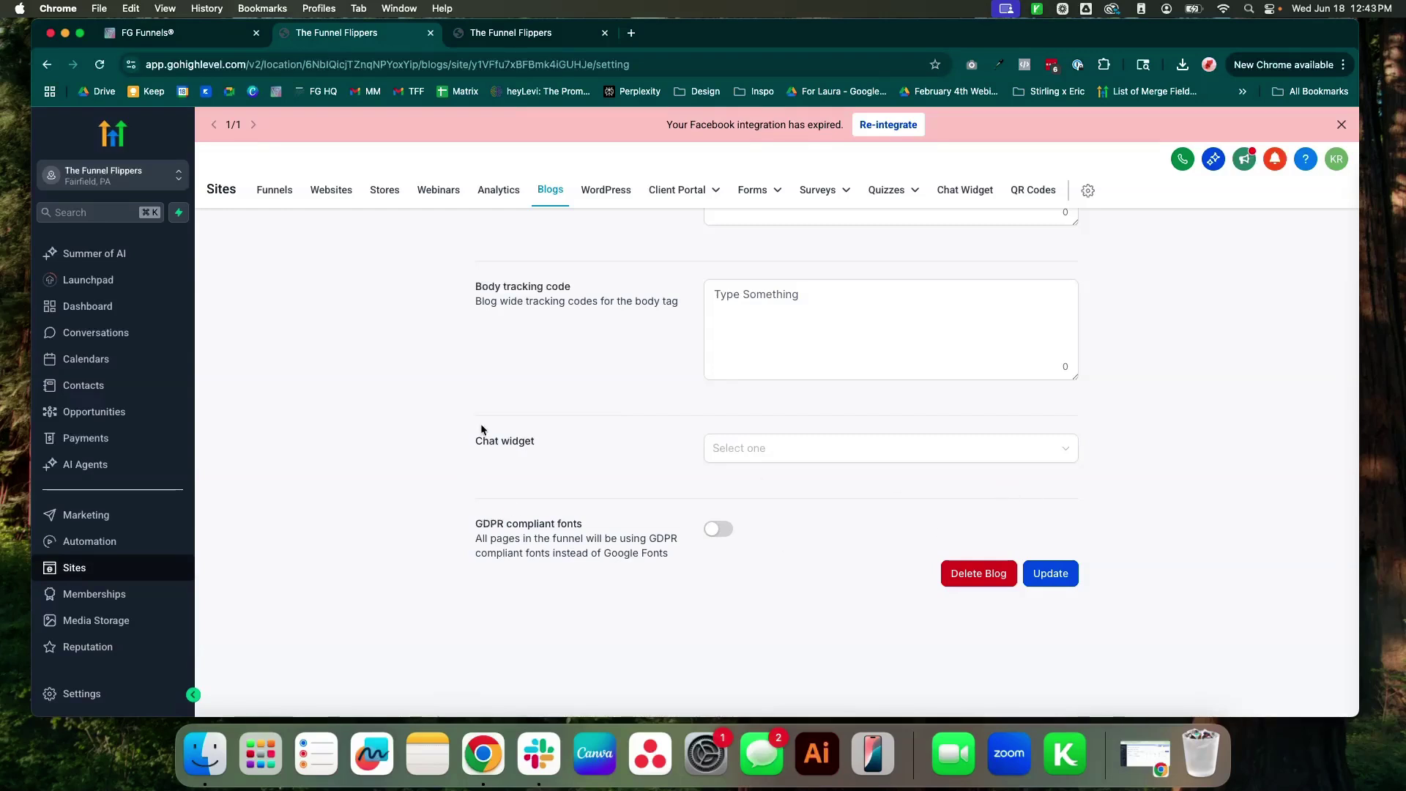
left_click(1058, 566)
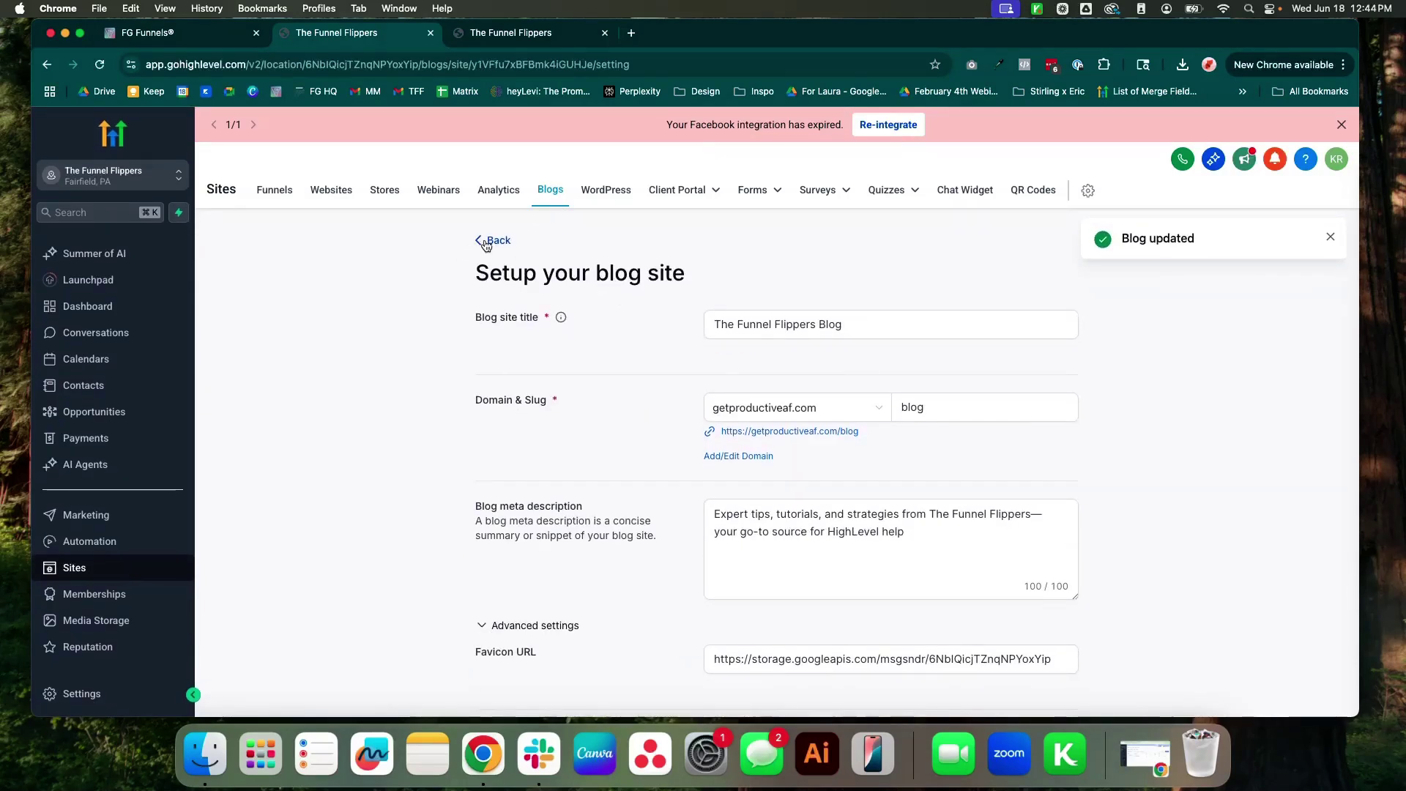
left_click(492, 240)
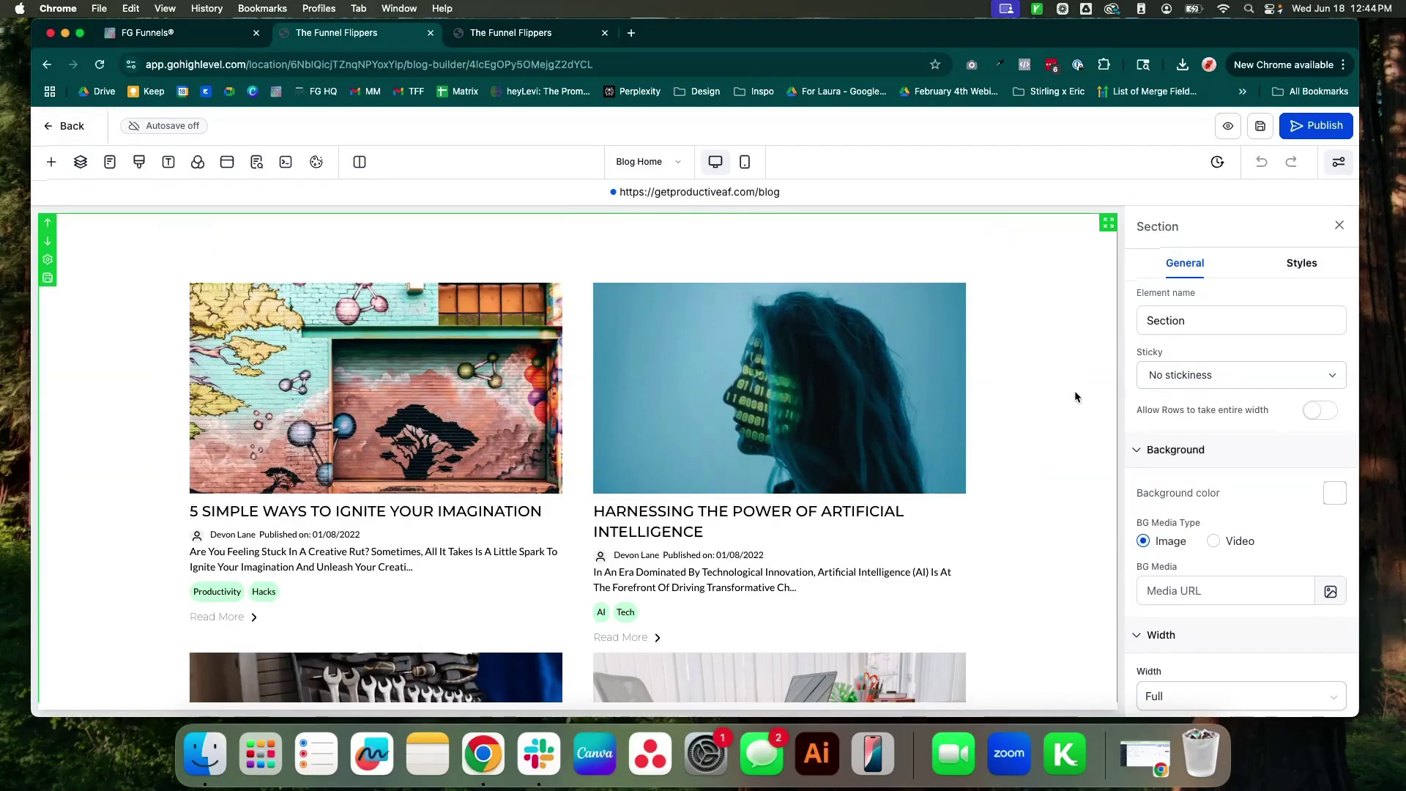
scroll(1069, 396, "down", 3)
scroll(1065, 399, "down", 5)
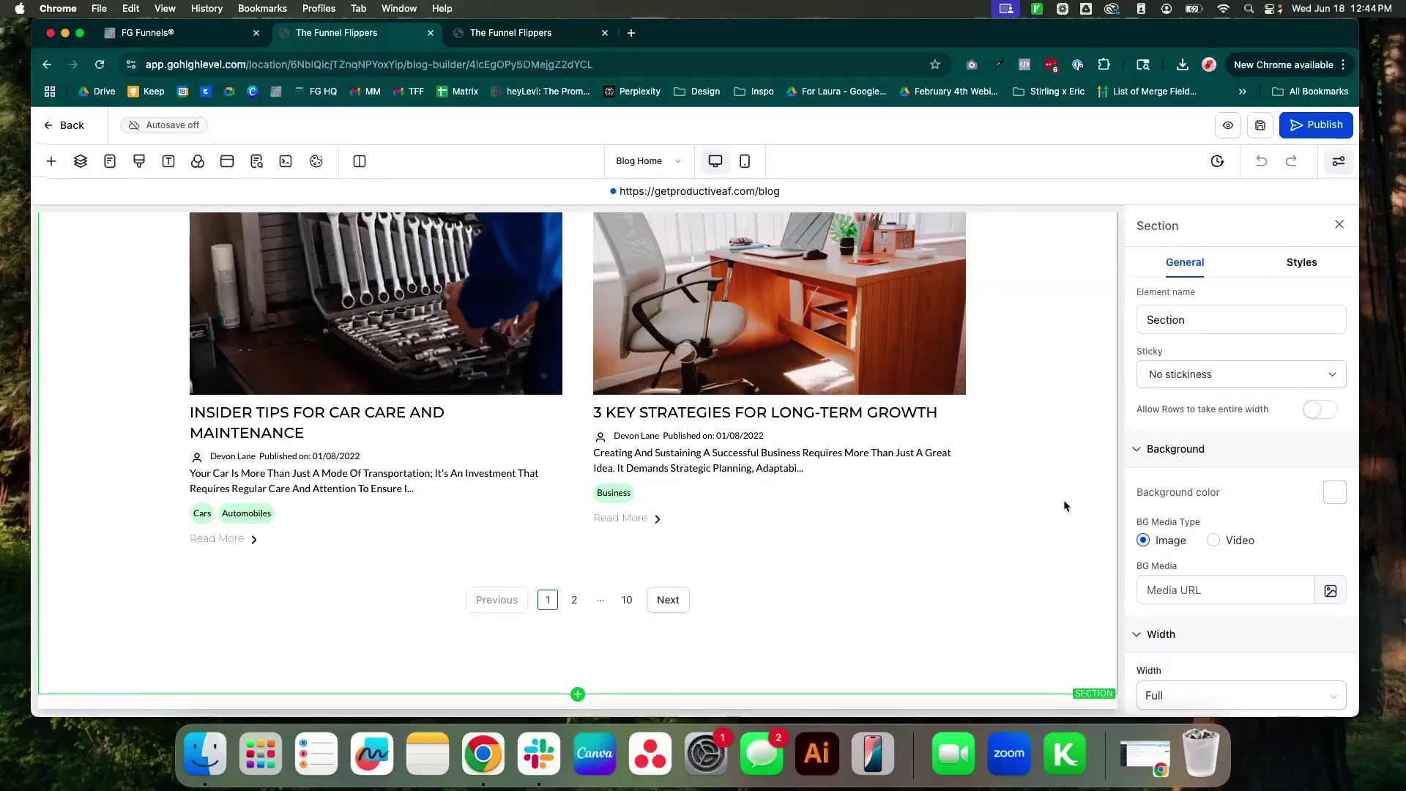
scroll(1065, 506, "up", 8)
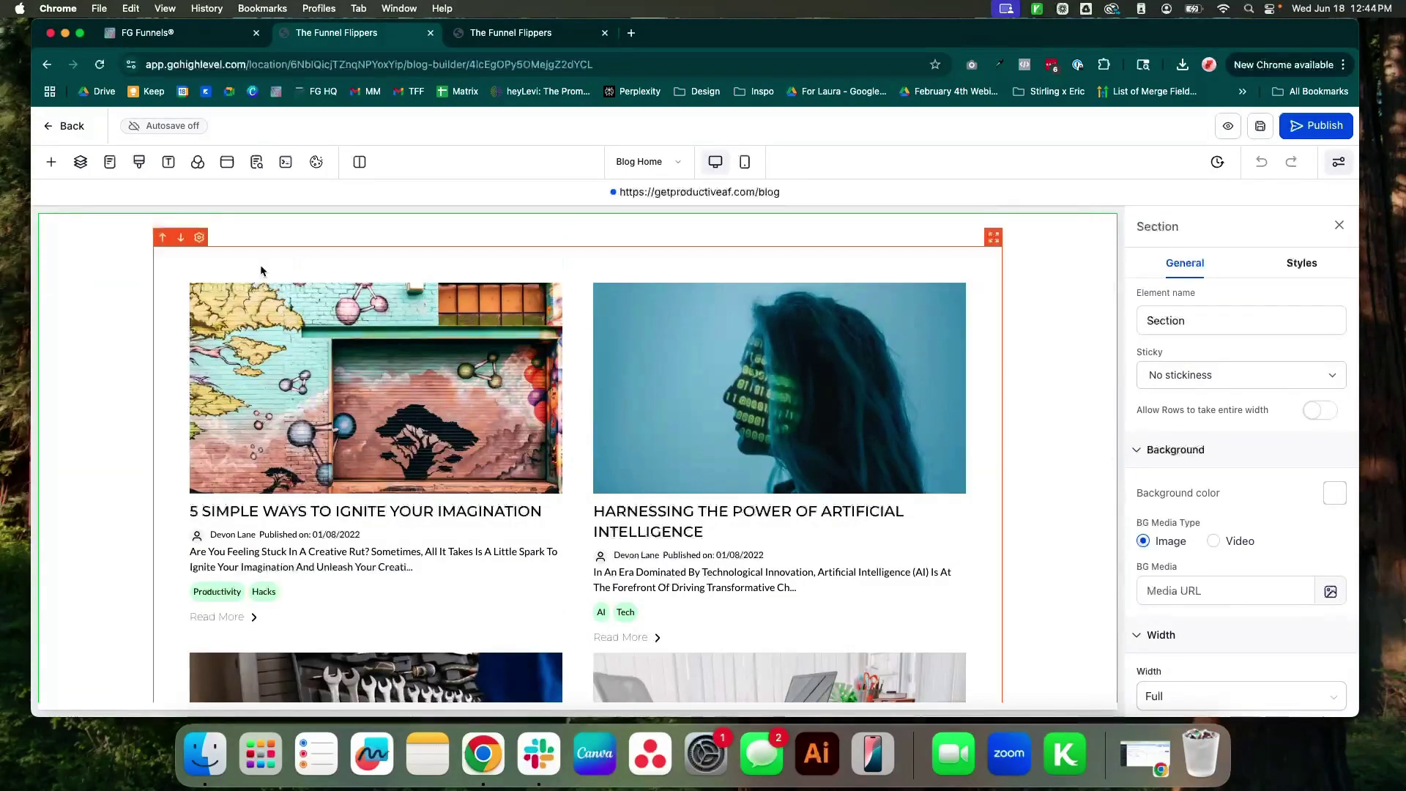
scroll(82, 310, "down", 7)
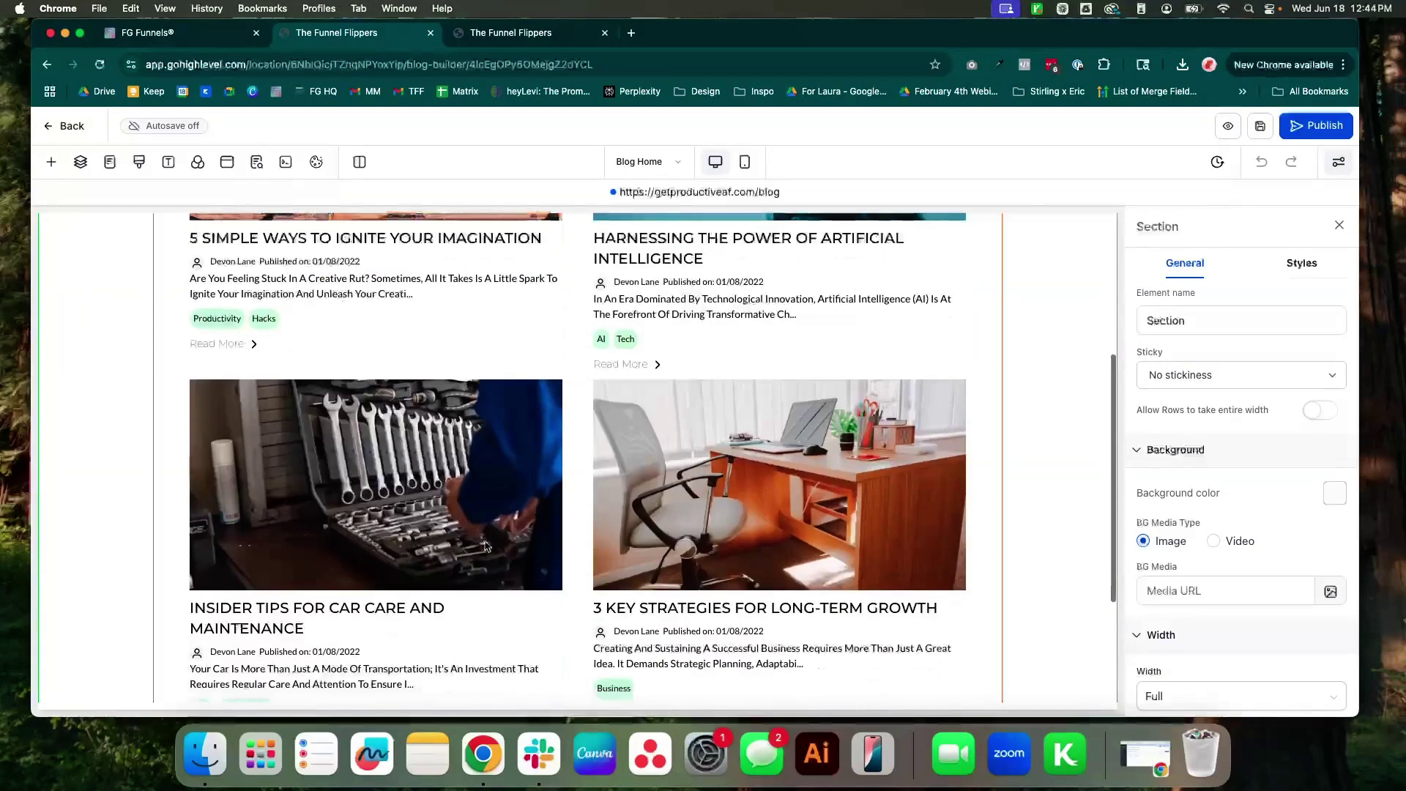
scroll(564, 681, "down", 2)
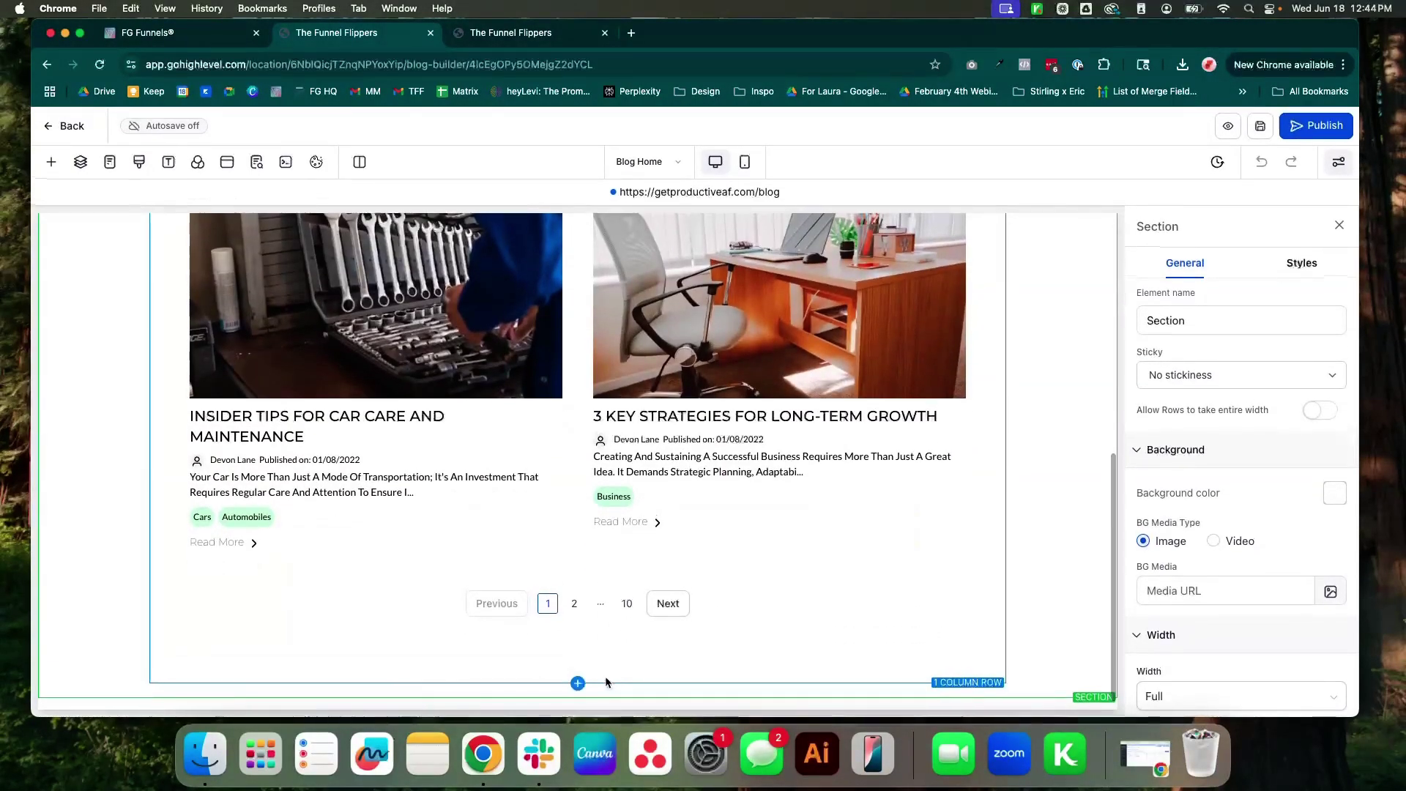
left_click(576, 698)
Step: Add a header section with a one-column row holding the logo, sized to 250 px wide
left_click(386, 659)
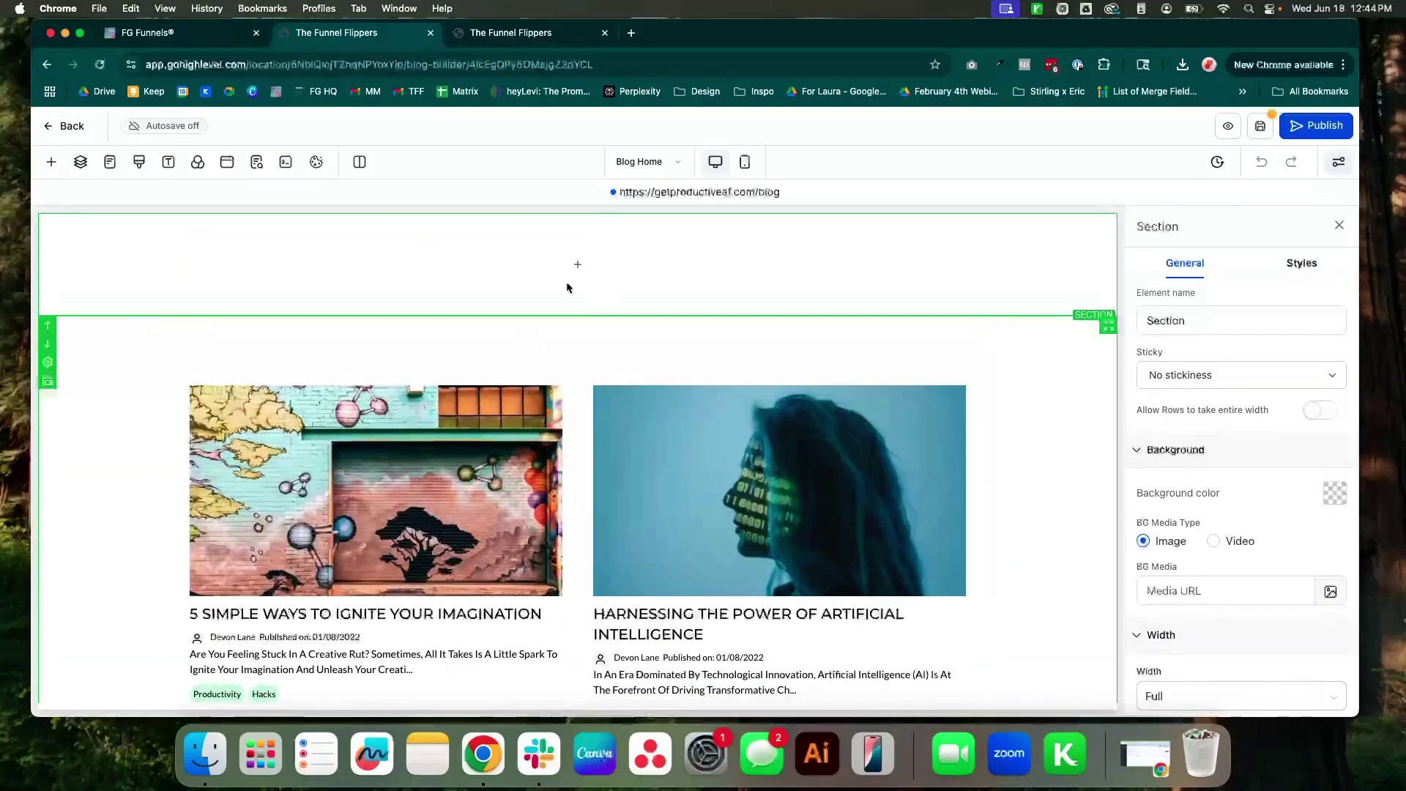
left_click(586, 267)
left_click(327, 301)
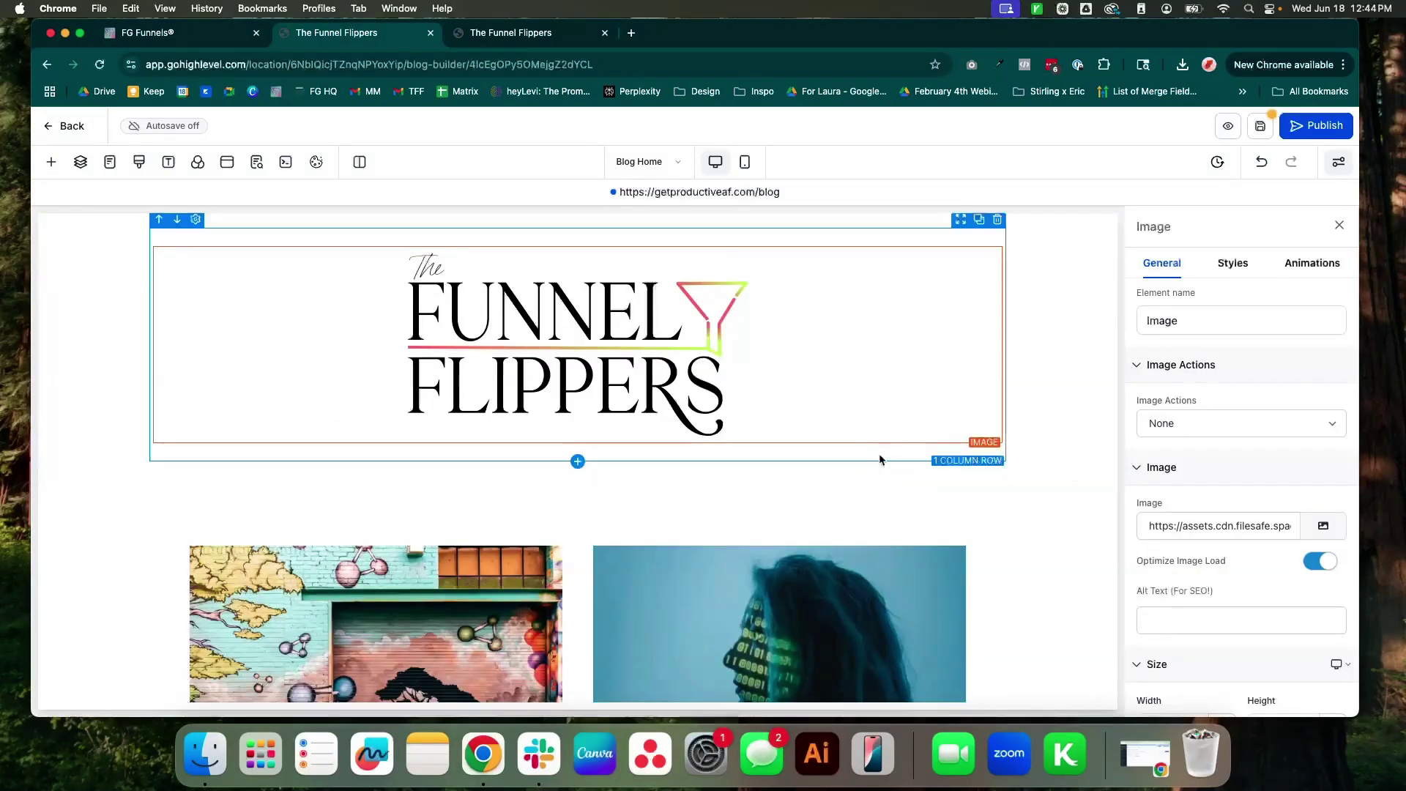
scroll(1265, 534, "down", 4)
left_click(1163, 582)
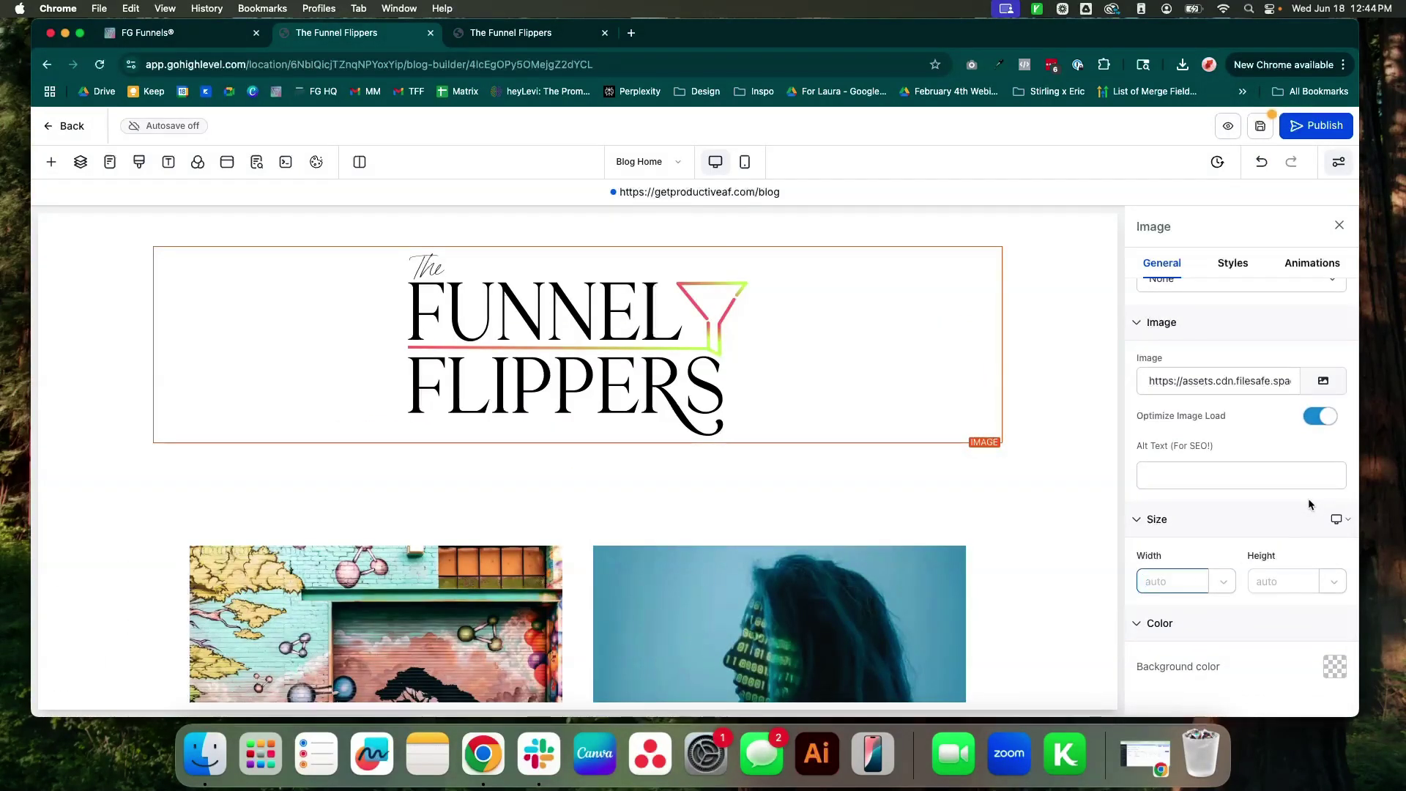
type("500")
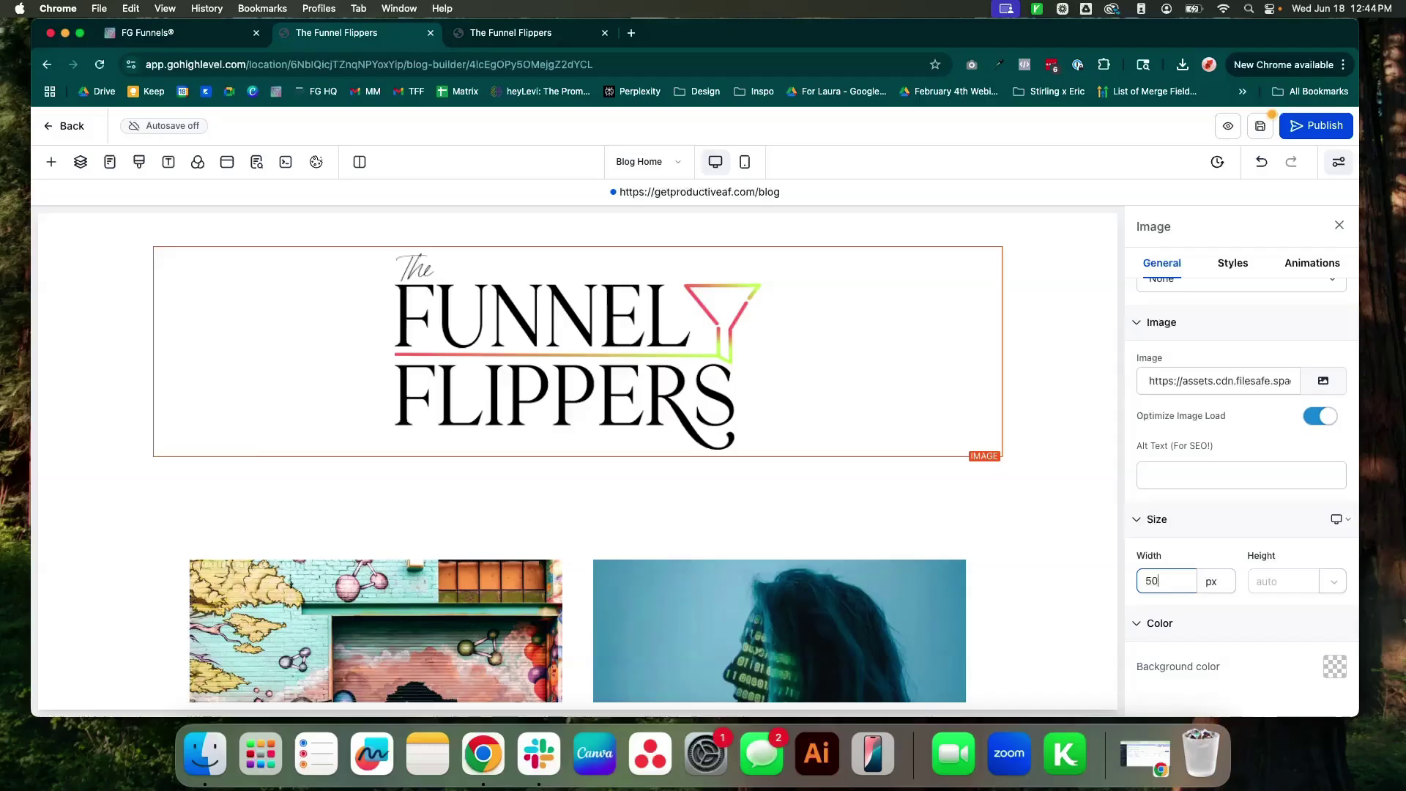
key("BackSpace")
key("BackSpace")
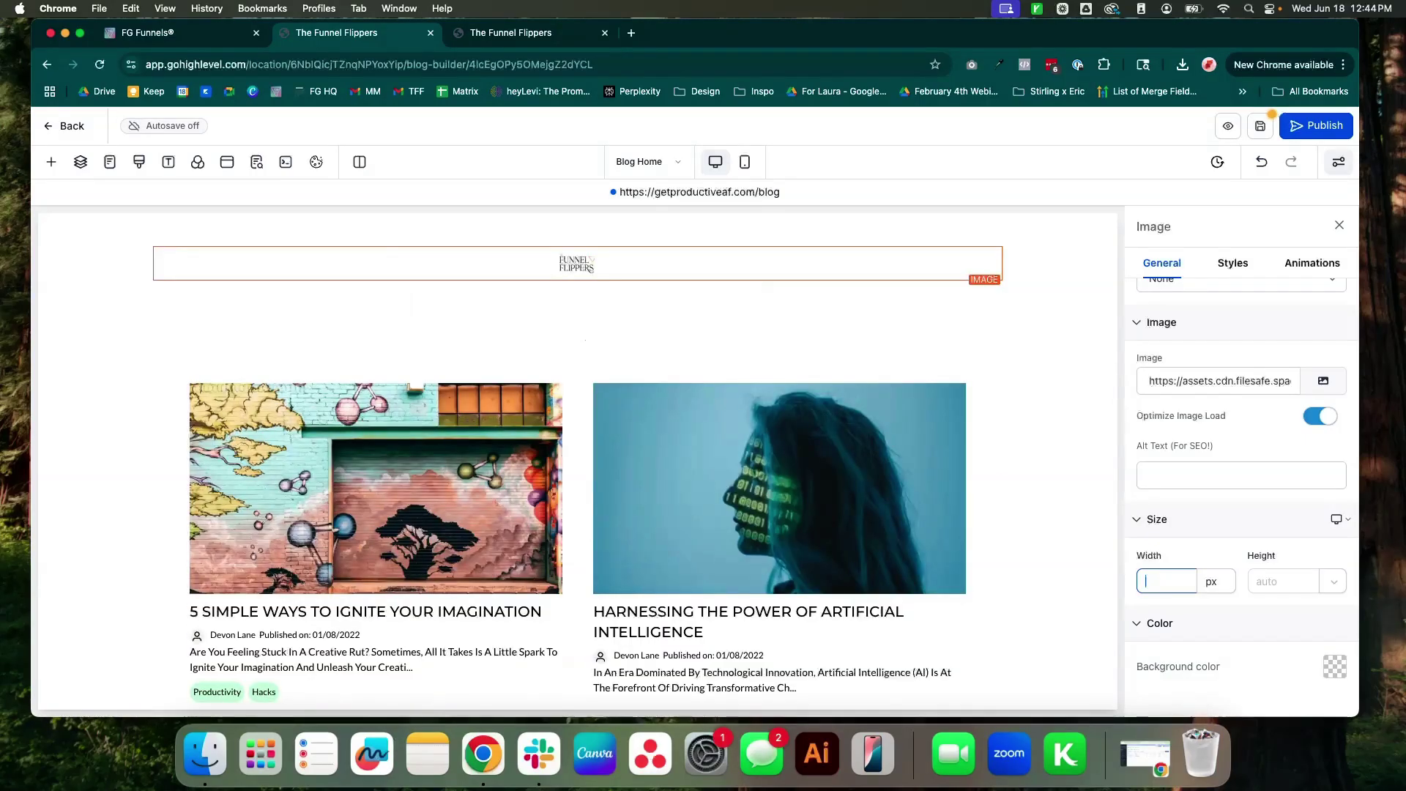
type("250")
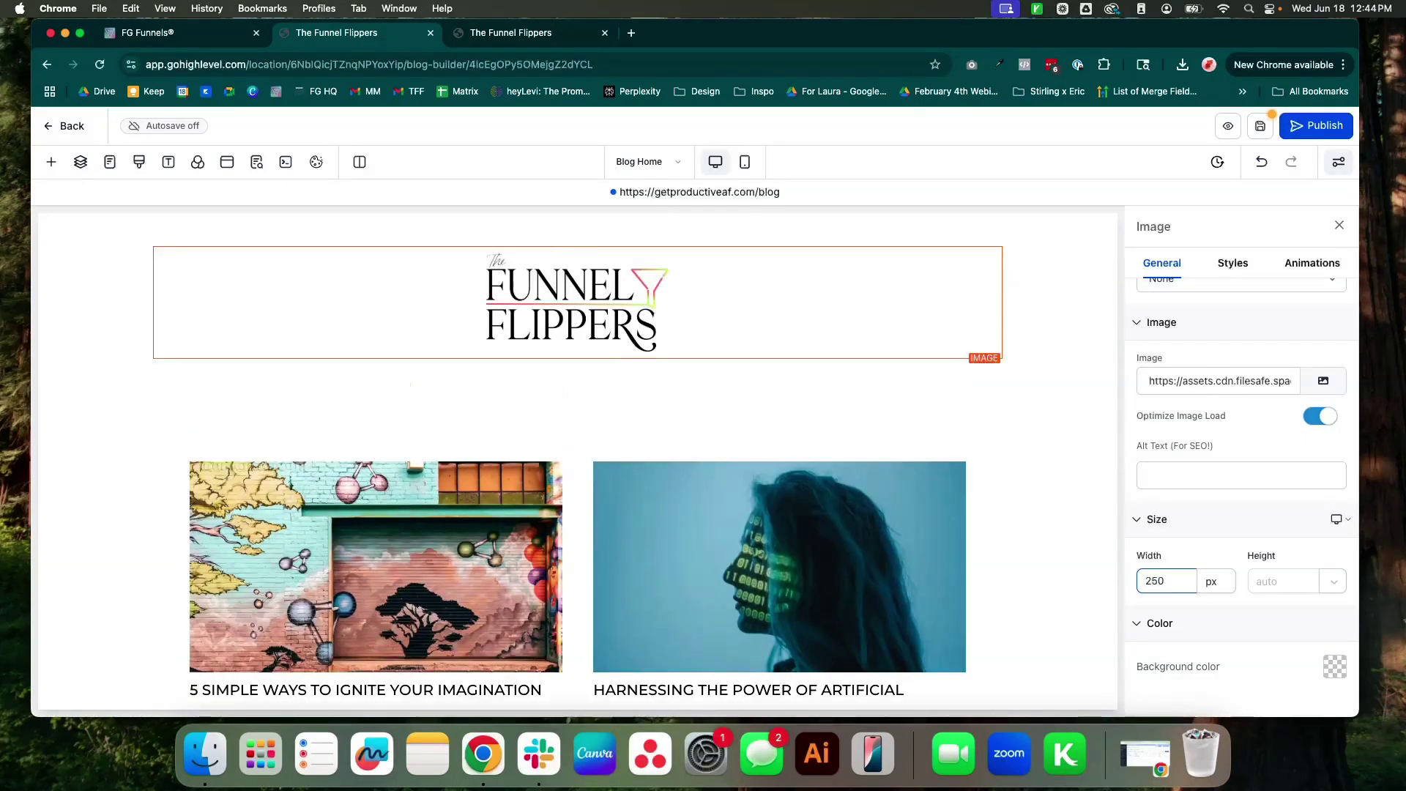
Step: Give the header section a cream background colour
left_click(1078, 336)
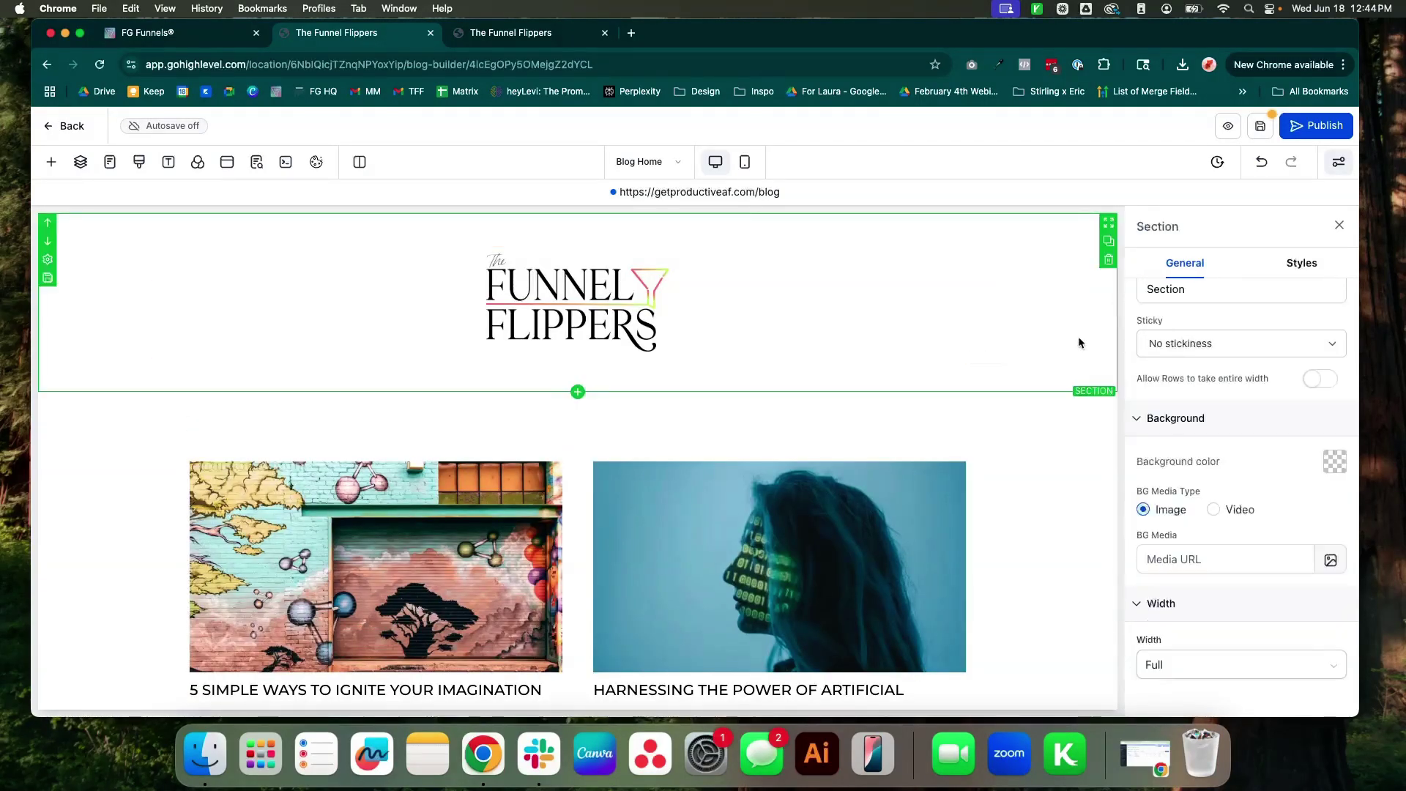
left_click(1335, 461)
left_click(1250, 266)
left_click(1076, 462)
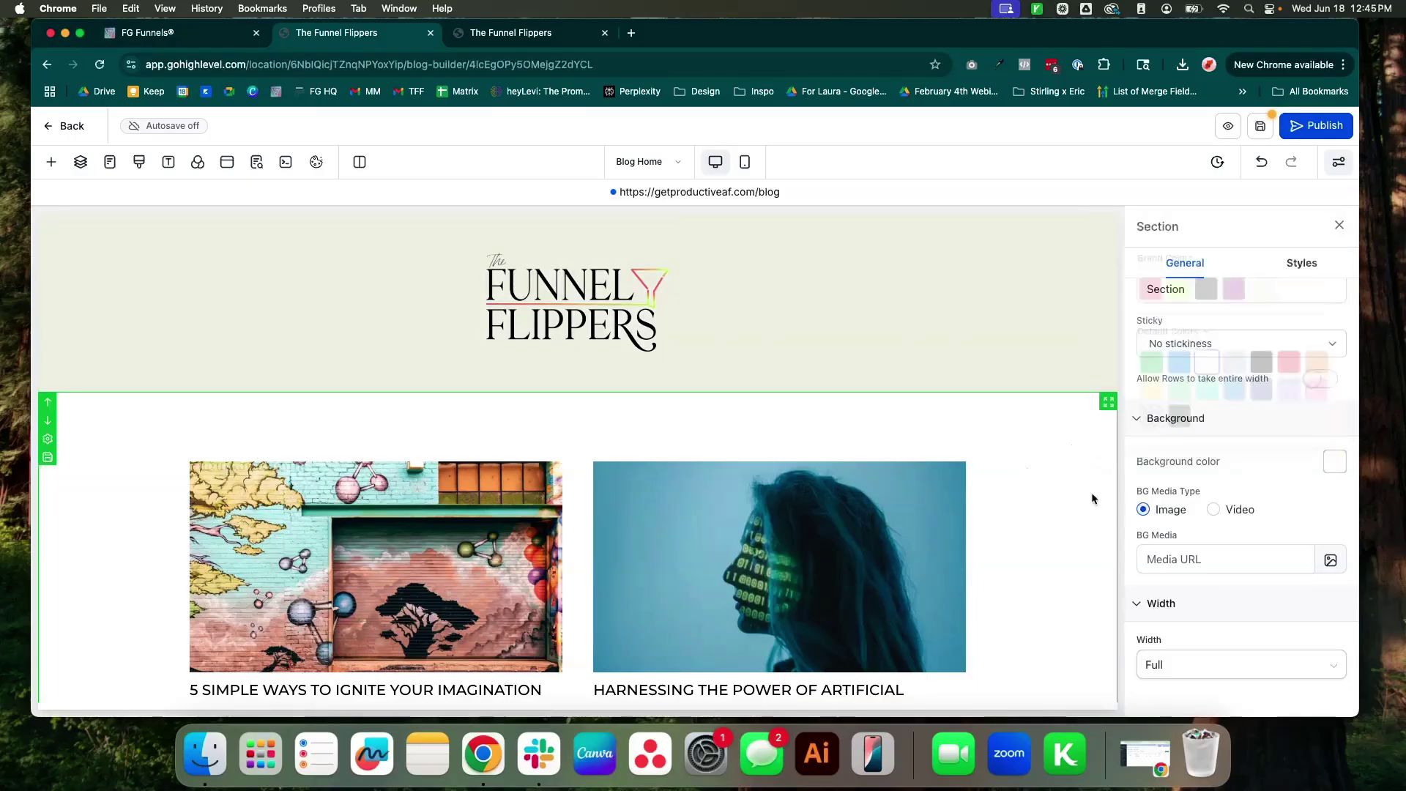
Step: Select the Blog Posts element and review its Image style settings in the Styles tab
scroll(1039, 516, "down", 3)
scroll(1100, 491, "up", 3)
scroll(1080, 490, "down", 5)
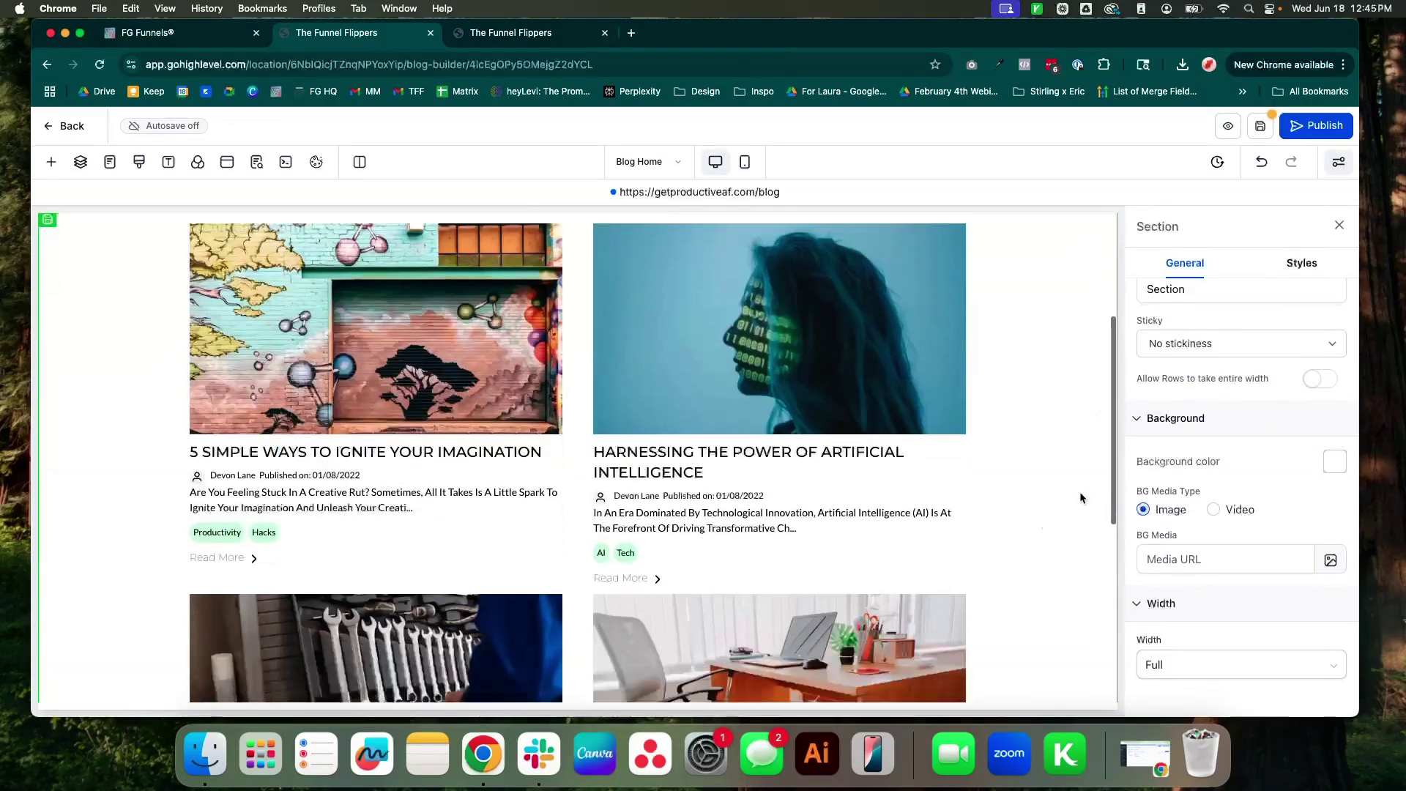
scroll(1035, 489, "up", 1)
scroll(1035, 489, "up", 3)
scroll(952, 491, "down", 3)
left_click(950, 493)
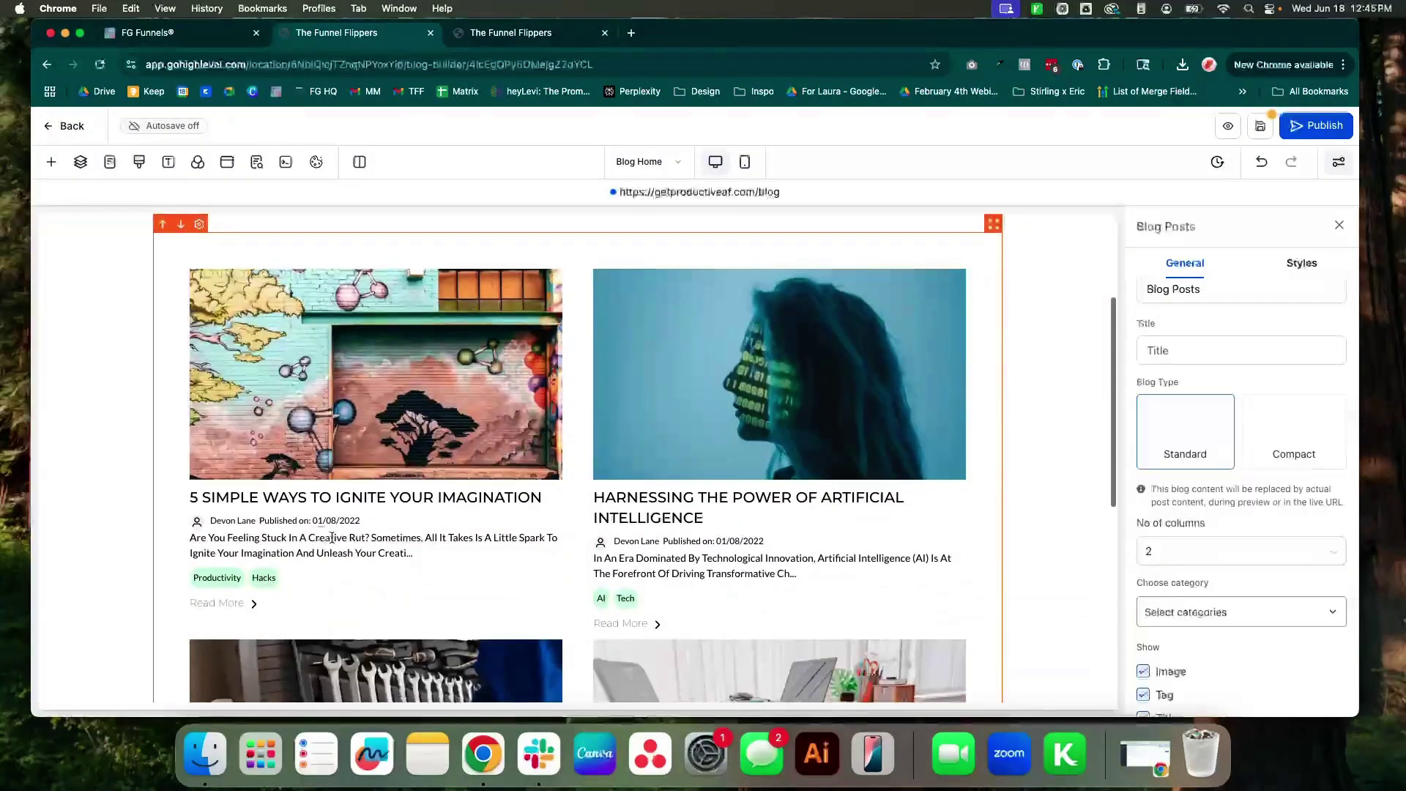
scroll(1288, 469, "down", 3)
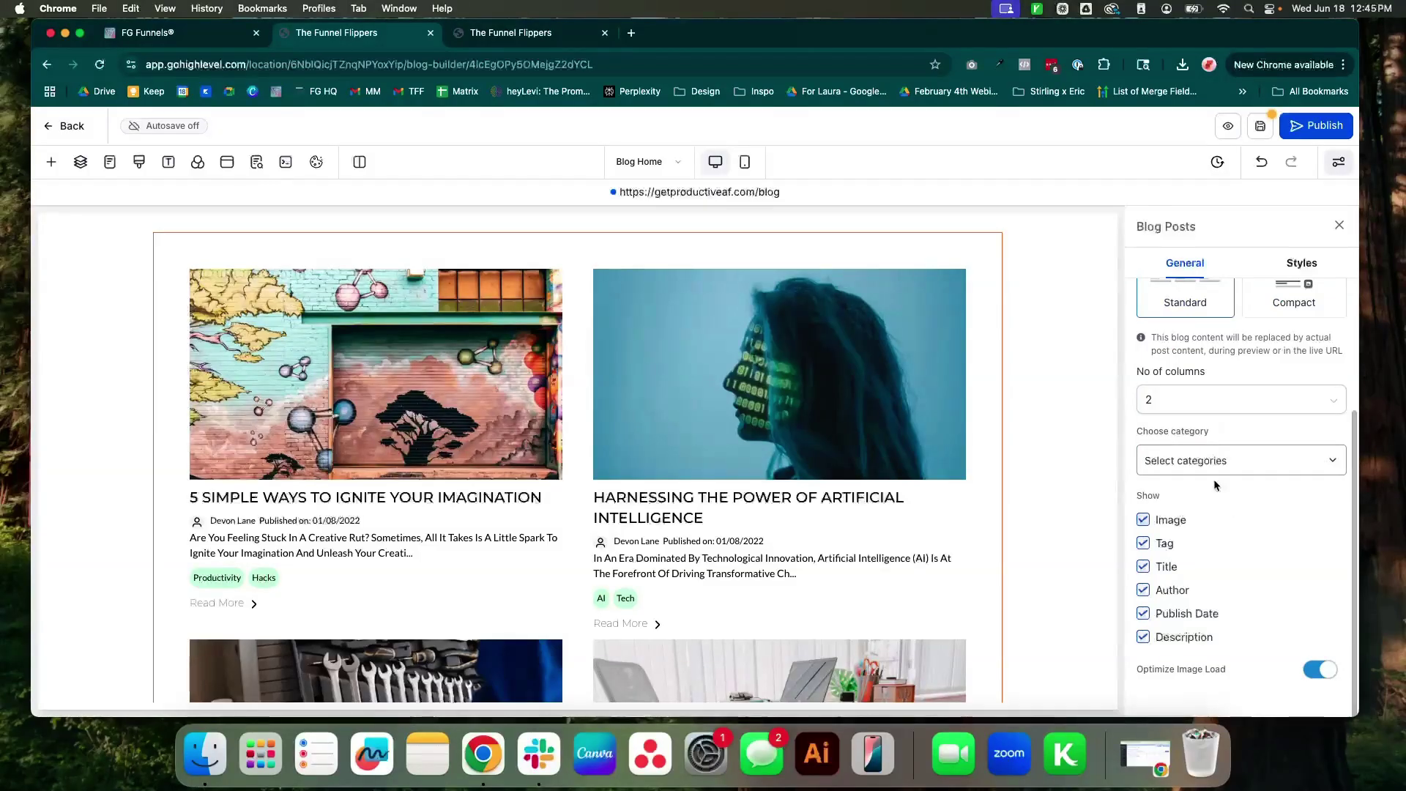
left_click(1302, 262)
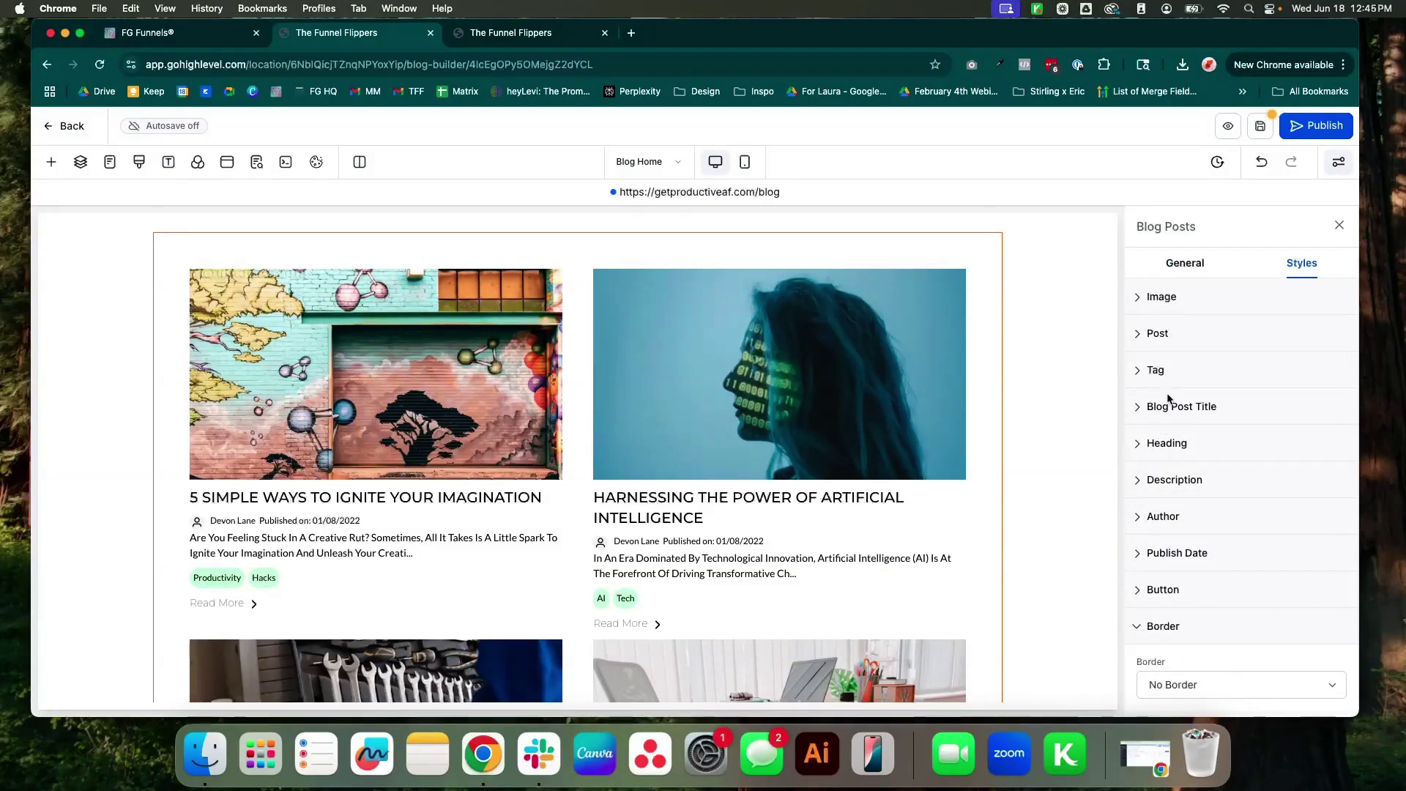
scroll(1169, 586, "down", 1)
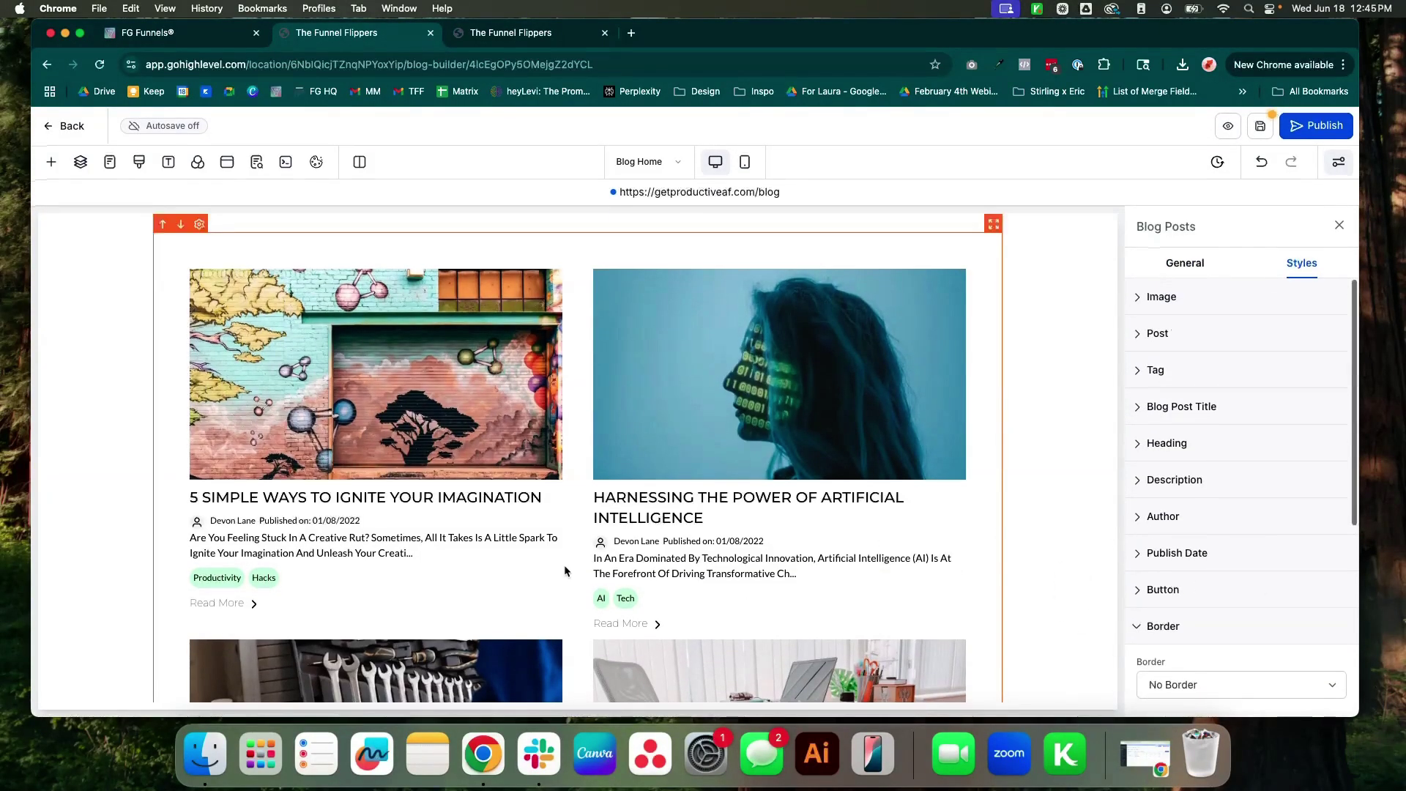
scroll(1172, 366, "up", 3)
left_click(1180, 312)
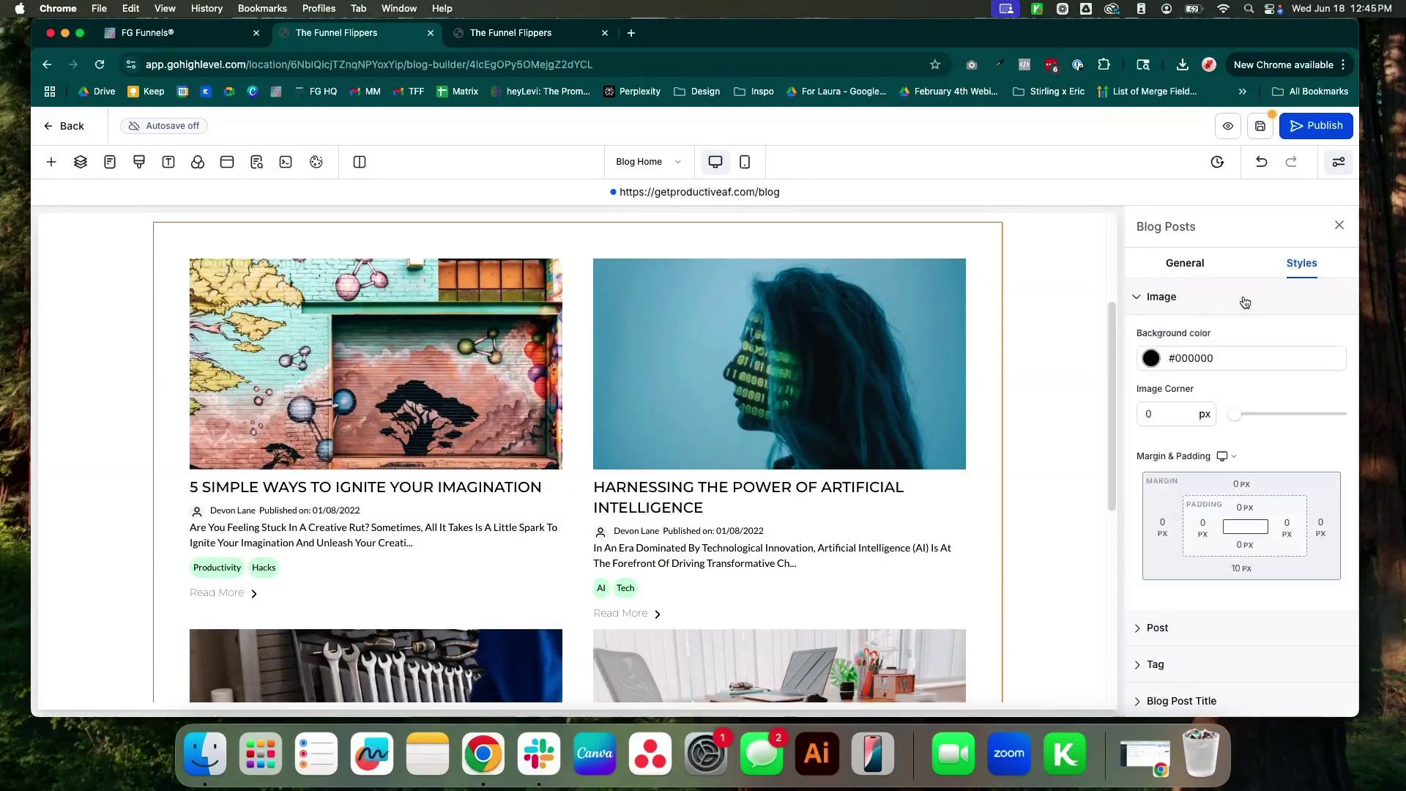
scroll(1142, 476, "down", 1)
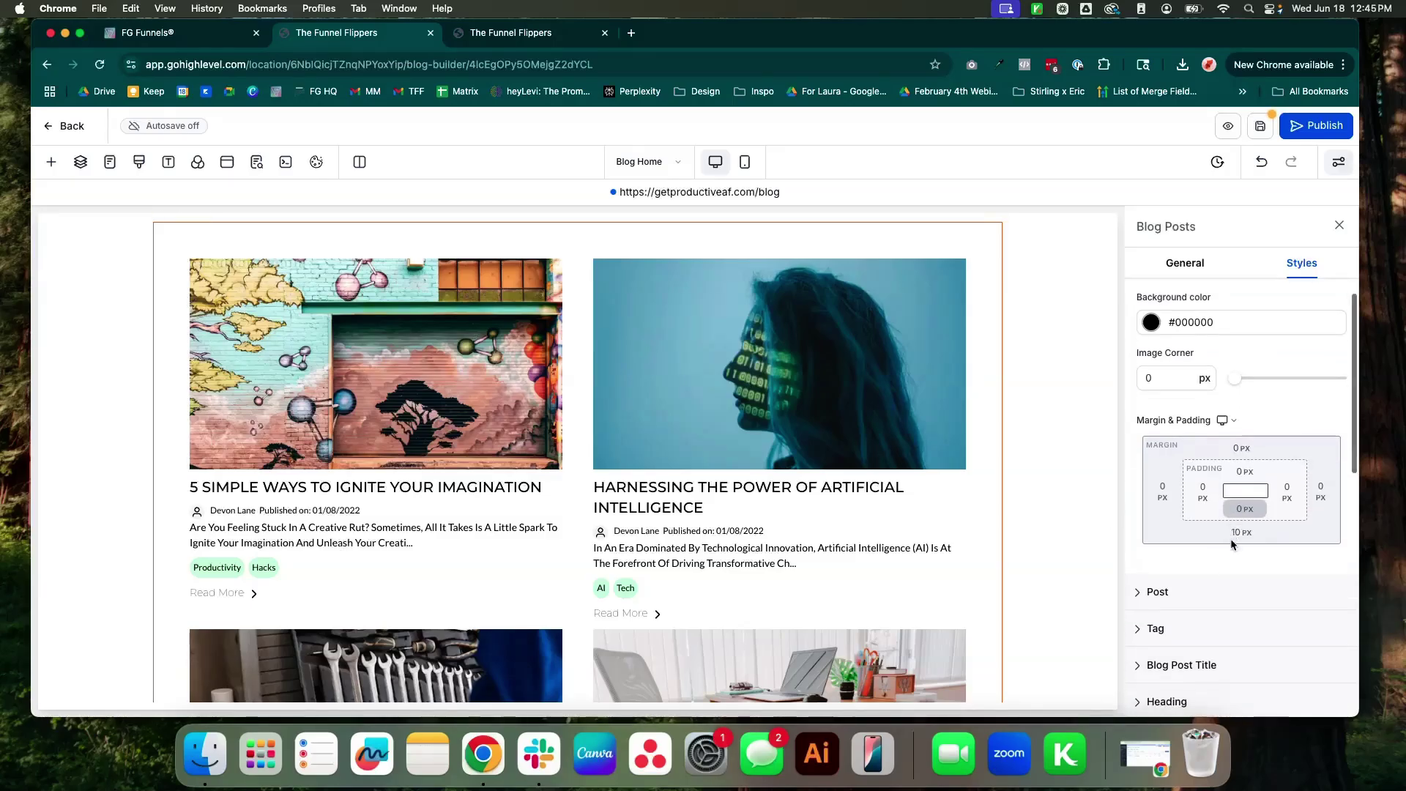
scroll(1157, 428, "up", 1)
left_click(1148, 294)
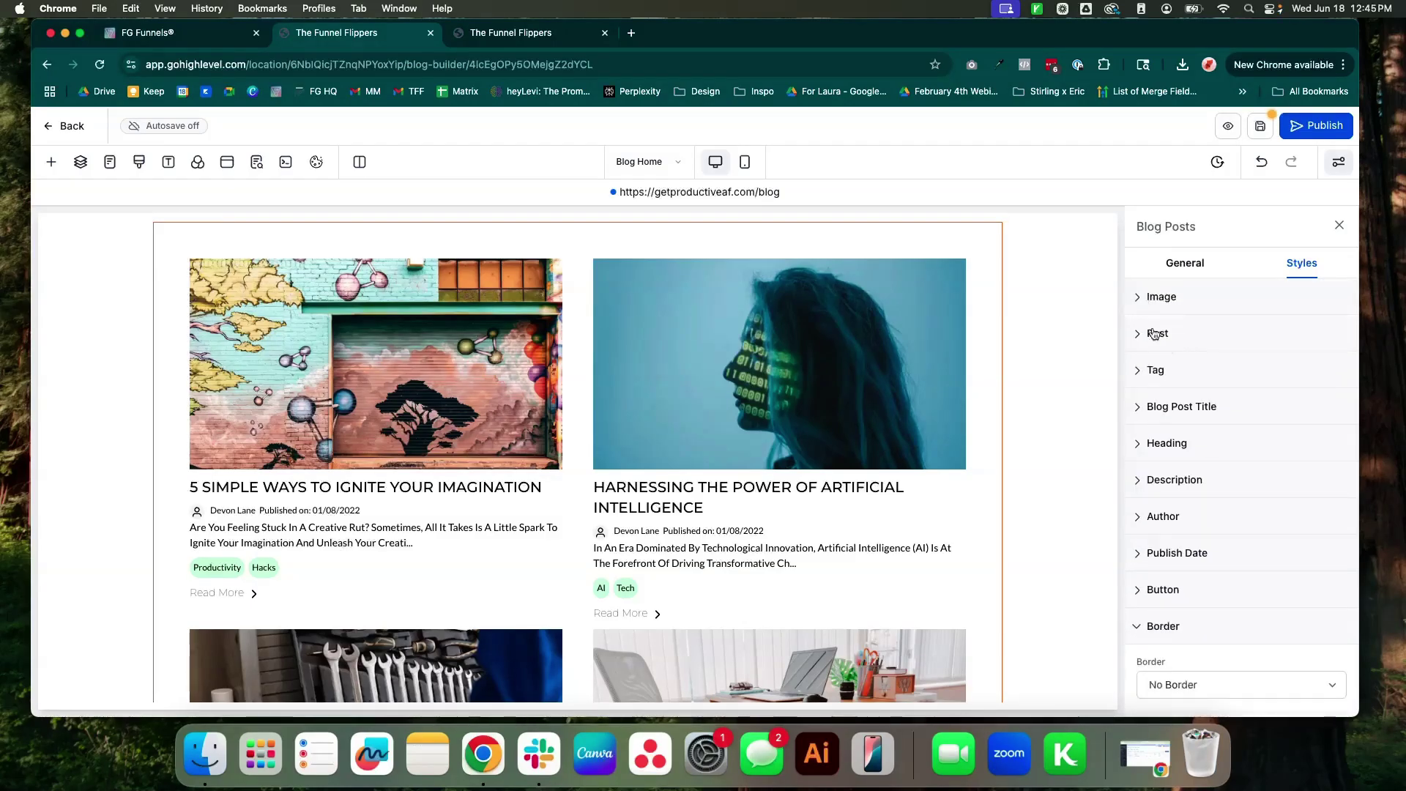
Step: Try a dark red post card background, then discard it to keep white #FFFFFFFF
left_click(1156, 330)
scroll(1227, 399, "down", 1)
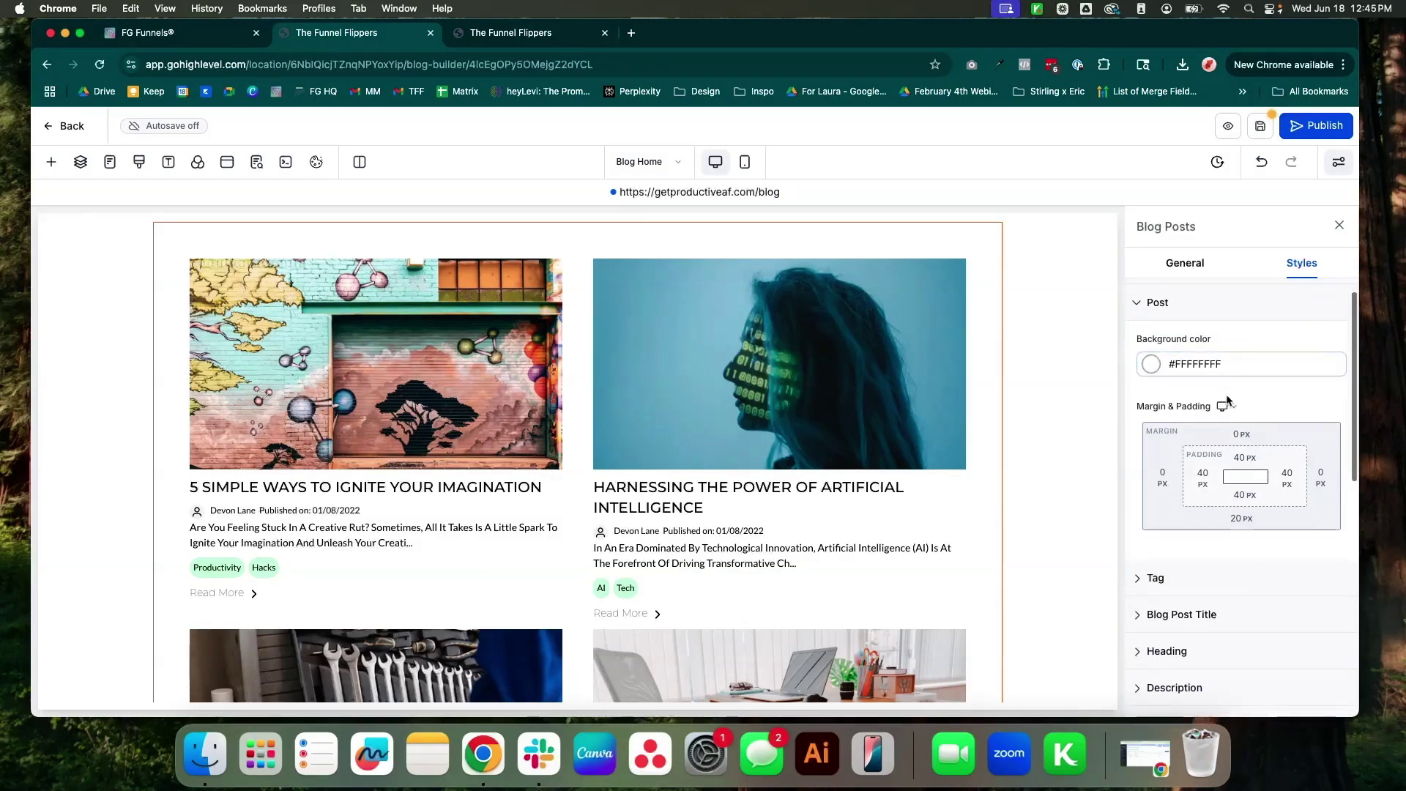
left_click(1151, 364)
left_click_drag(1061, 466, 1025, 315)
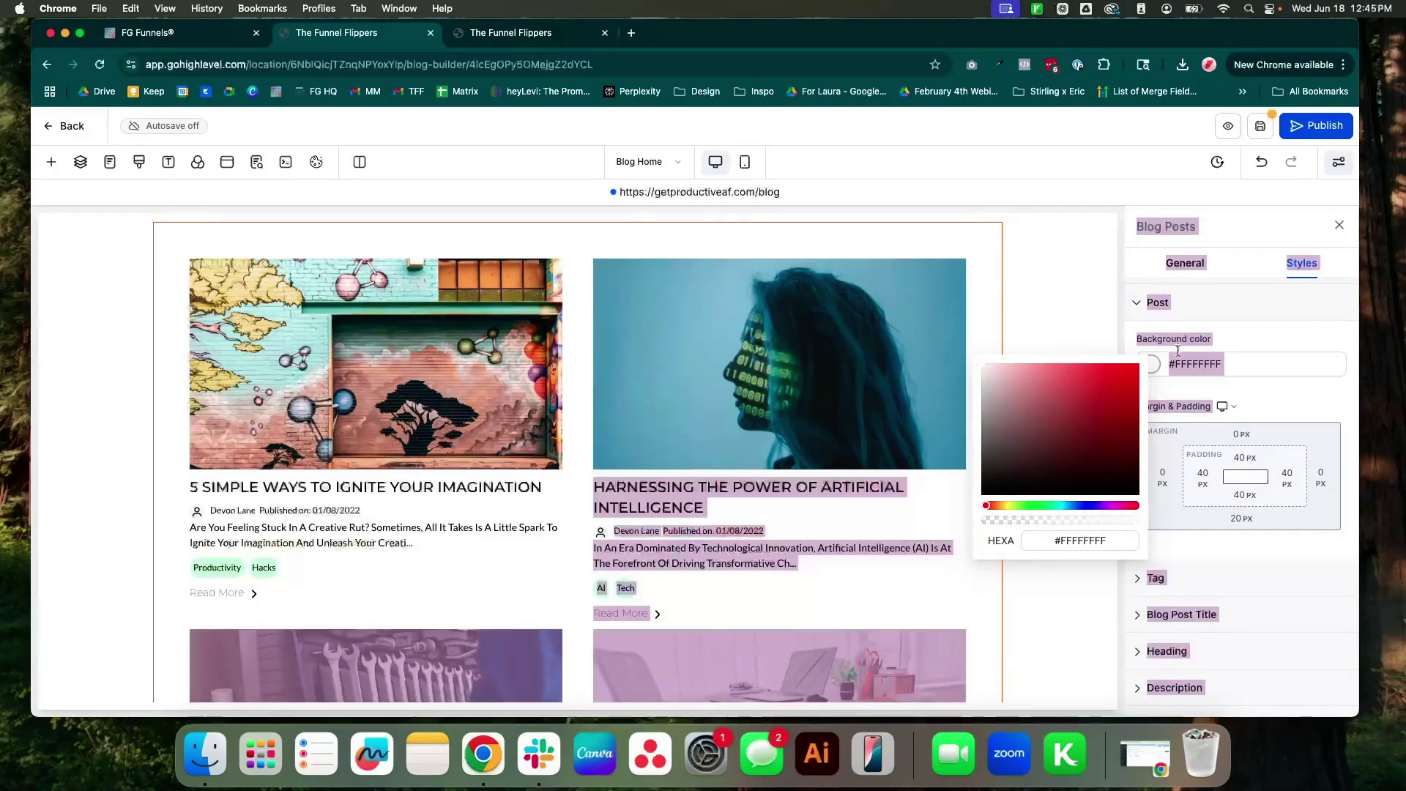
left_click(1054, 307)
left_click(1137, 312)
Step: Set the tag background colour to semi-transparent pink #f87575
left_click(1142, 339)
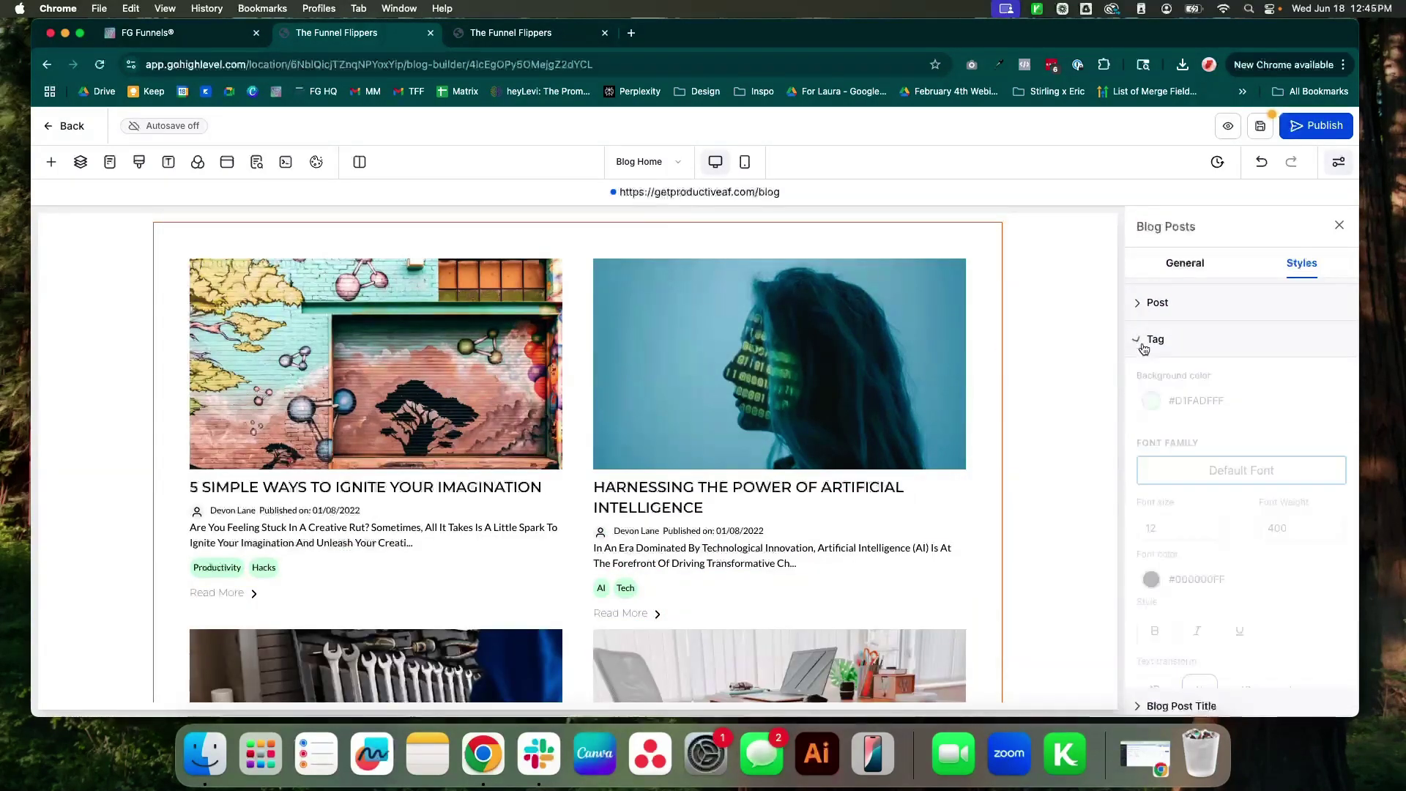
scroll(1148, 395, "down", 1)
left_click(1152, 367)
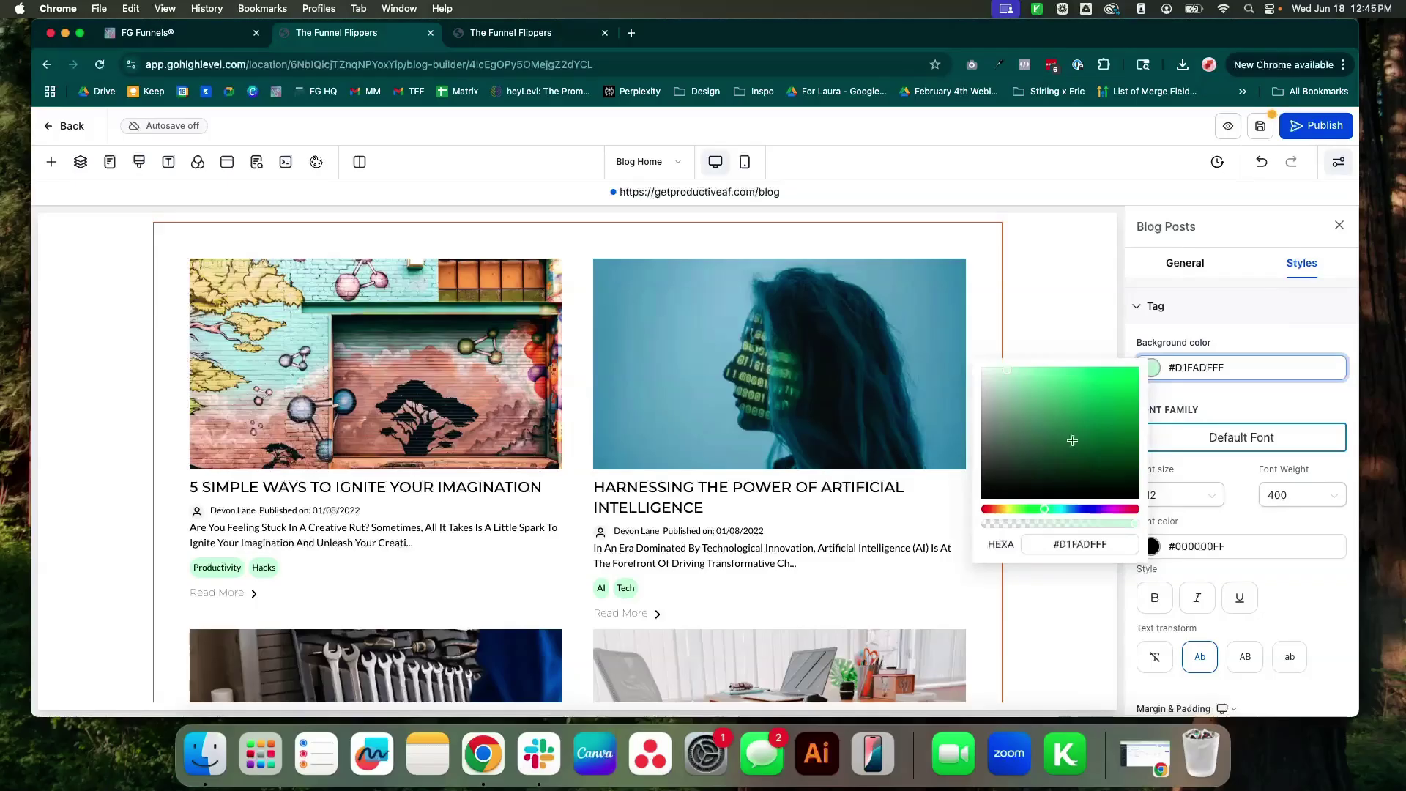
left_click_drag(1107, 543, 1059, 542)
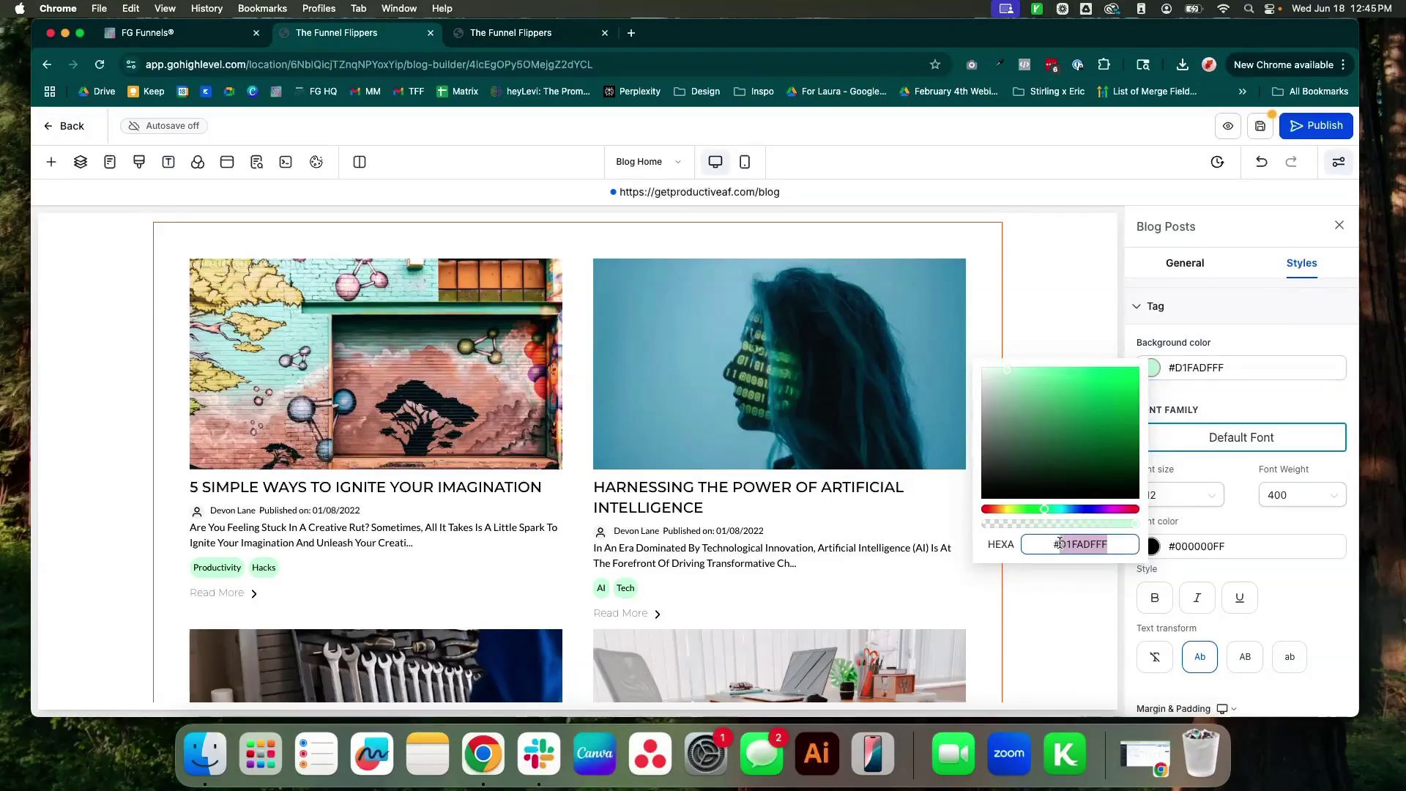
type("f8757")
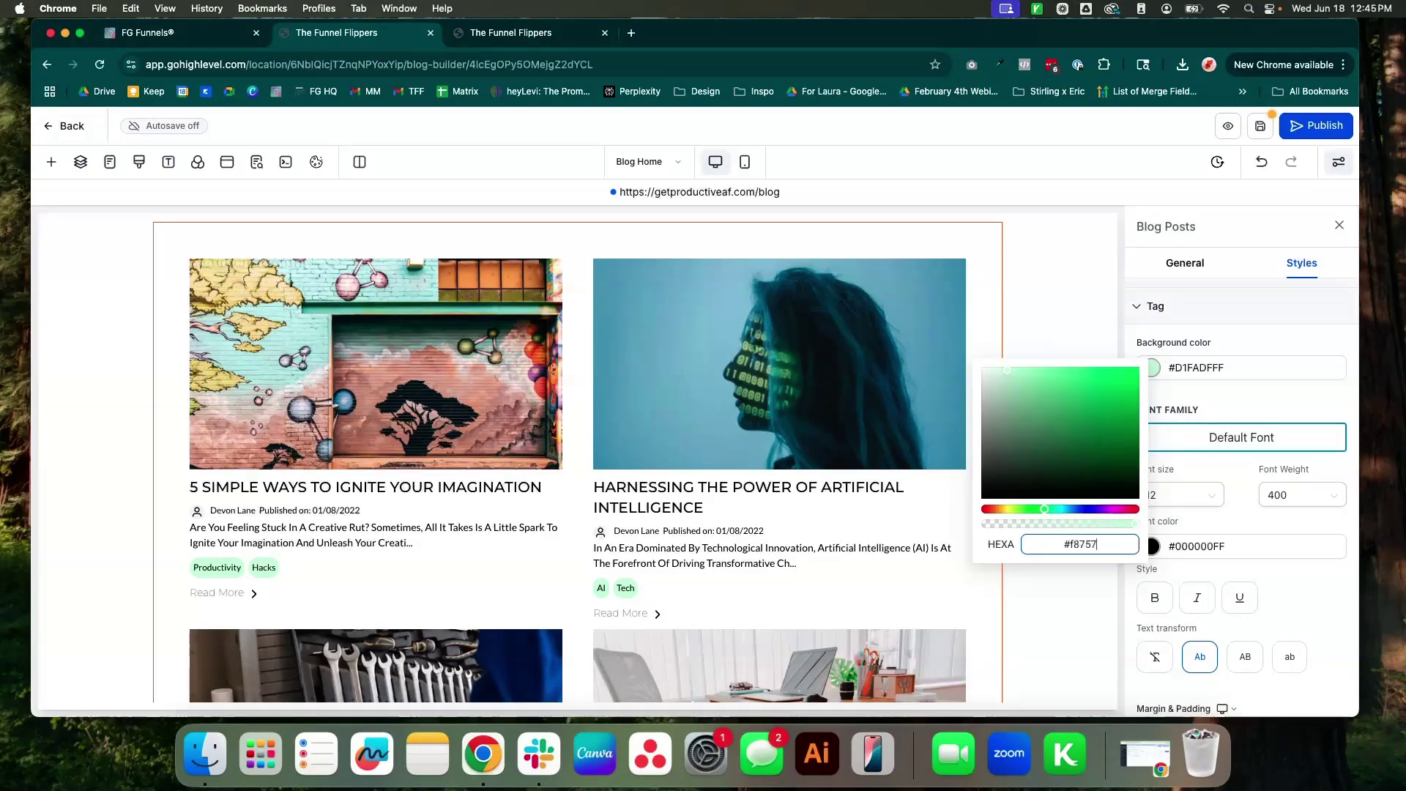
type("58C")
left_click_drag(1070, 524, 1066, 524)
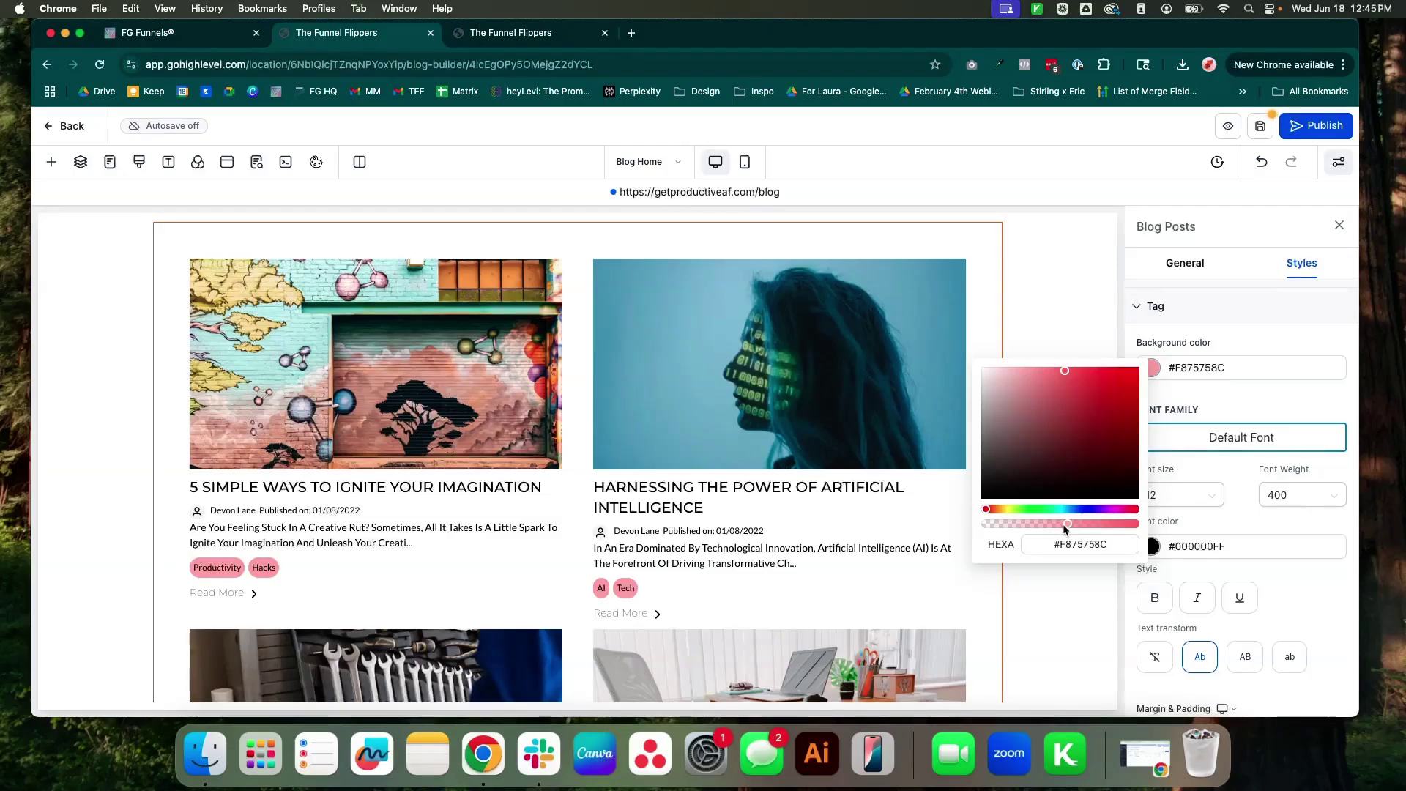
Step: Set the tag font to Open Sans and its text transform to uppercase
scroll(1233, 393, "down", 2)
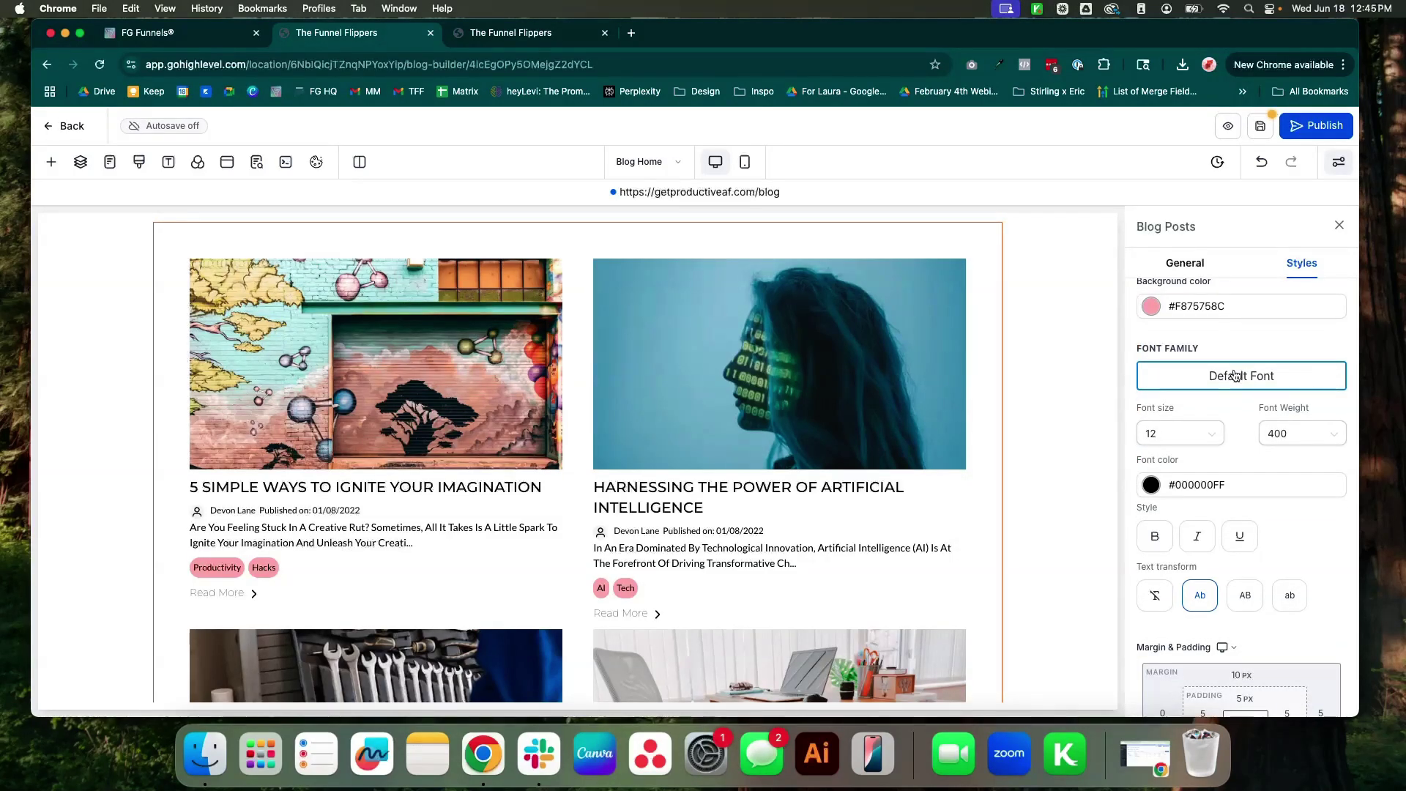
left_click(1235, 375)
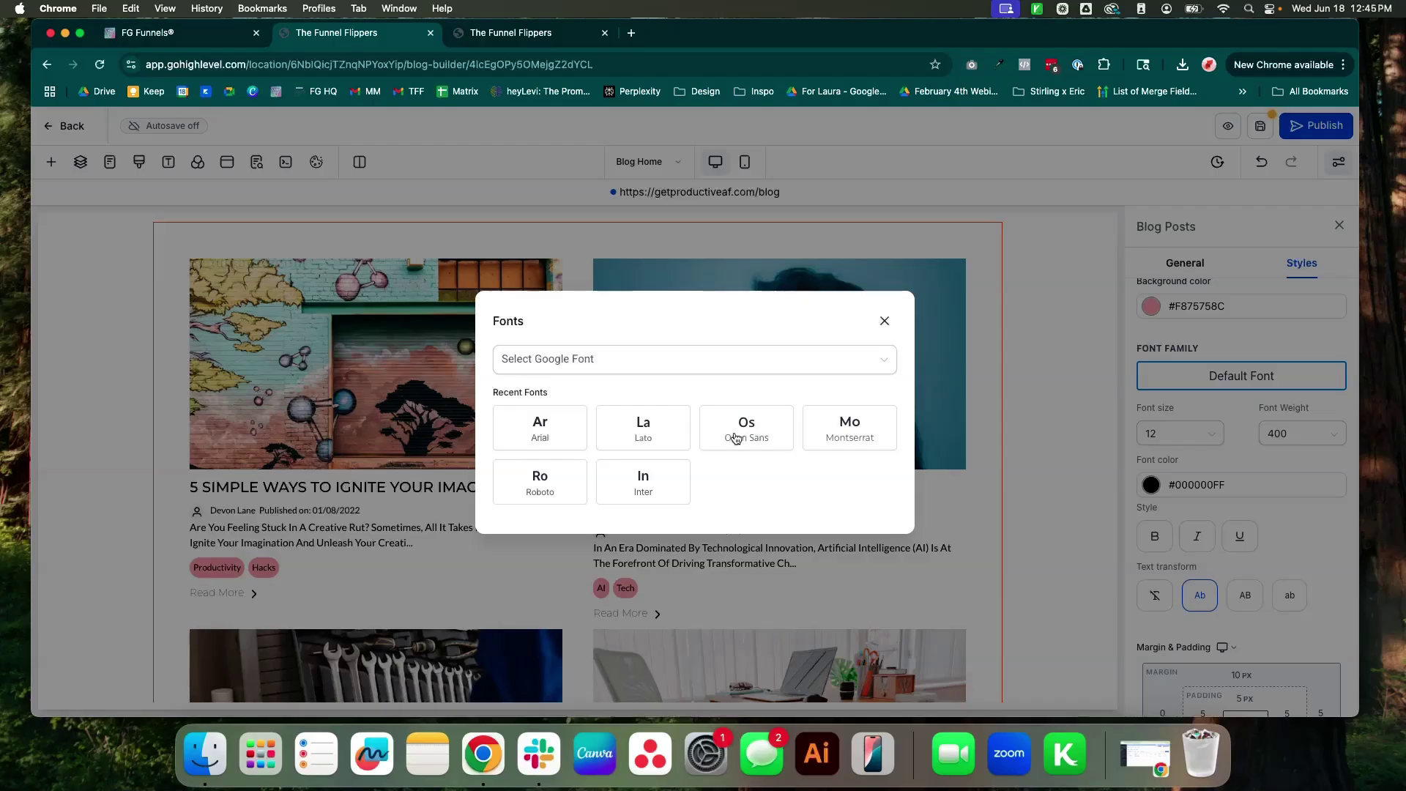
left_click(791, 421)
scroll(1180, 404, "down", 1)
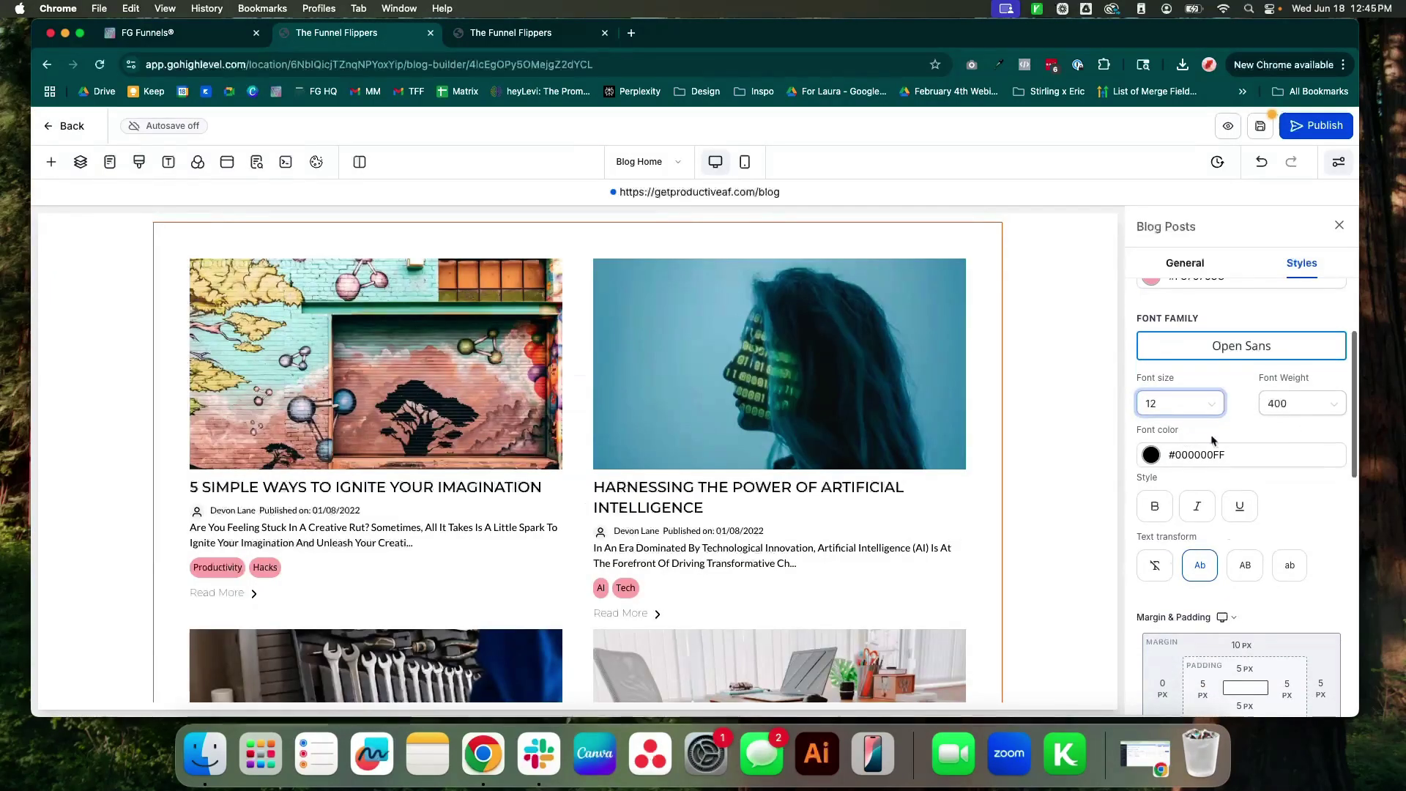
scroll(1281, 447, "down", 1)
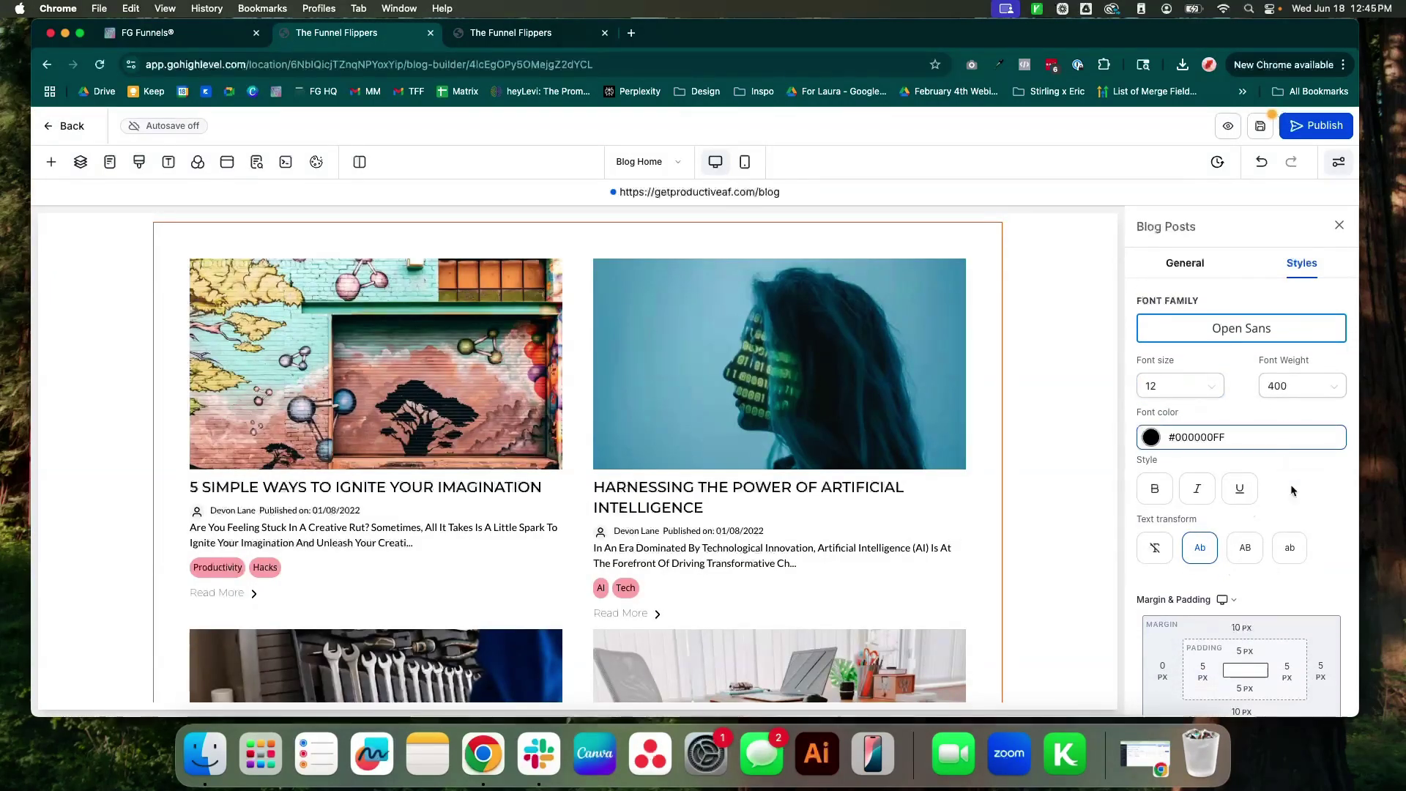
scroll(1300, 505, "down", 2)
left_click(1247, 415)
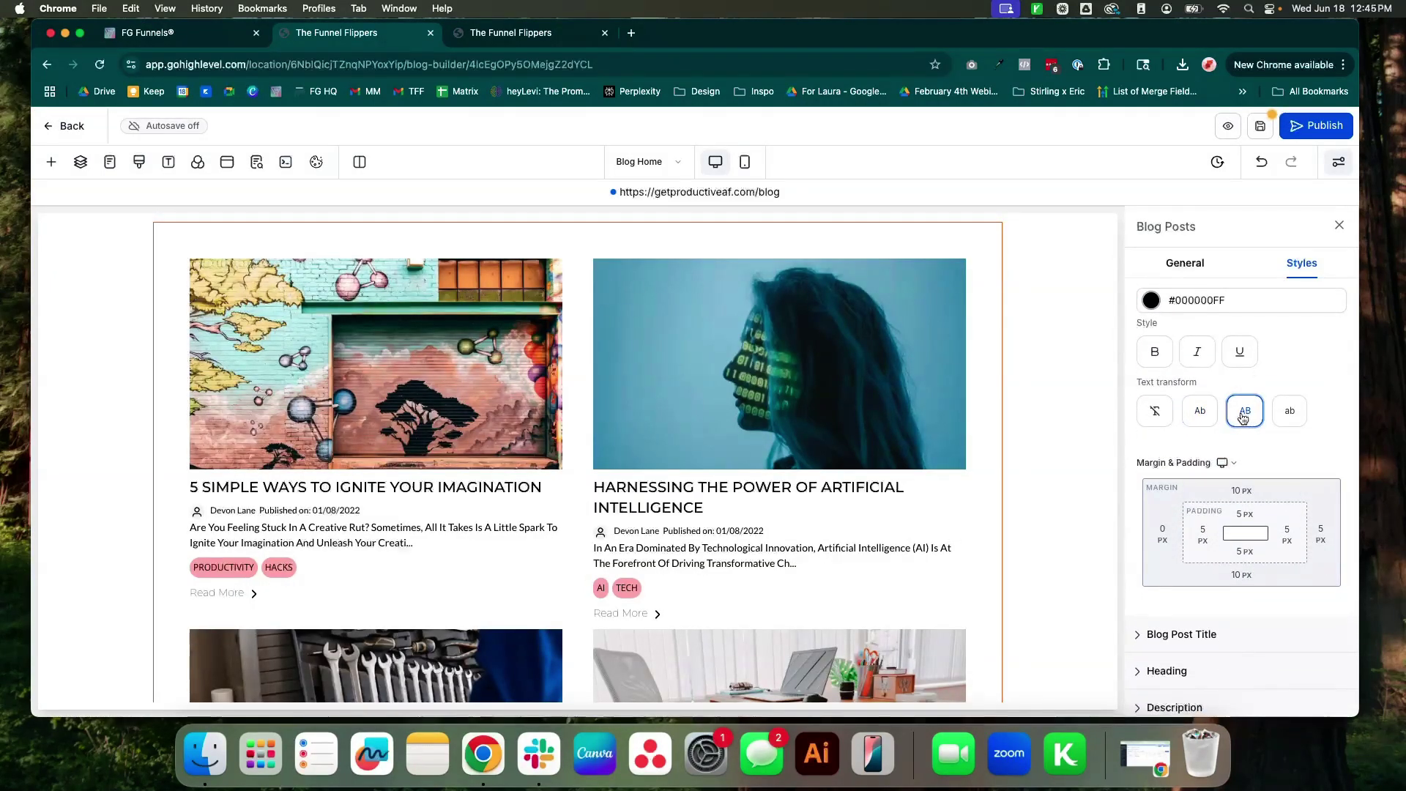
left_click(1288, 417)
left_click(1244, 416)
scroll(1302, 415, "up", 3)
left_click(1205, 375)
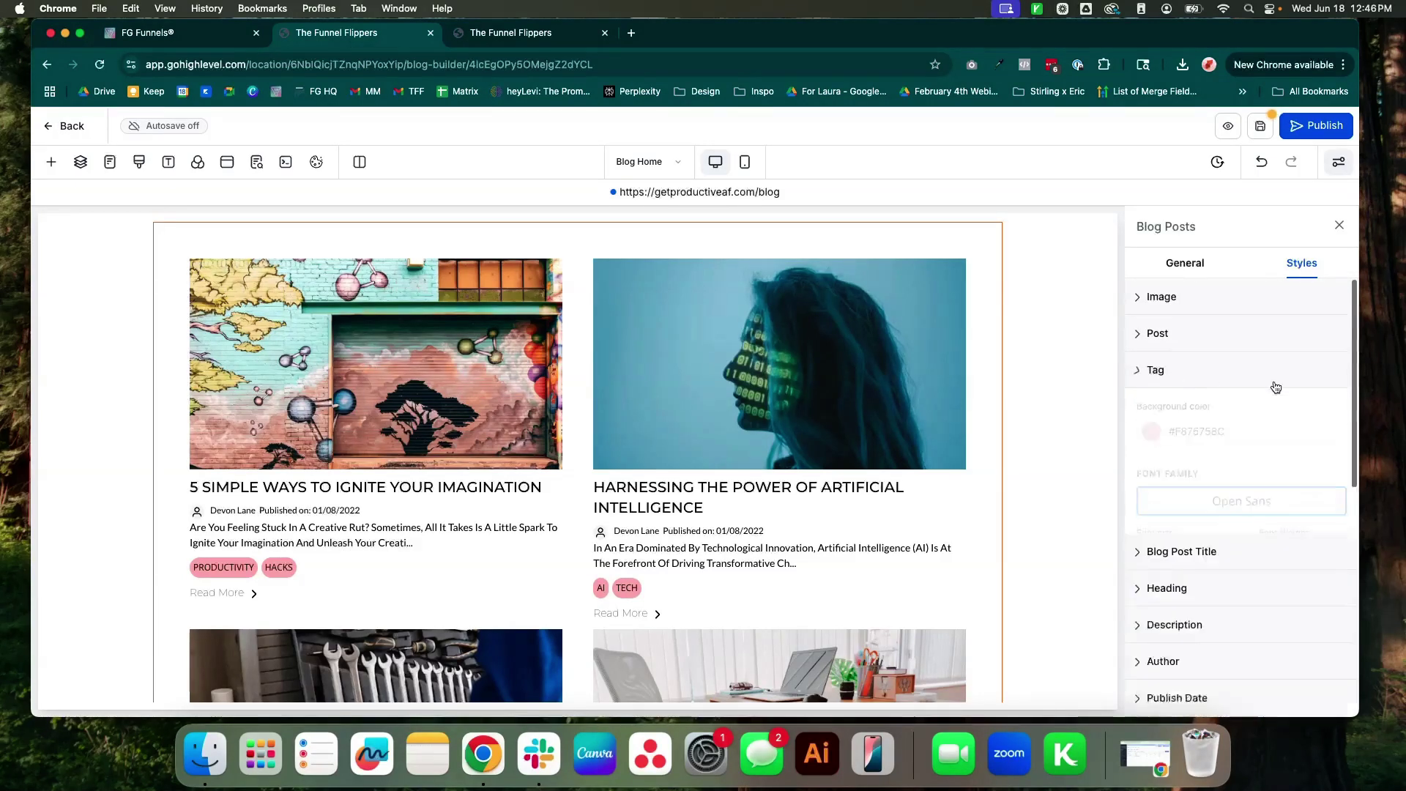
left_click(1217, 409)
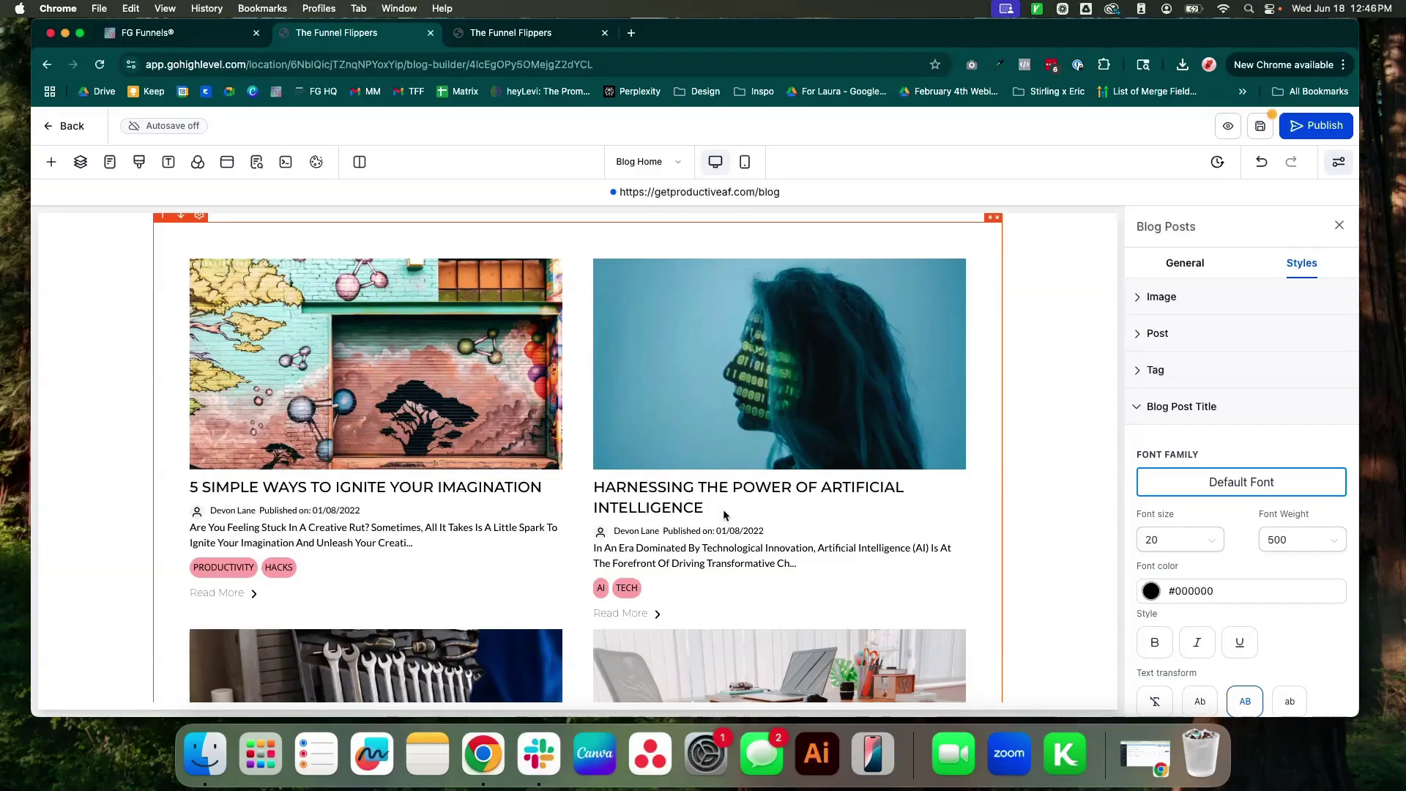
Step: Set the Blog Post Title font family to Montserrat
scroll(1225, 484, "down", 2)
left_click(1226, 418)
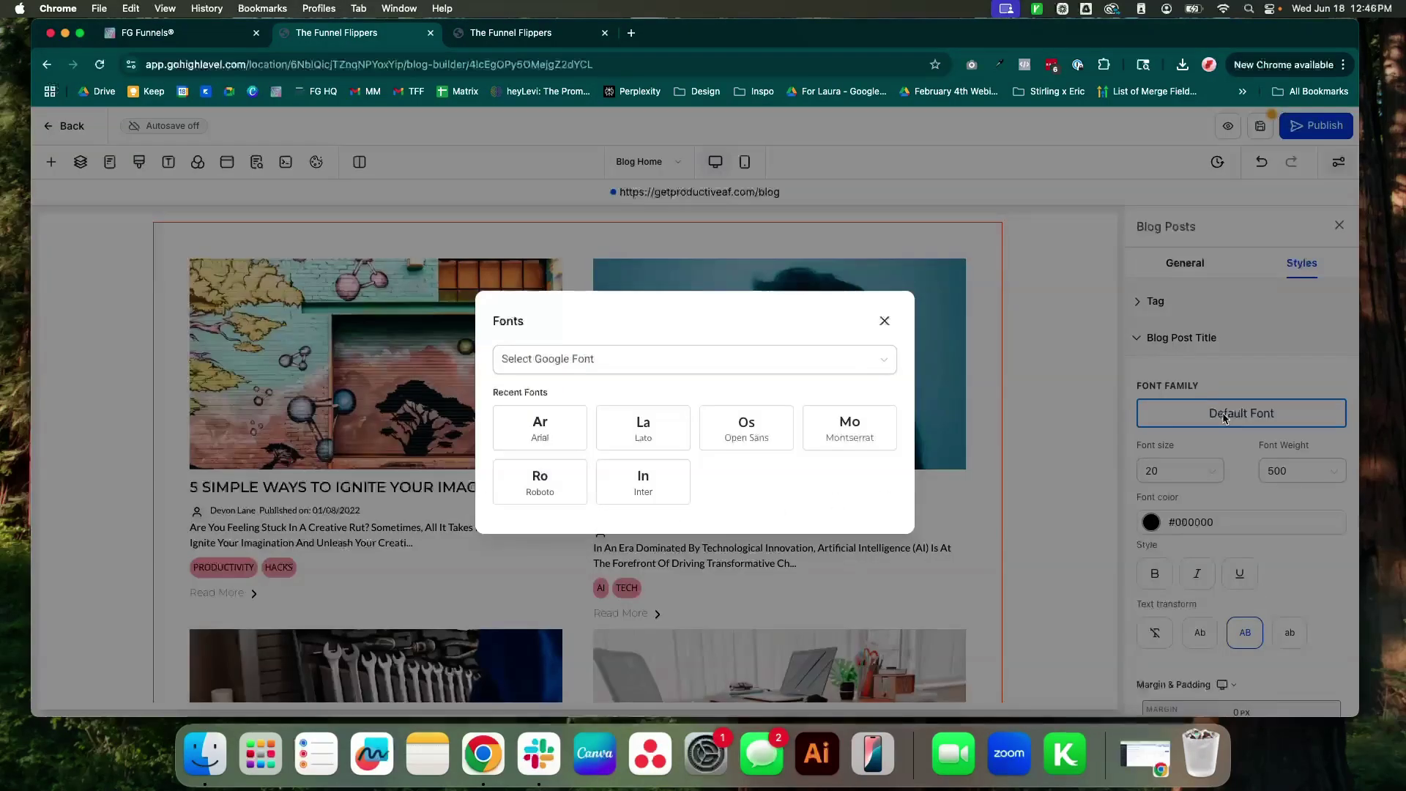
left_click(860, 432)
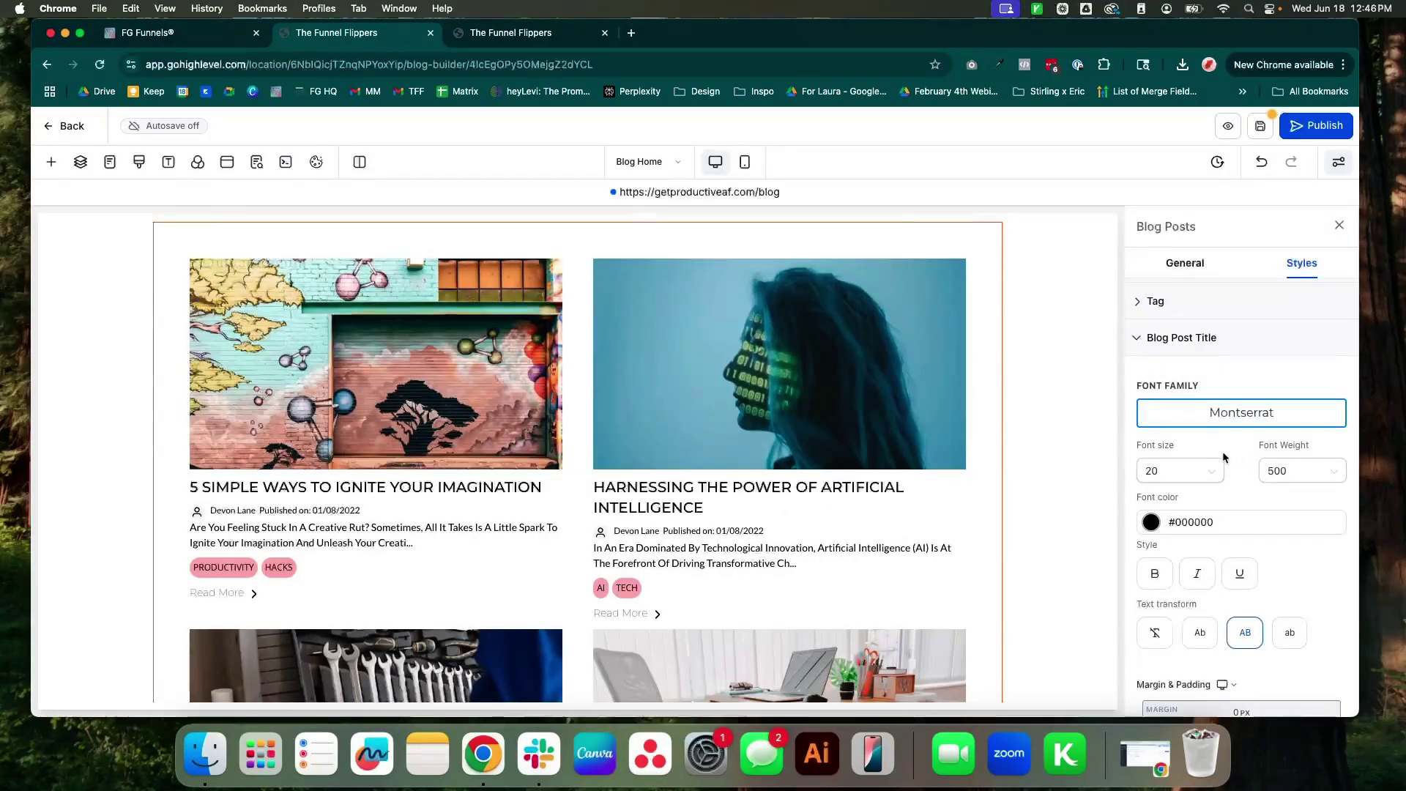
scroll(1230, 451, "down", 5)
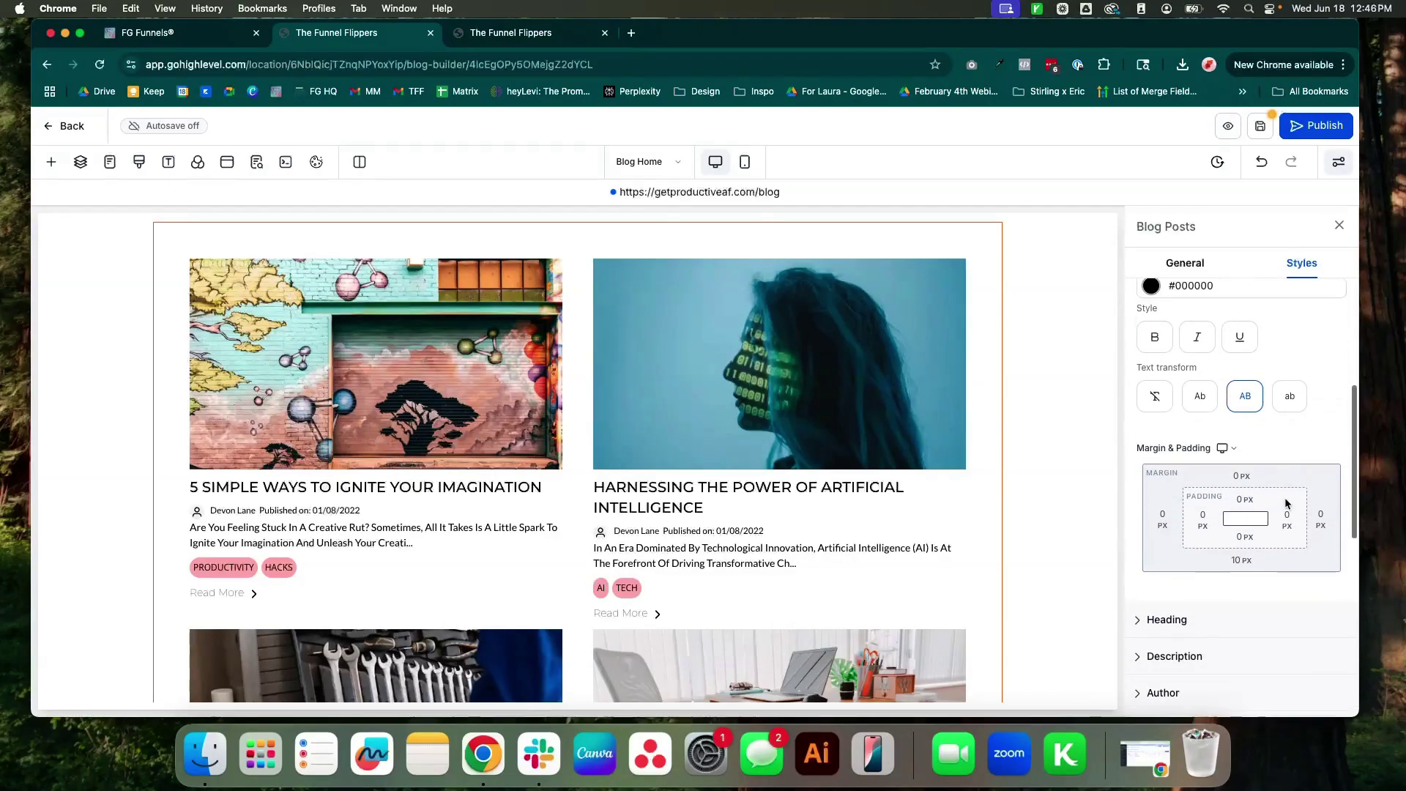
scroll(1267, 412, "up", 5)
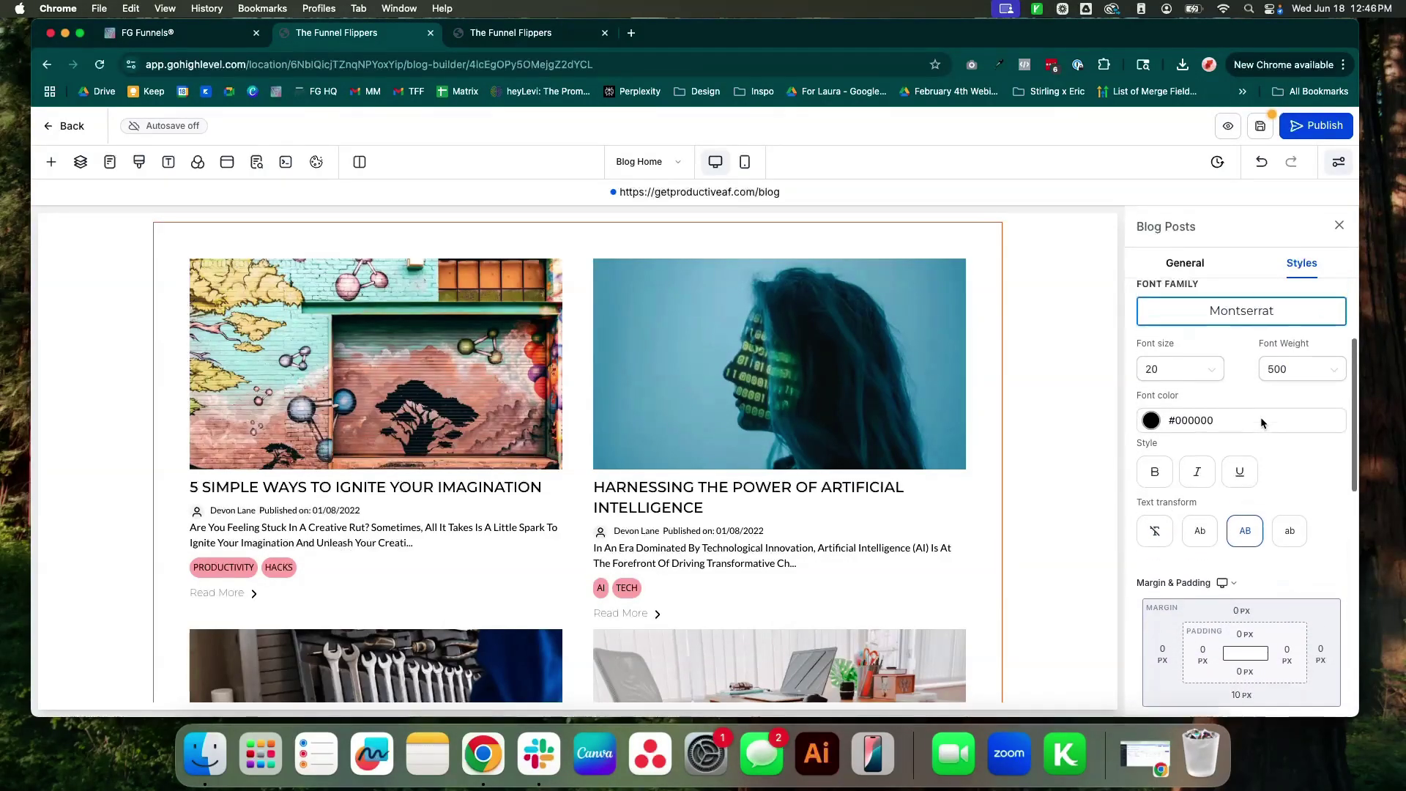
left_click(1165, 401)
Step: Set the Heading style font family to Montserrat as well
left_click(1183, 439)
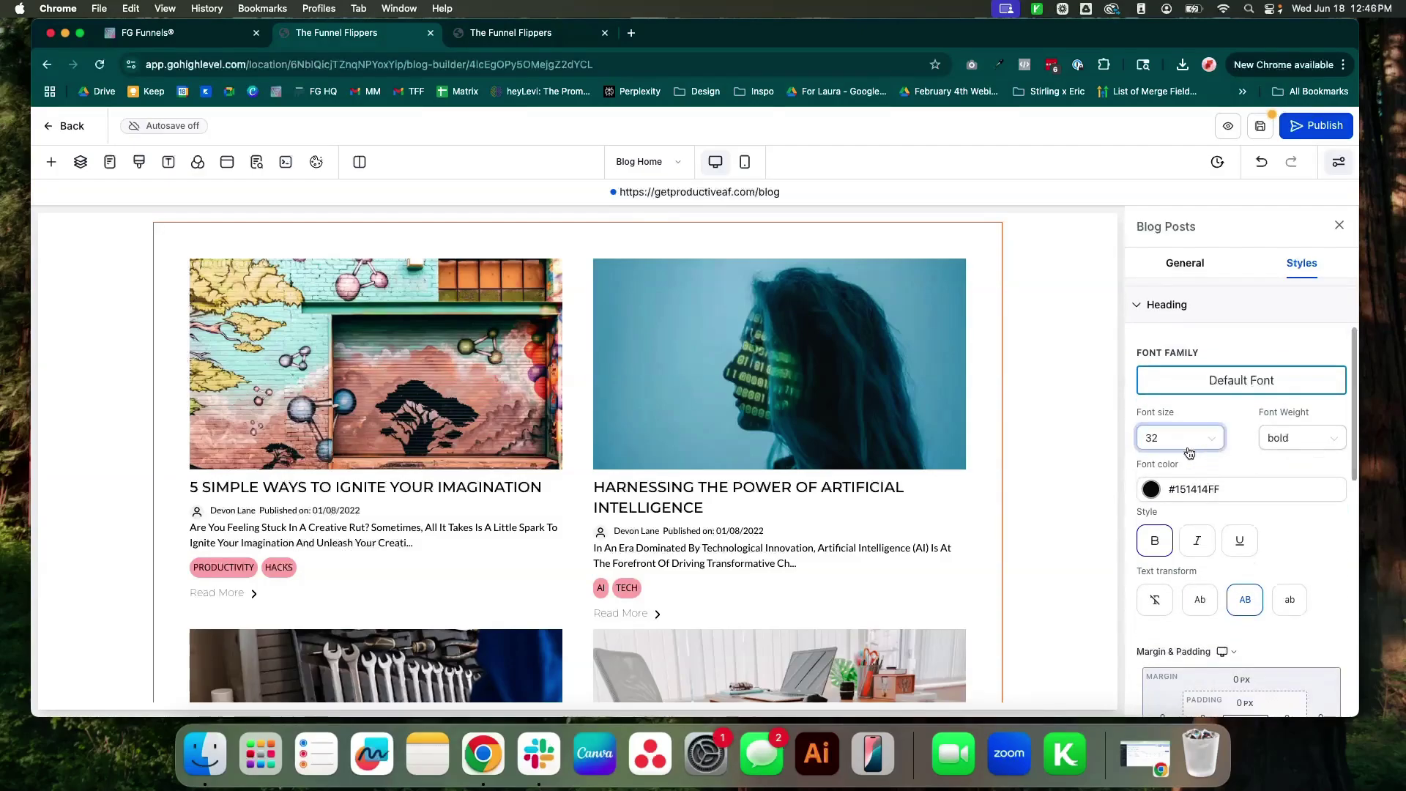
scroll(947, 466, "up", 3)
scroll(1208, 406, "up", 3)
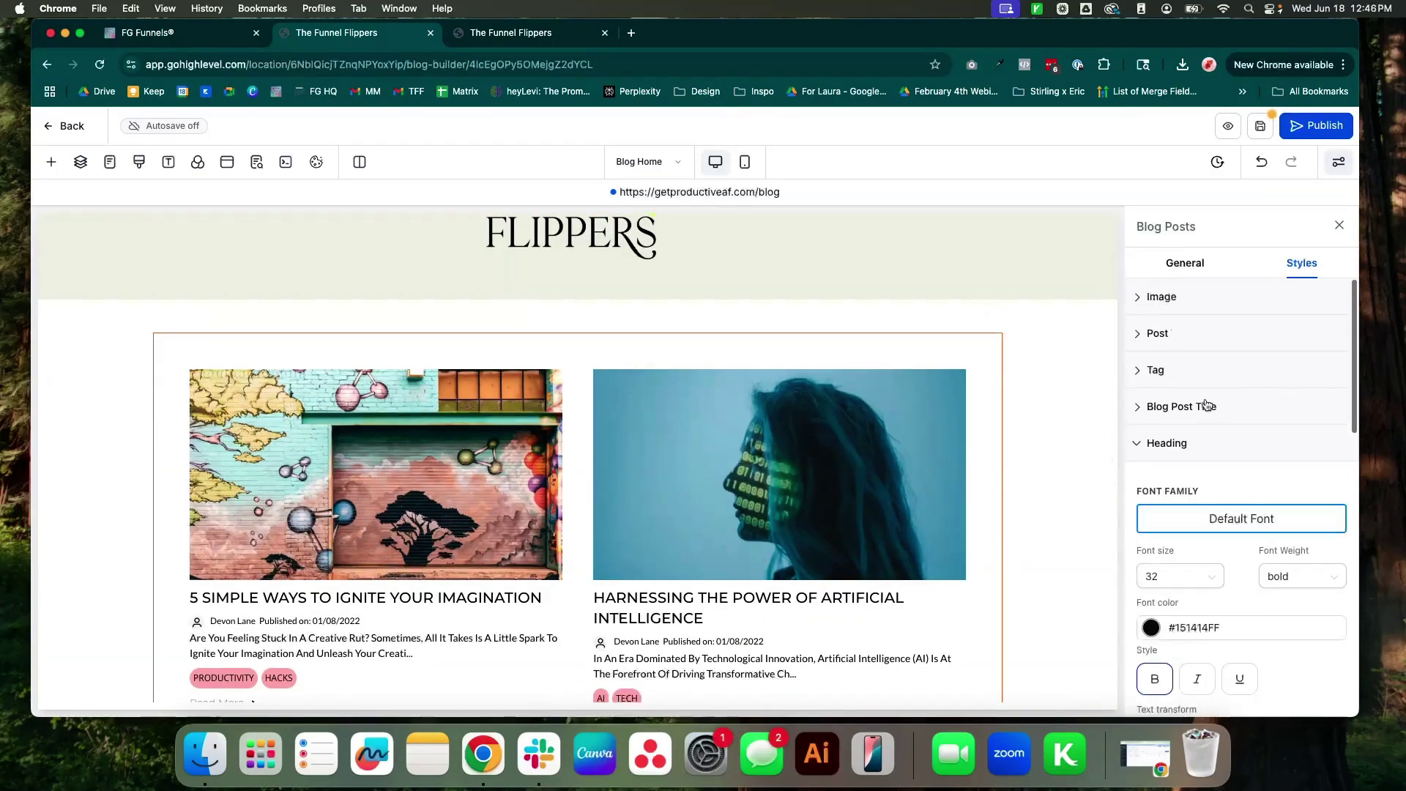
left_click(1213, 406)
left_click(1216, 412)
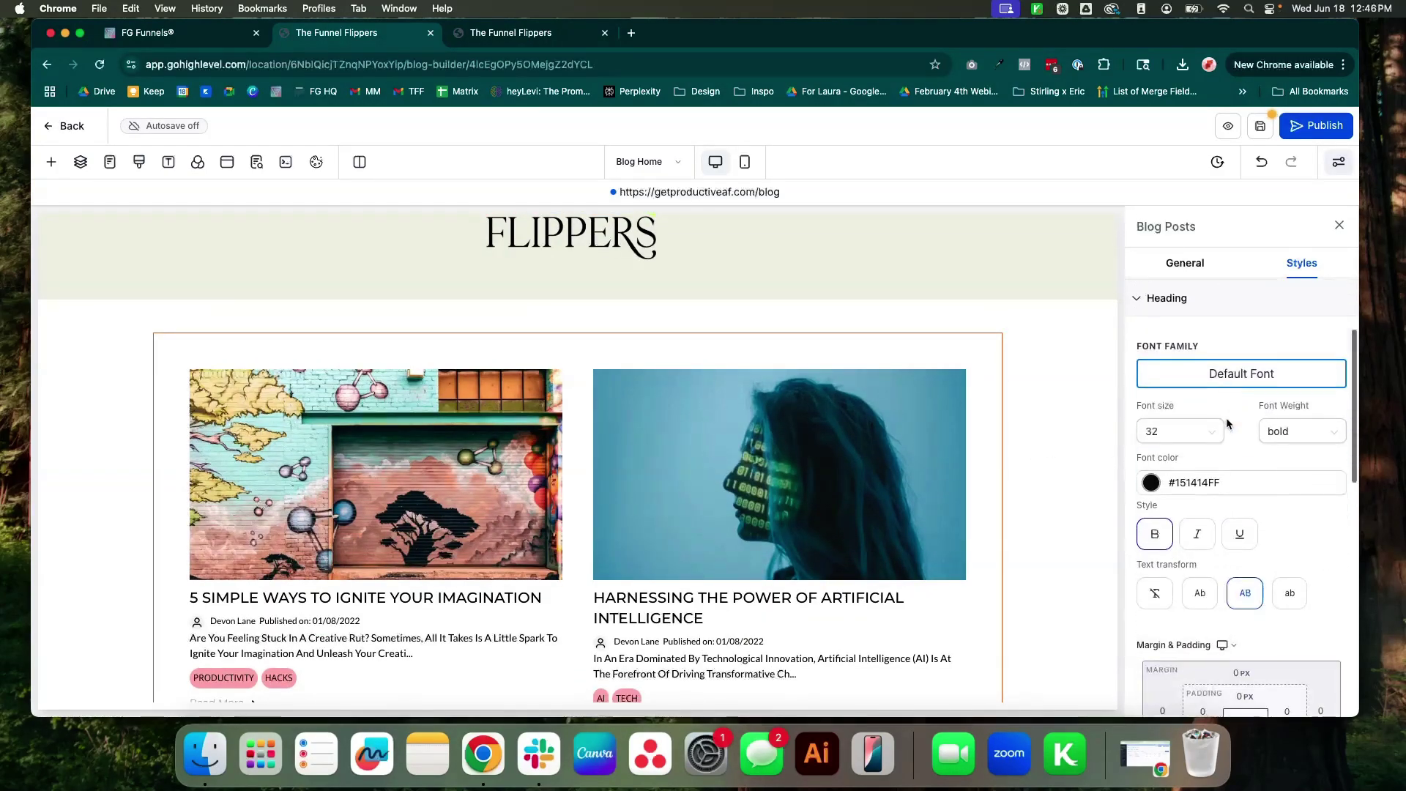
left_click(1199, 373)
left_click(835, 414)
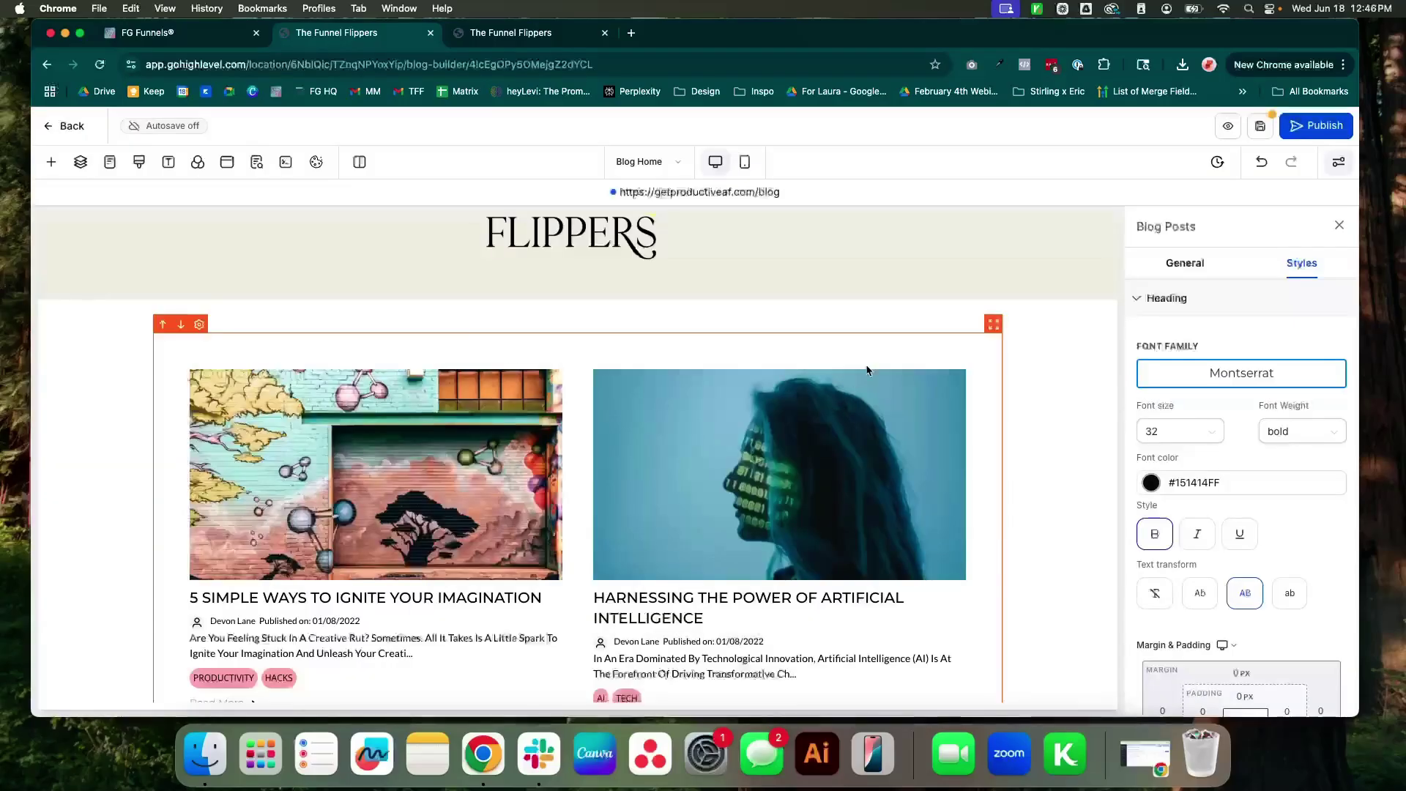
scroll(1216, 430, "down", 2)
scroll(1215, 430, "up", 3)
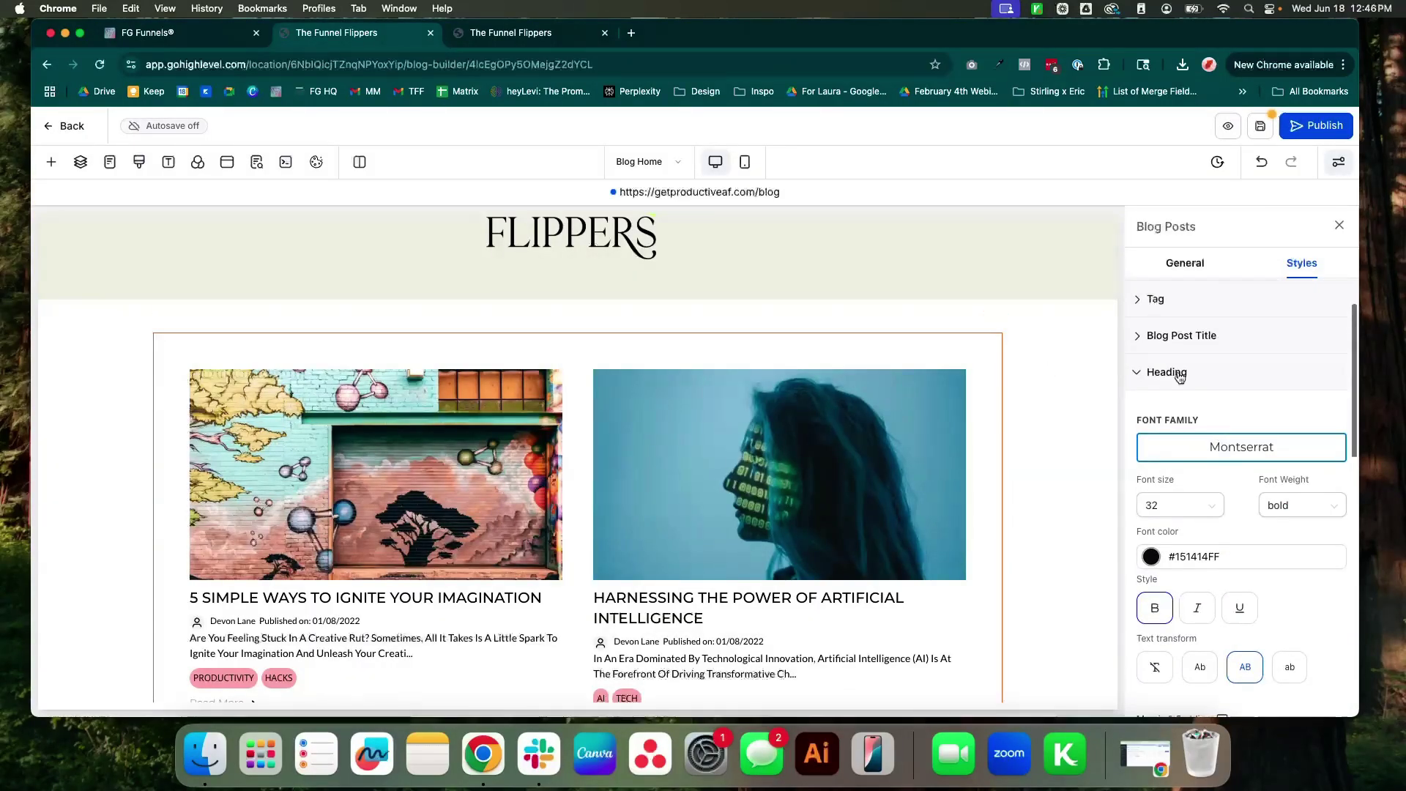
left_click(1171, 372)
scroll(1229, 480, "down", 5)
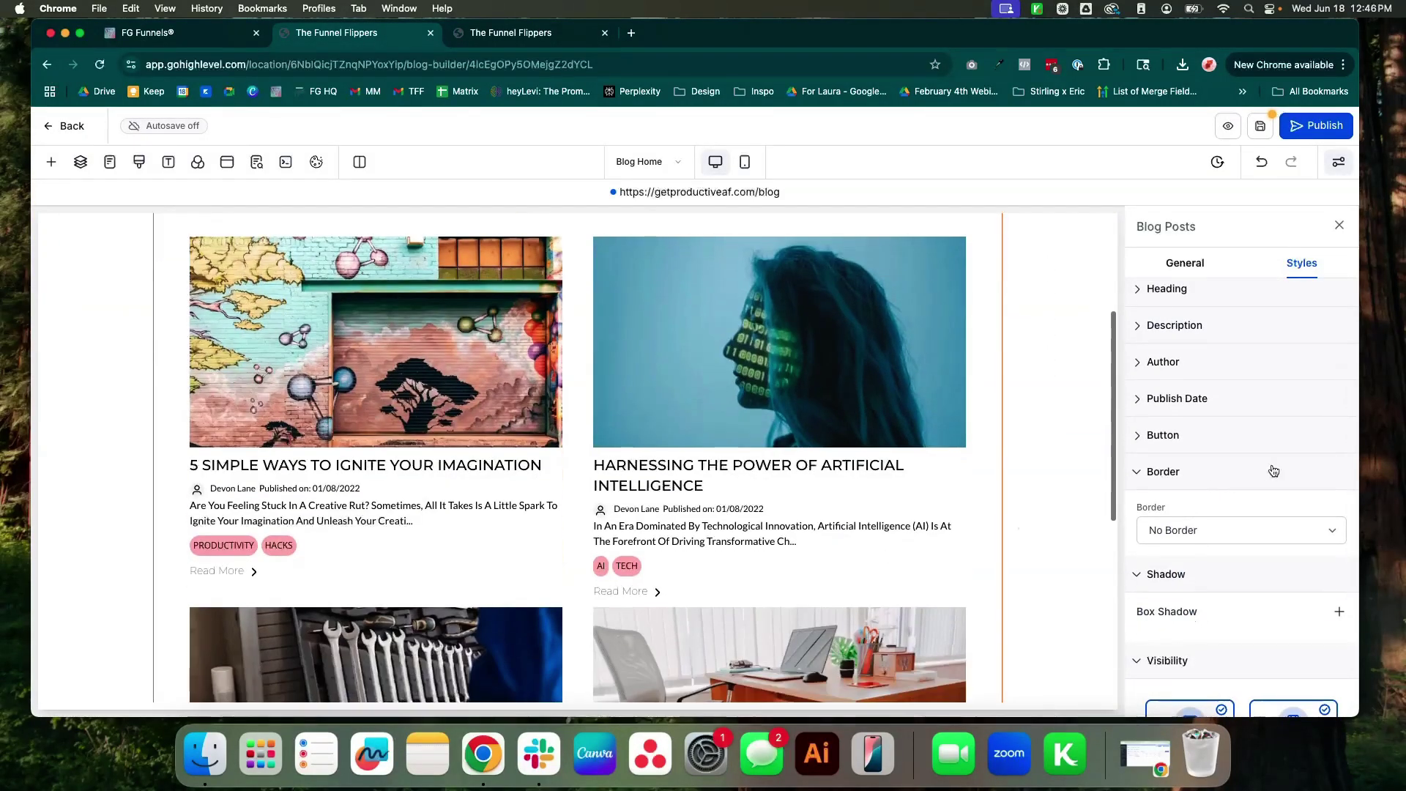
Step: Try a full border on the blog posts block, remove it, and select the surrounding section
left_click(1172, 492)
left_click(1169, 507)
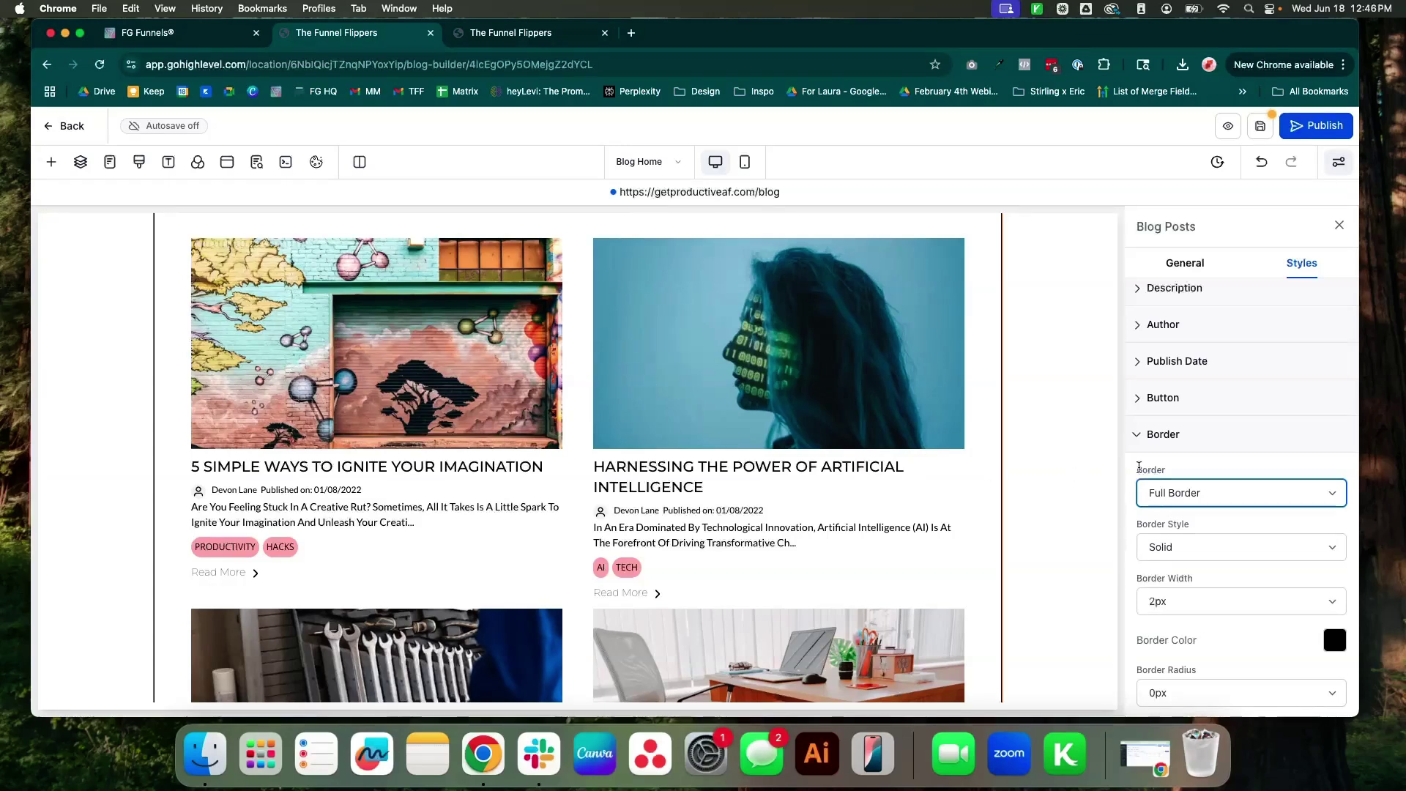
left_click(1165, 492)
left_click(1160, 474)
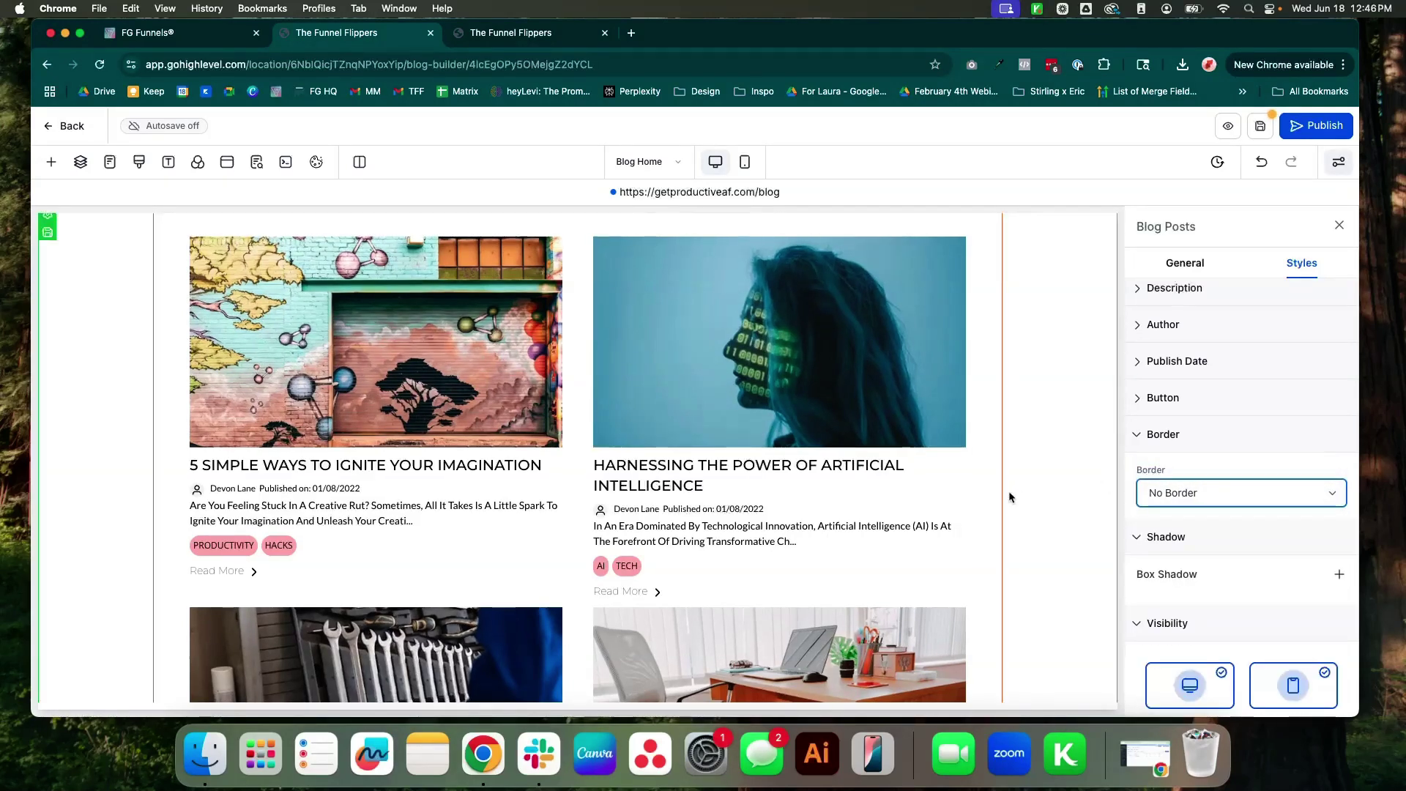
scroll(1006, 492, "up", 2)
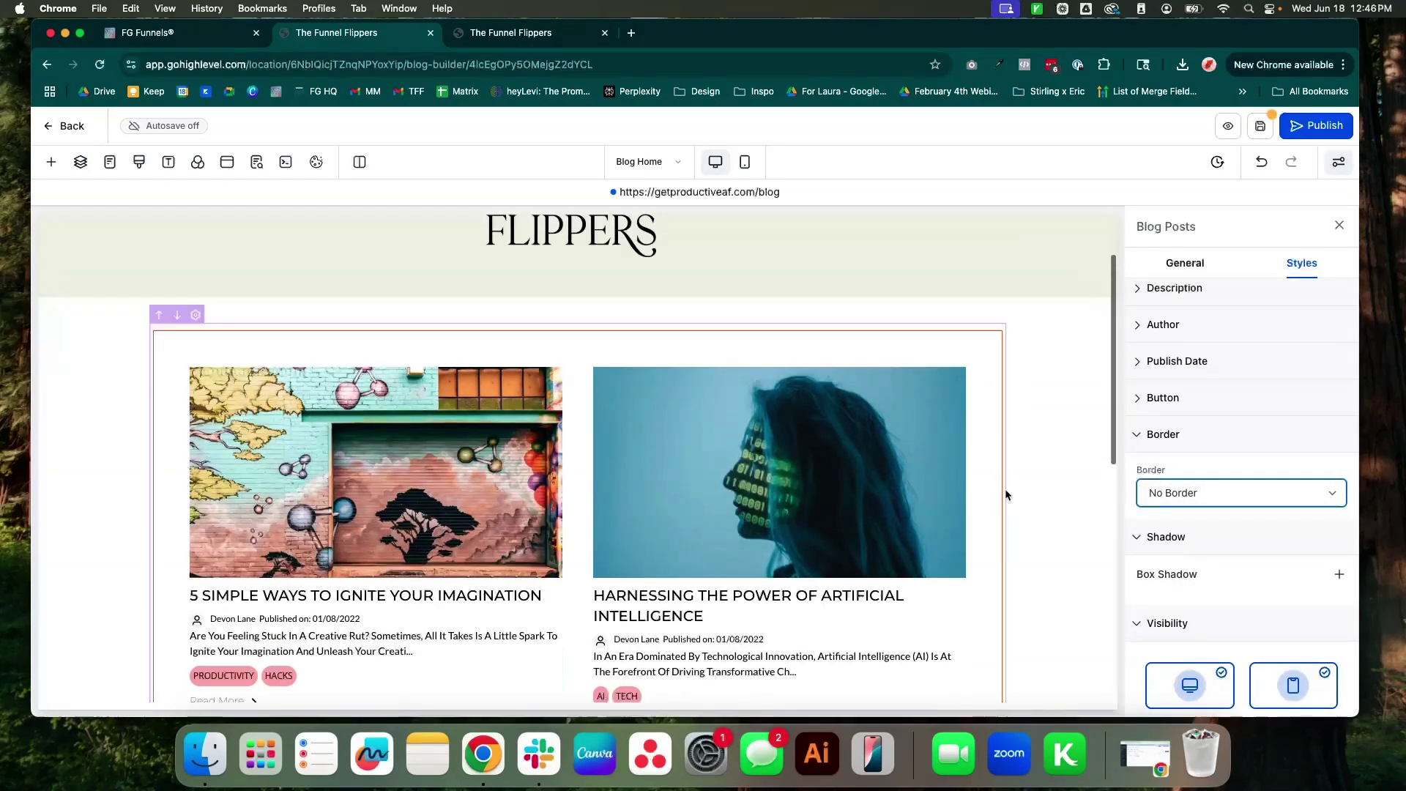
left_click(1103, 449)
Step: Give the section a full 1px dark grey border with a 0px corner radius
scroll(1219, 469, "down", 1)
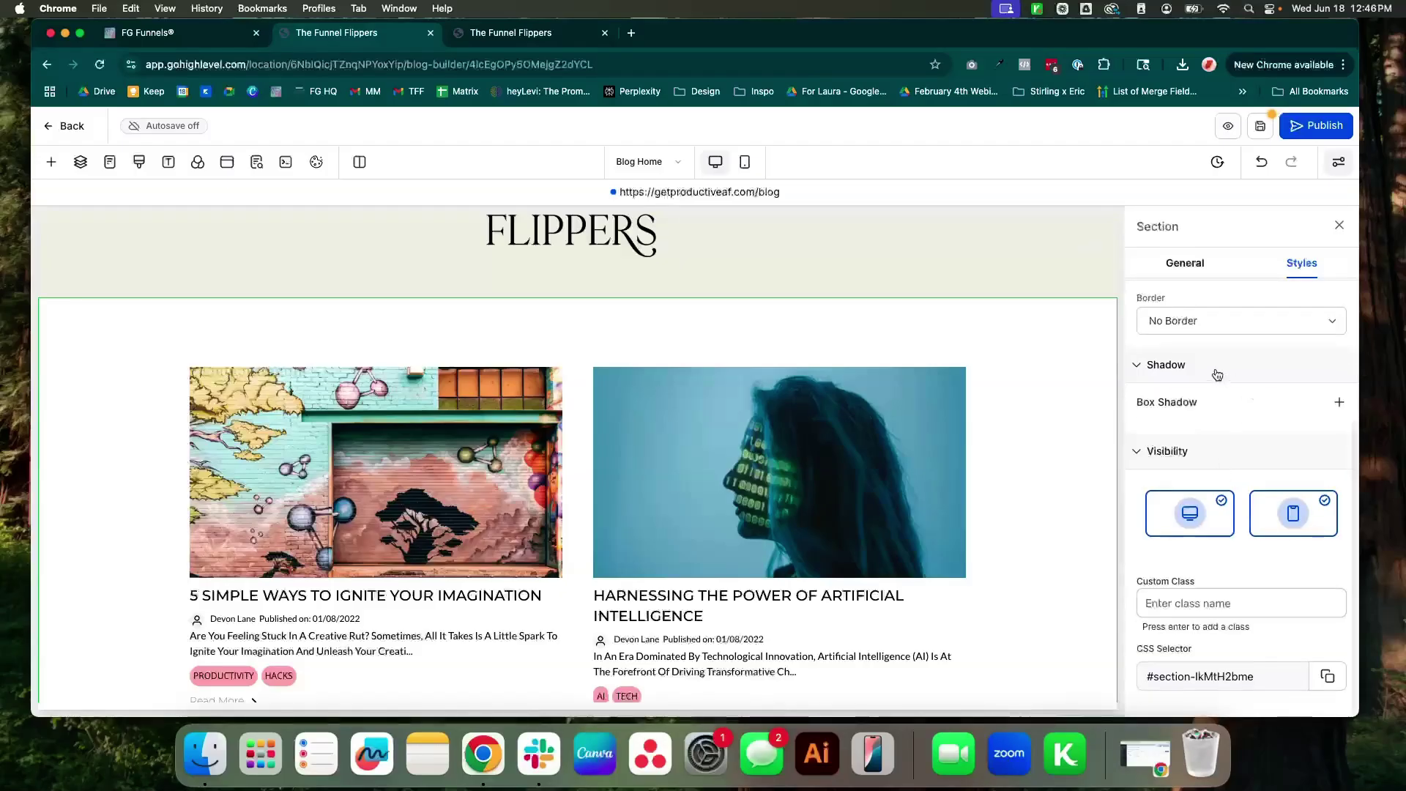
left_click(1184, 320)
key("Escape")
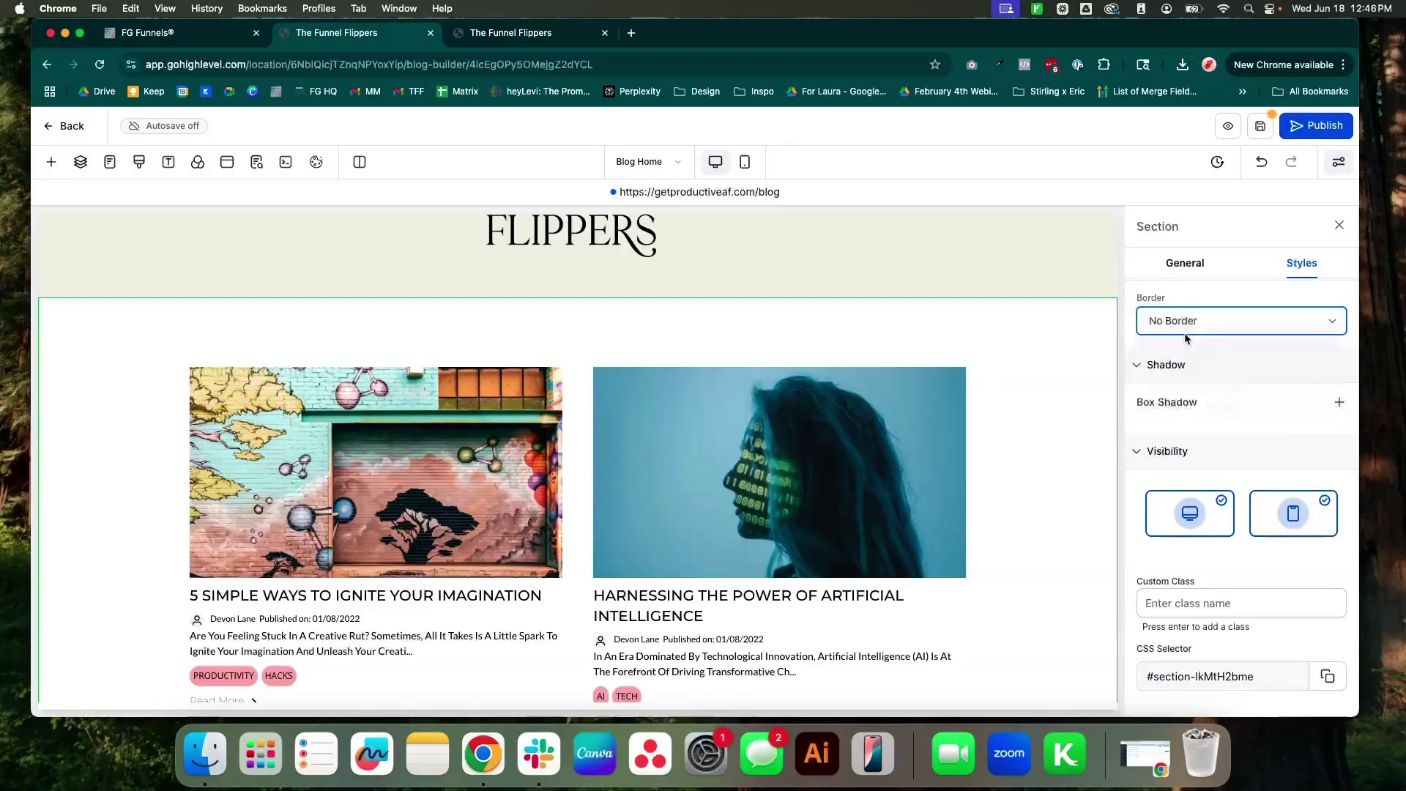
left_click(1187, 339)
scroll(1227, 410, "down", 1)
scroll(1228, 410, "up", 3)
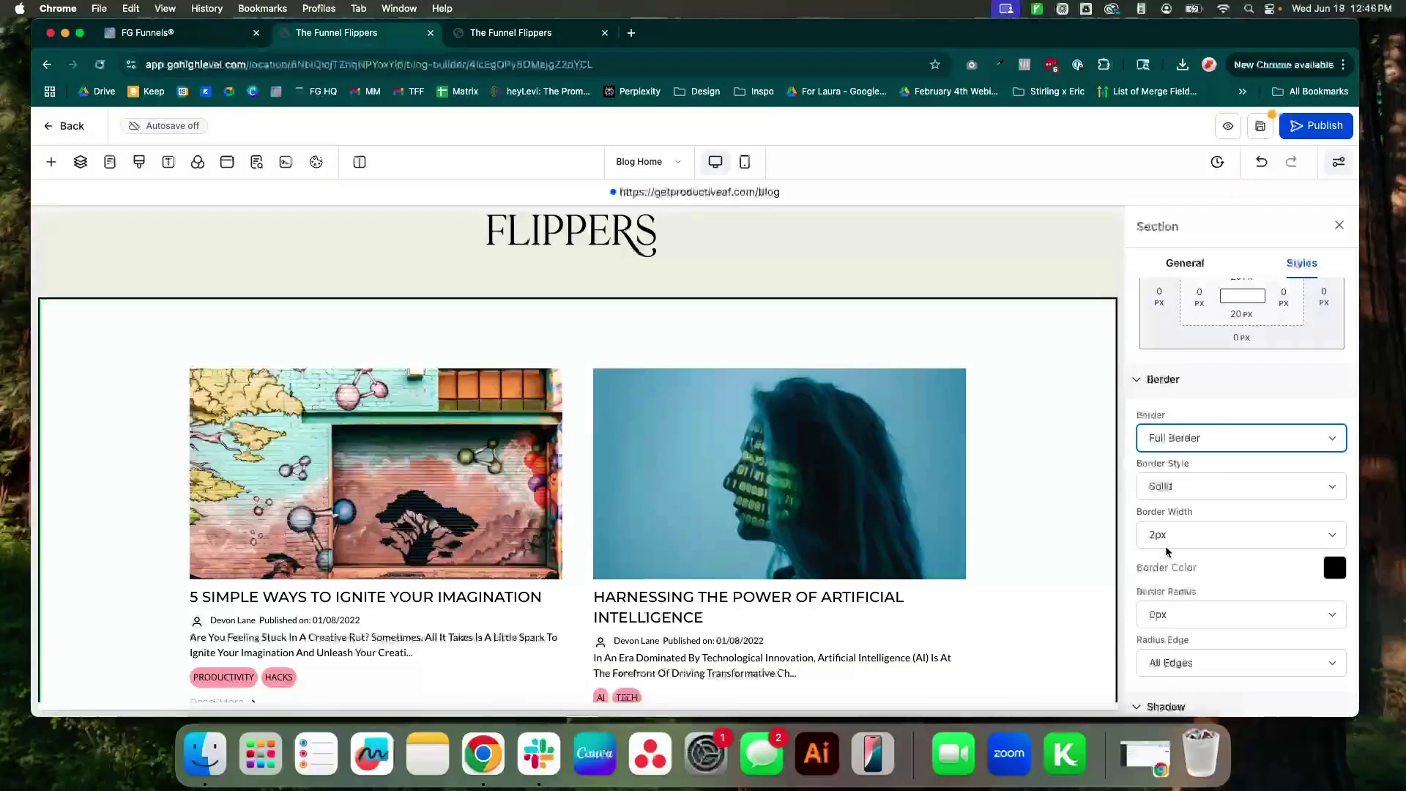
left_click(1167, 543)
left_click(1201, 521)
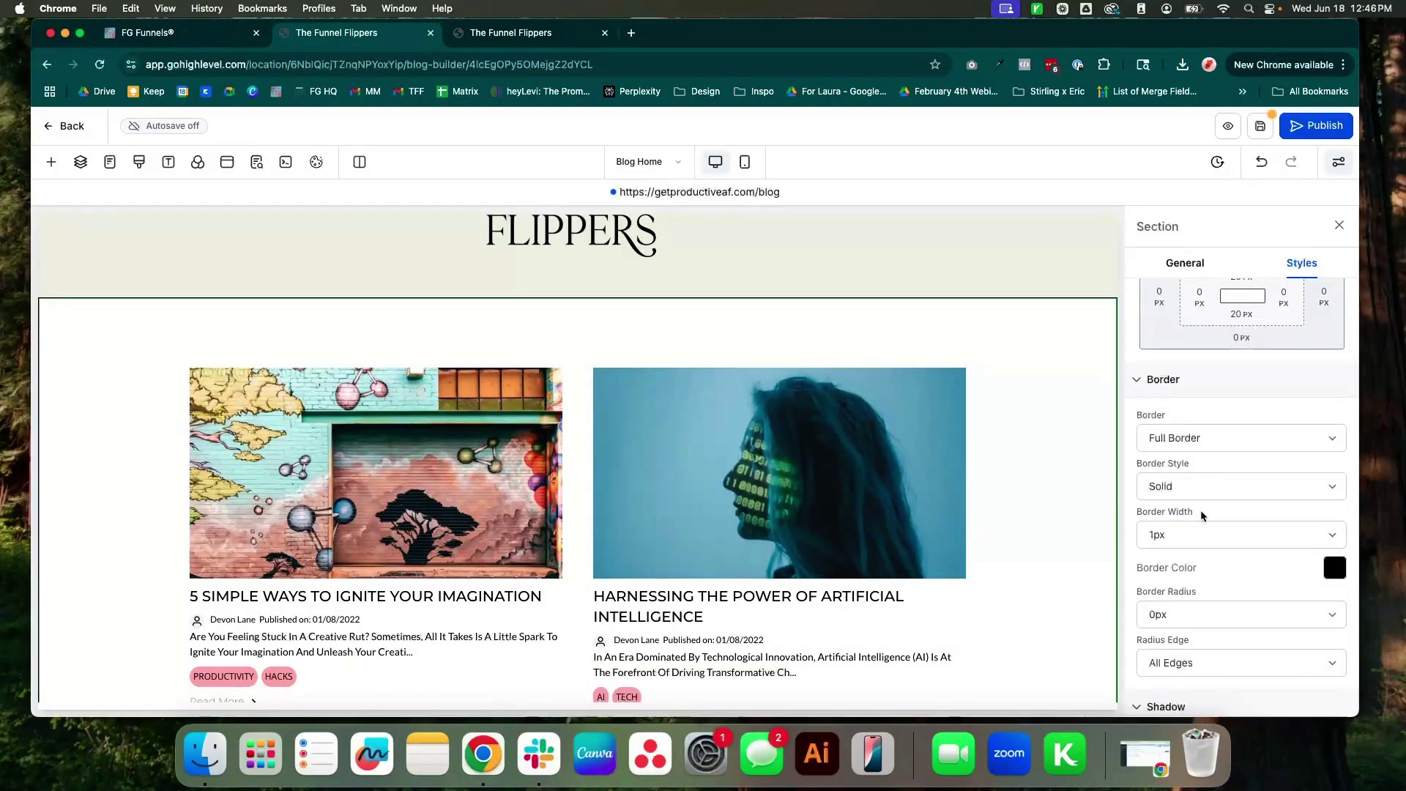
scroll(1201, 515, "down", 1)
left_click(1334, 541)
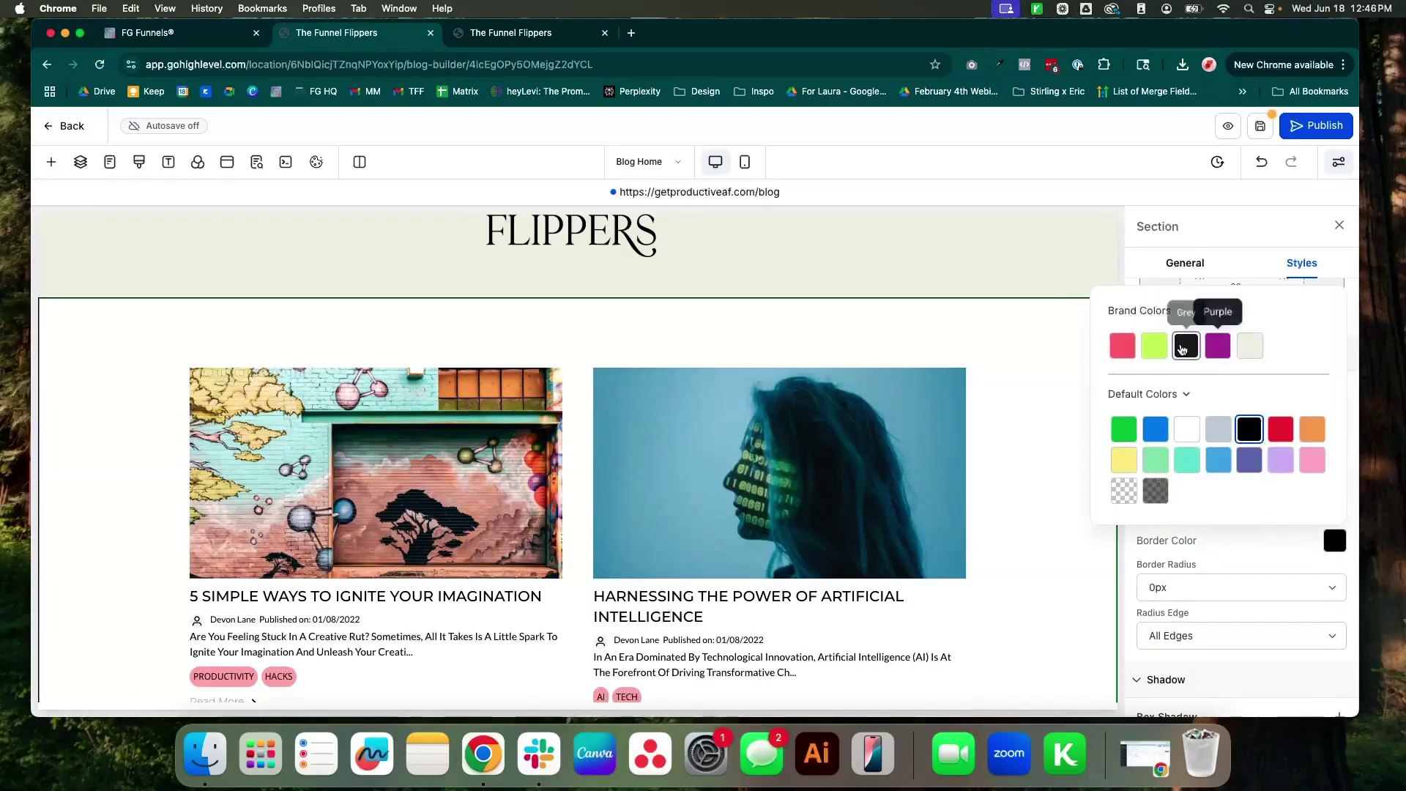
left_click(1181, 347)
left_click(1237, 546)
scroll(1241, 521, "down", 2)
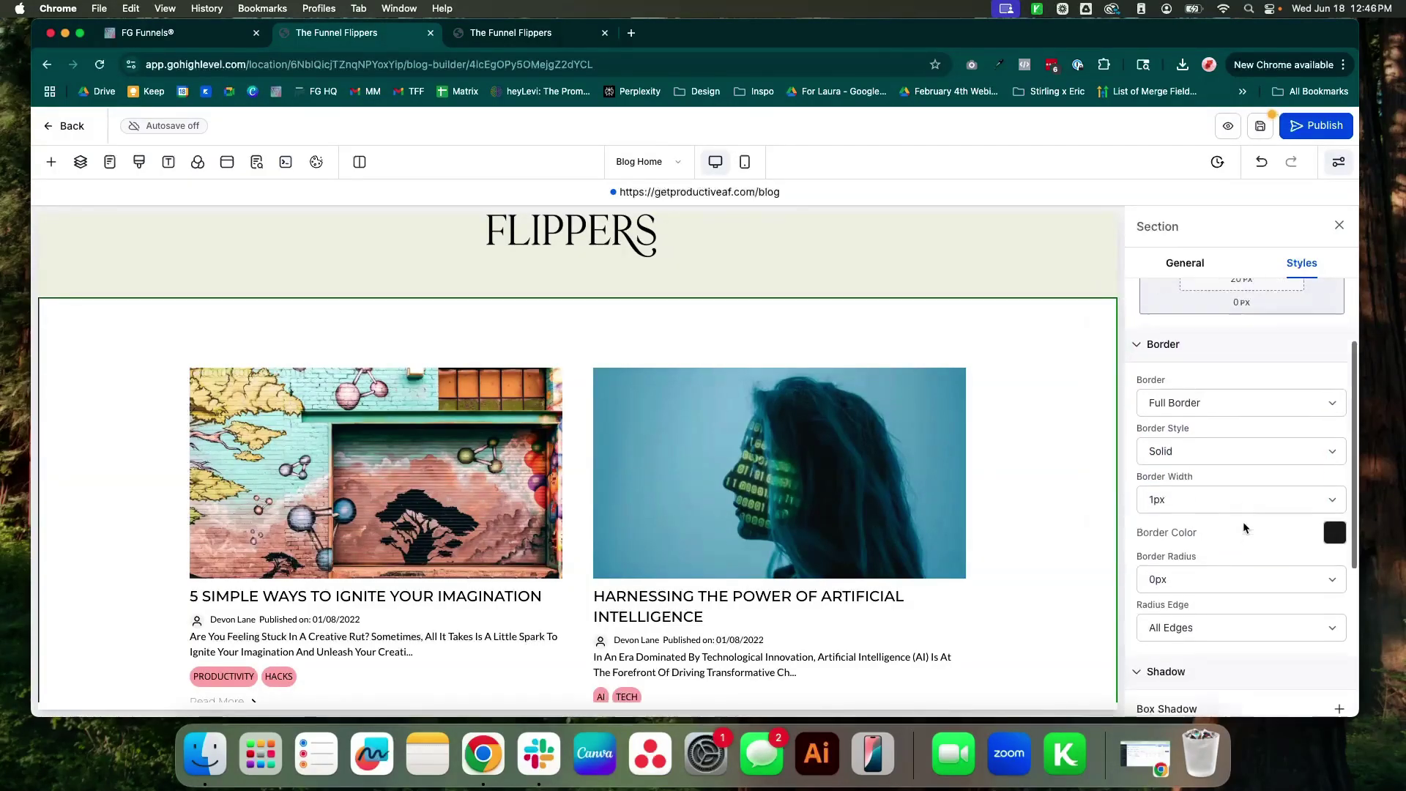
left_click(1223, 511)
left_click(1225, 472)
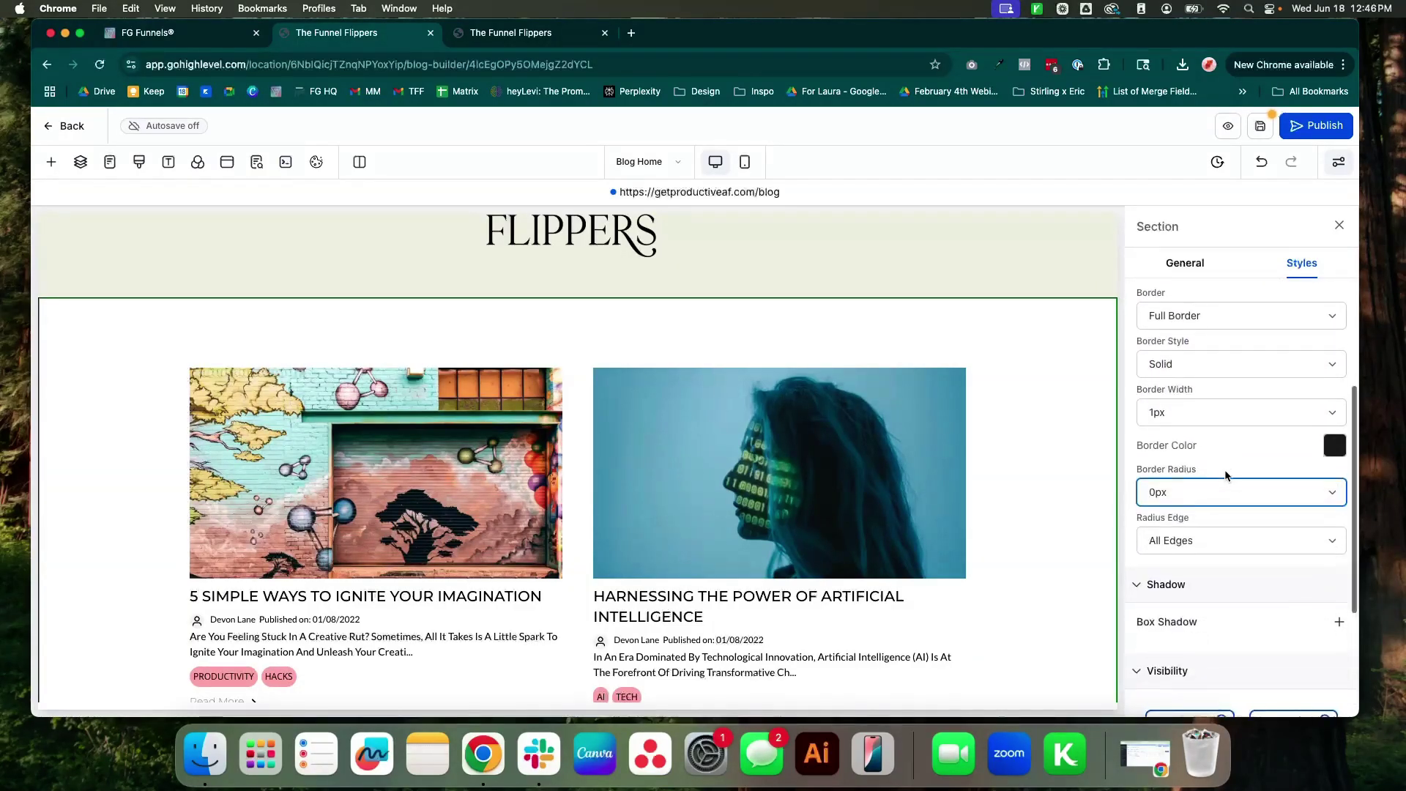
scroll(1224, 469, "up", 3)
Step: Set the section's left, right and top margins to 50px
left_click(1156, 344)
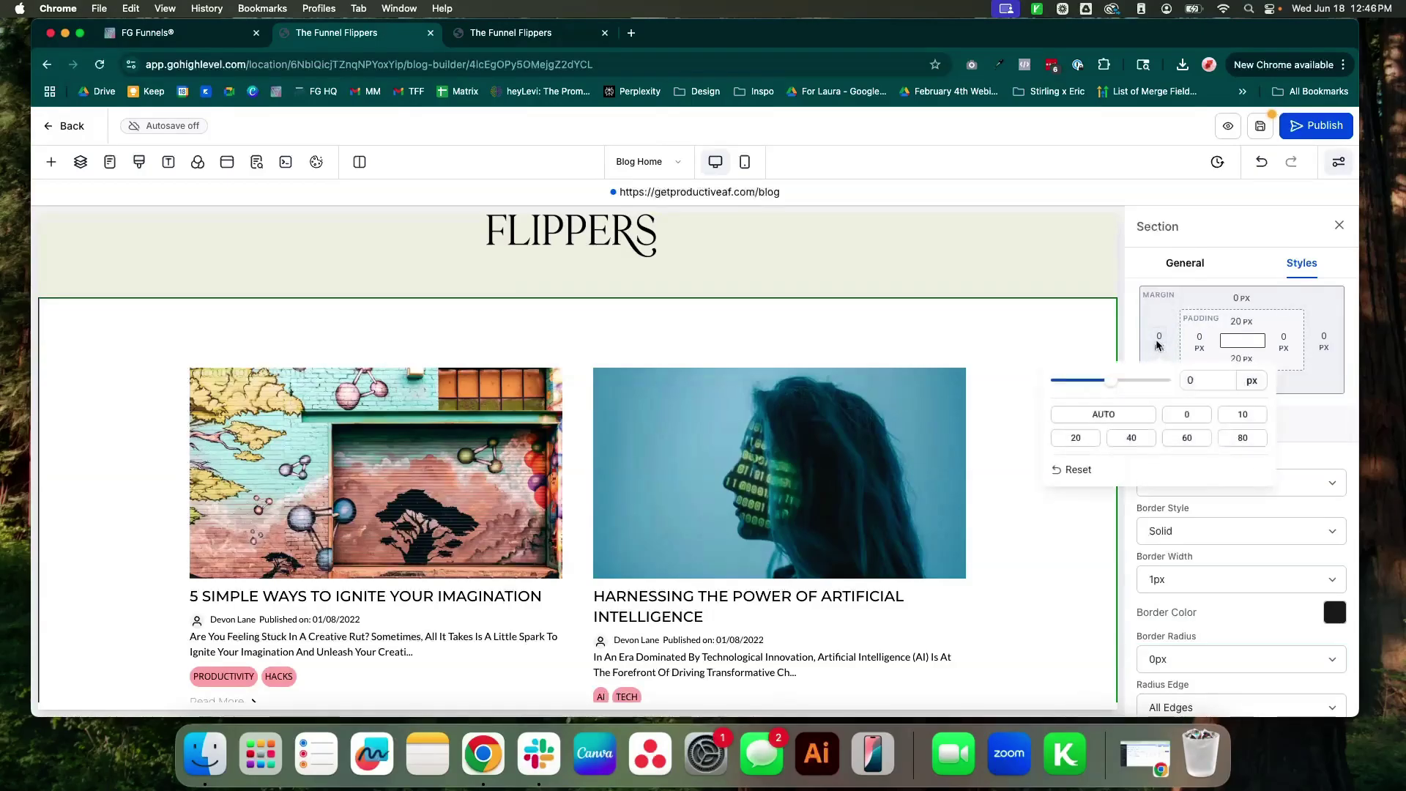
left_click(1207, 375)
left_click(1324, 339)
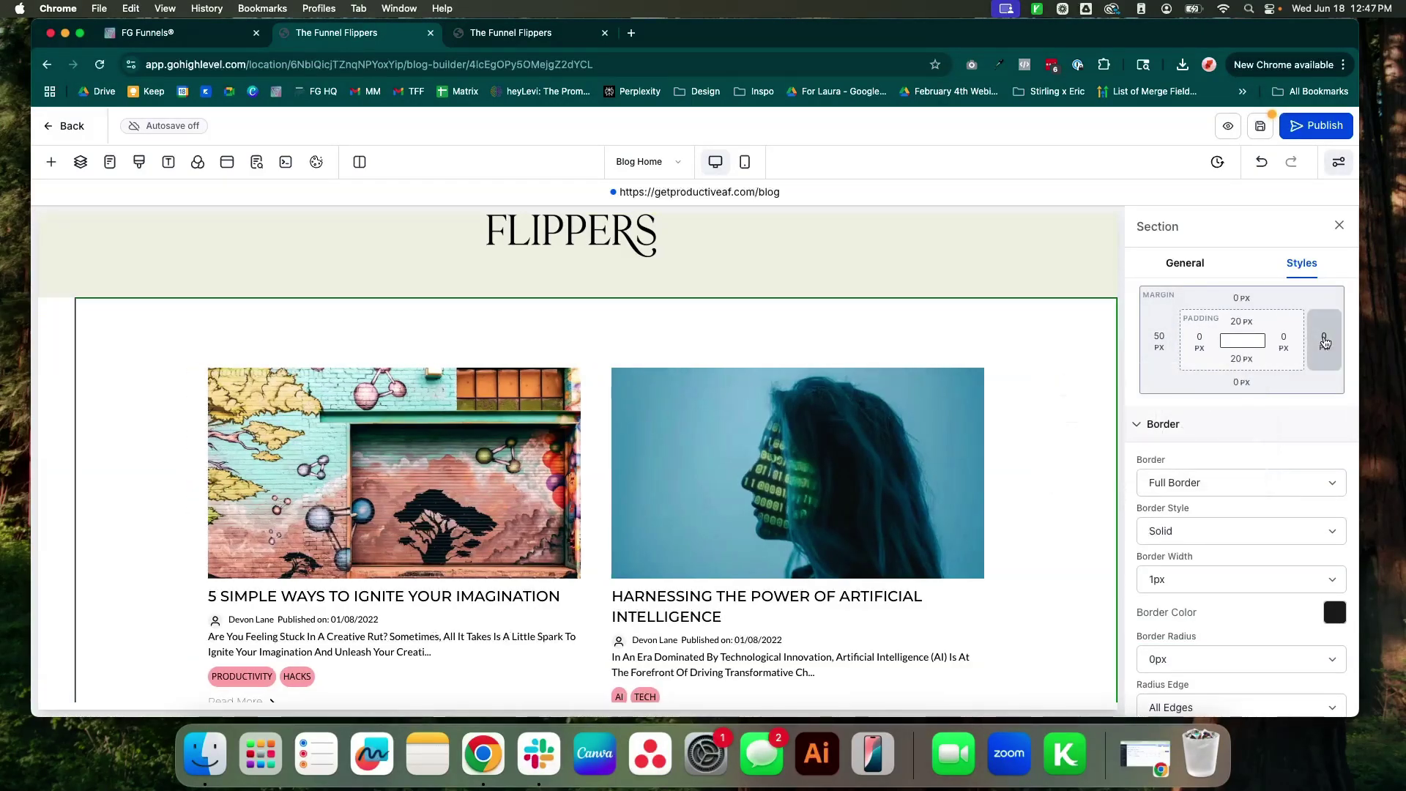
left_click(1324, 339)
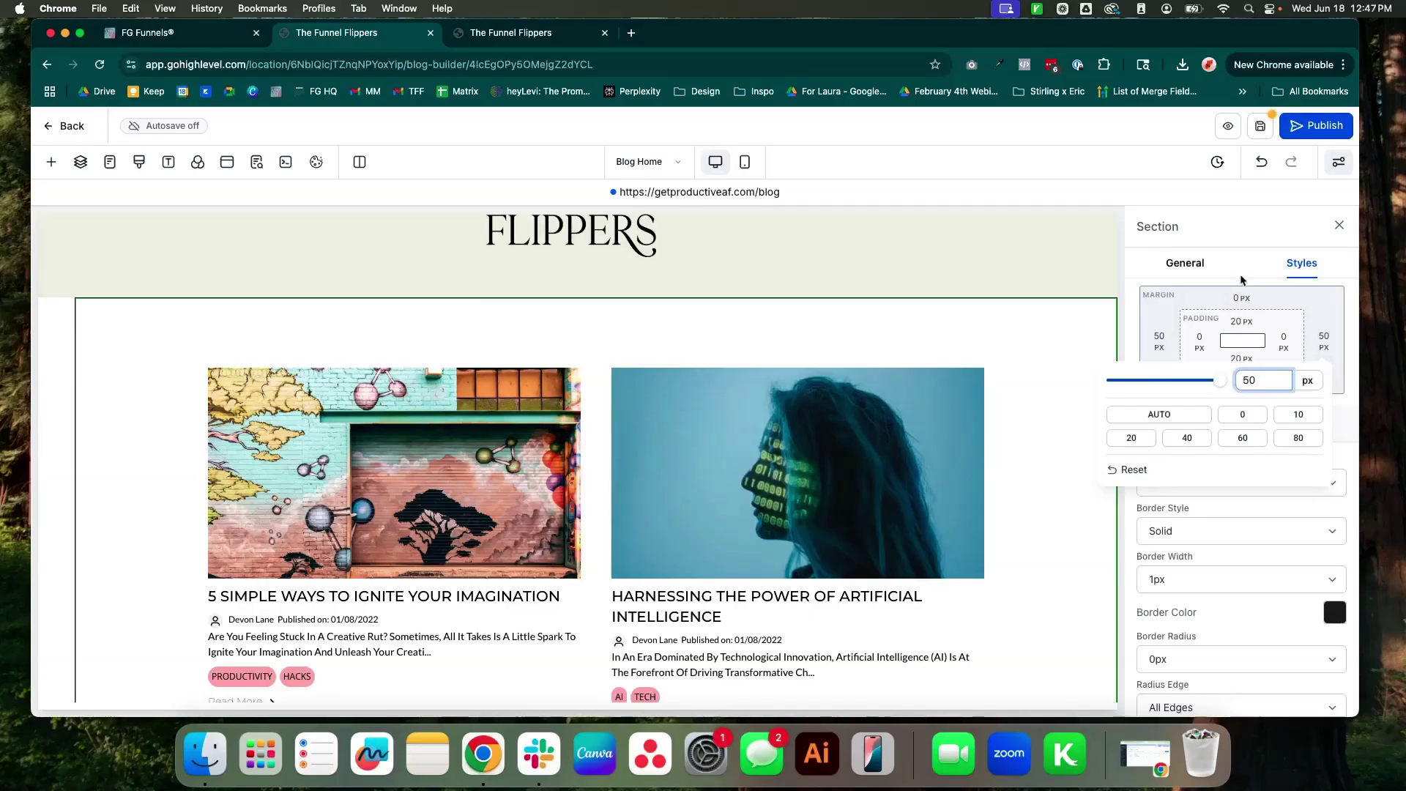
left_click(1240, 297)
left_click(1240, 297)
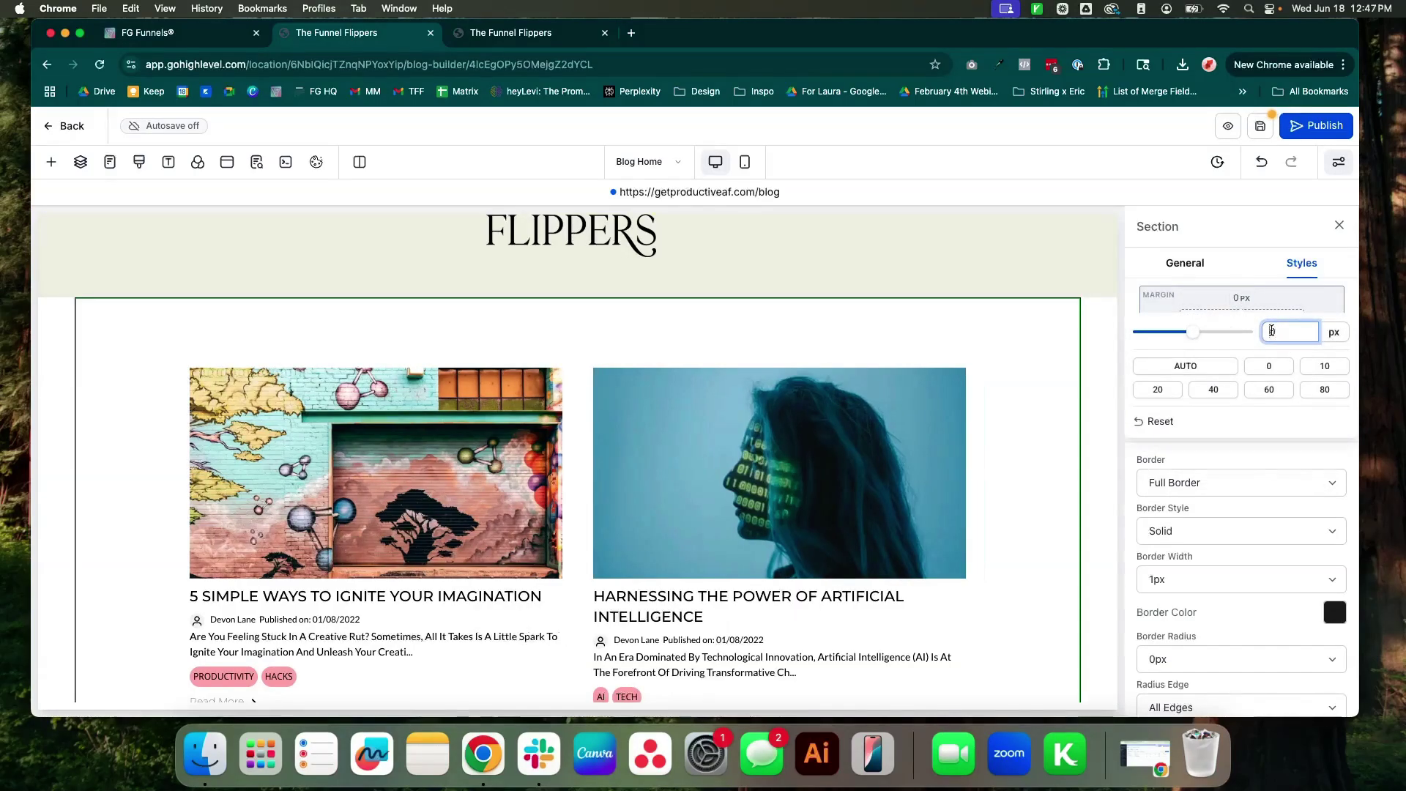
left_click(1261, 278)
left_click(1238, 382)
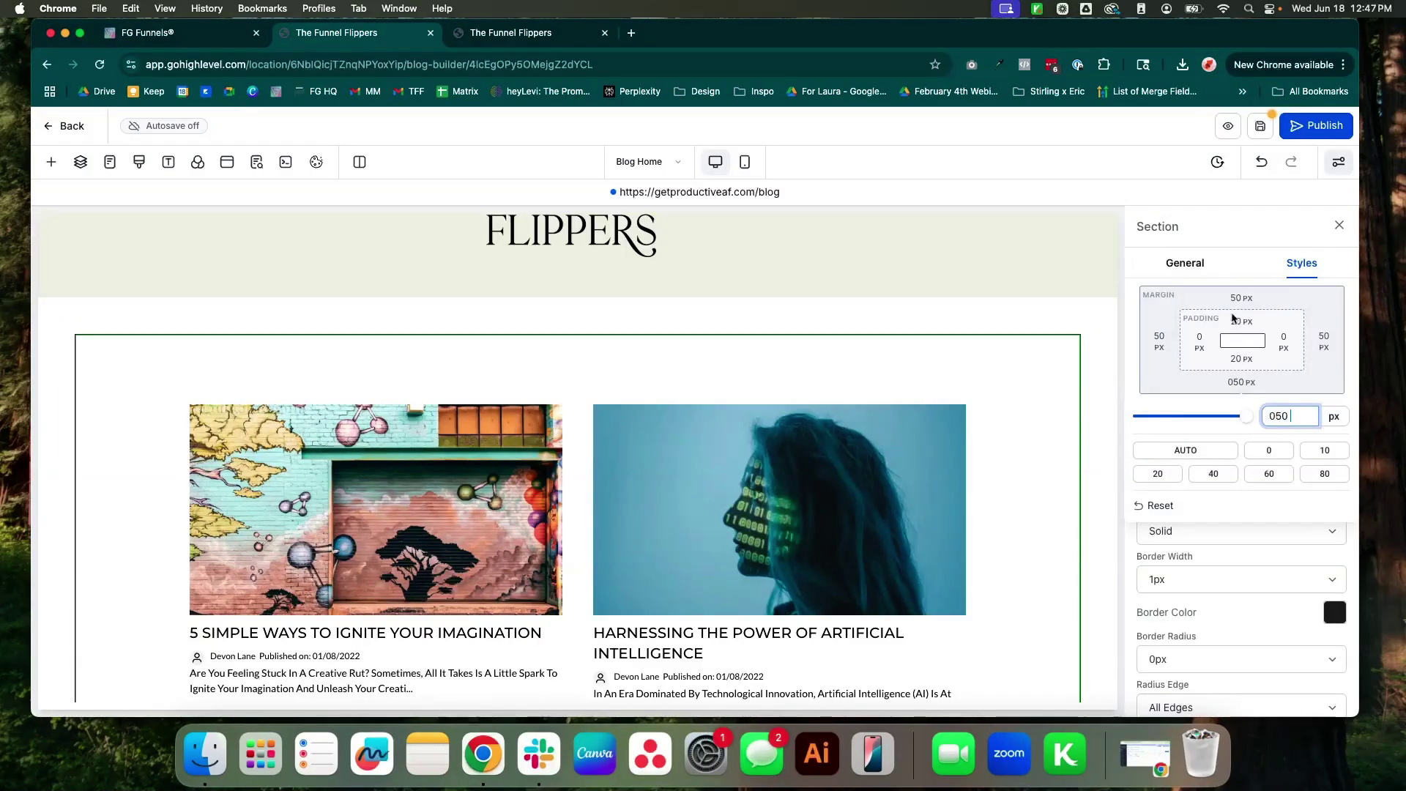
left_click(1239, 285)
scroll(1047, 483, "down", 8)
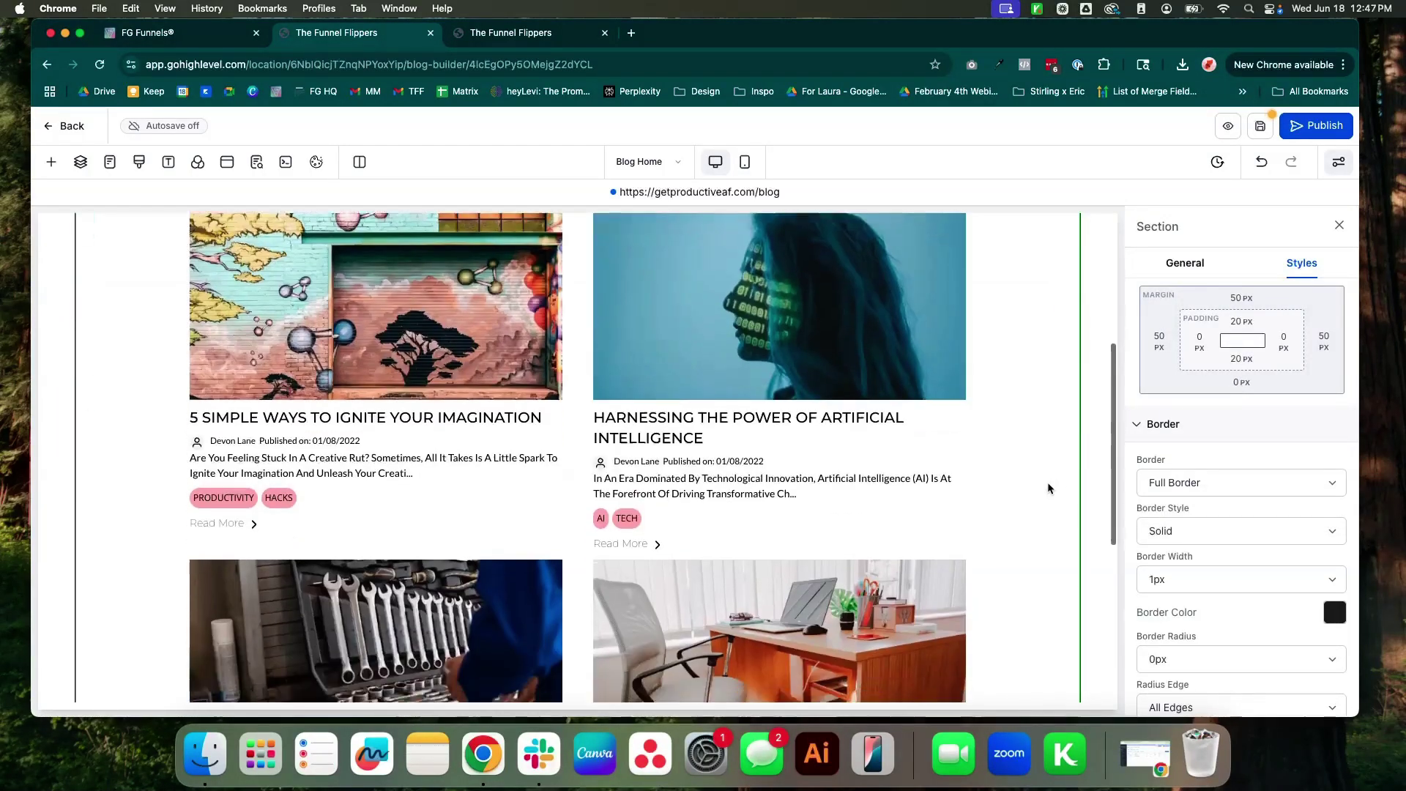
scroll(1047, 489, "up", 10)
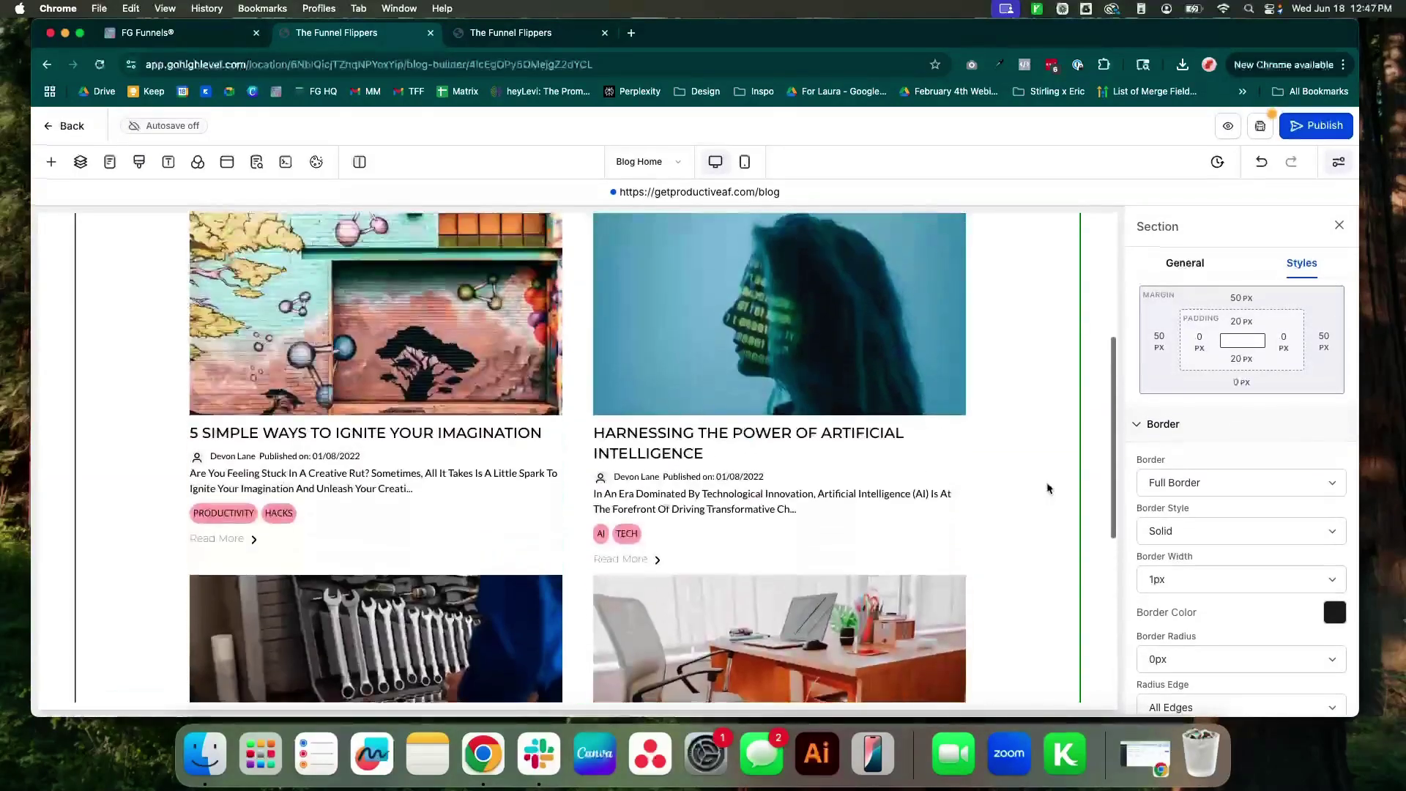
scroll(1245, 513, "down", 5)
left_click(1334, 461)
Step: Make the section background white, keep its width at Full, and close the section settings
left_click(1187, 351)
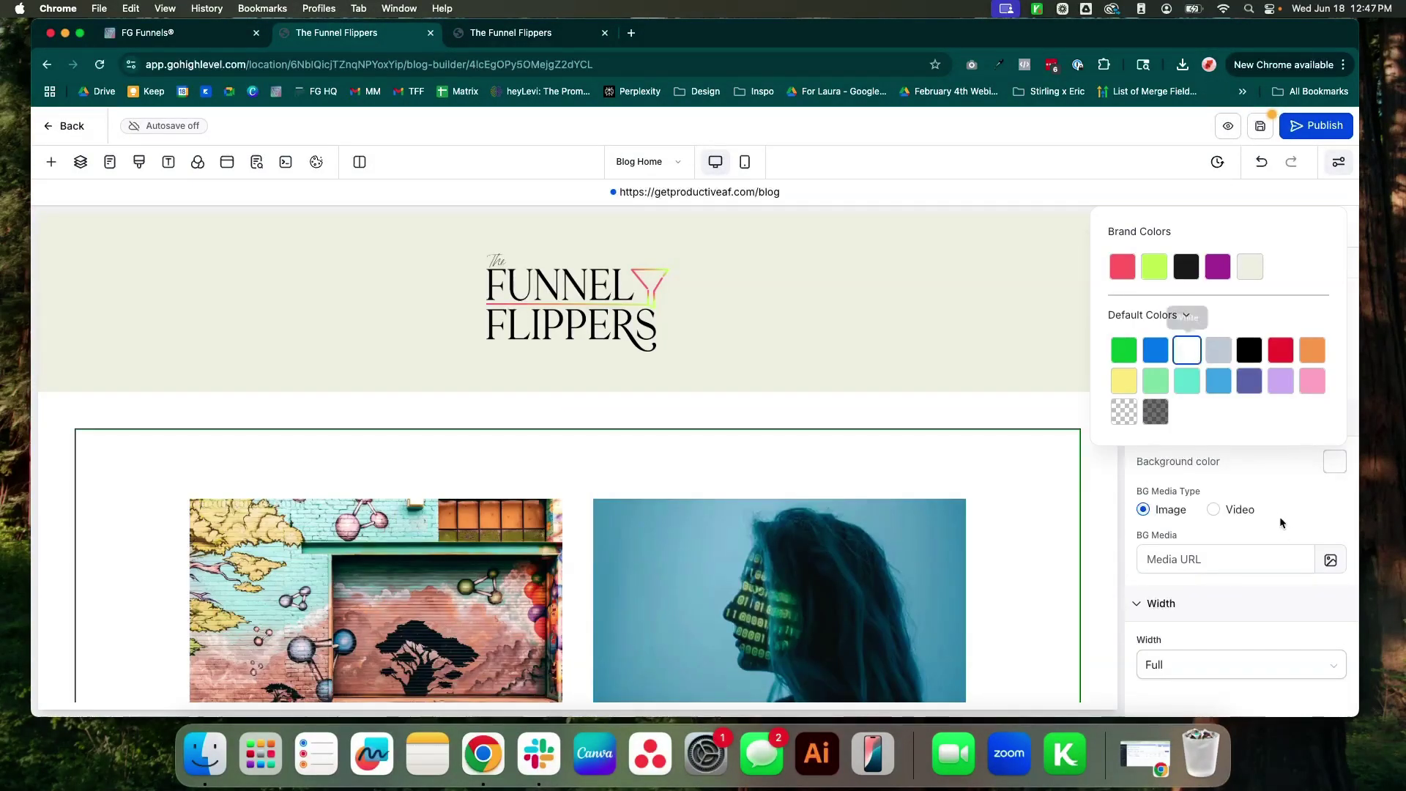
left_click(1283, 521)
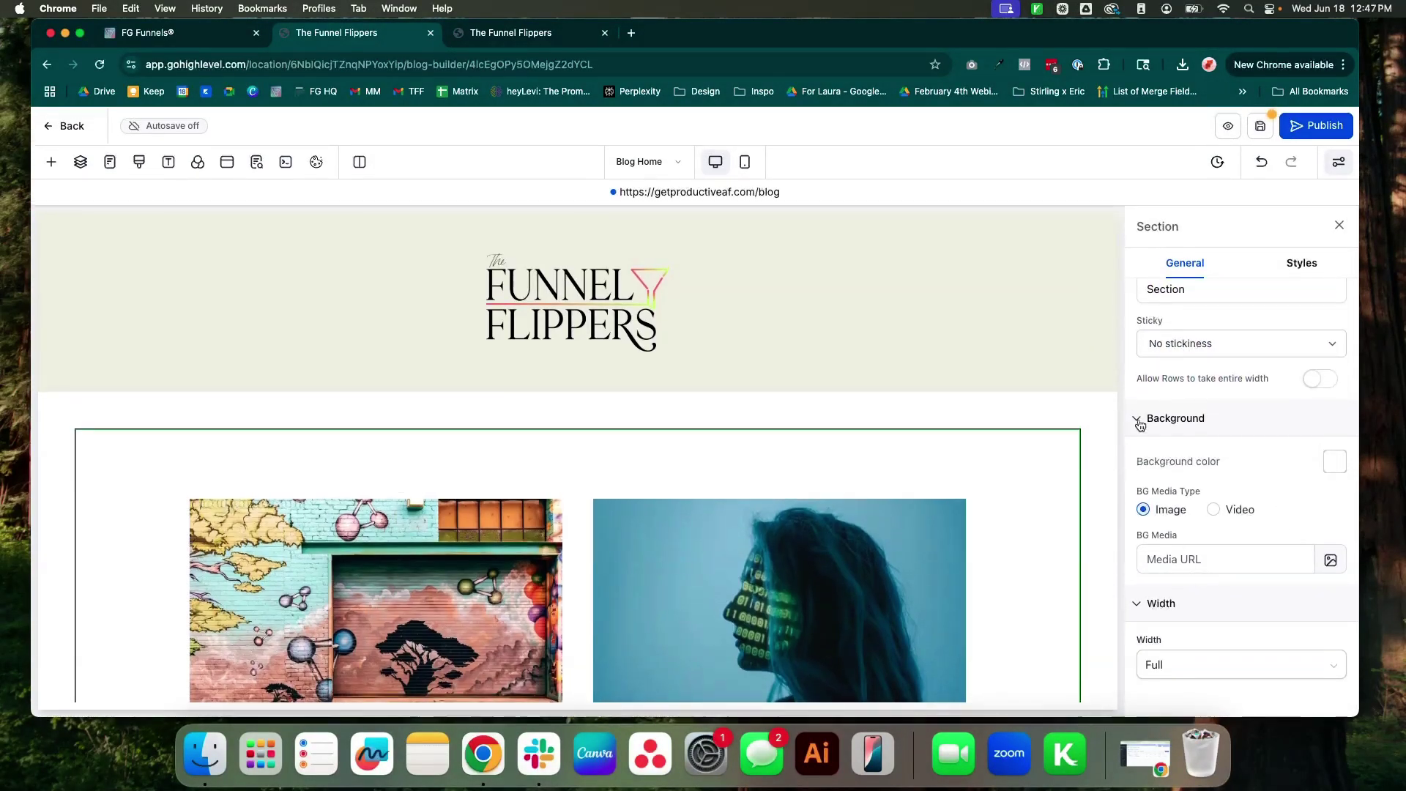
left_click(1139, 423)
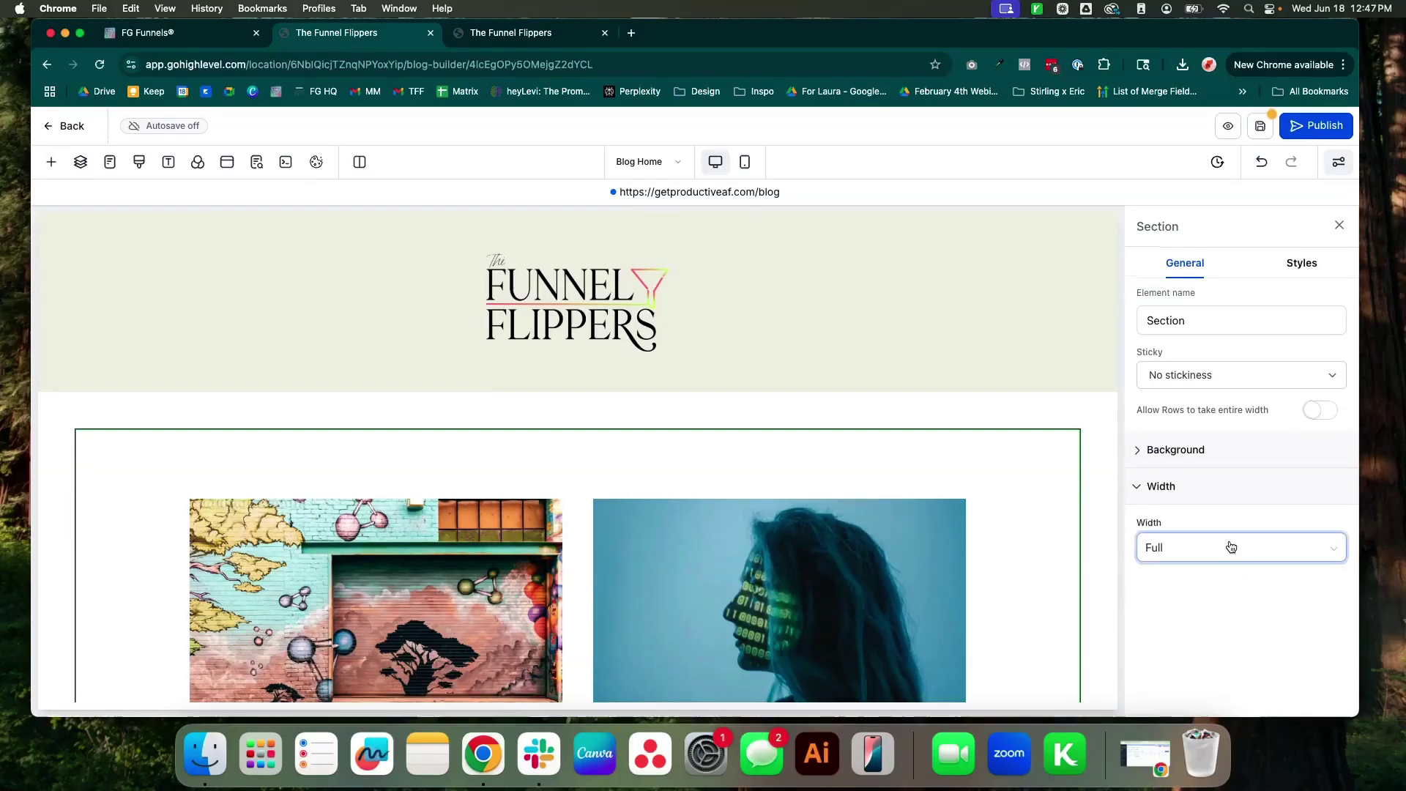
left_click(1228, 547)
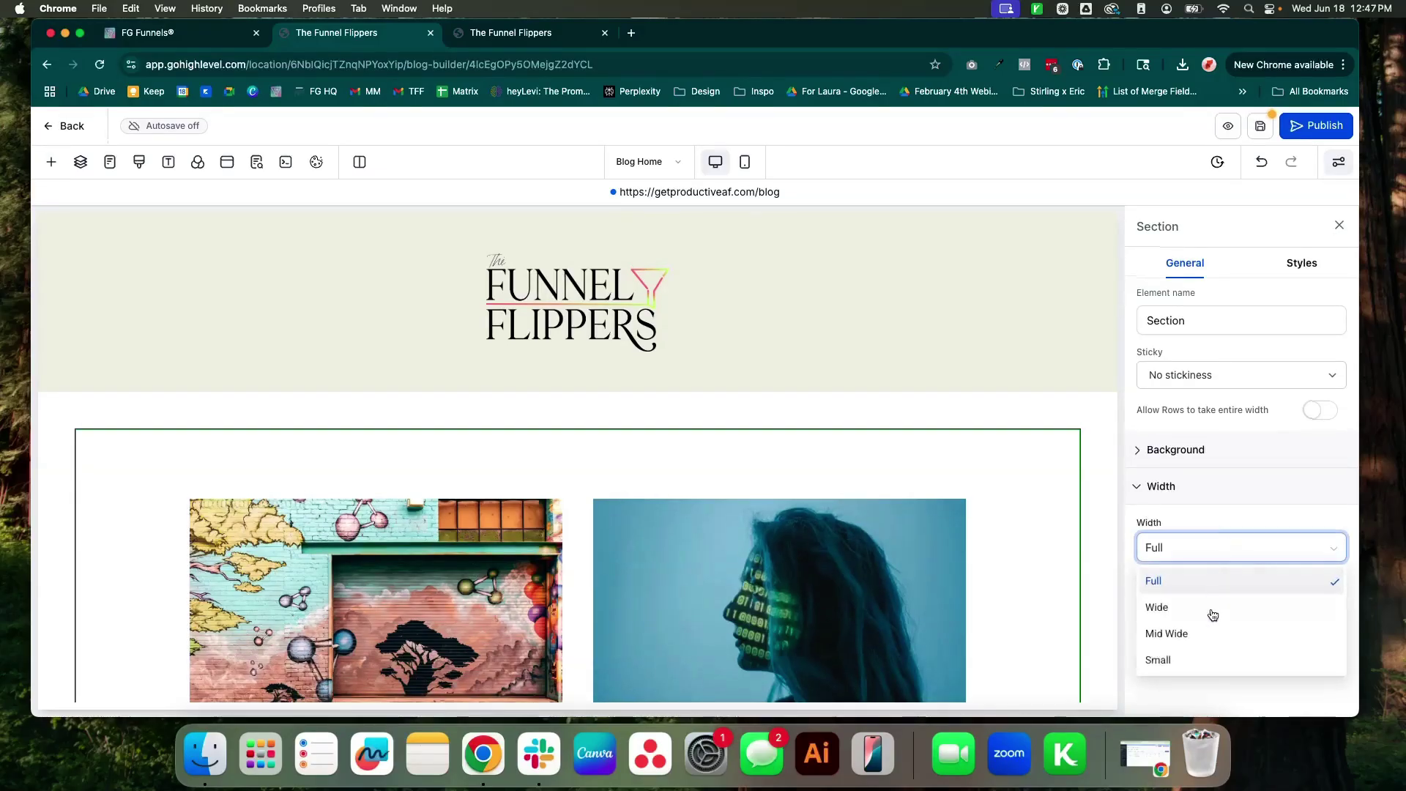
left_click(1174, 486)
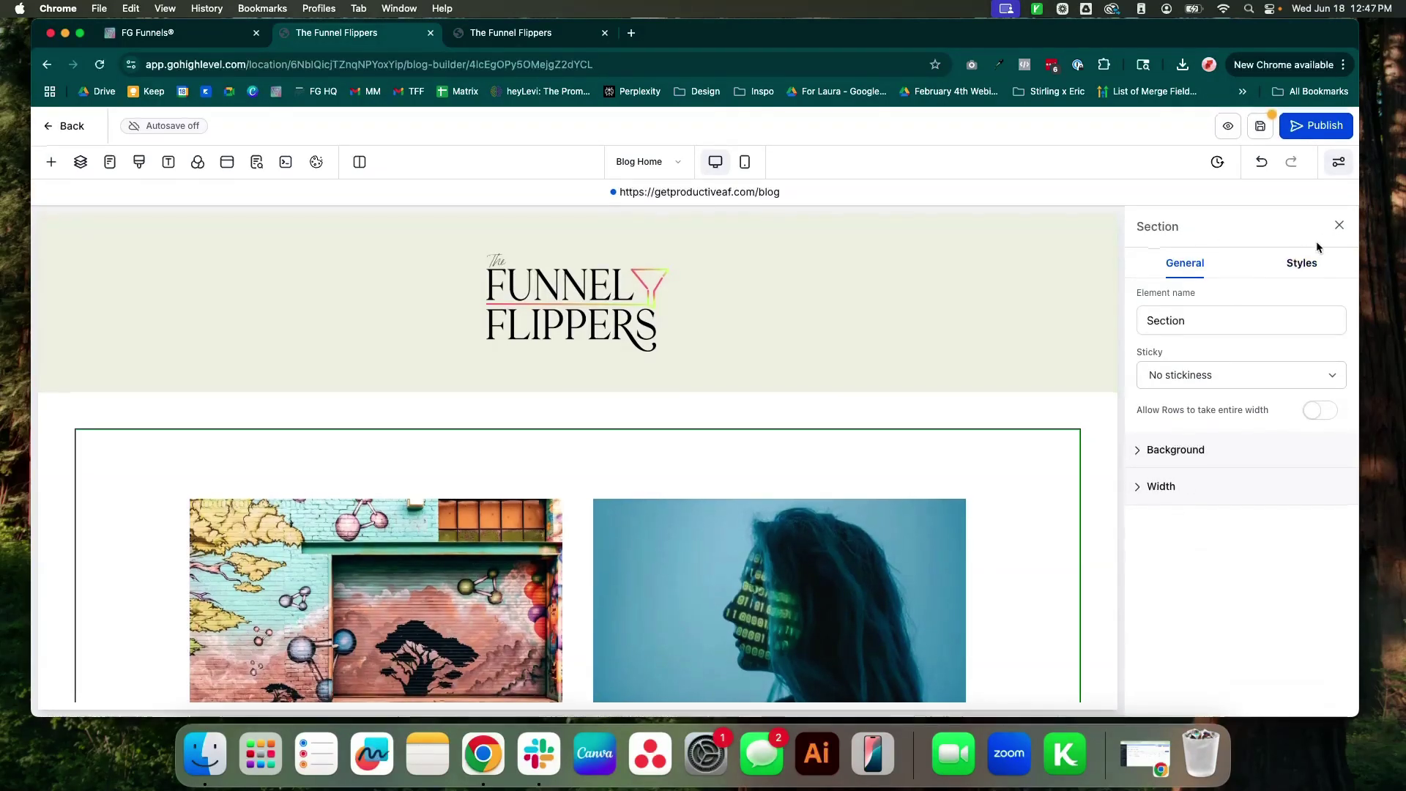
left_click(1339, 225)
Step: Set the Blog Posts author name font to Open Sans in the Author styles
left_click(1070, 502)
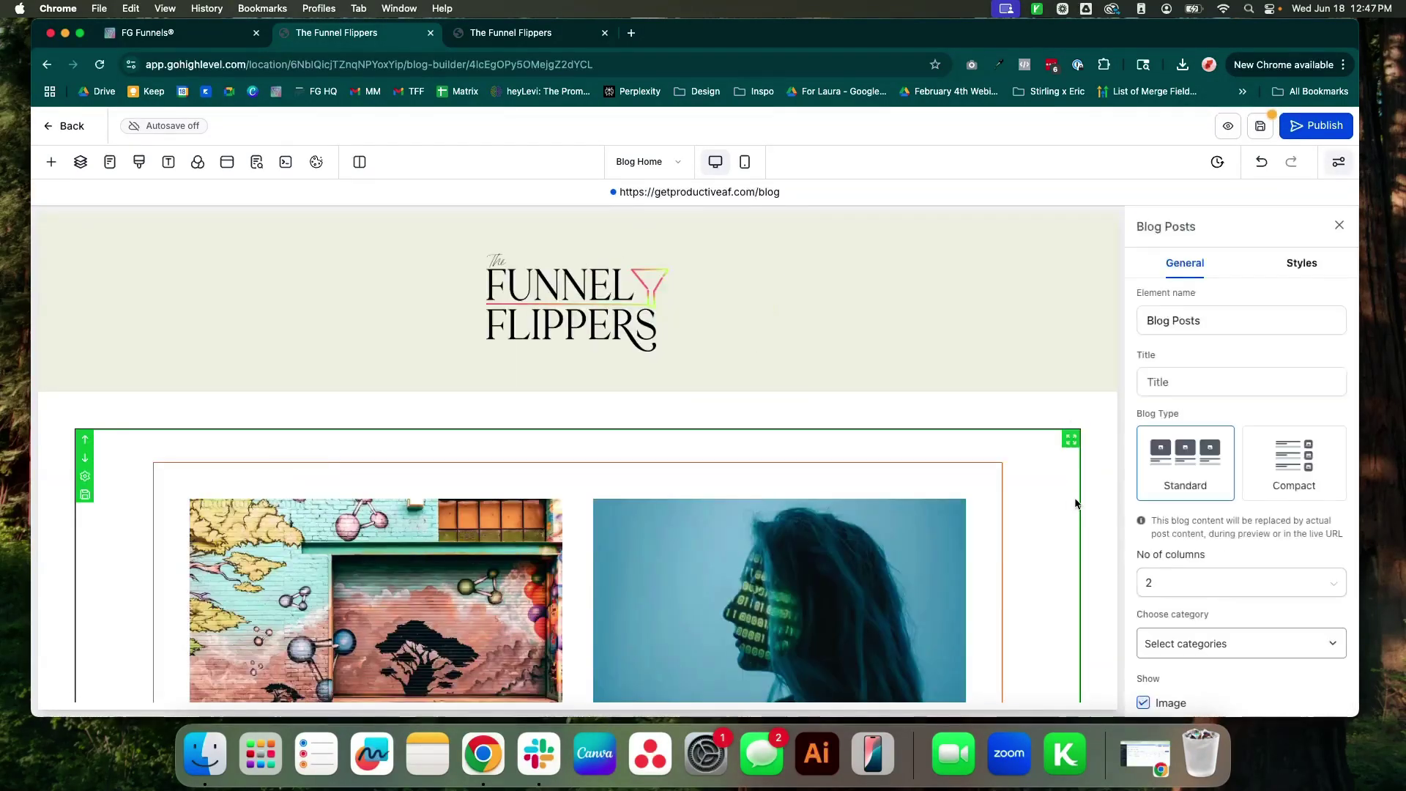
left_click(1301, 263)
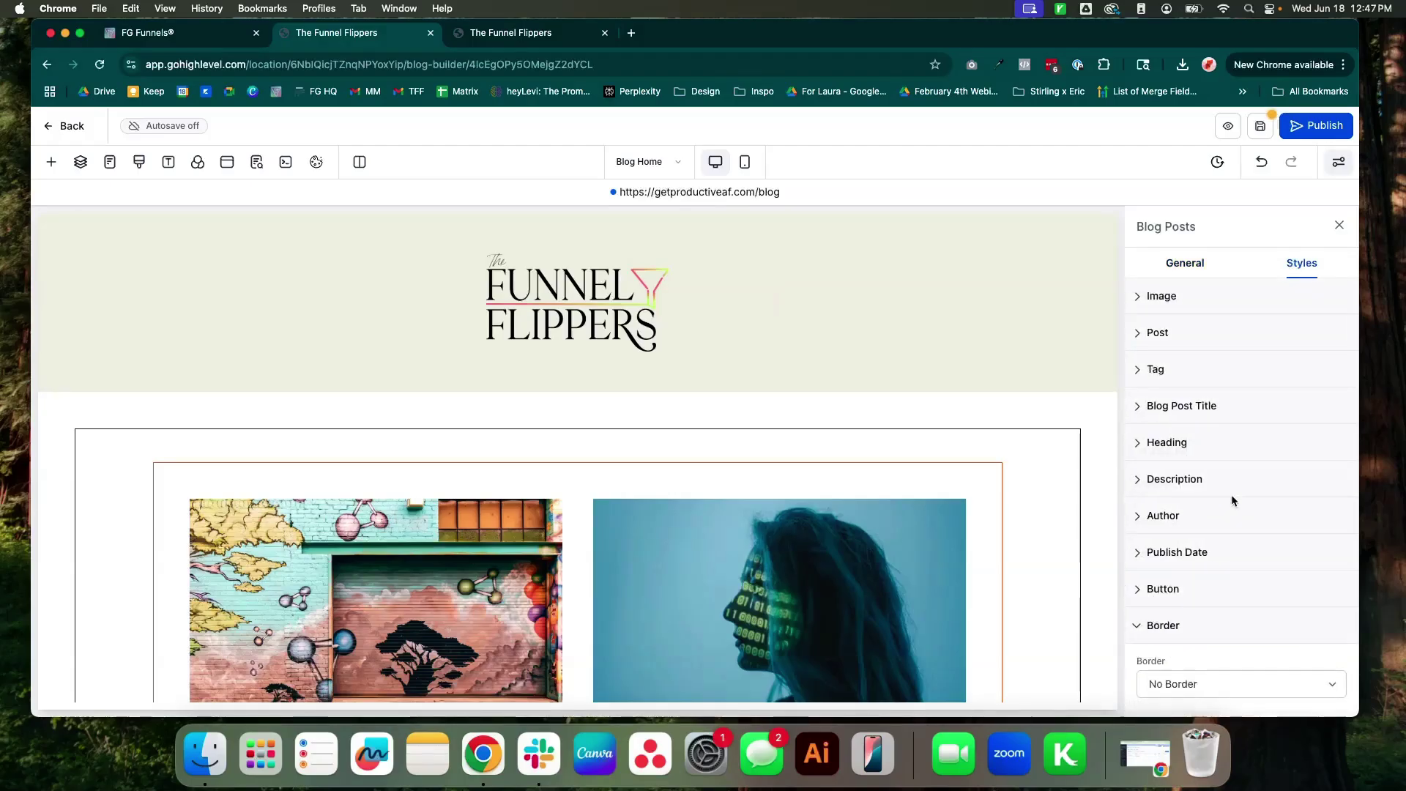
scroll(1230, 494, "down", 3)
scroll(1061, 465, "down", 3)
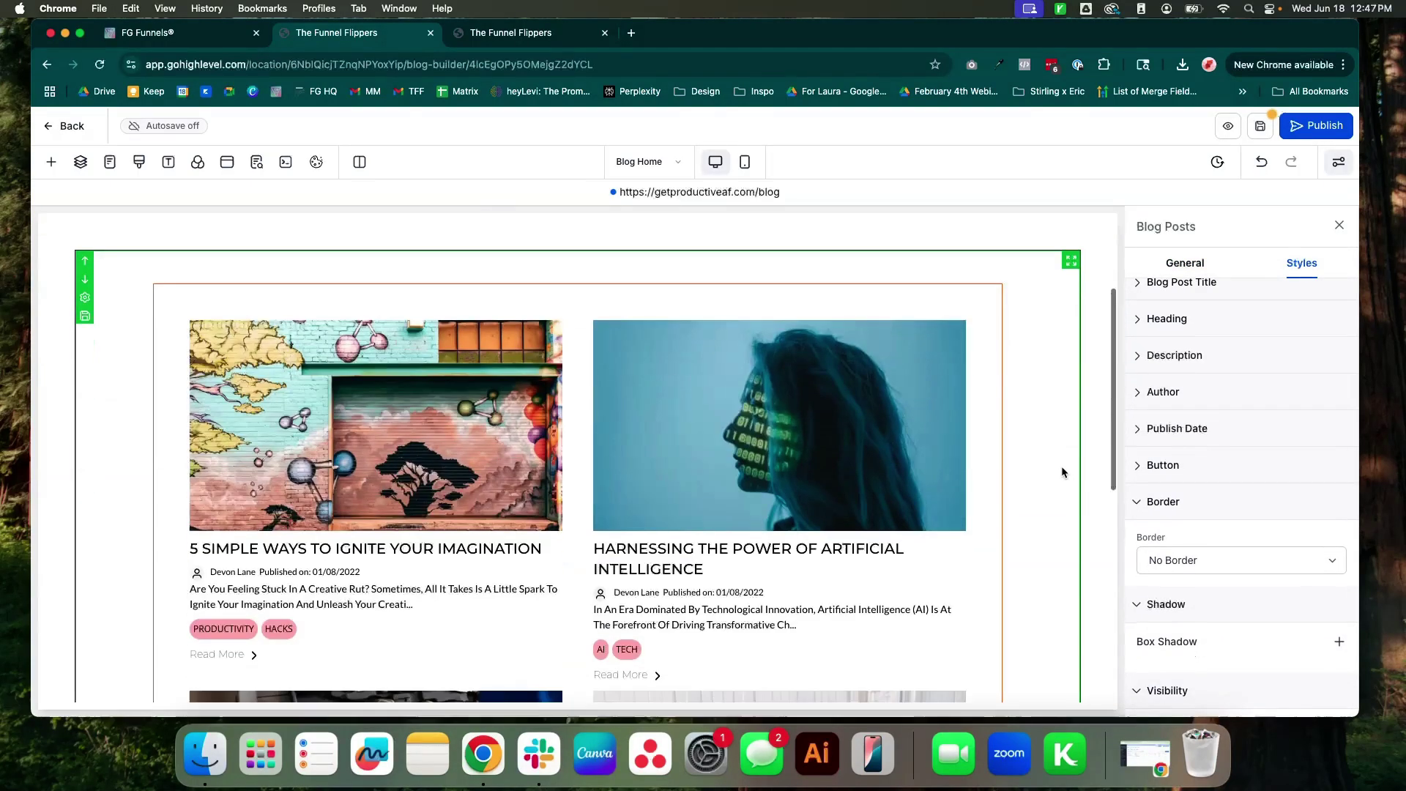
left_click(1158, 361)
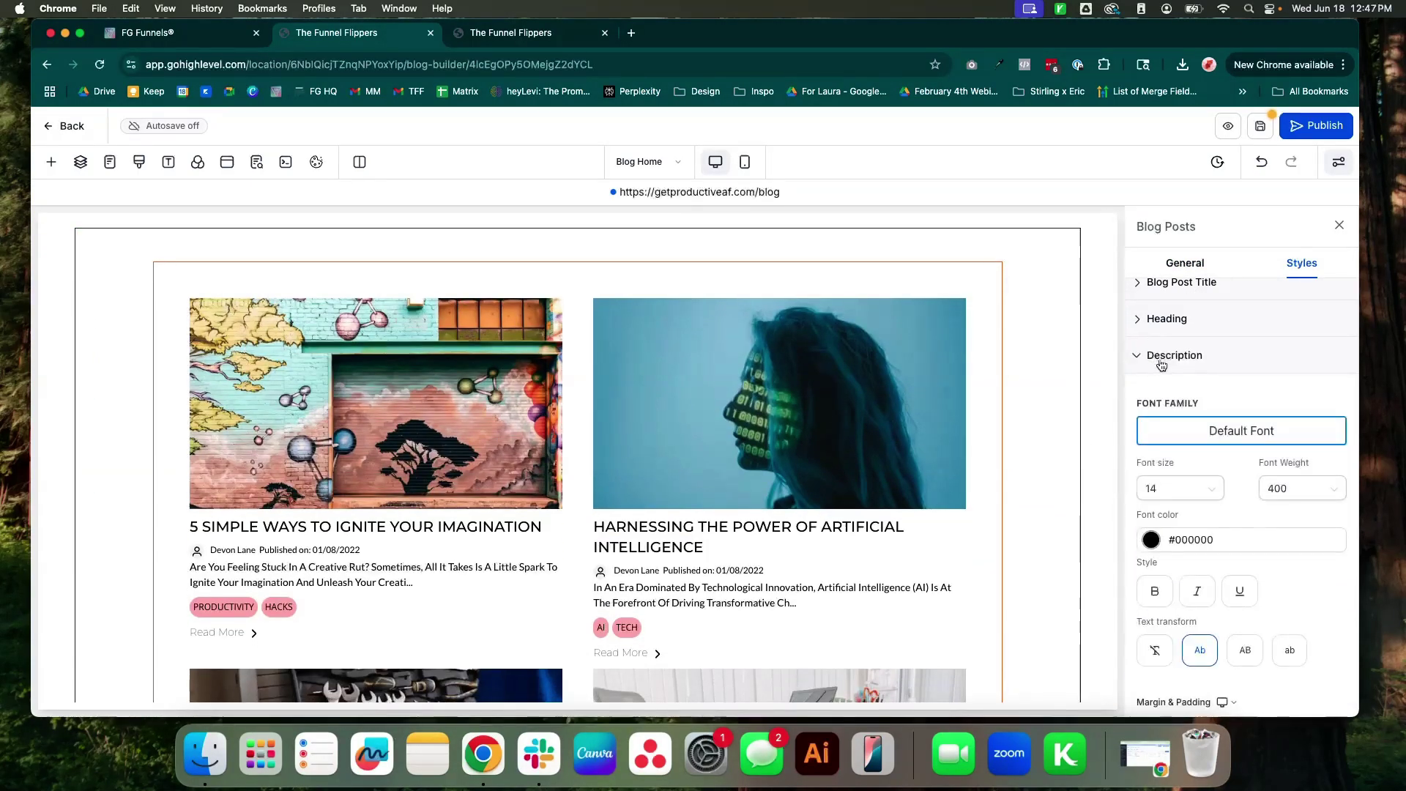
left_click(1164, 359)
left_click(1150, 398)
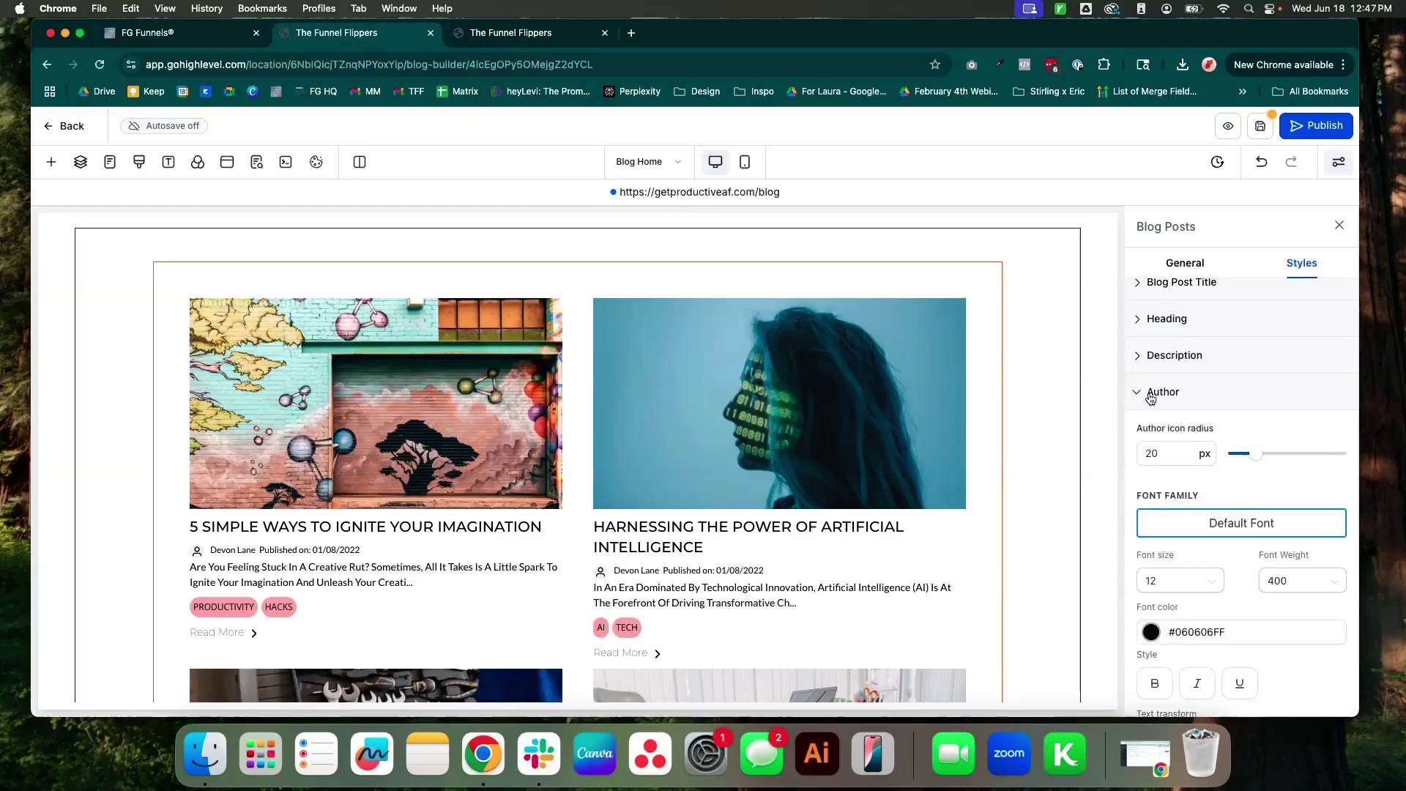
left_click(1274, 523)
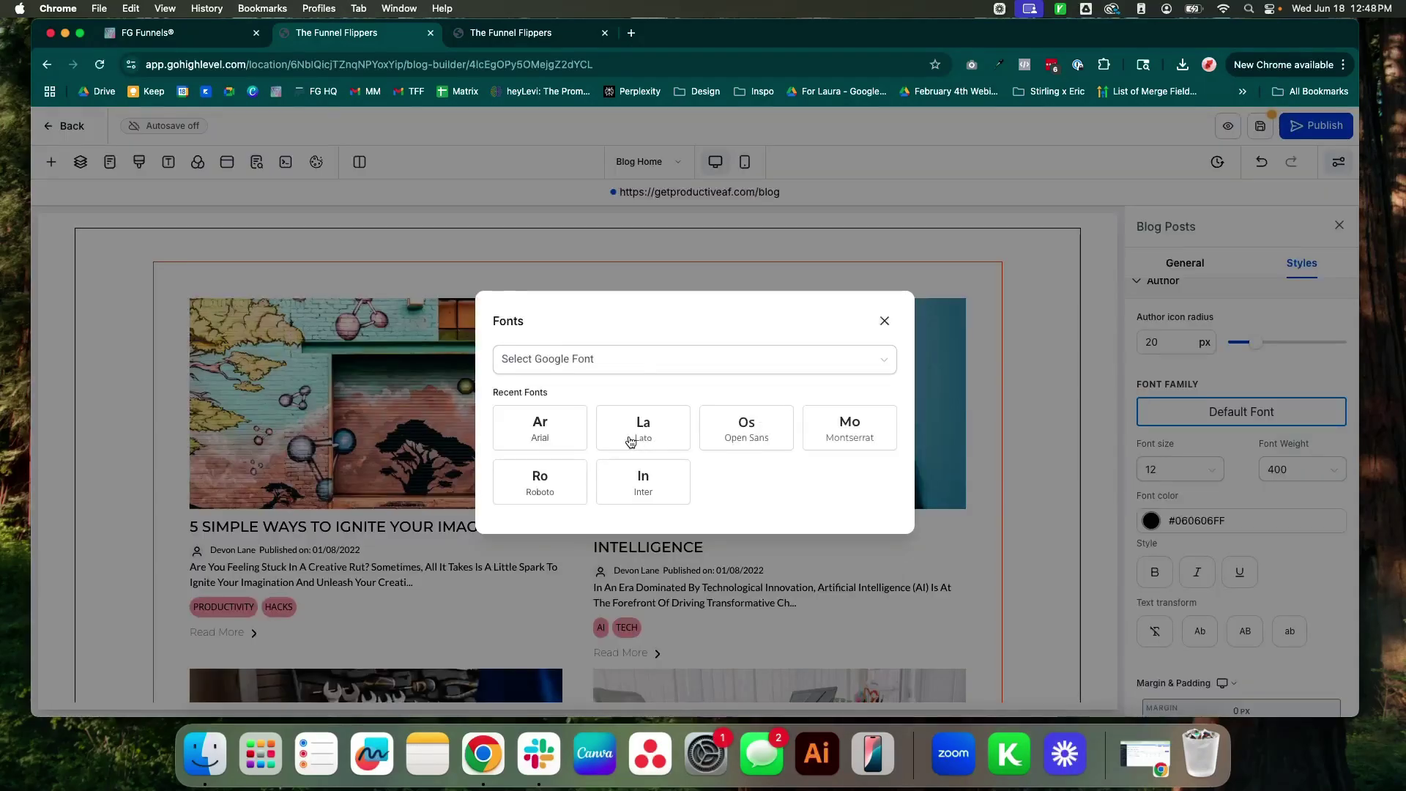
left_click(713, 437)
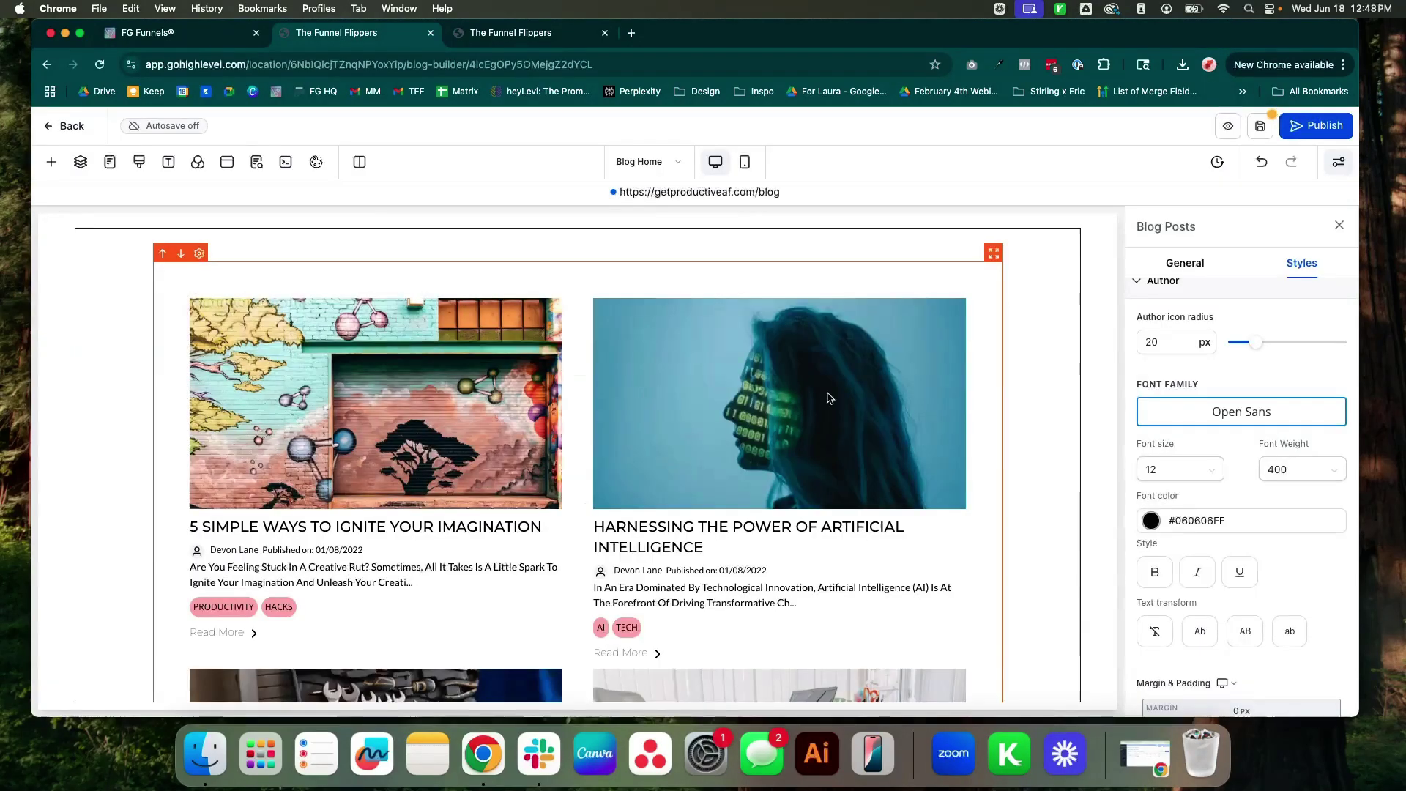
left_click(1157, 280)
Step: Reopen the Blog Posts settings and collapse its border, shadow and visibility style groups
scroll(1223, 378, "down", 1)
scroll(1172, 336, "up", 2)
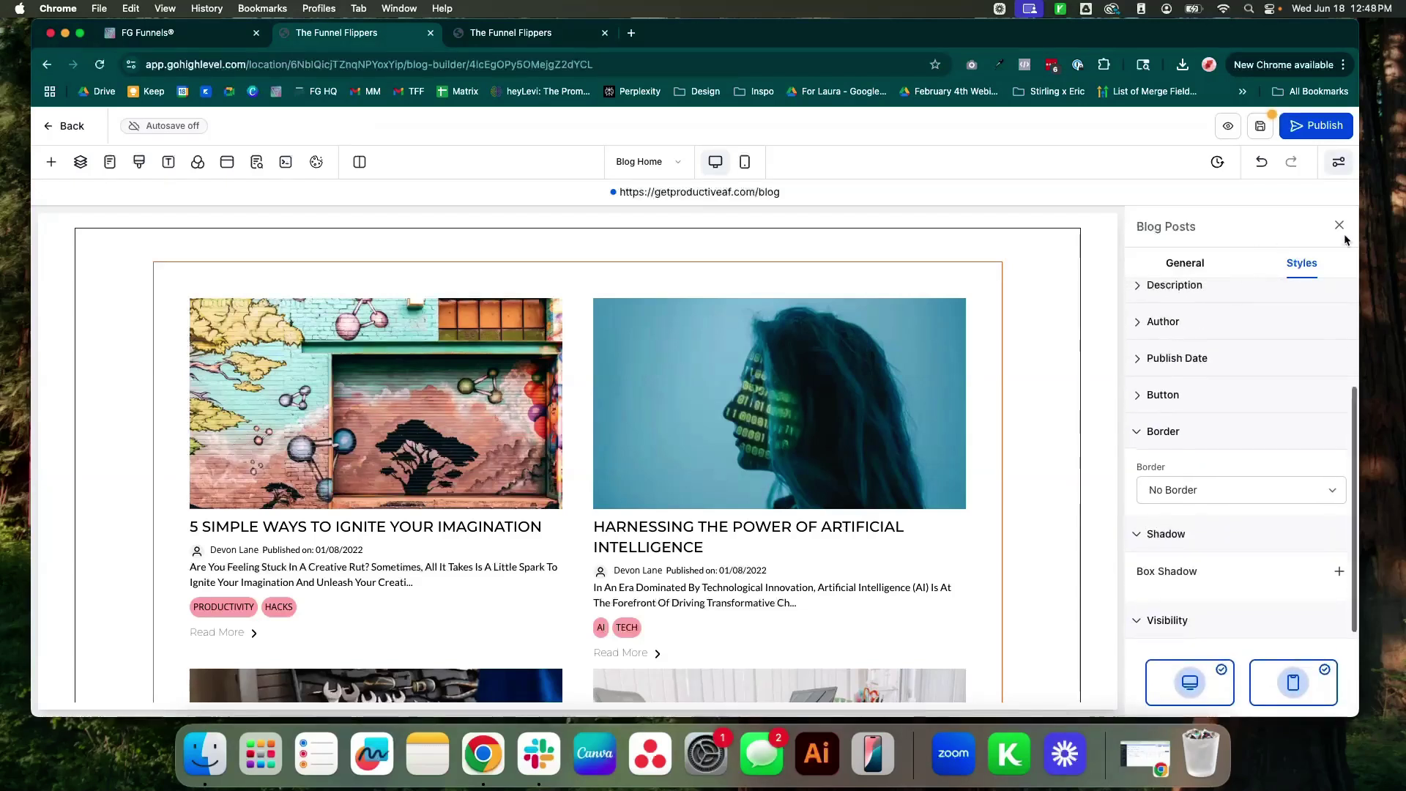
left_click(1340, 225)
left_click(1104, 355)
scroll(1245, 469, "down", 2)
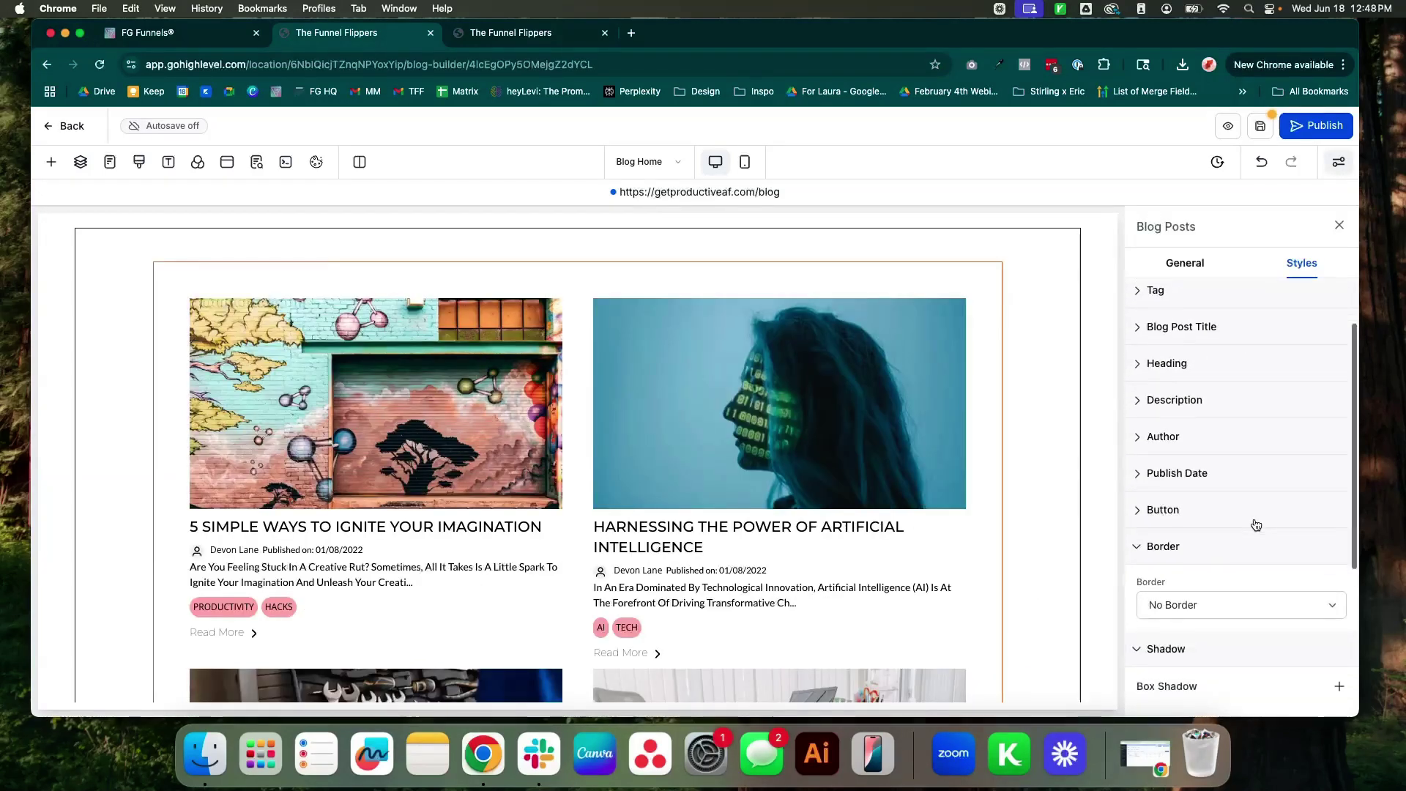
left_click(1196, 555)
scroll(1195, 556, "down", 3)
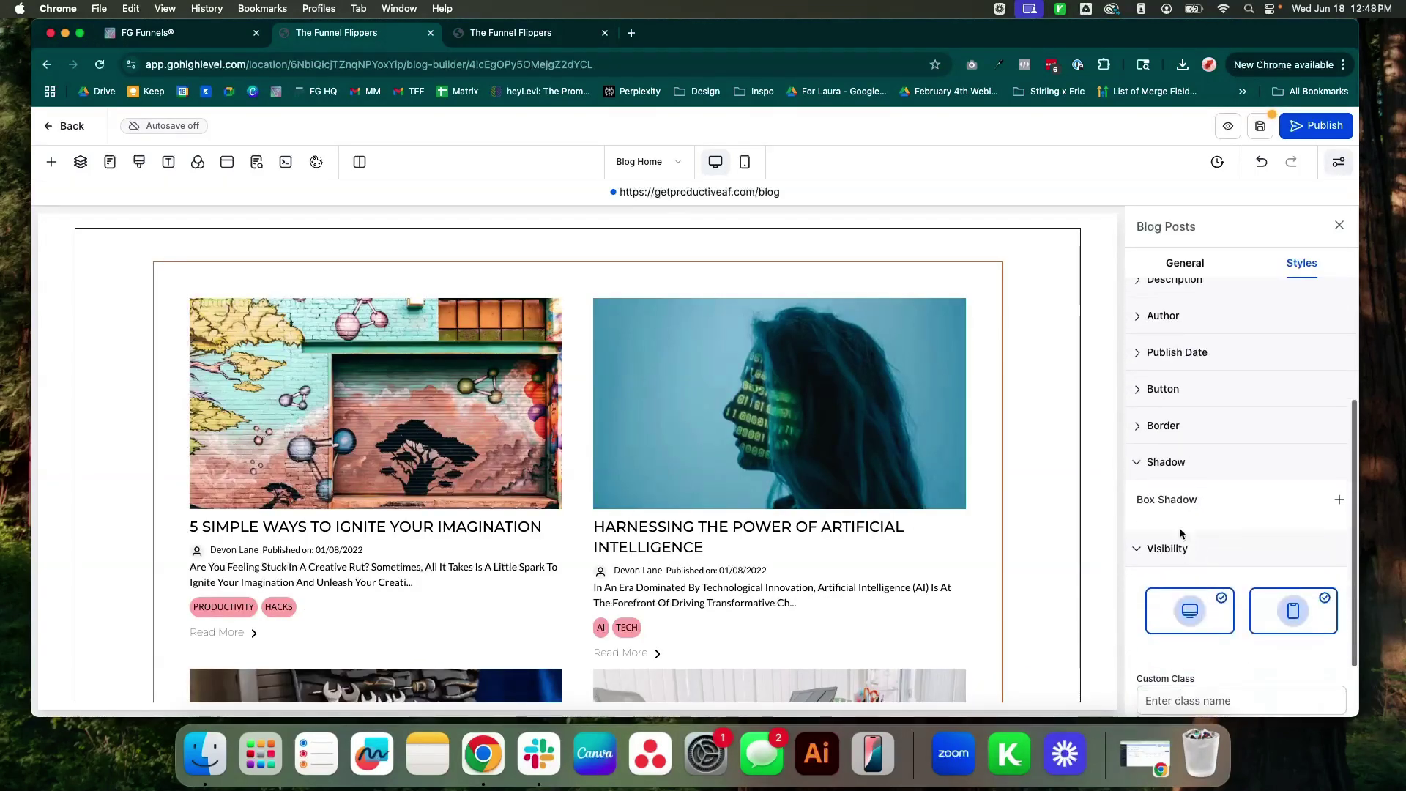
left_click(1167, 461)
scroll(1210, 489, "down", 1)
left_click(1183, 458)
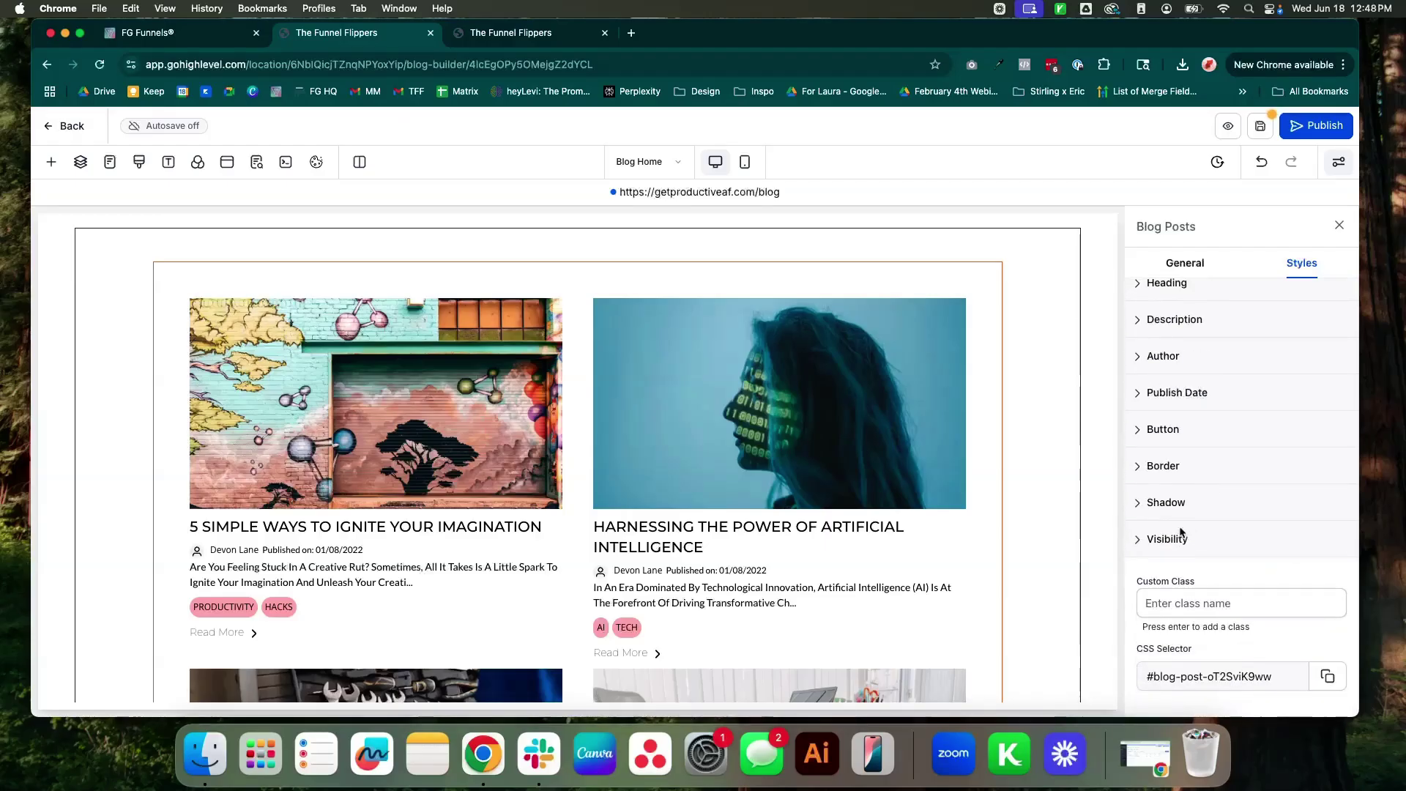
left_click(1172, 537)
left_click(1174, 460)
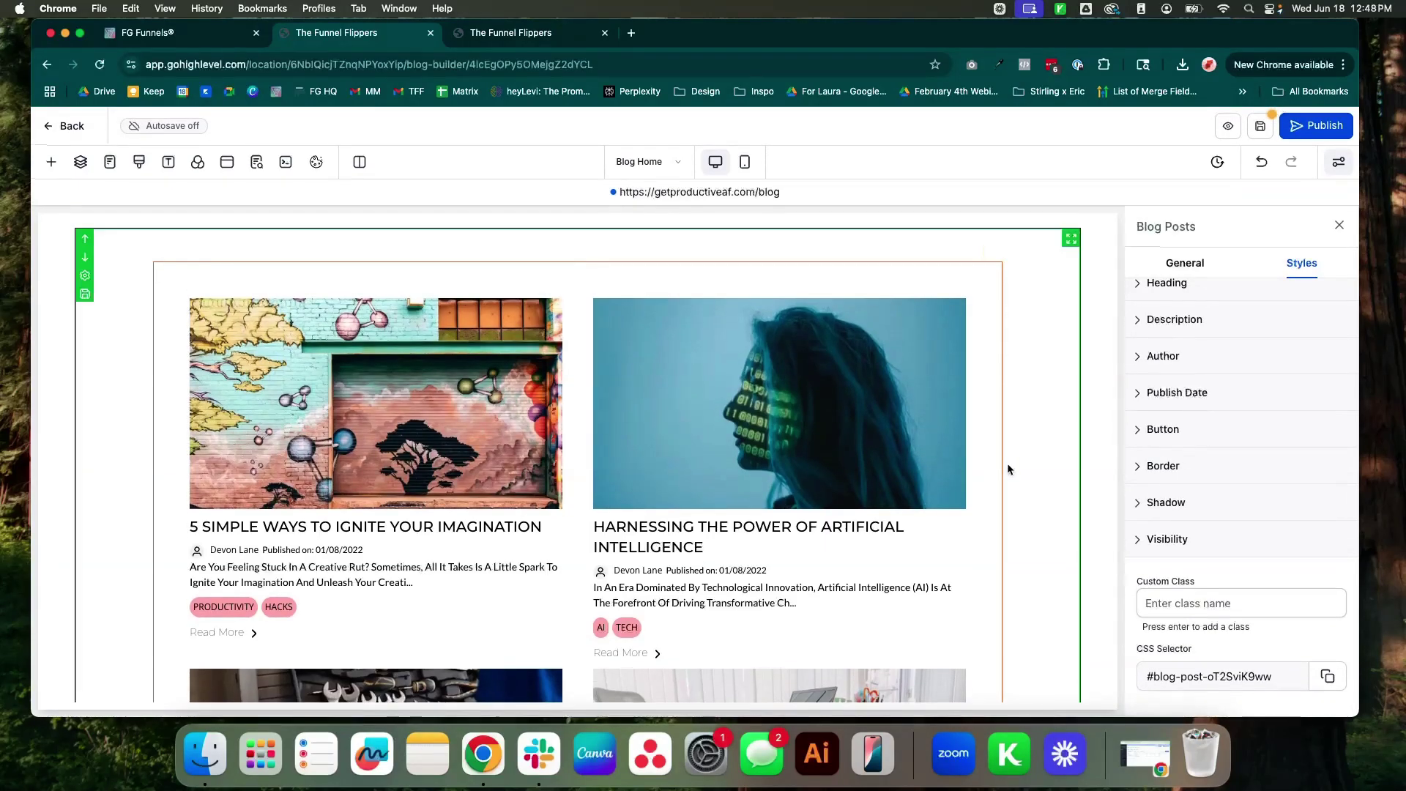
scroll(1042, 473, "down", 6)
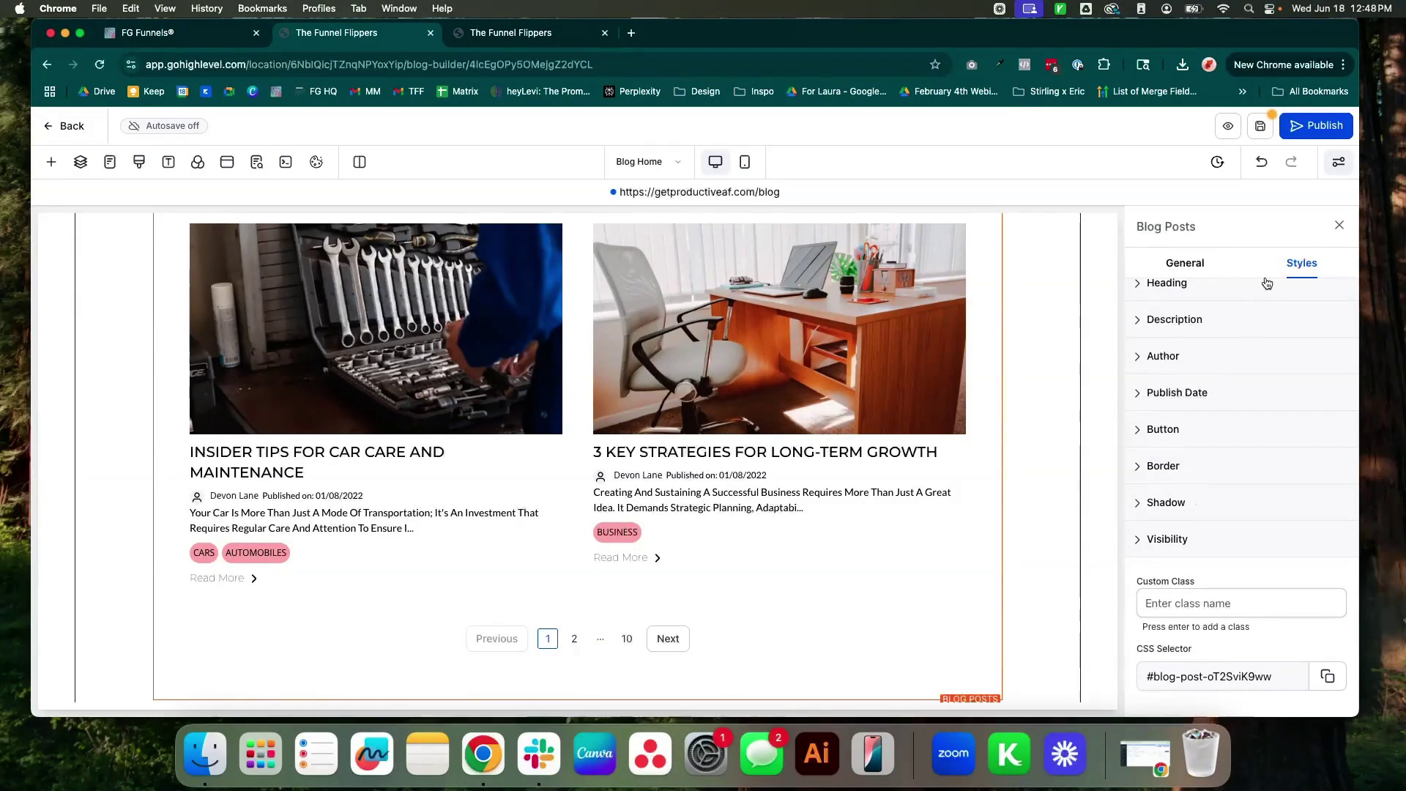
Step: Compare the general and style settings, reviewing the visibility, shadow and border groups
left_click(1201, 266)
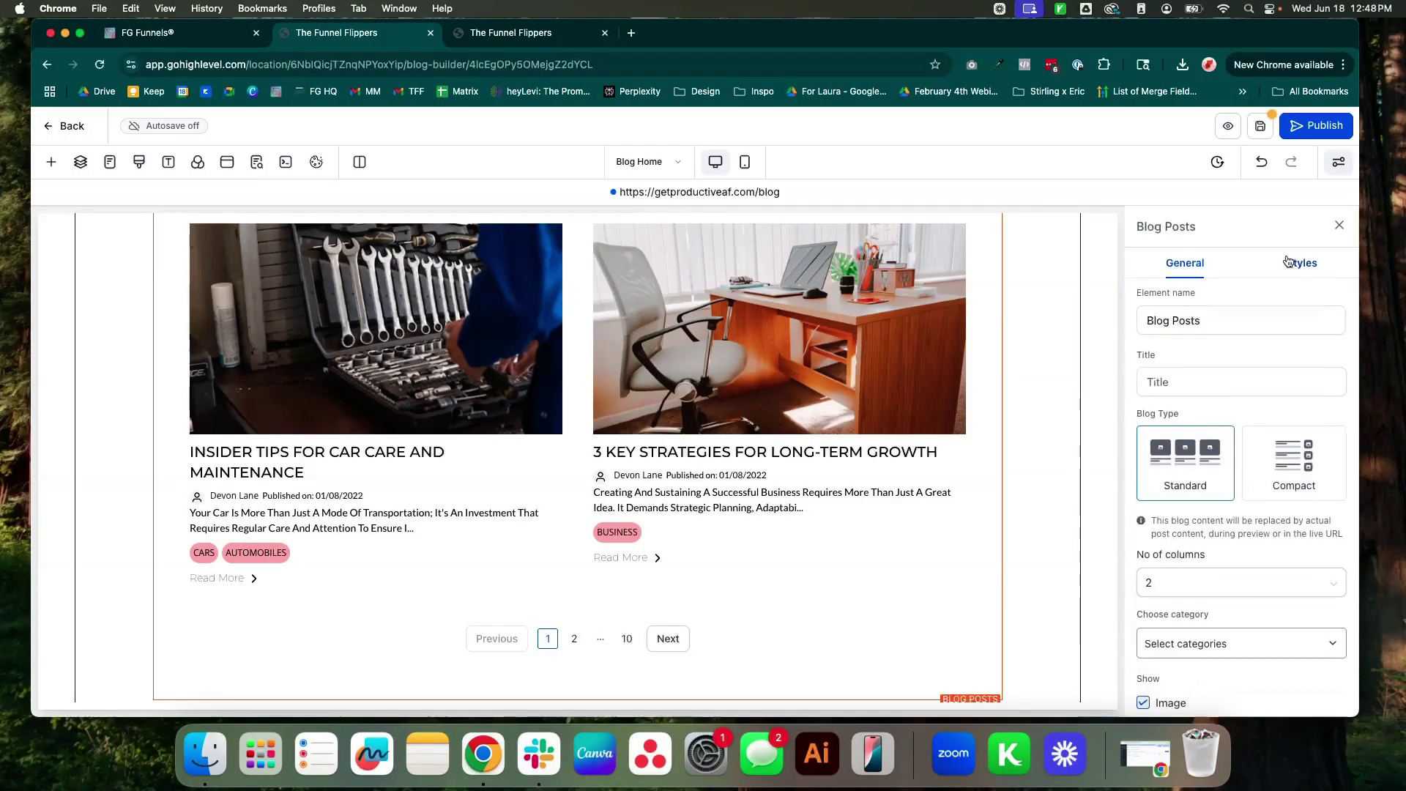
scroll(1215, 439, "down", 5)
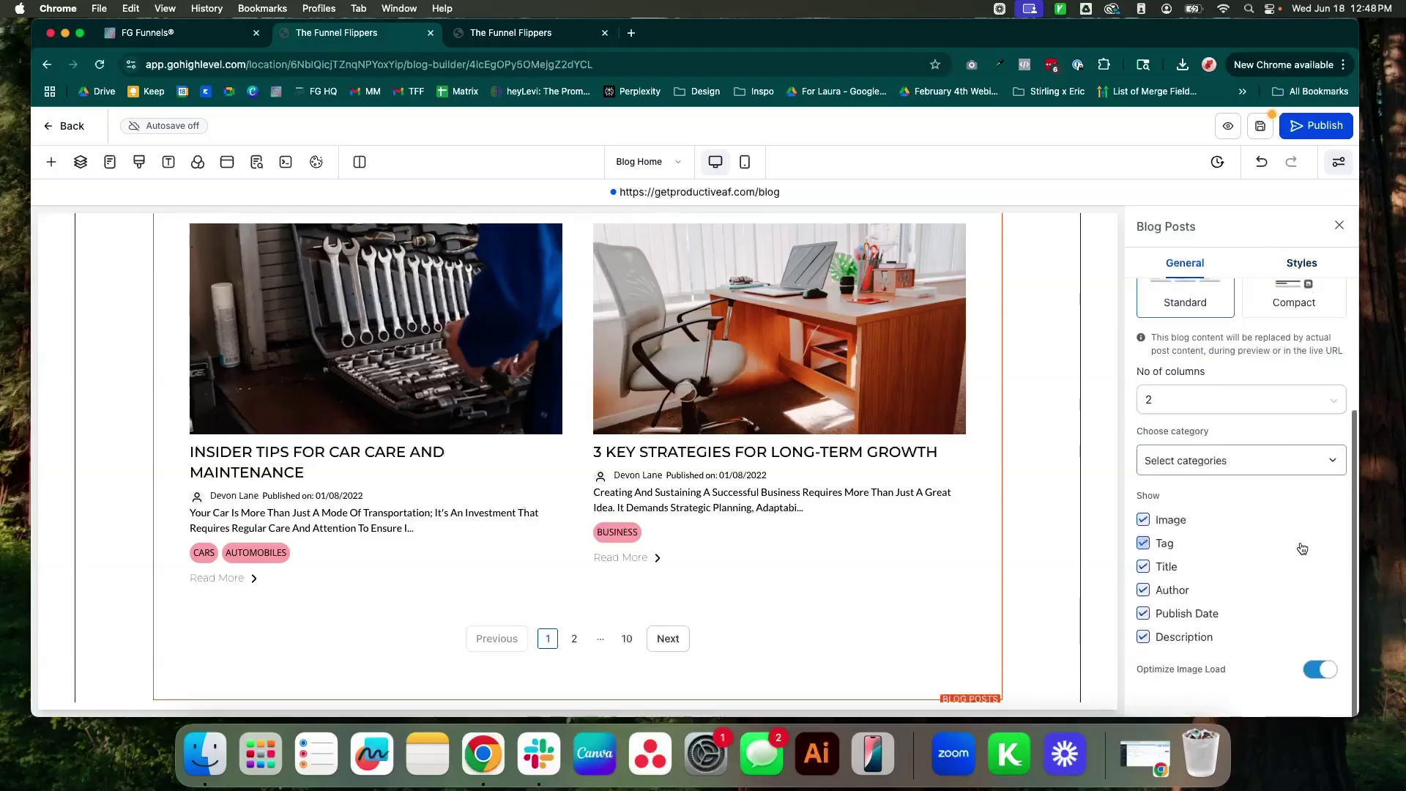
left_click(1300, 264)
scroll(1246, 489, "down", 3)
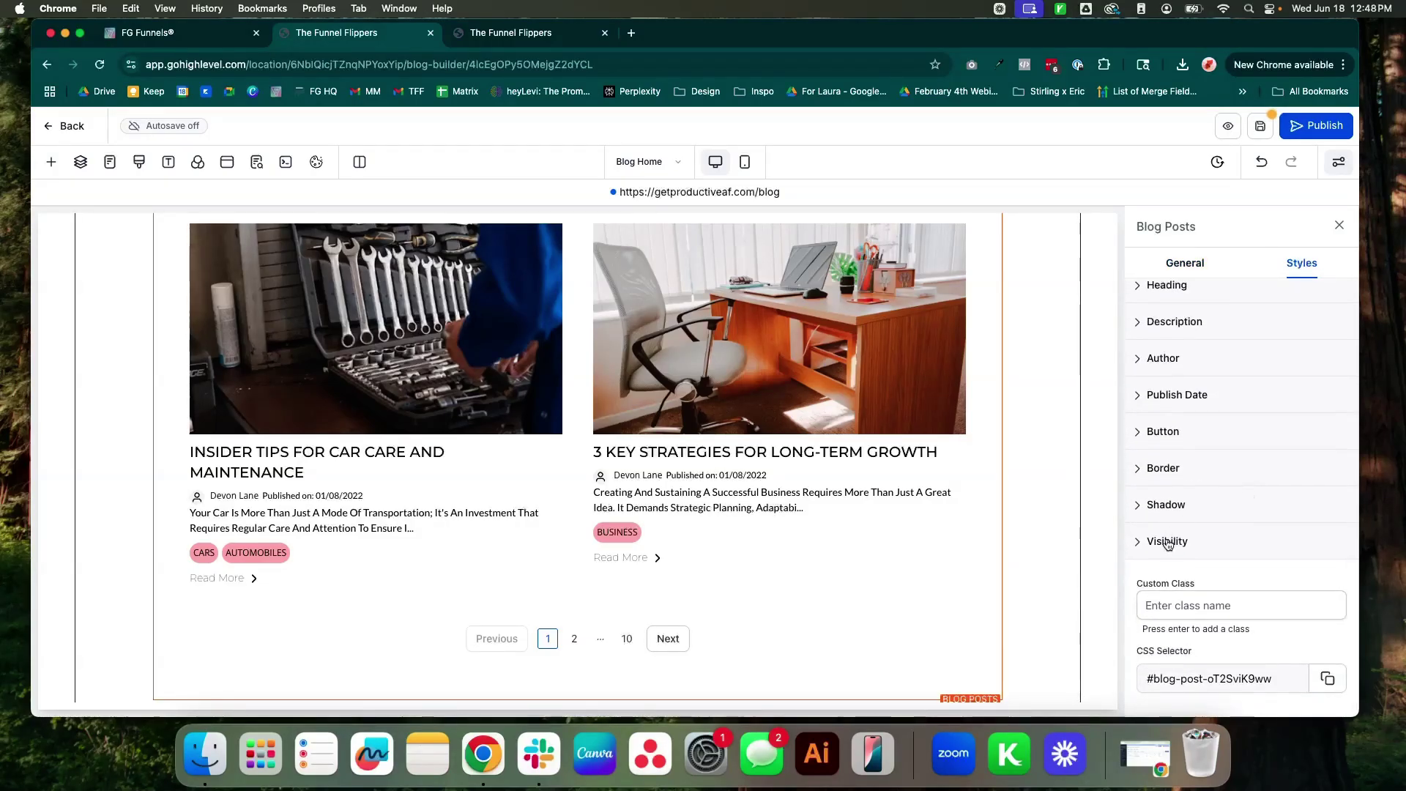
scroll(1167, 543, "up", 3)
scroll(1167, 543, "down", 3)
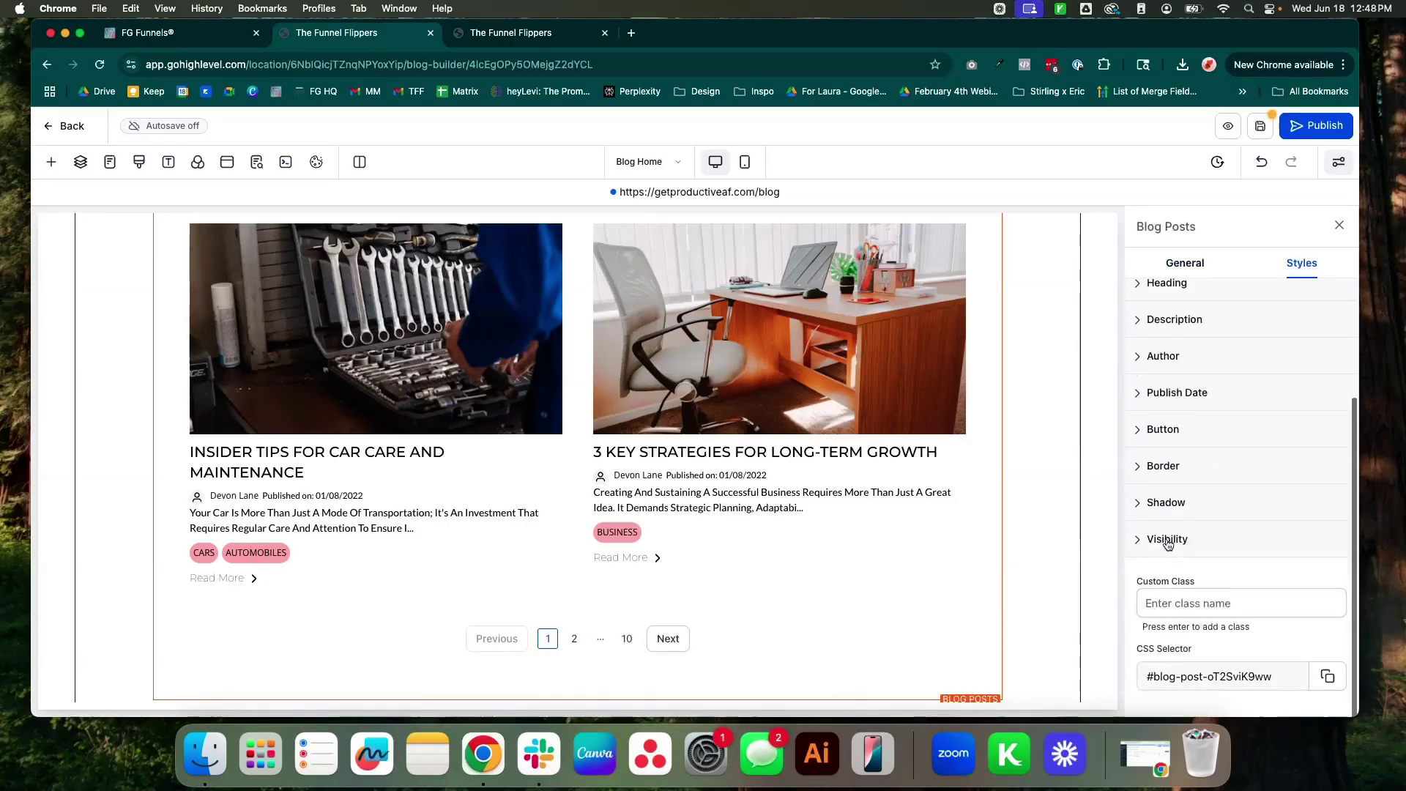
left_click(1170, 540)
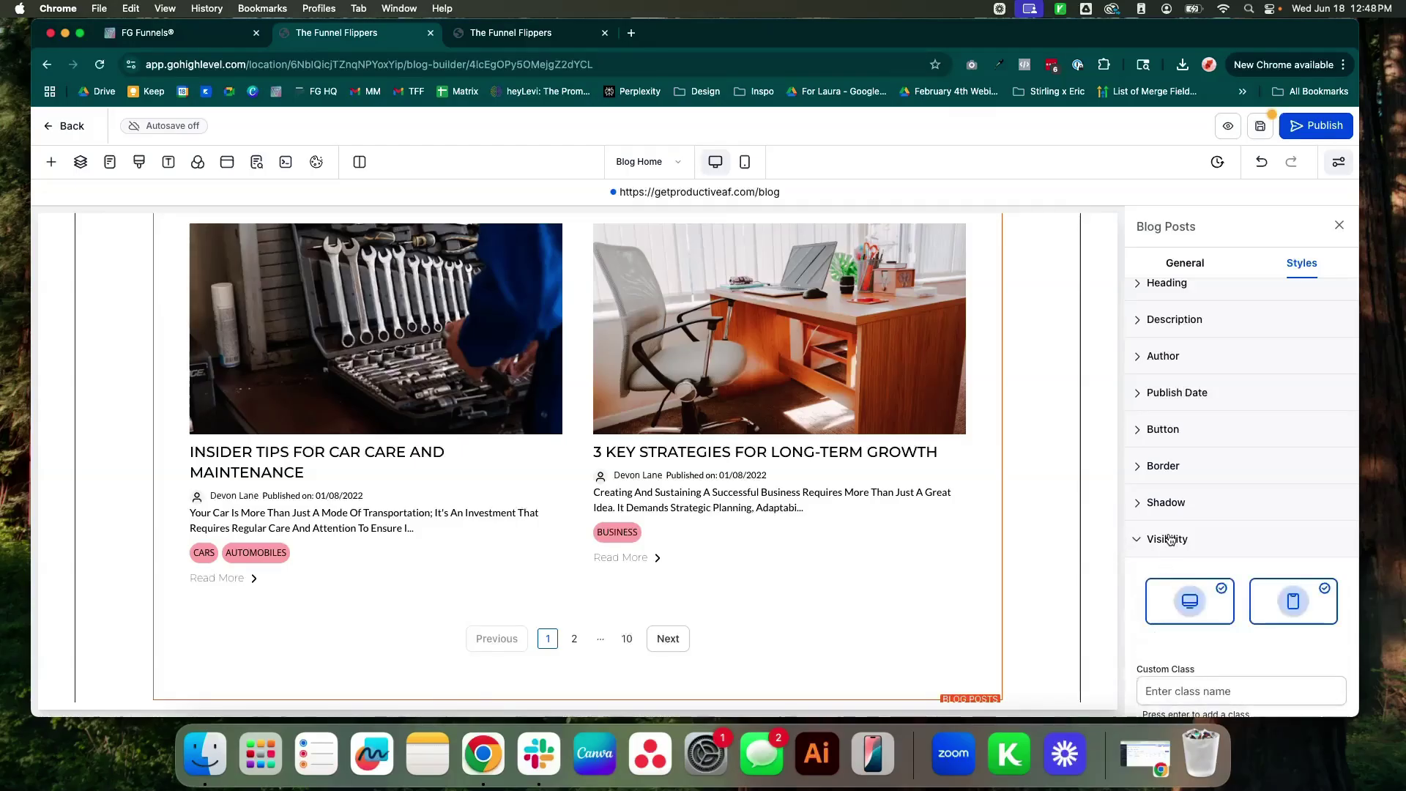
left_click(1169, 539)
left_click(1166, 504)
left_click(1166, 503)
left_click(1169, 475)
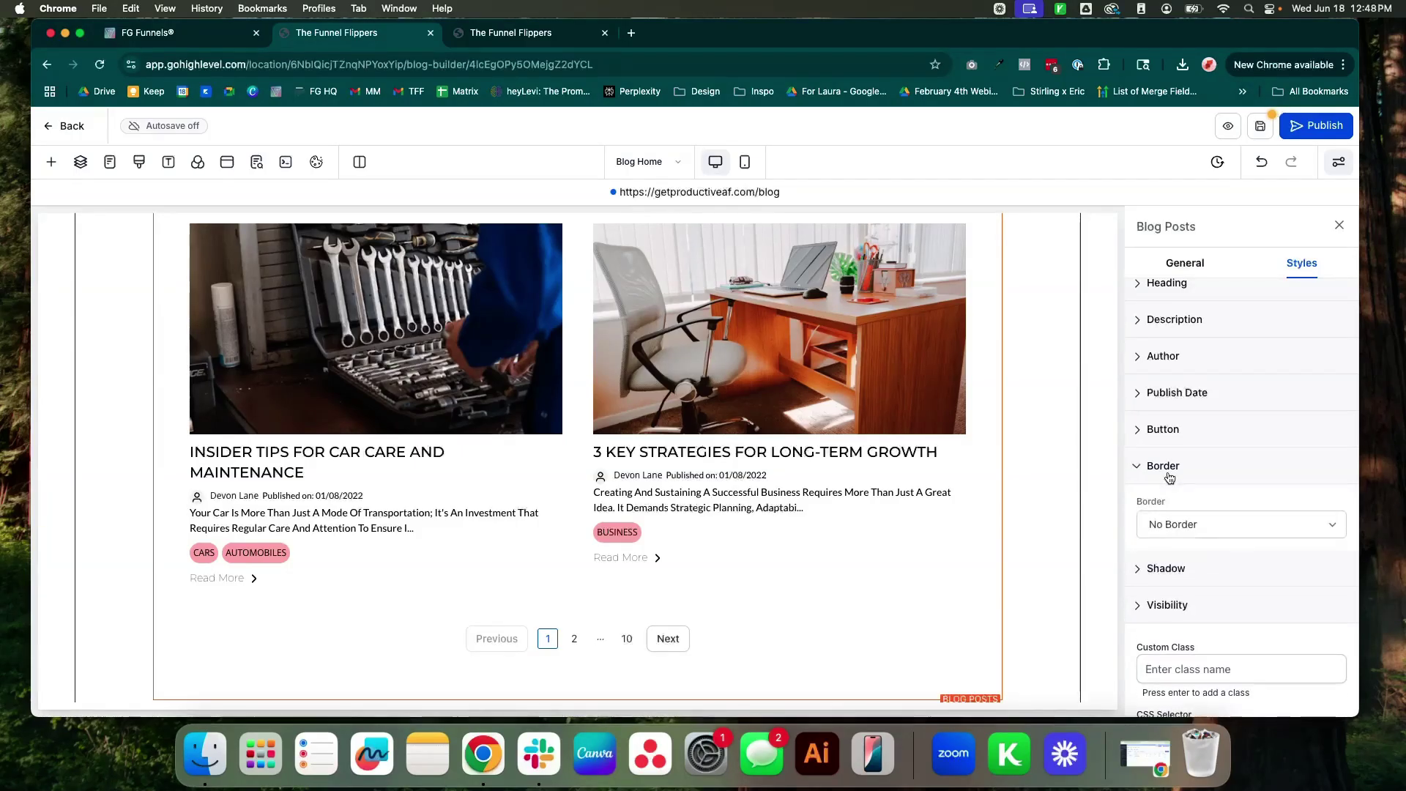
left_click(1172, 467)
Step: Review the Read More button corner radius and text colour, leaving them unchanged
left_click(1176, 435)
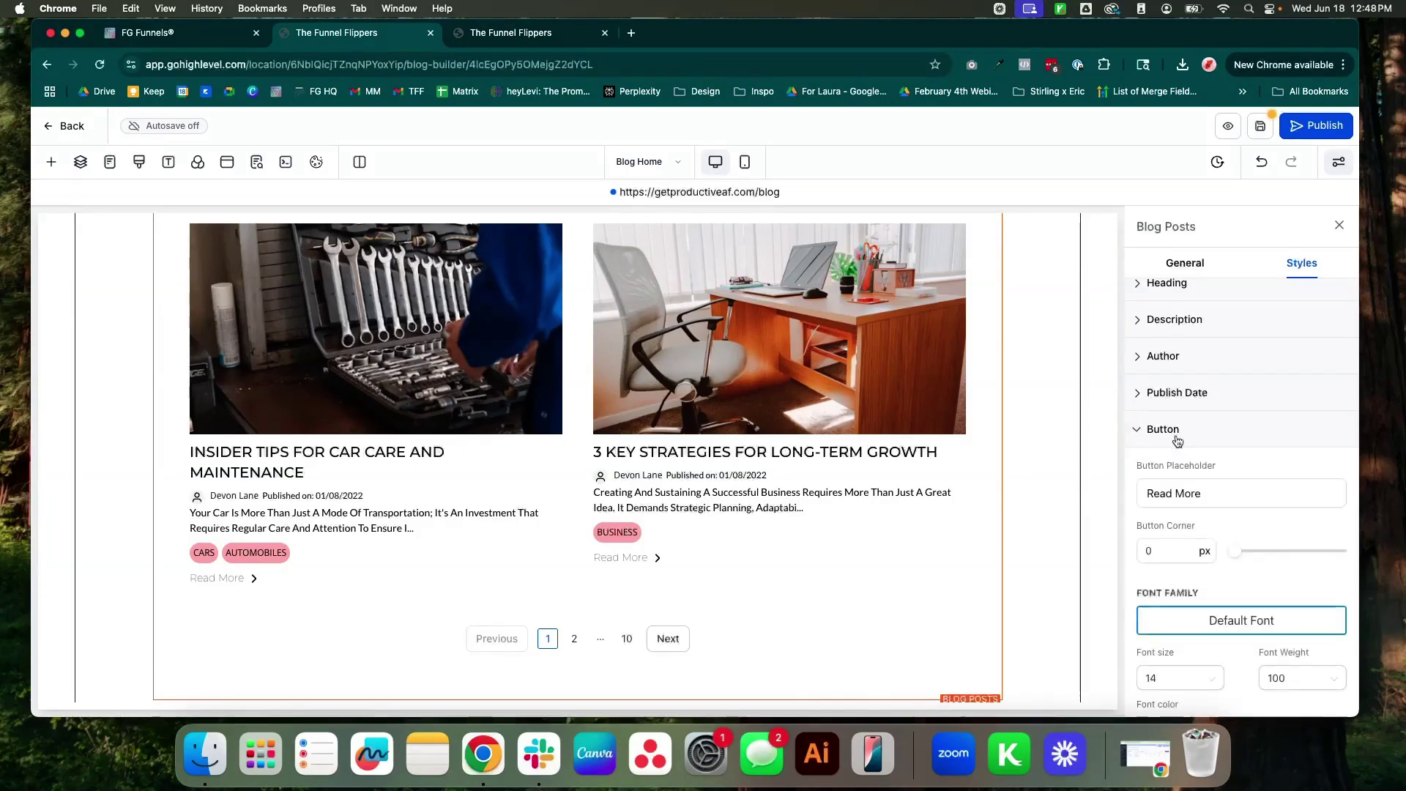
left_click(1211, 544)
scroll(1211, 544, "down", 2)
scroll(1235, 565, "down", 1)
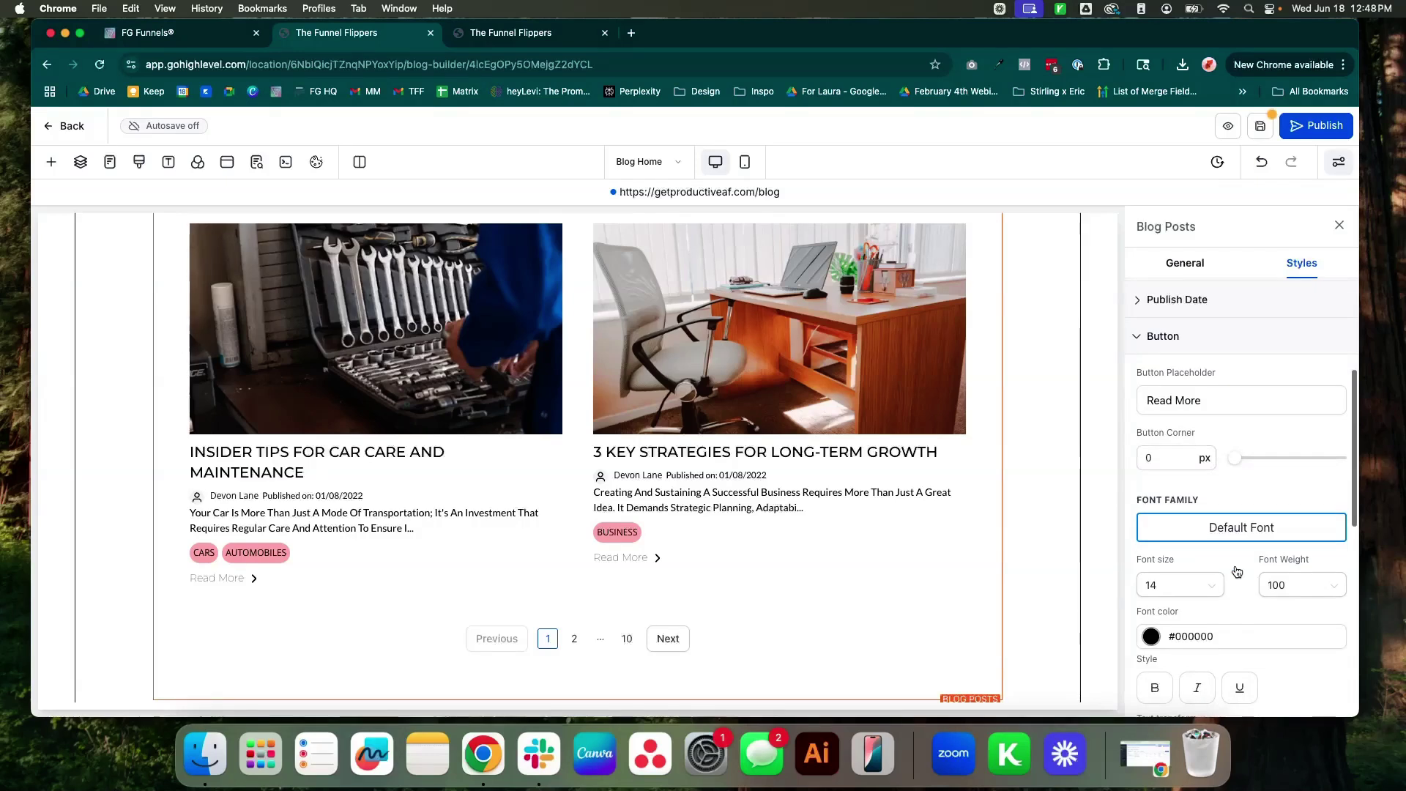
left_click(1151, 637)
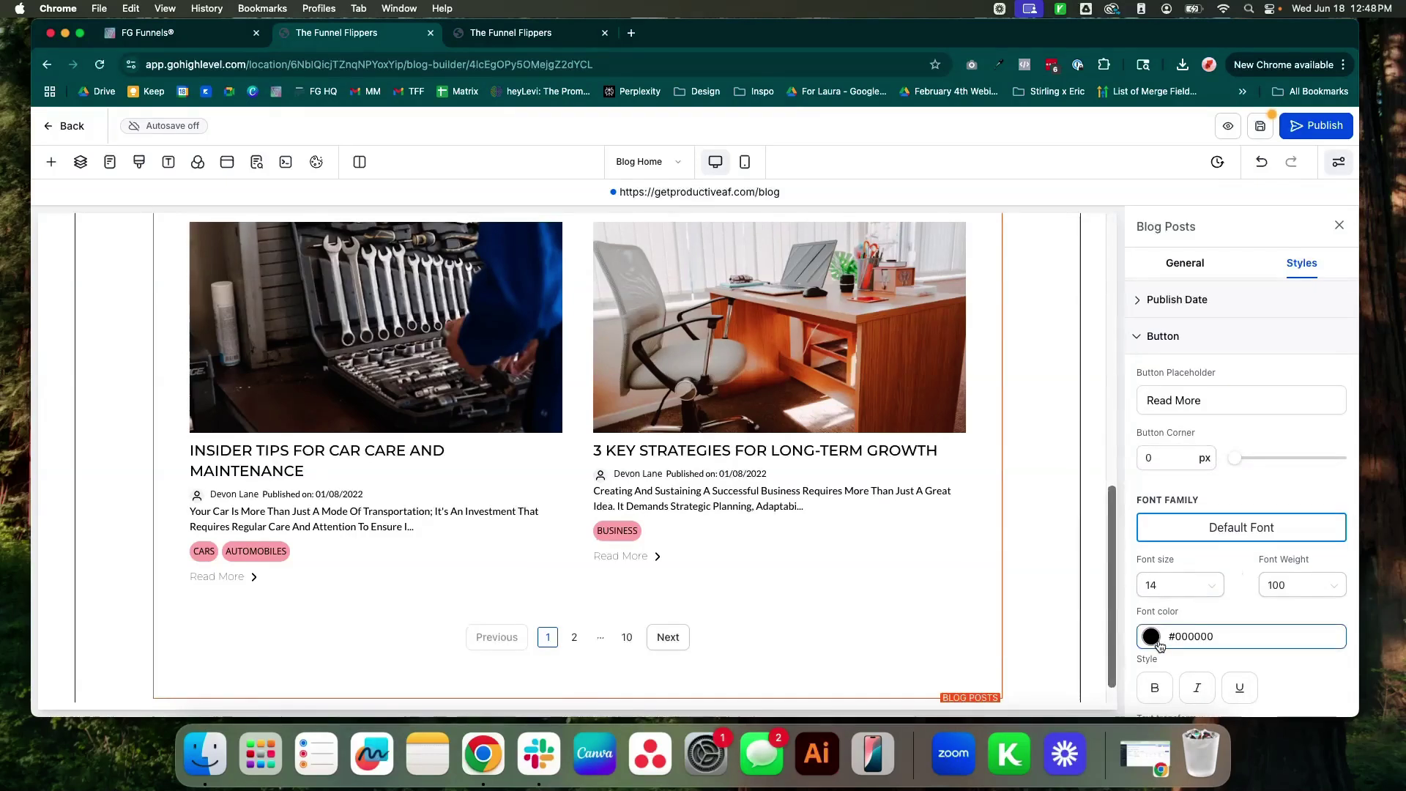
left_click(1230, 618)
scroll(1232, 615, "down", 3)
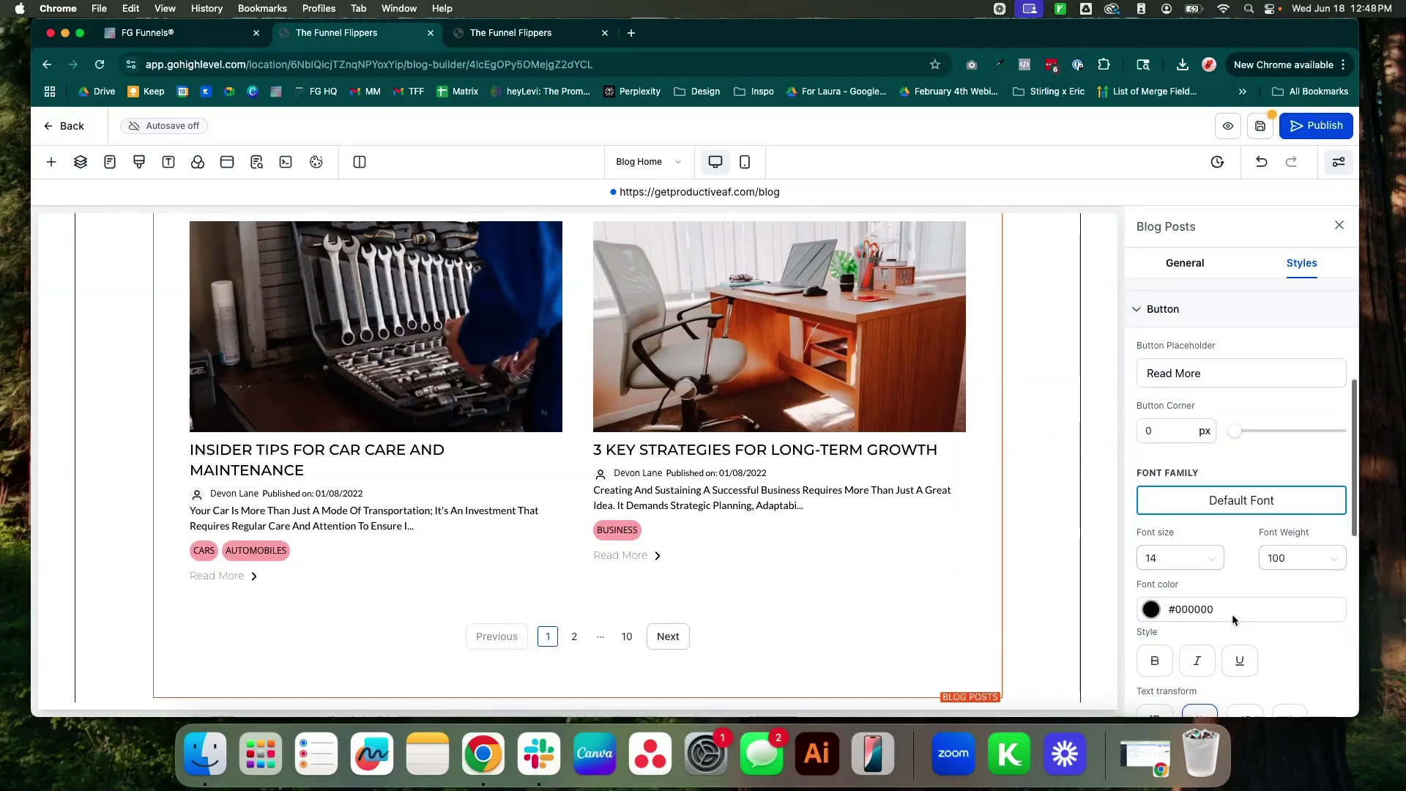
scroll(1238, 512, "up", 5)
Step: Check the publish date styling and confirm the author names use Open Sans
left_click(1179, 433)
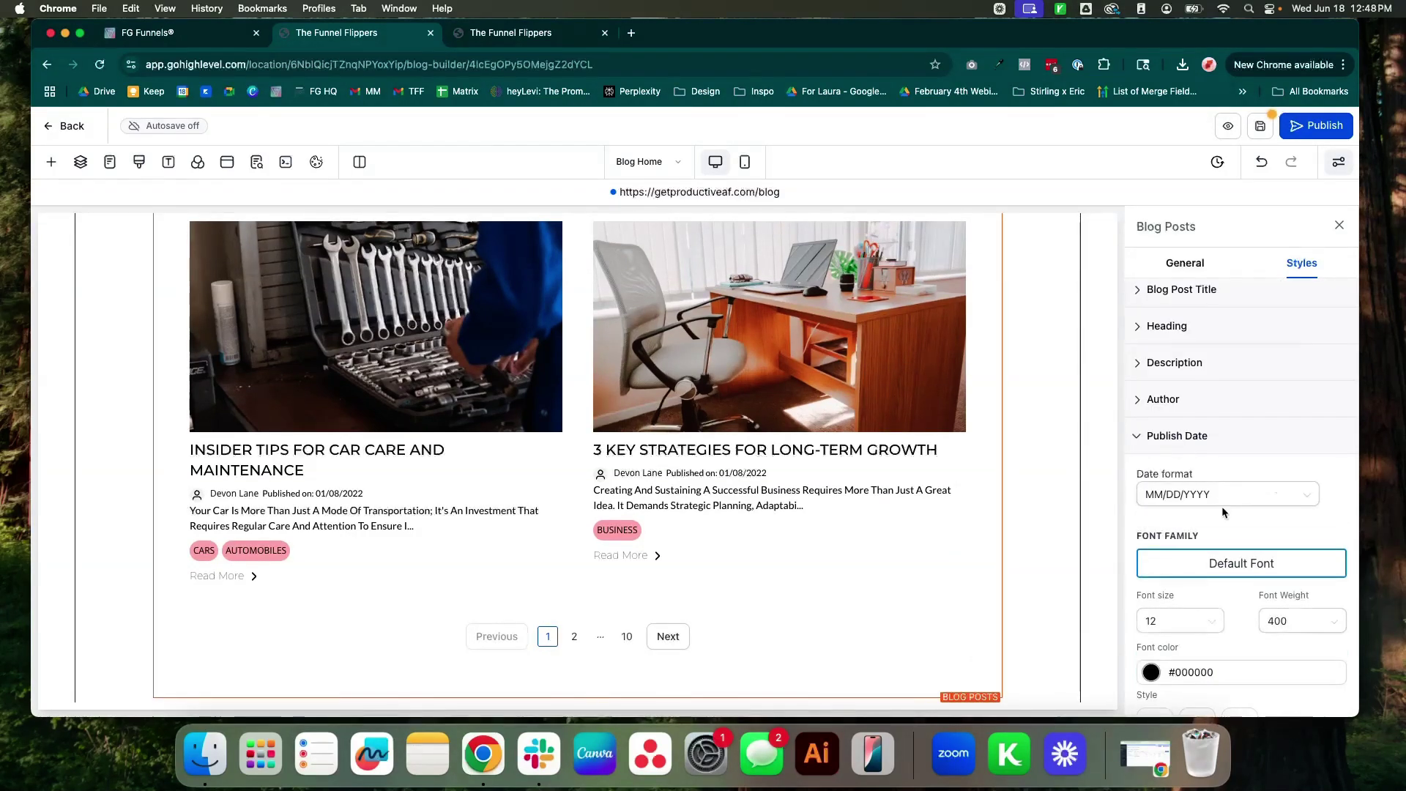
scroll(1221, 507, "down", 3)
scroll(1221, 506, "up", 3)
scroll(1164, 569, "up", 3)
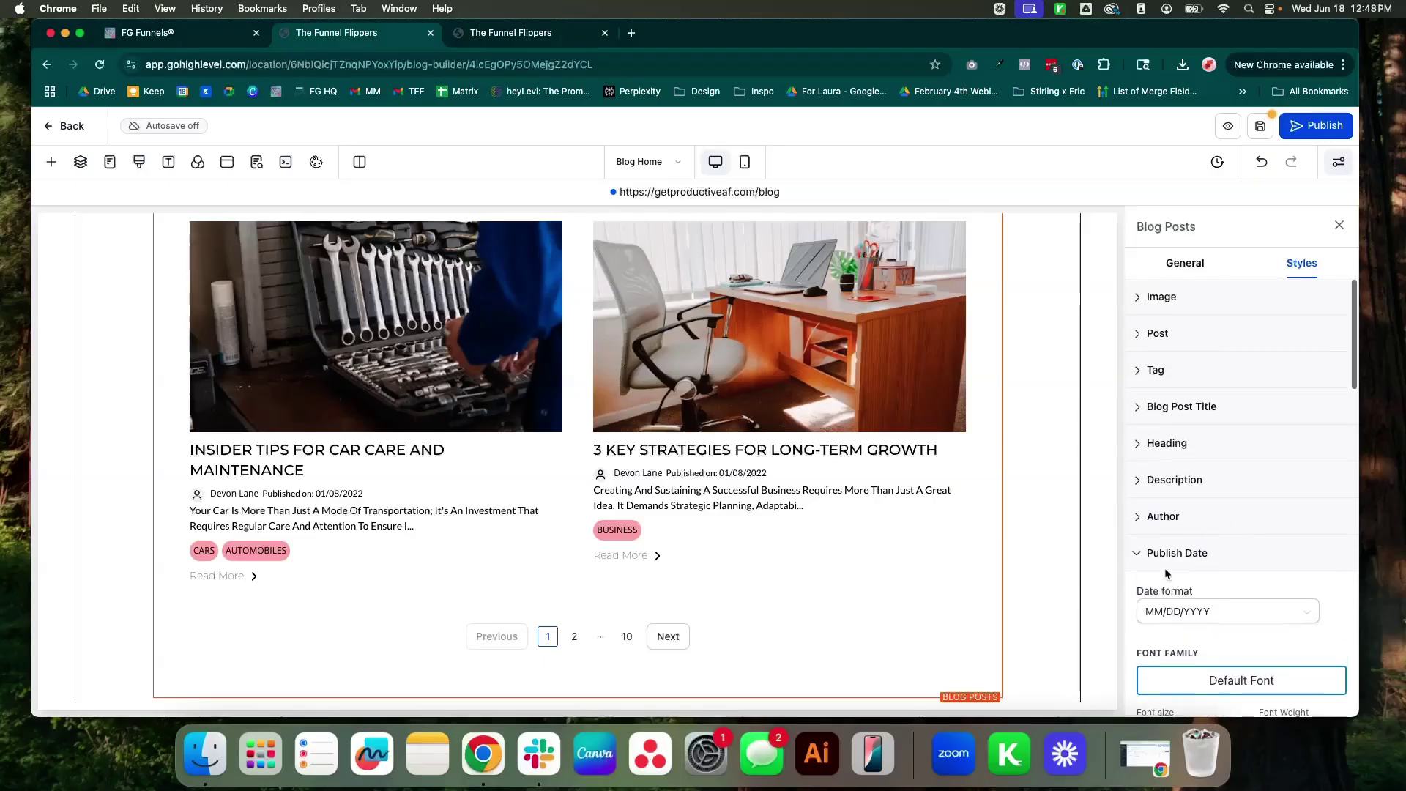
left_click(1162, 513)
scroll(1184, 454, "down", 3)
Step: Keep the Standard layout at 2 columns in general settings, then close the Blog Posts settings
left_click(1184, 263)
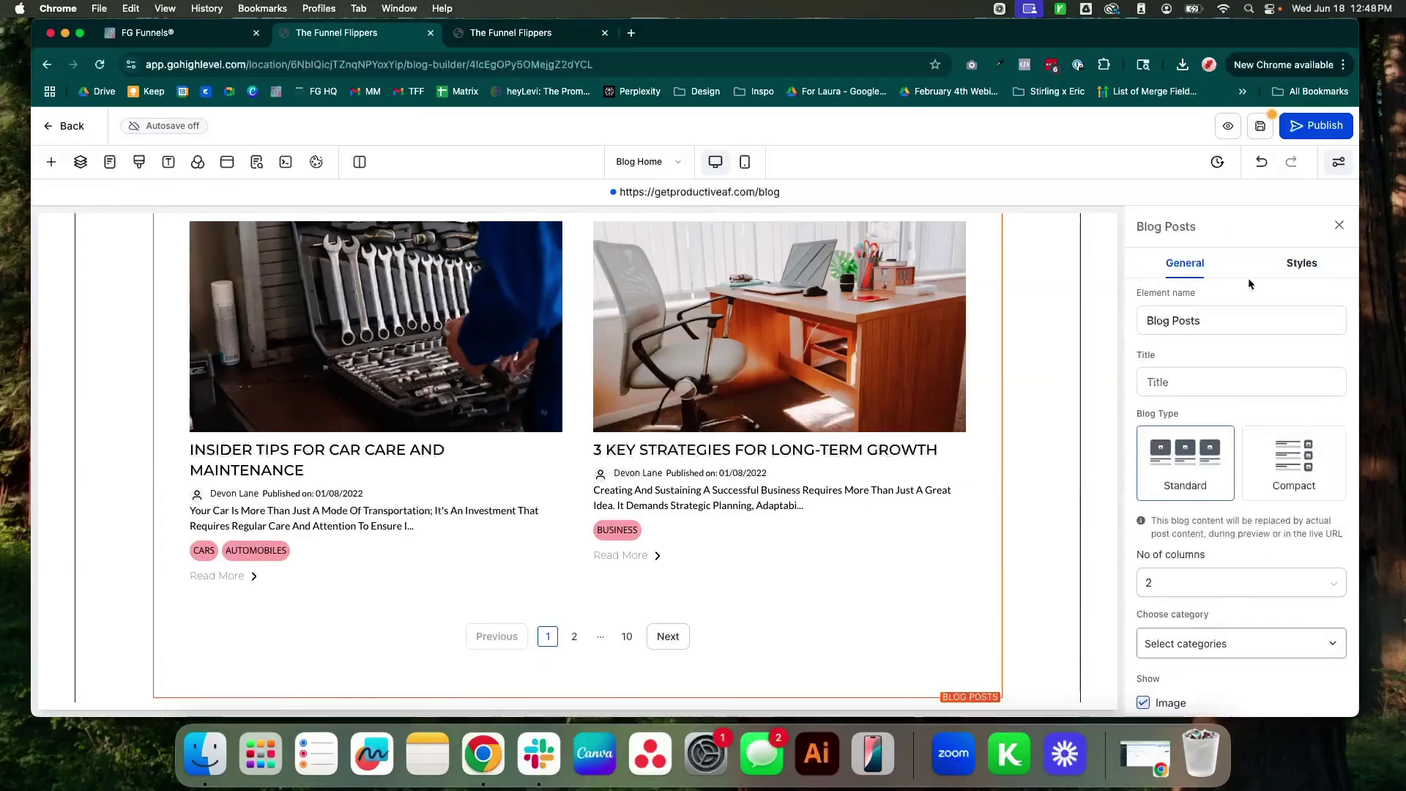
left_click(1192, 579)
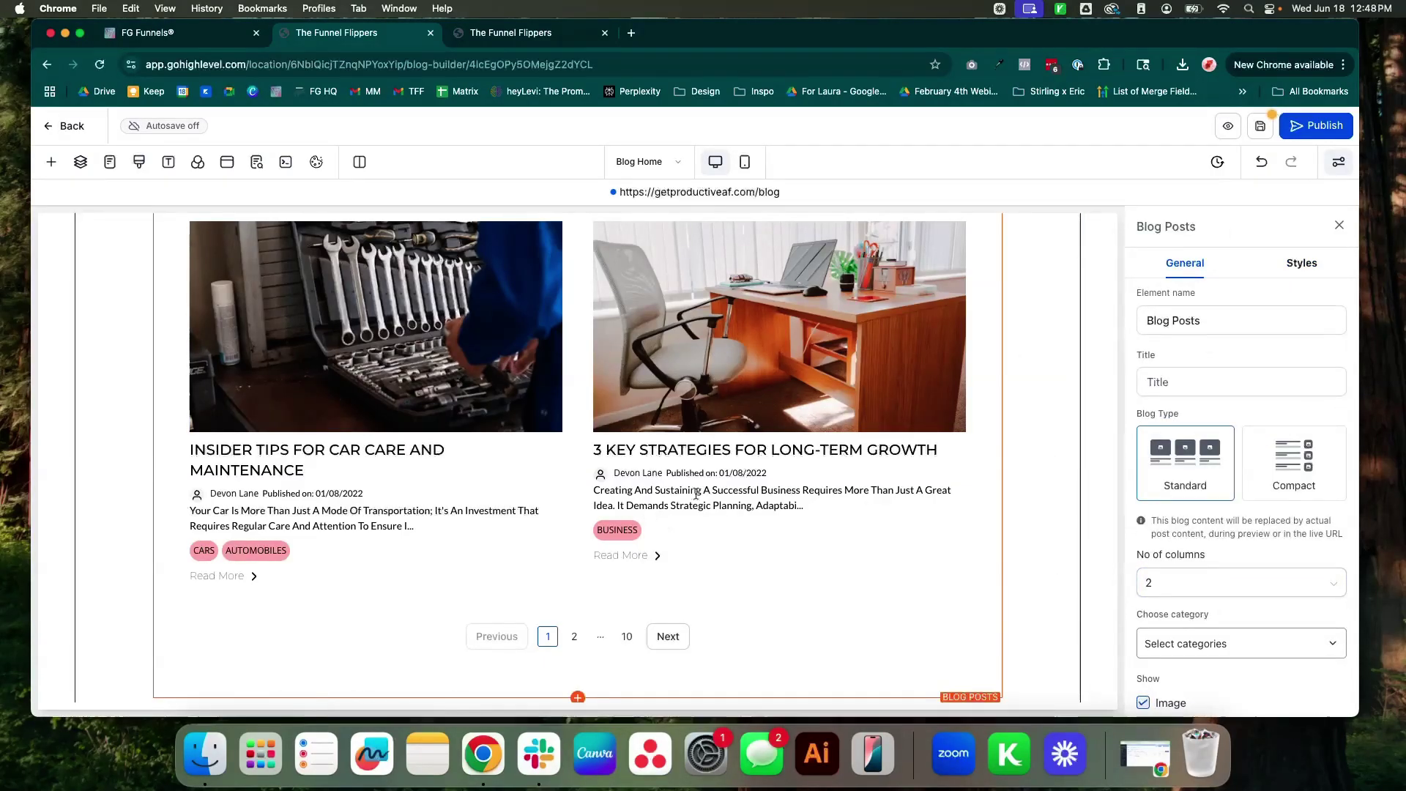
scroll(1008, 480, "up", 4)
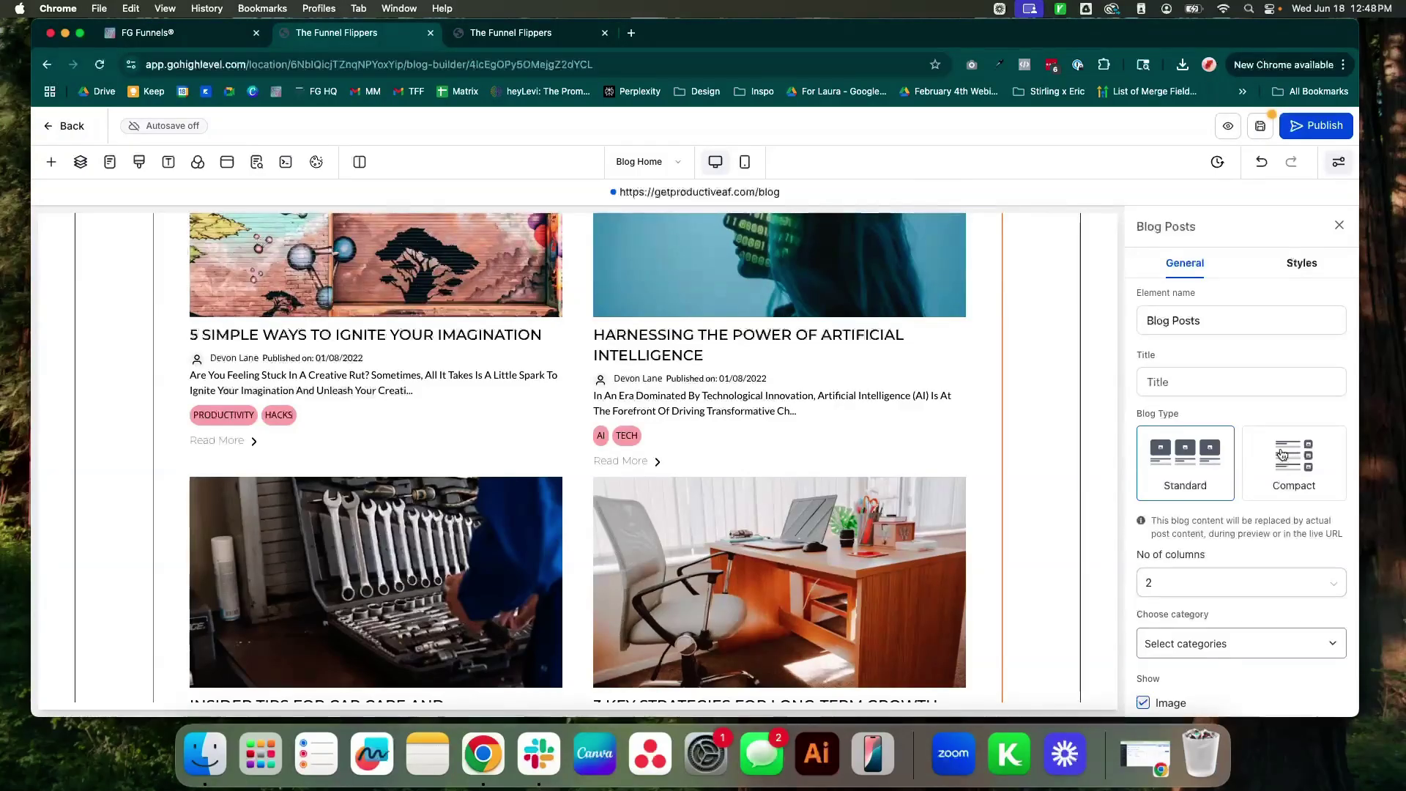
scroll(1245, 524, "down", 5)
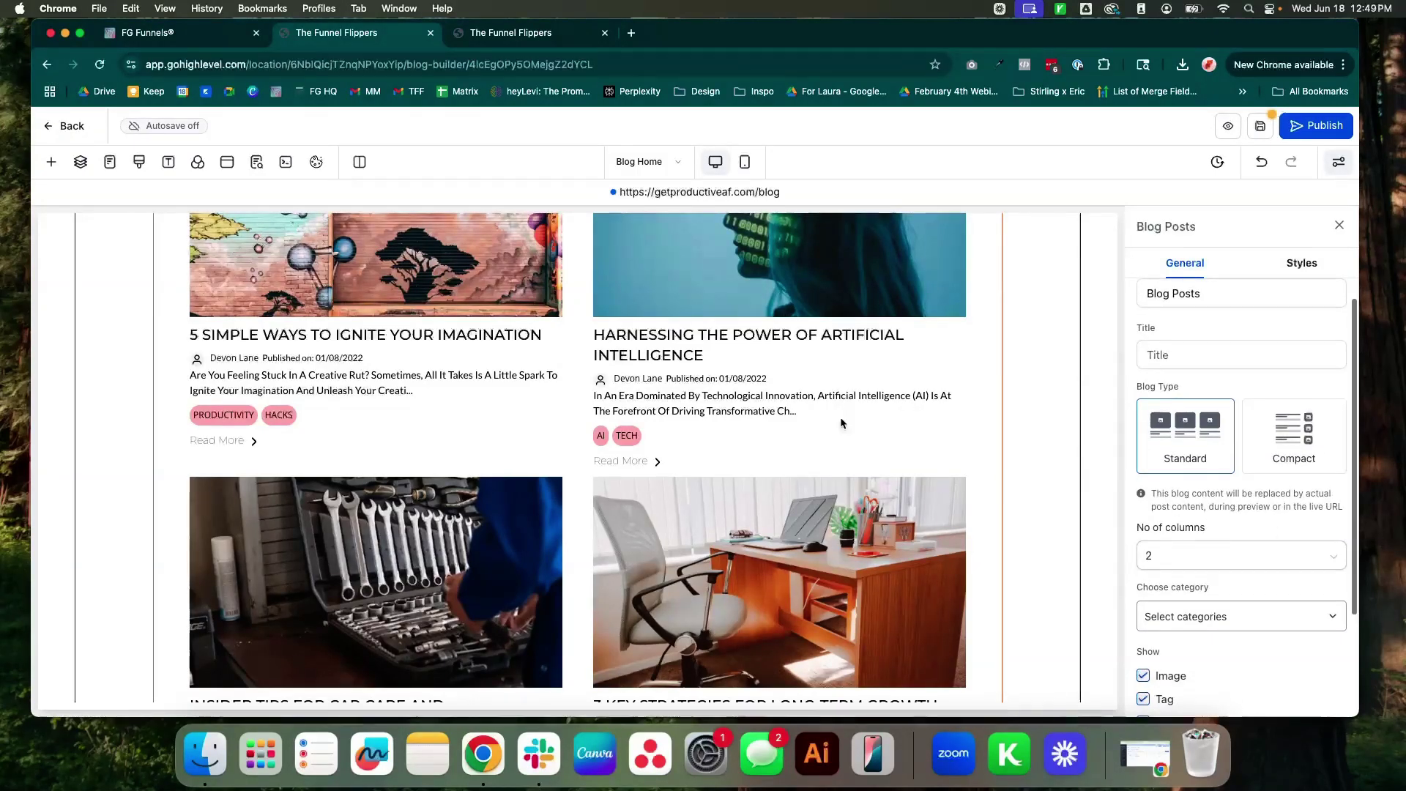
scroll(1179, 516, "up", 5)
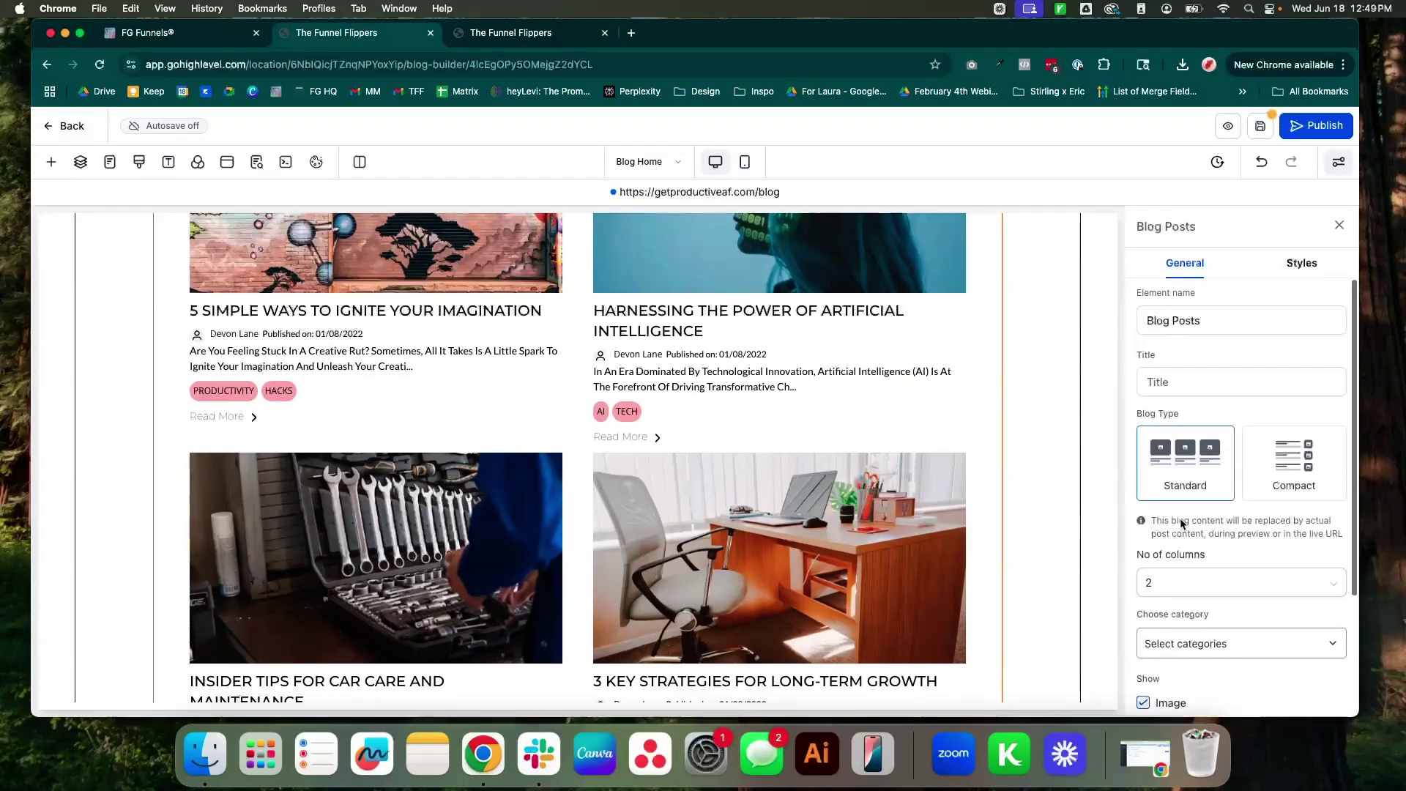
left_click(1339, 224)
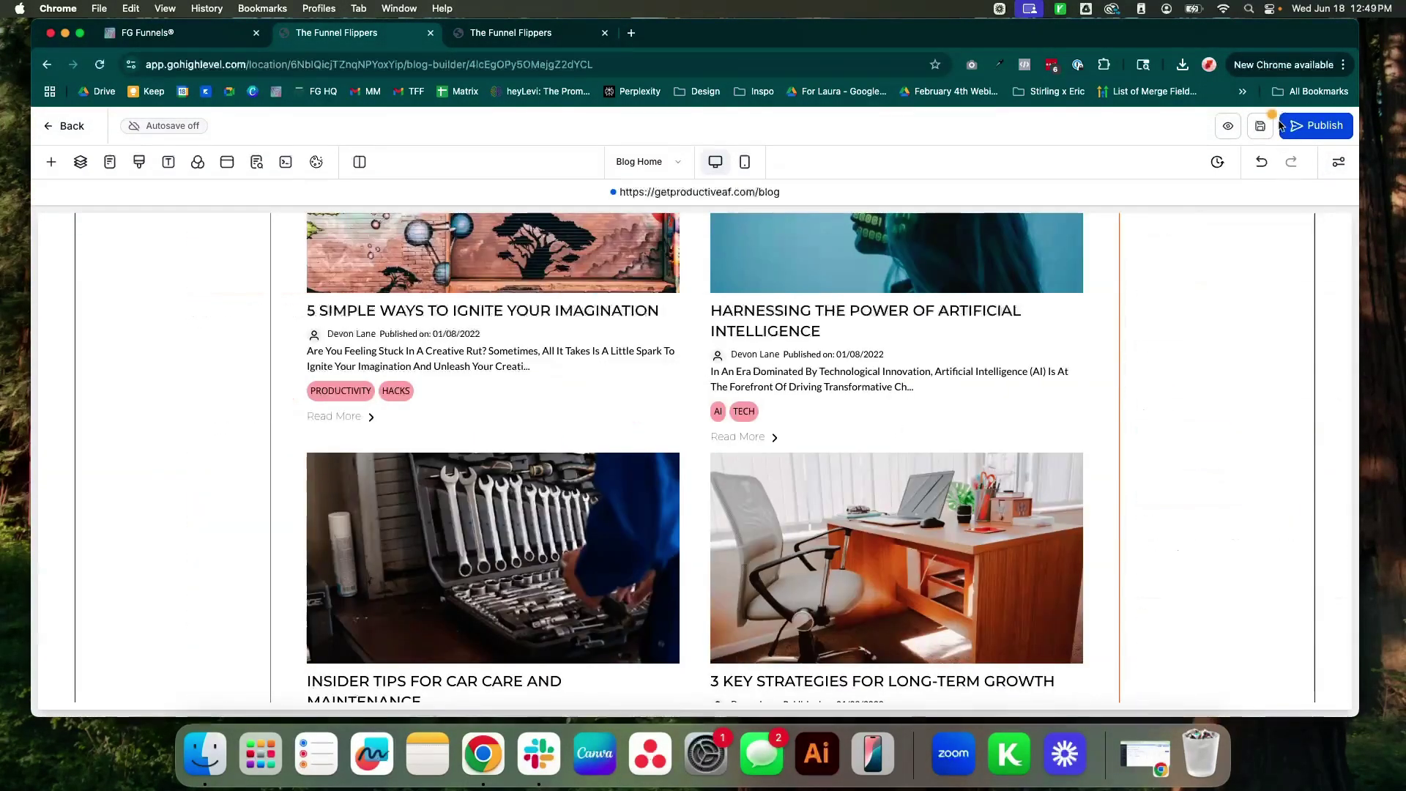
Step: Save and publish the Blog Home page, then return to the blog dashboard
left_click(1257, 130)
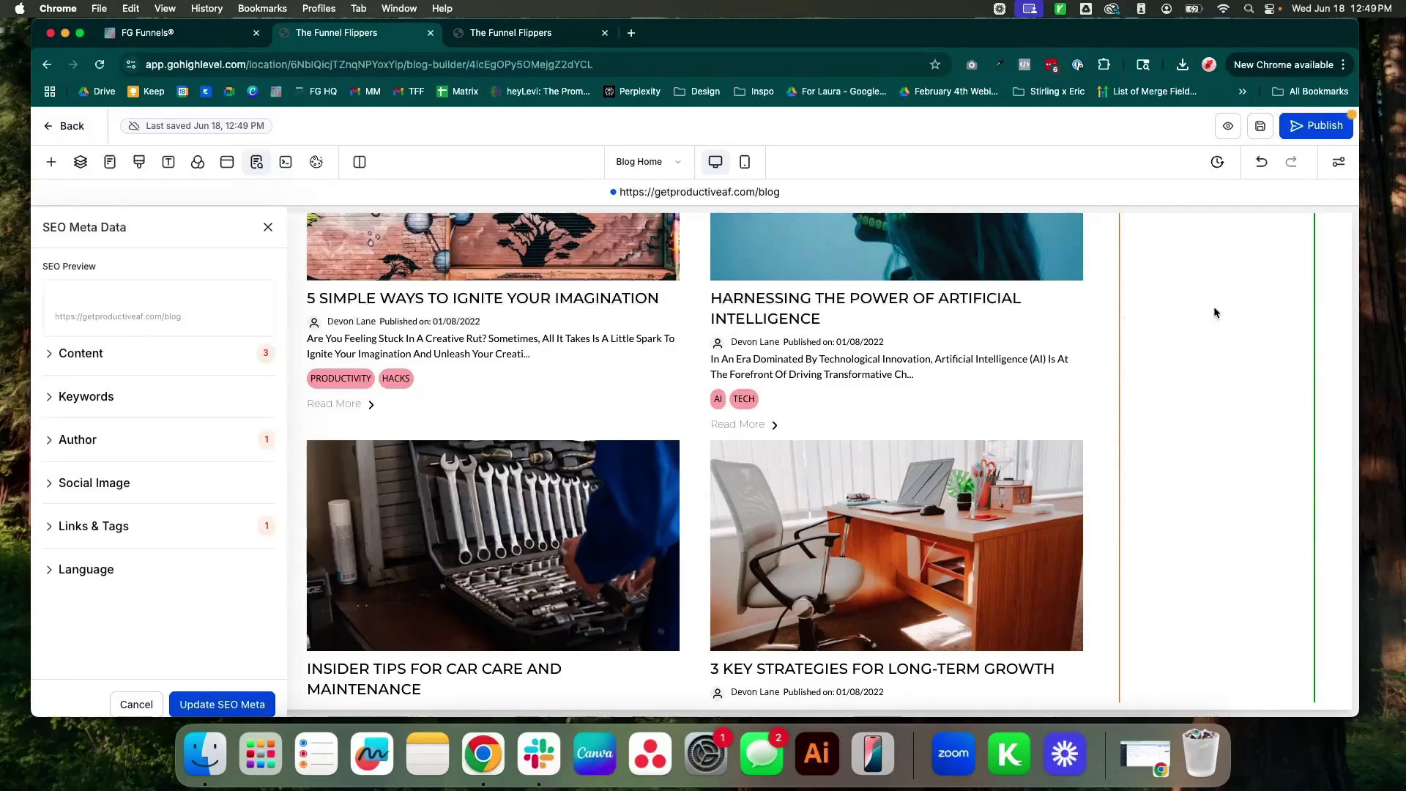
left_click(1331, 130)
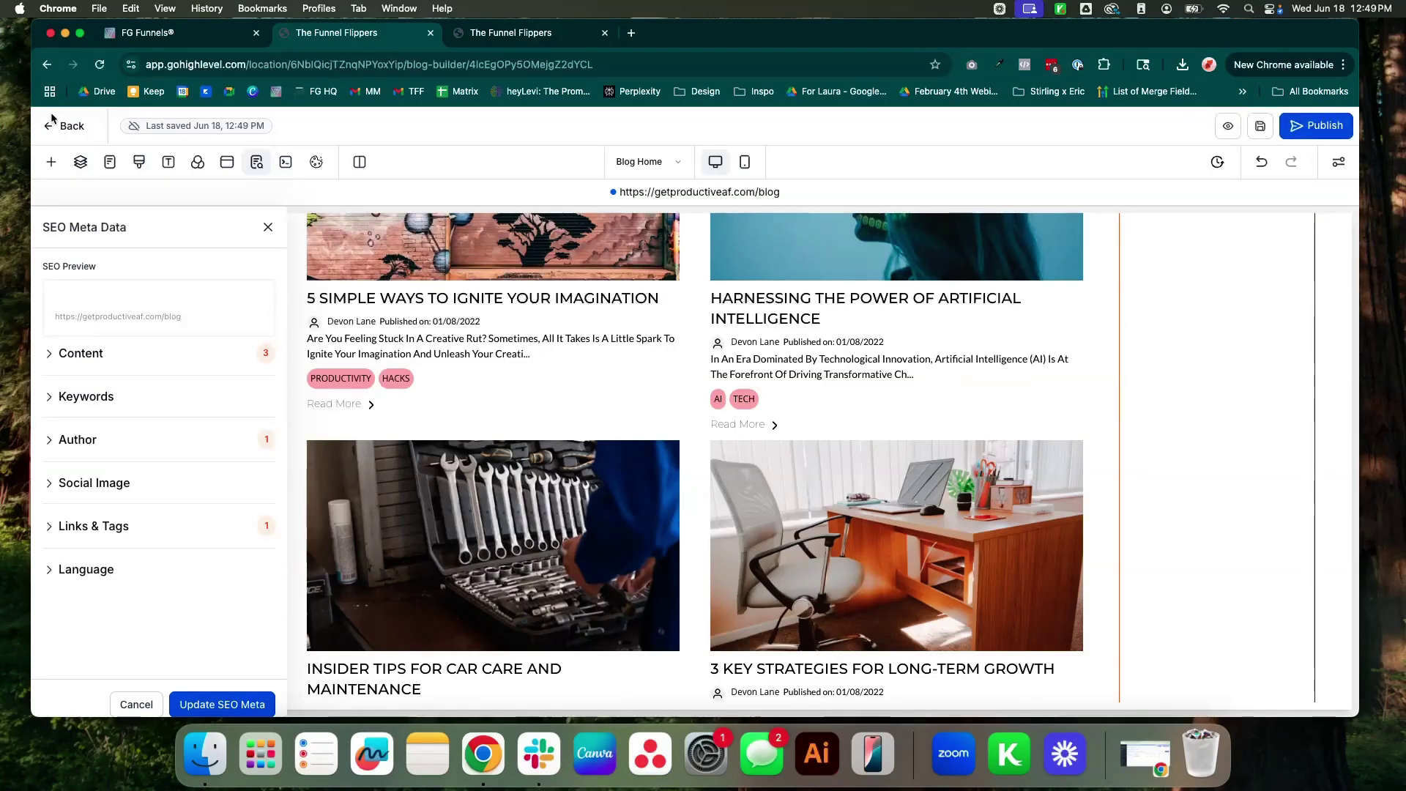
left_click(64, 125)
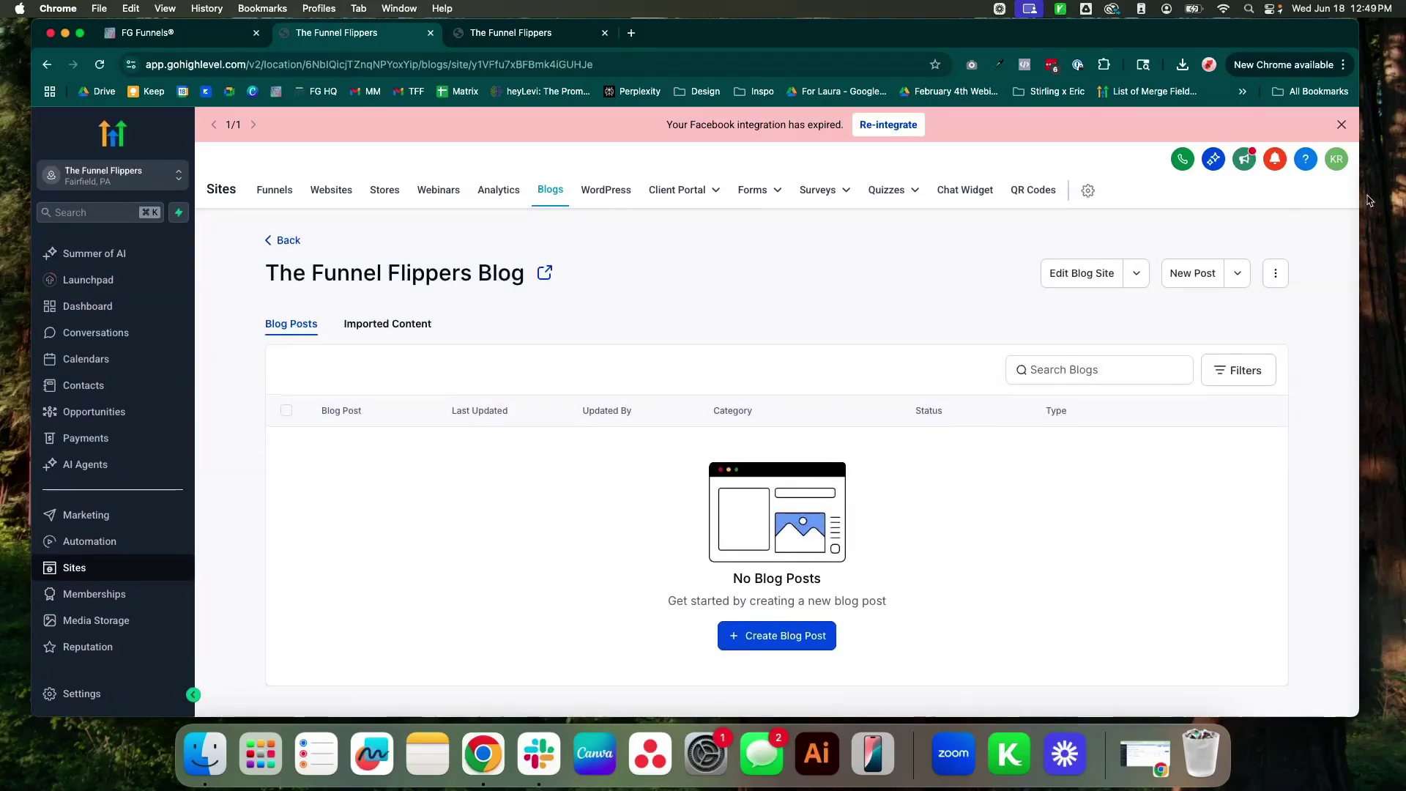
Step: Create a new sample-content blog post and compare it with the FG Funnels post in another tab
left_click(829, 637)
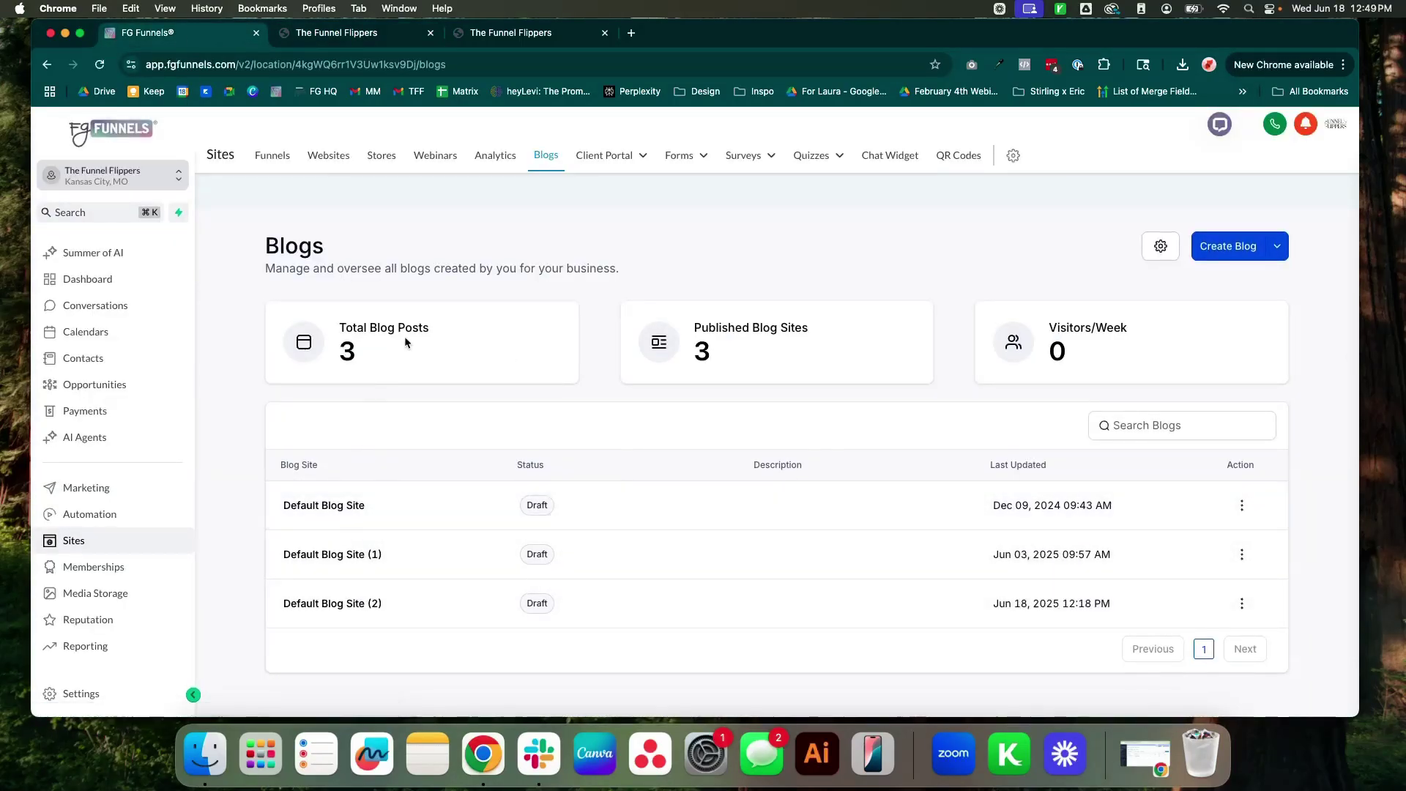
left_click(296, 501)
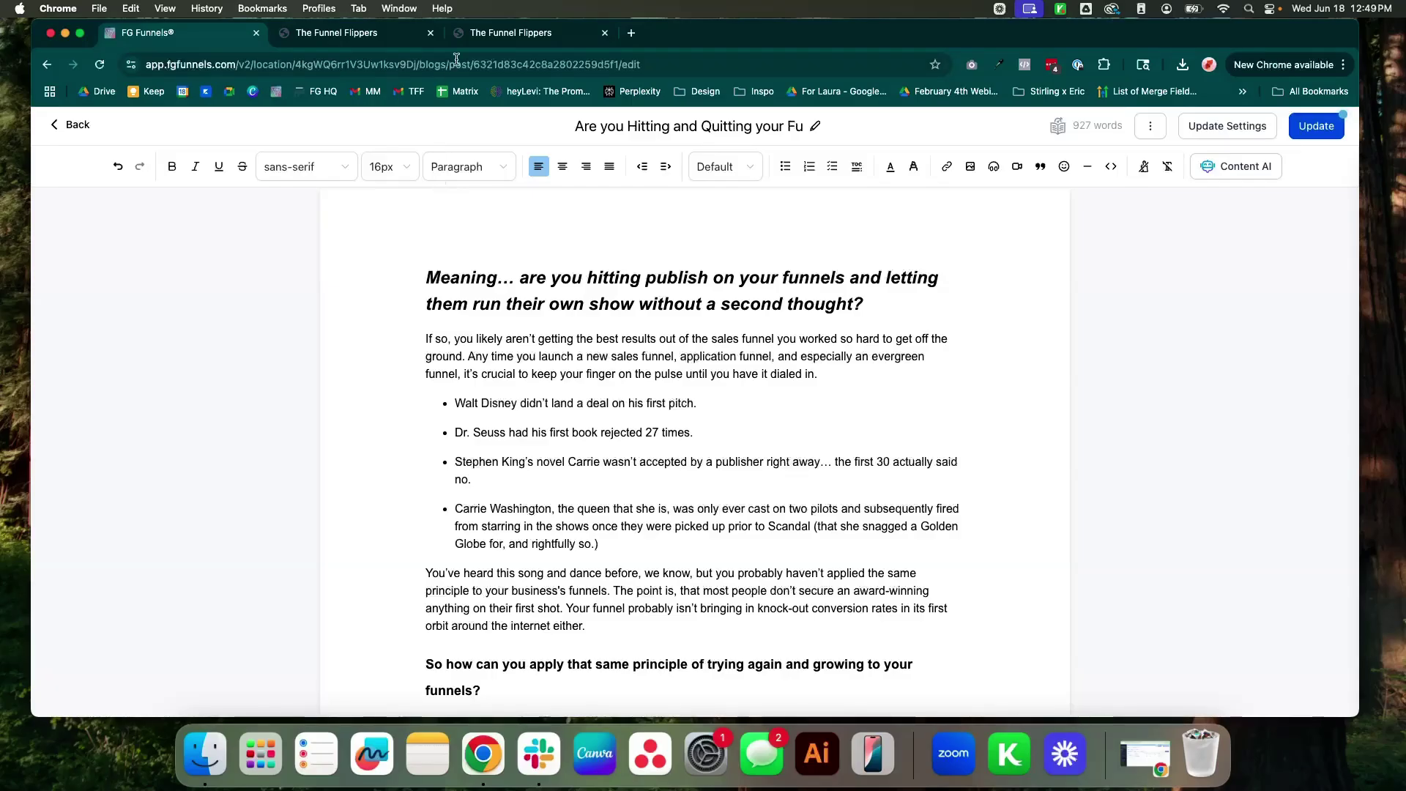
key("ctrl+Tab")
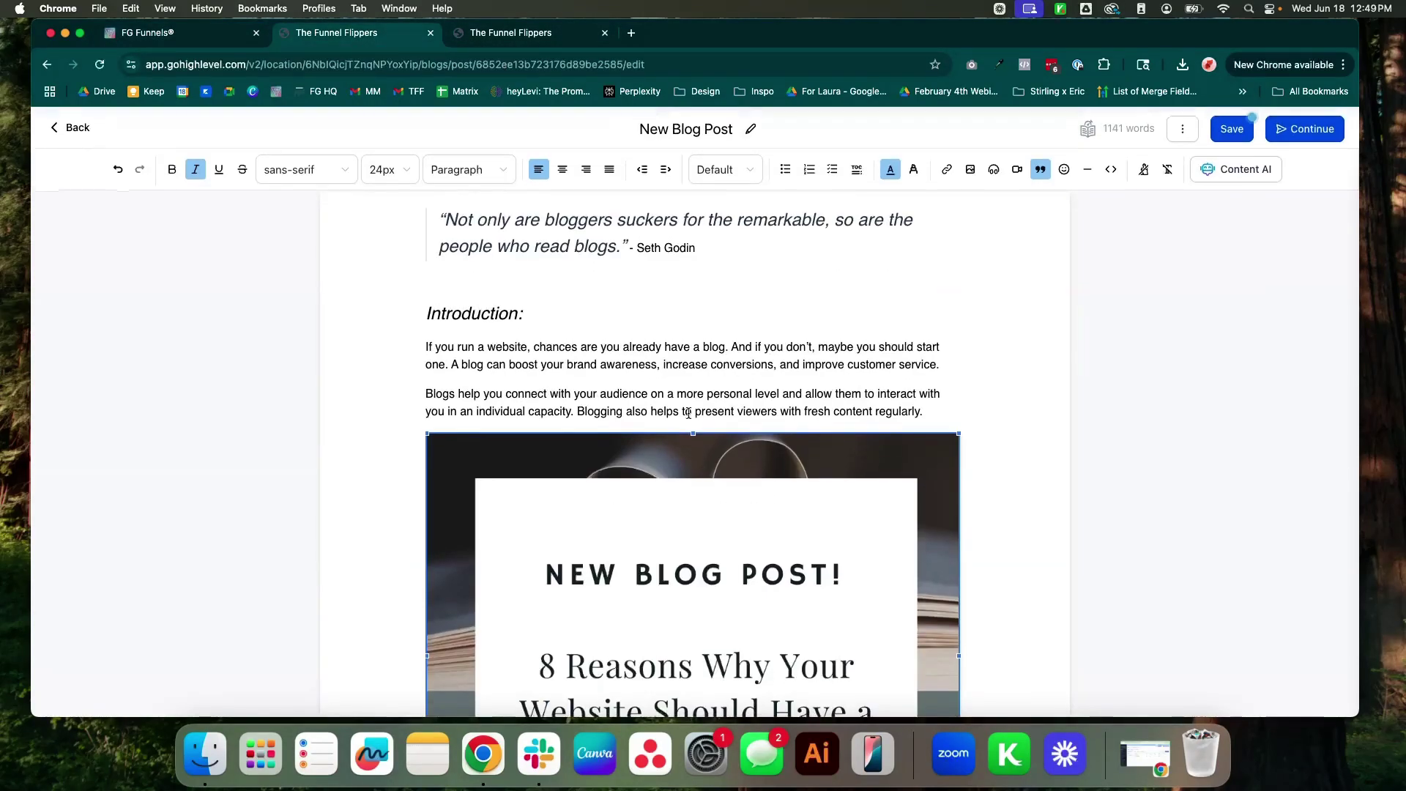
scroll(703, 395, "down", 6)
scroll(677, 416, "down", 20)
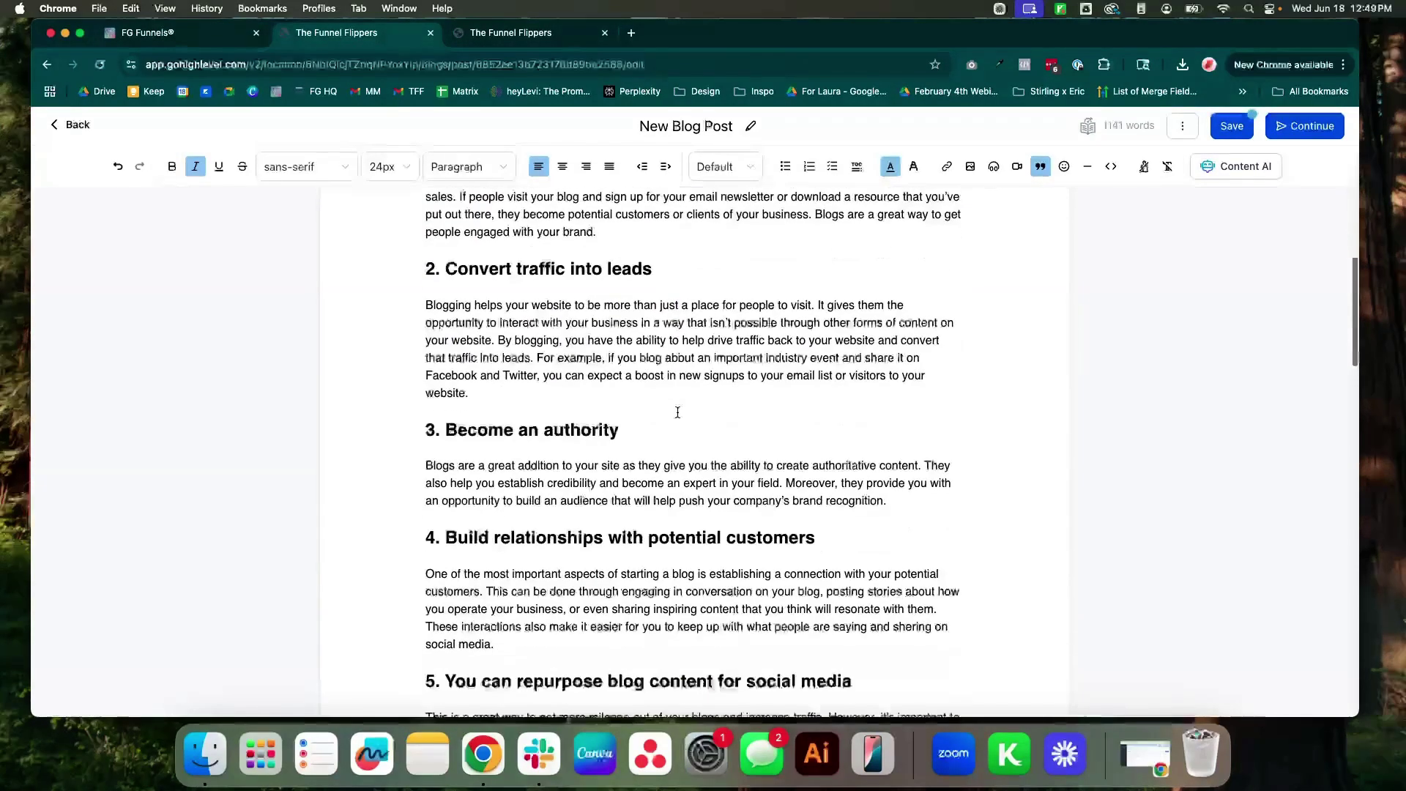
scroll(677, 412, "down", 15)
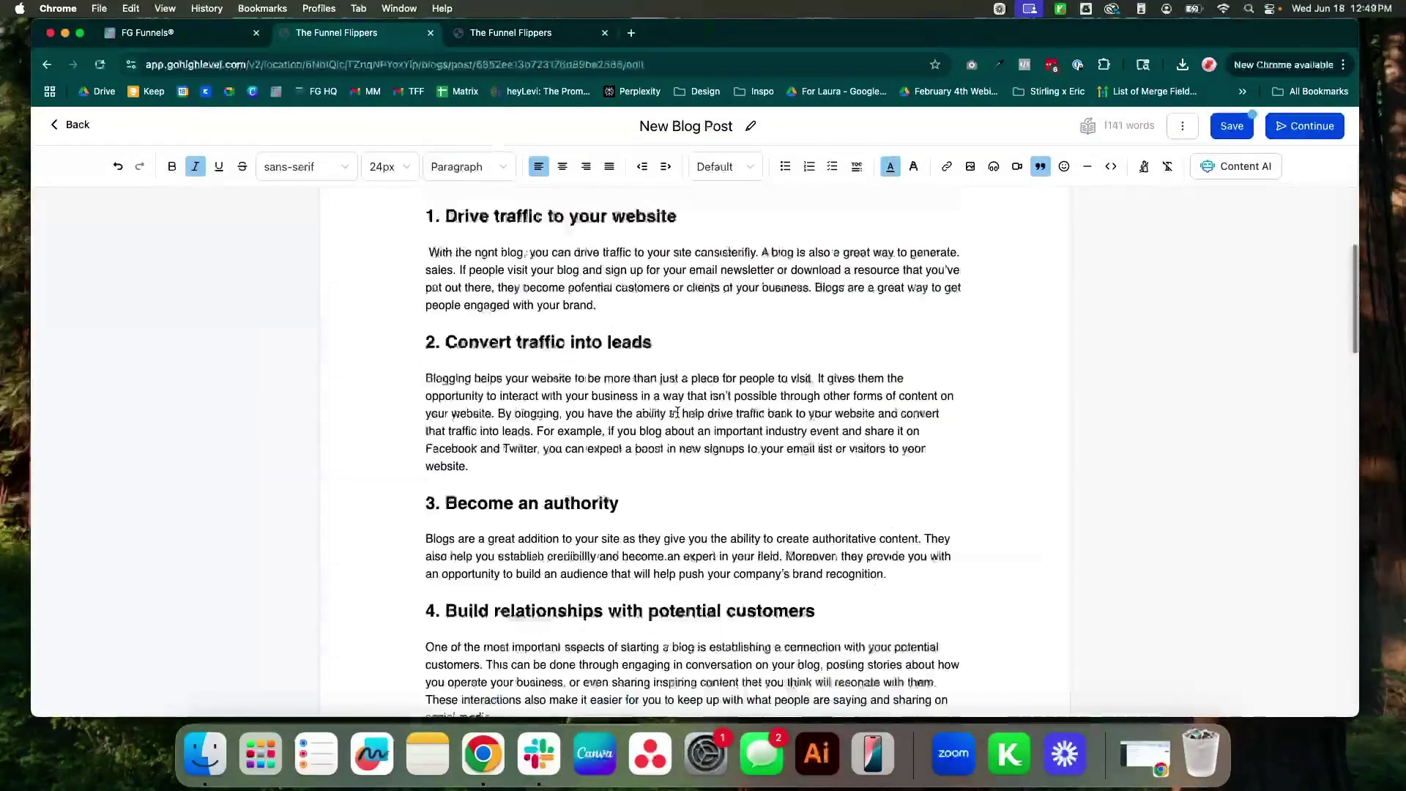
scroll(678, 412, "up", 15)
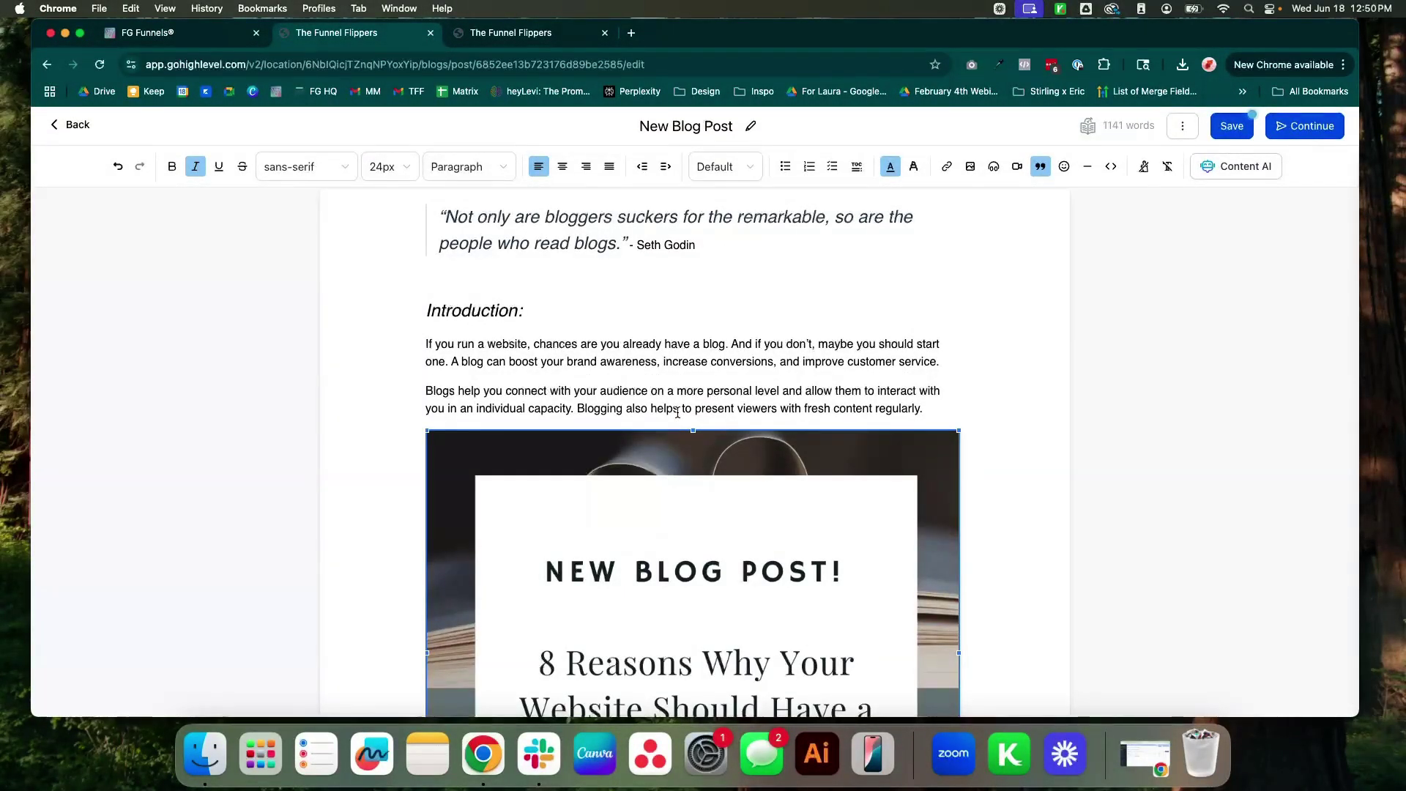
scroll(759, 234, "down", 1)
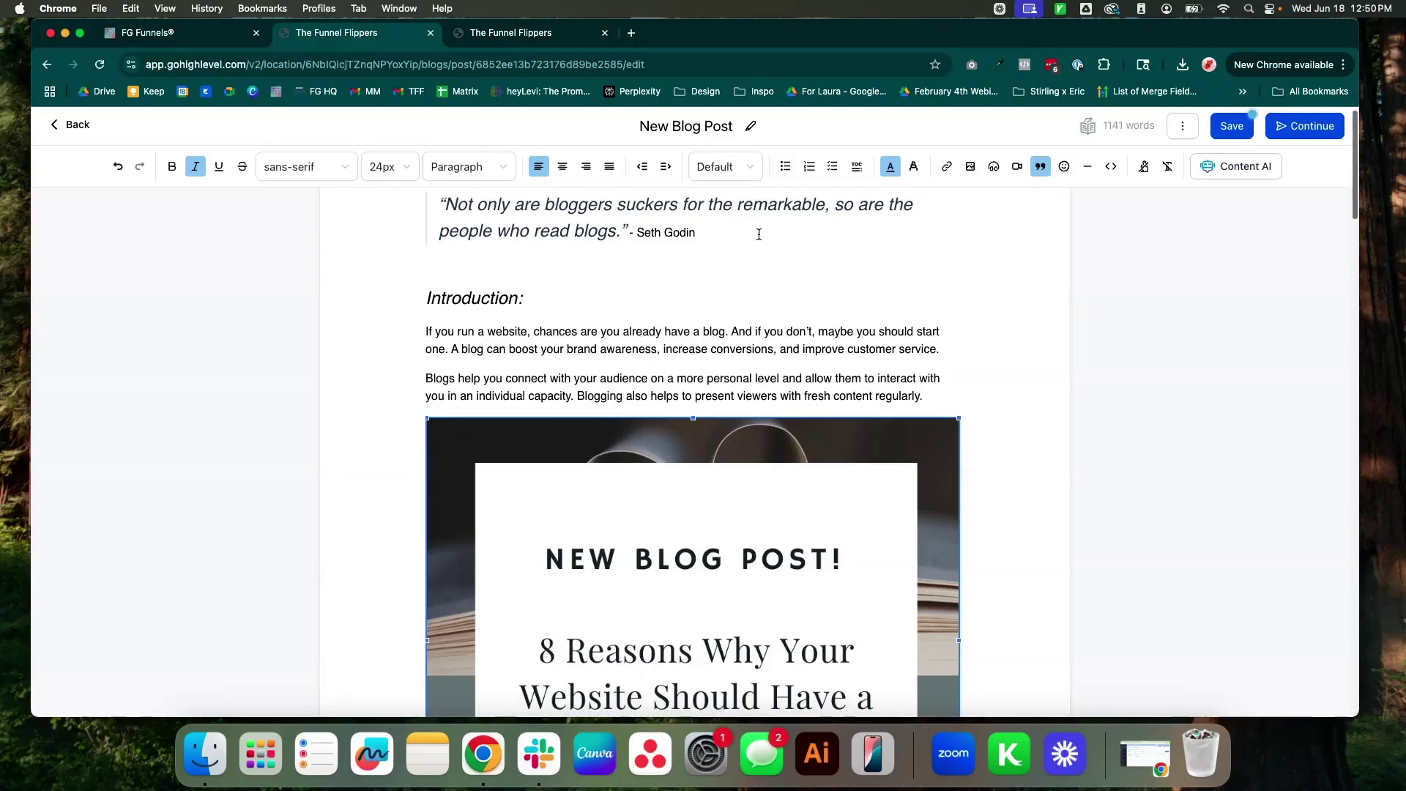
left_click(474, 34)
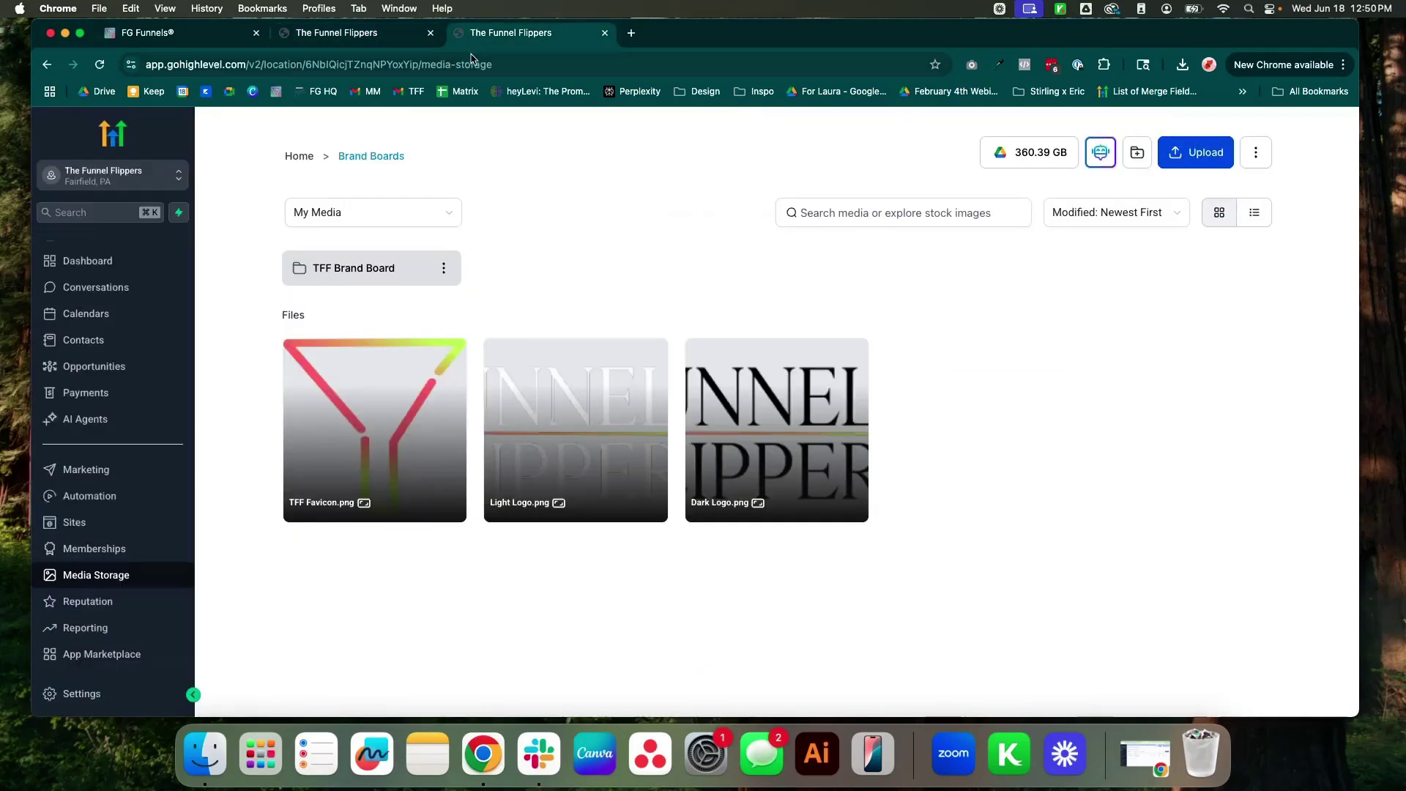
left_click(372, 37)
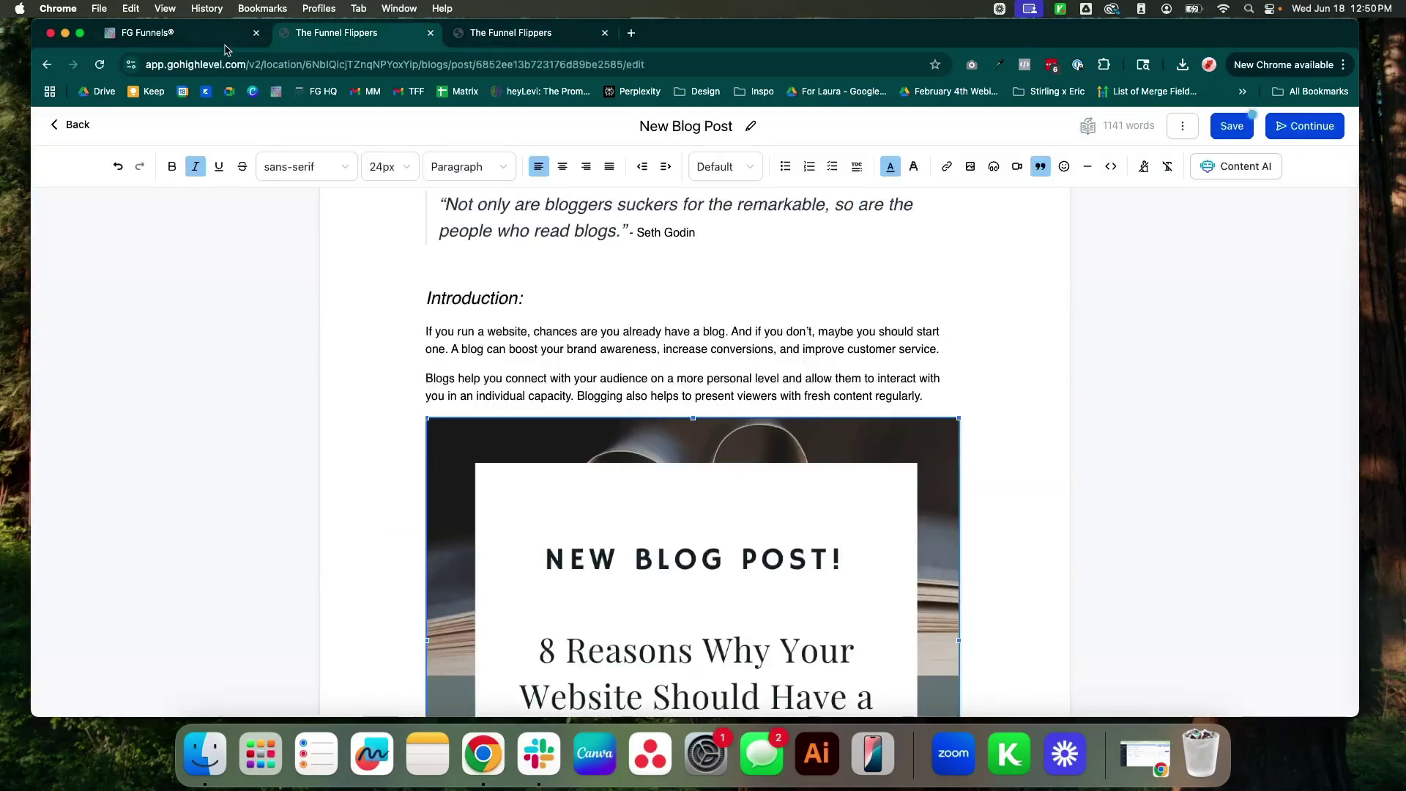
scroll(416, 220, "up", 1)
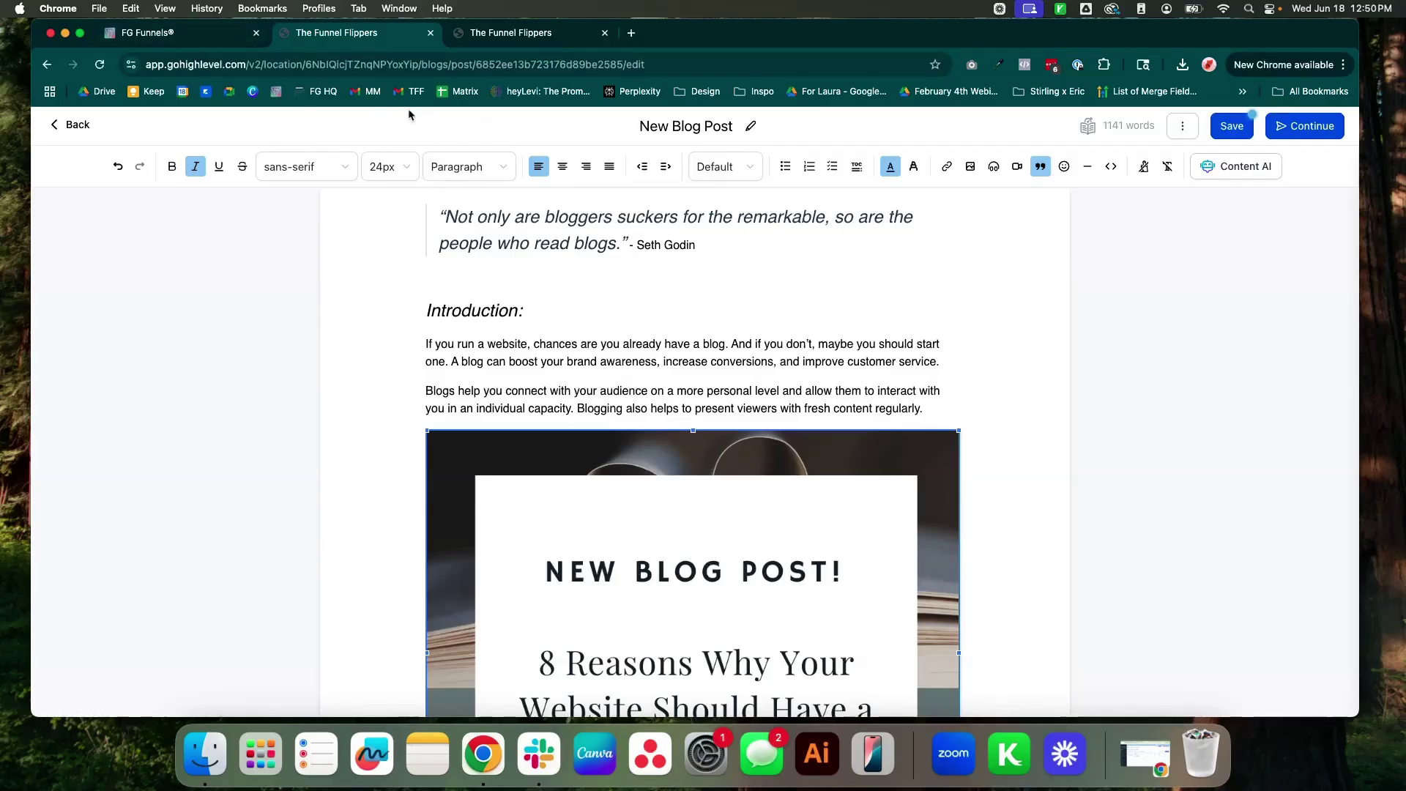
Step: Title the post 'Are You Hitting and Quitting Your Funnel?'
left_click(678, 123)
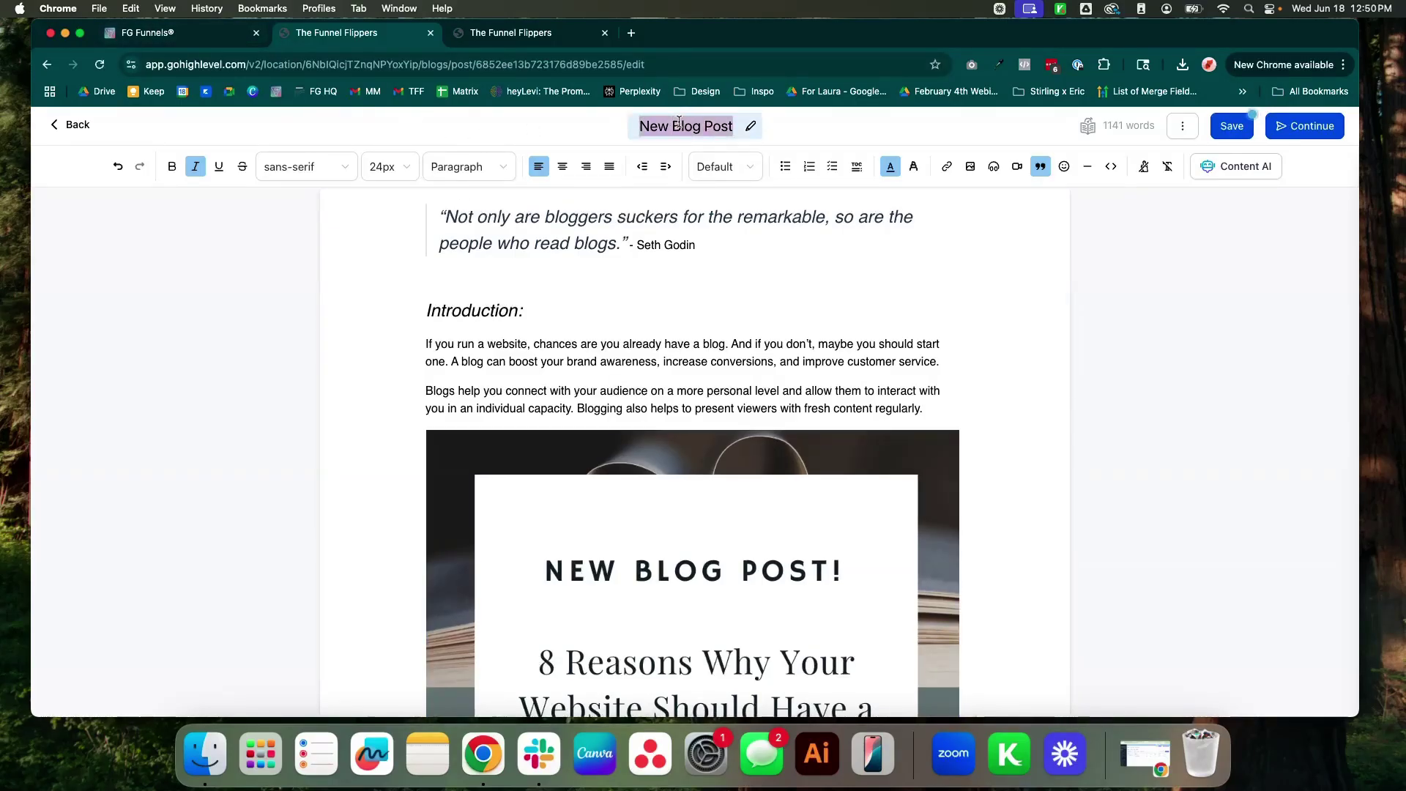
type("Are You")
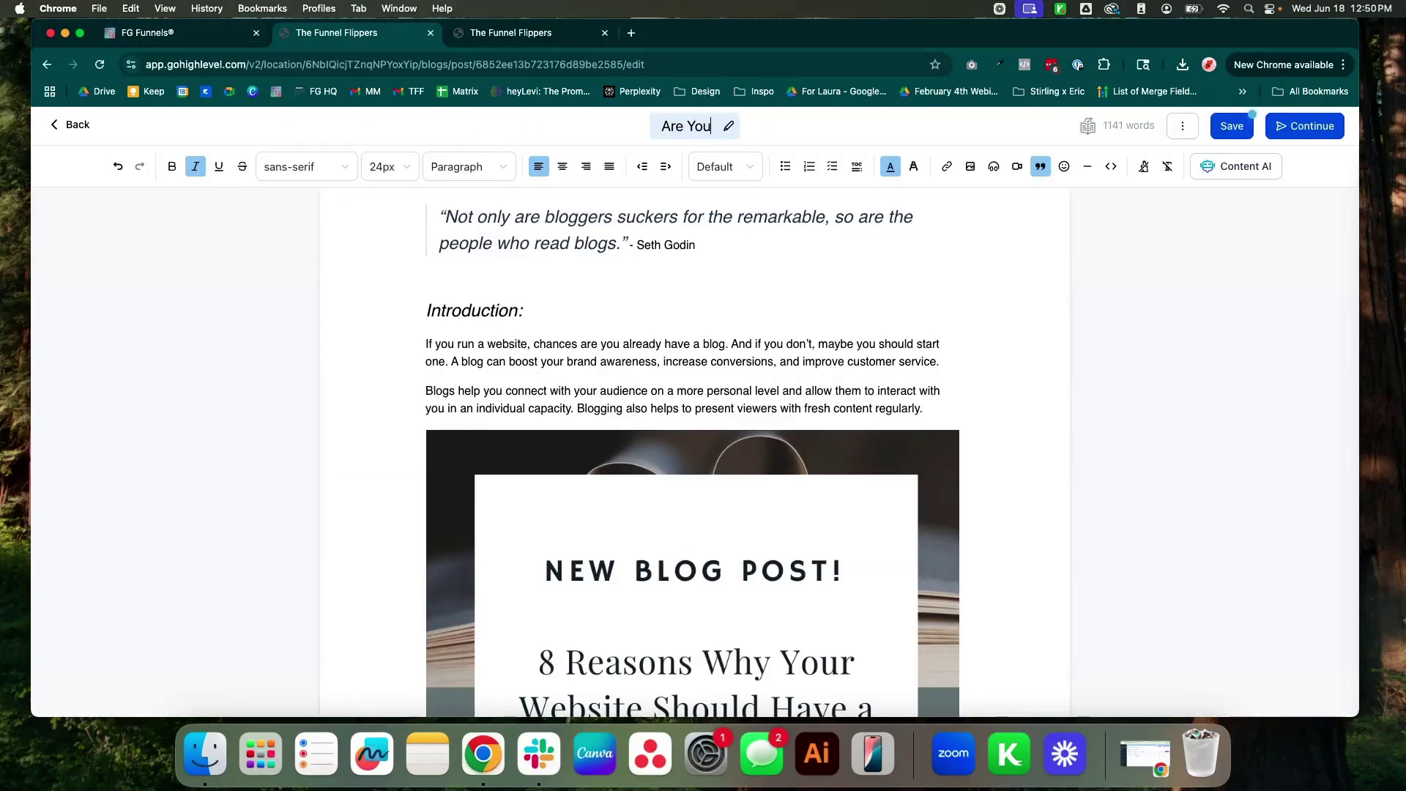
type(" Hitting")
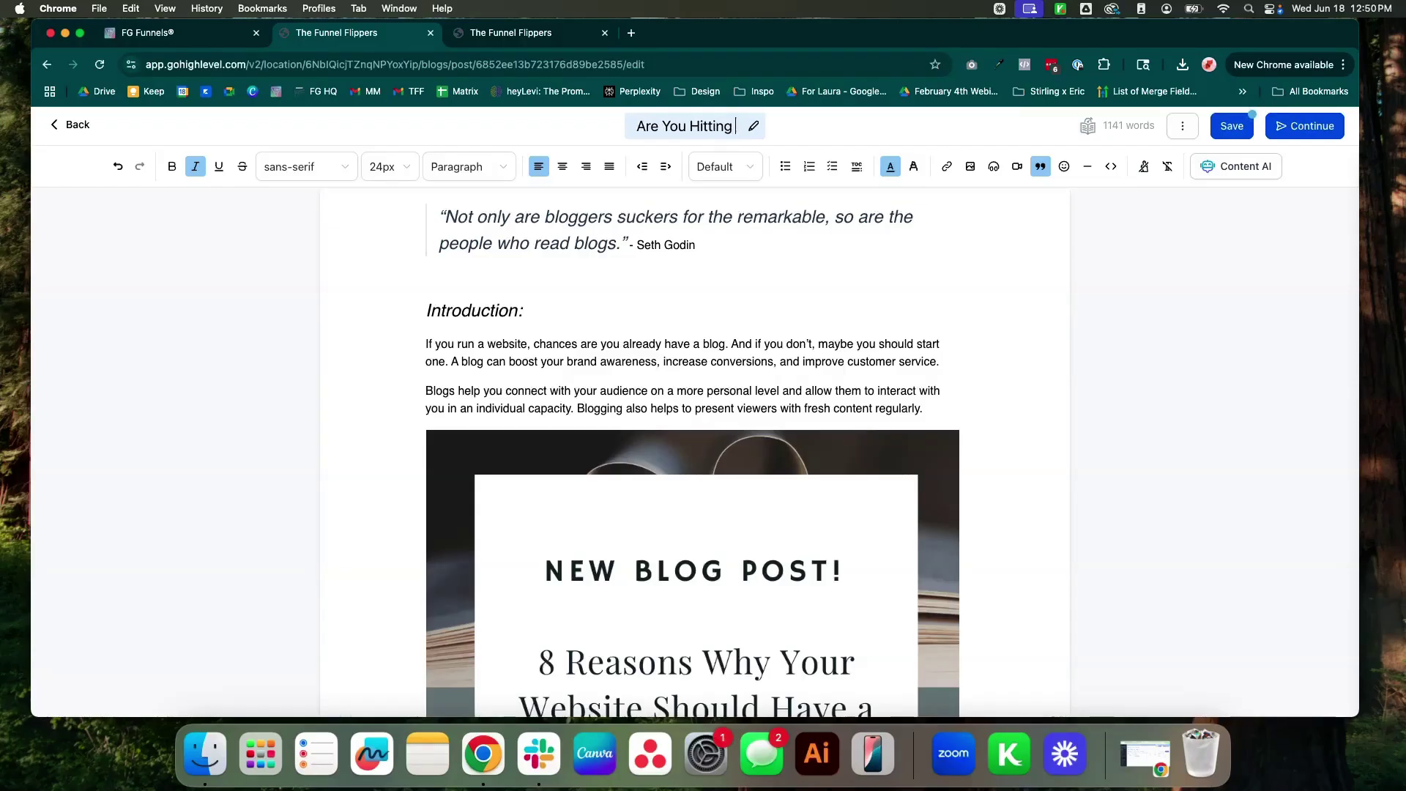
type(" and Quitting Lo")
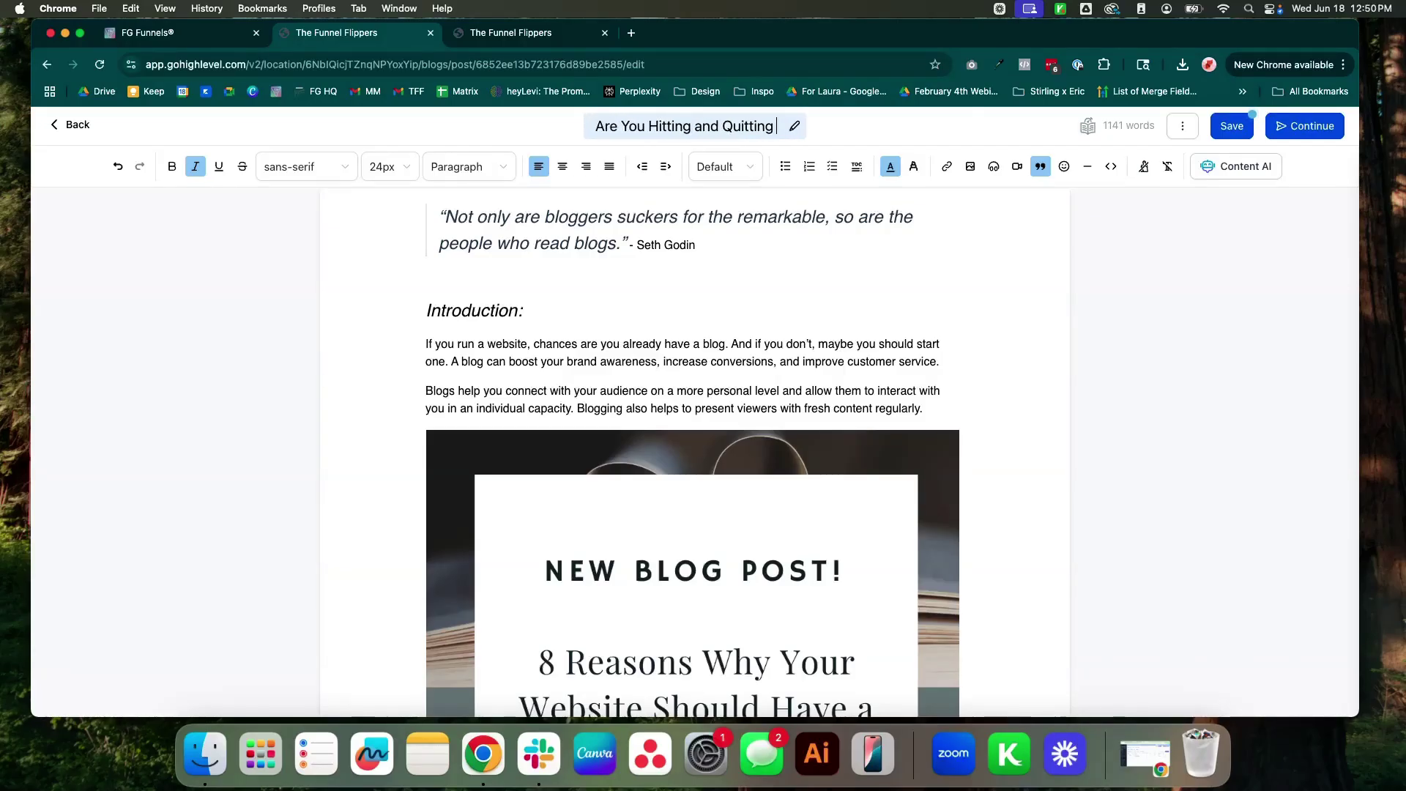
key("BackSpace")
key("BackSpace")
type("Your Funnel?")
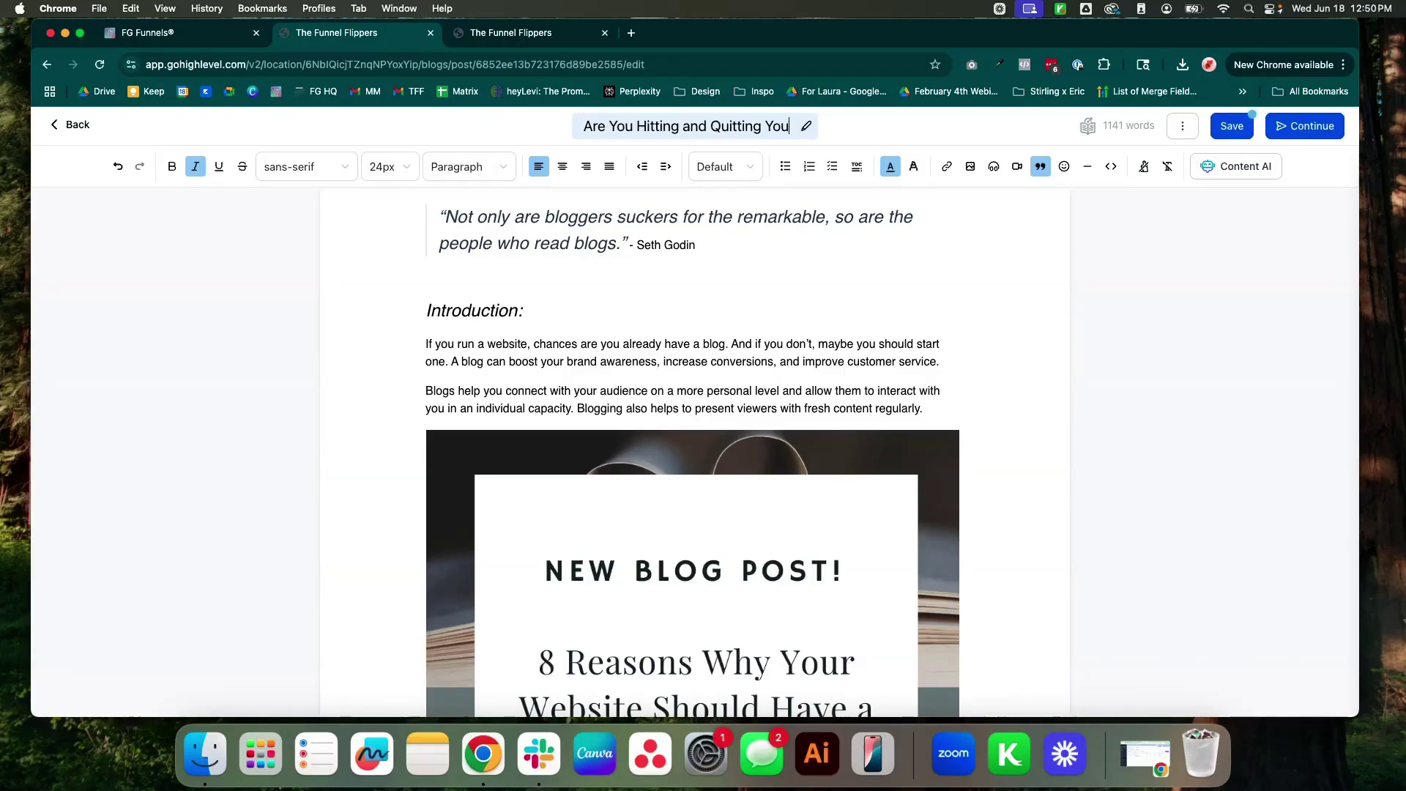
left_click(842, 217)
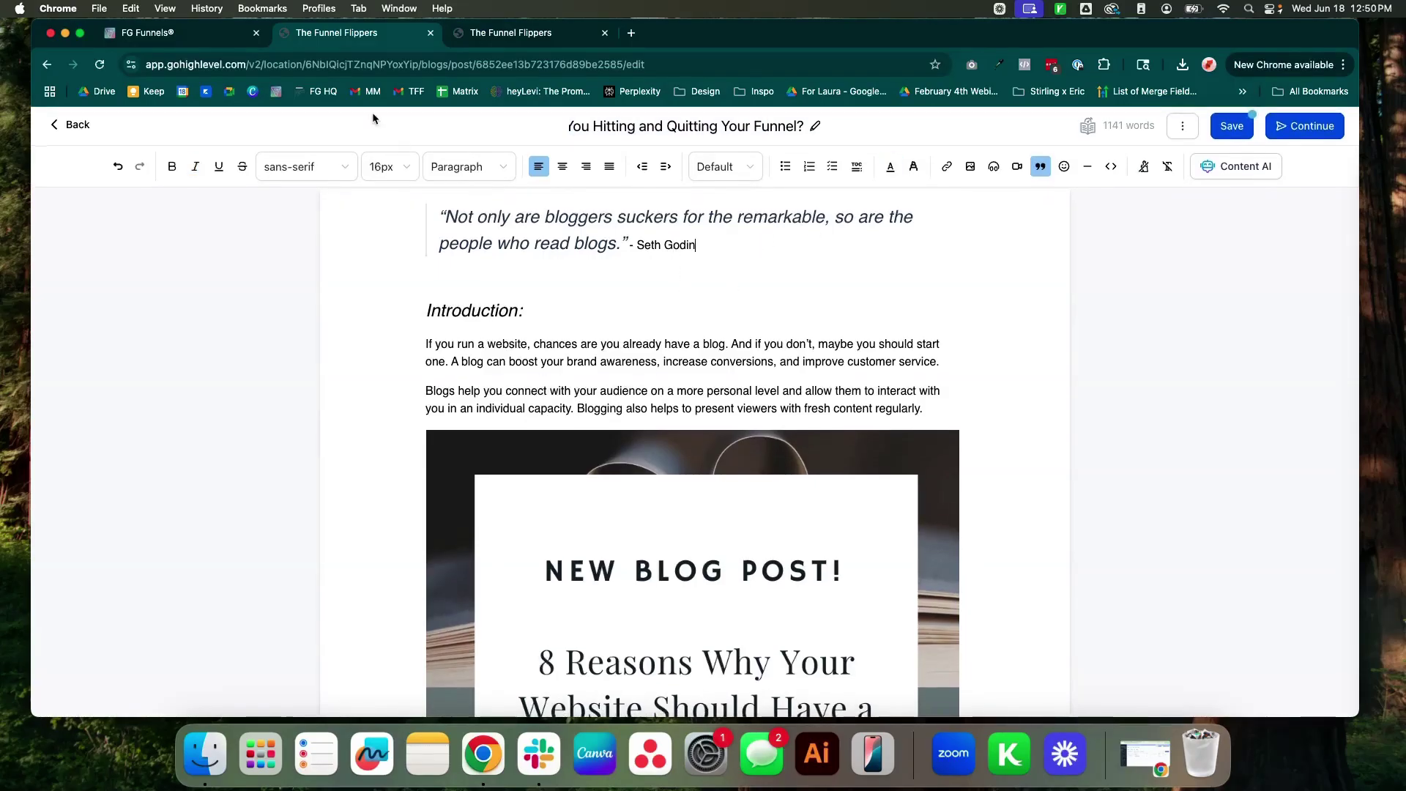
Step: Delete the opening Seth Godin quote from the post body
left_click_drag(699, 245, 418, 215)
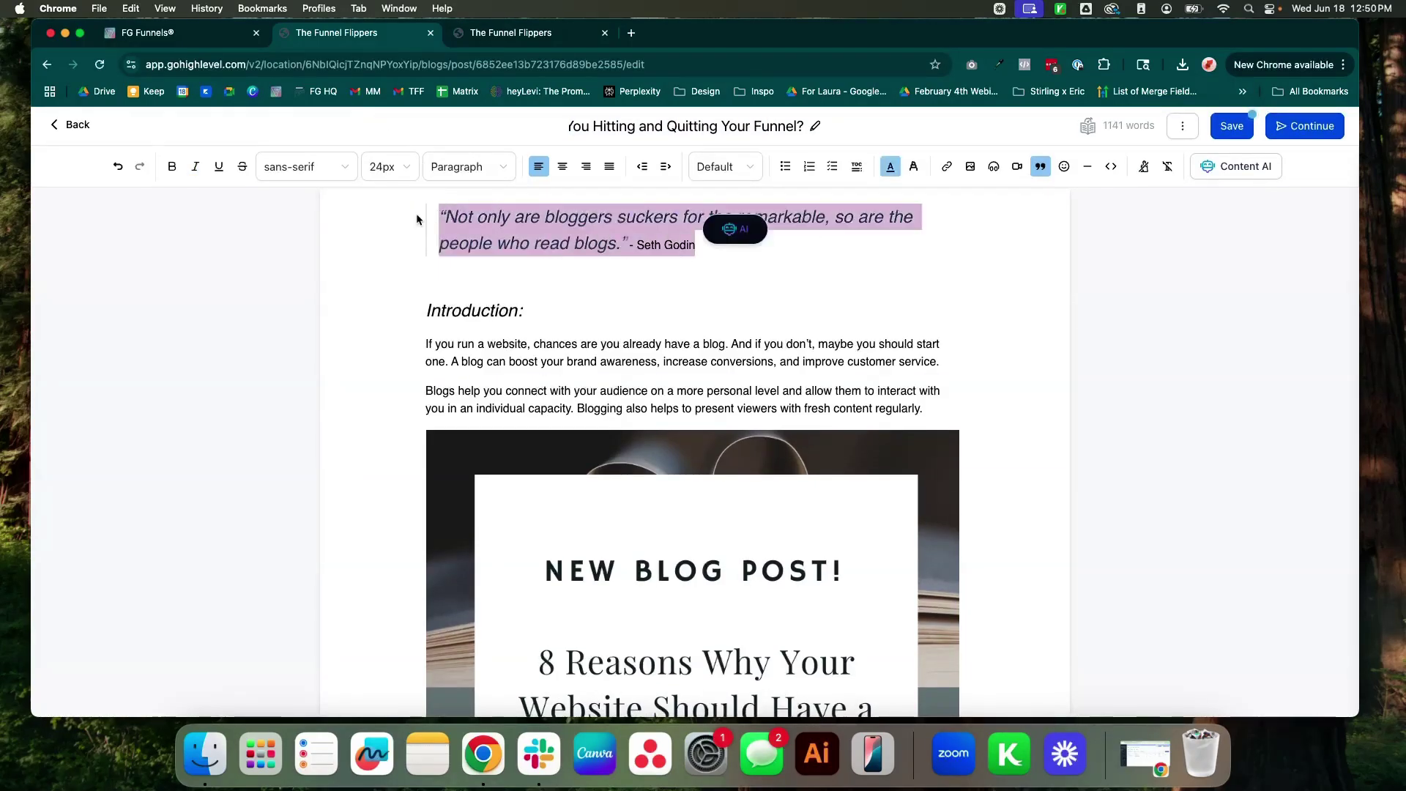
key("BackSpace")
scroll(431, 198, "down", 1)
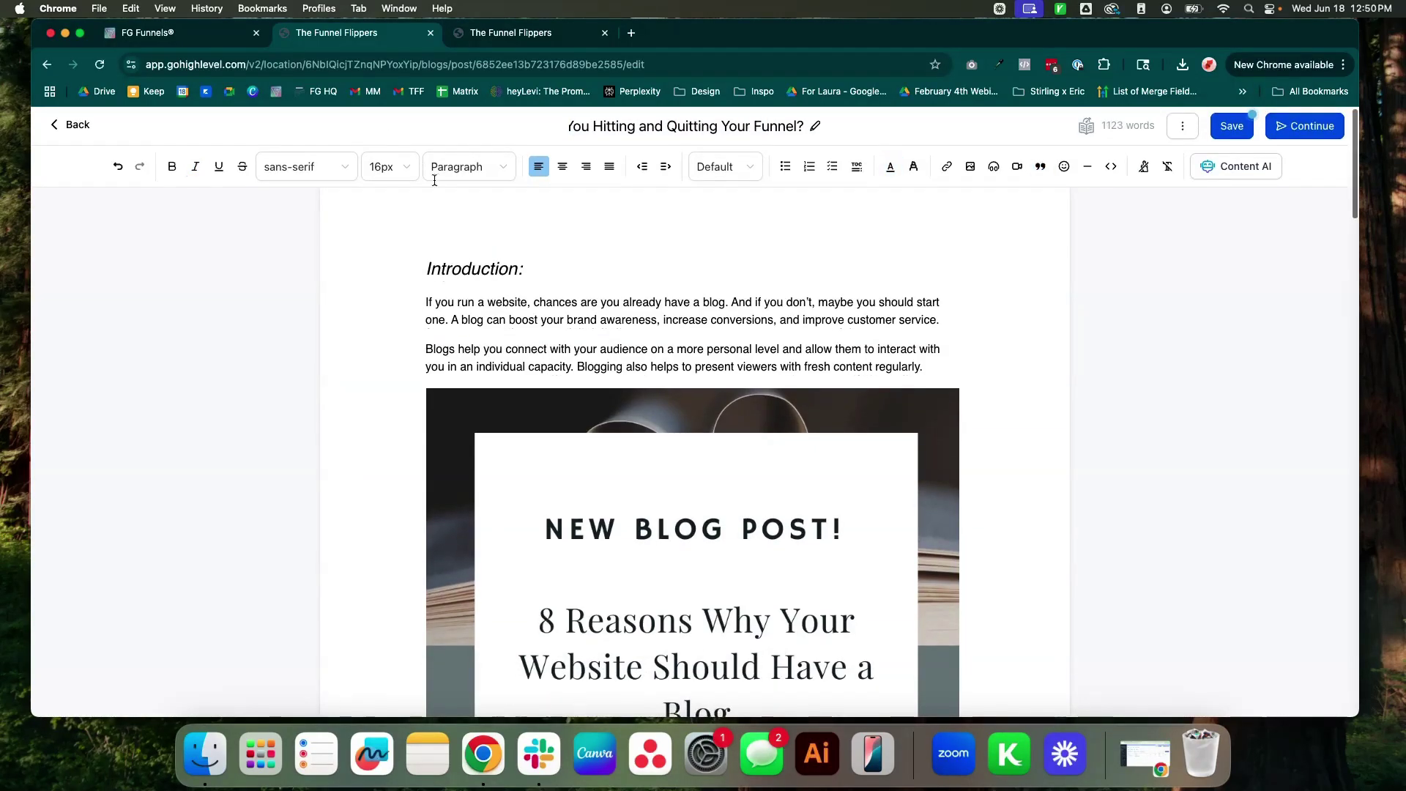
Step: Paste the FG Funnels post's italic opening heading at the top of the new post and remove the blank line
left_click(143, 33)
triple_click(555, 272)
key("super+c")
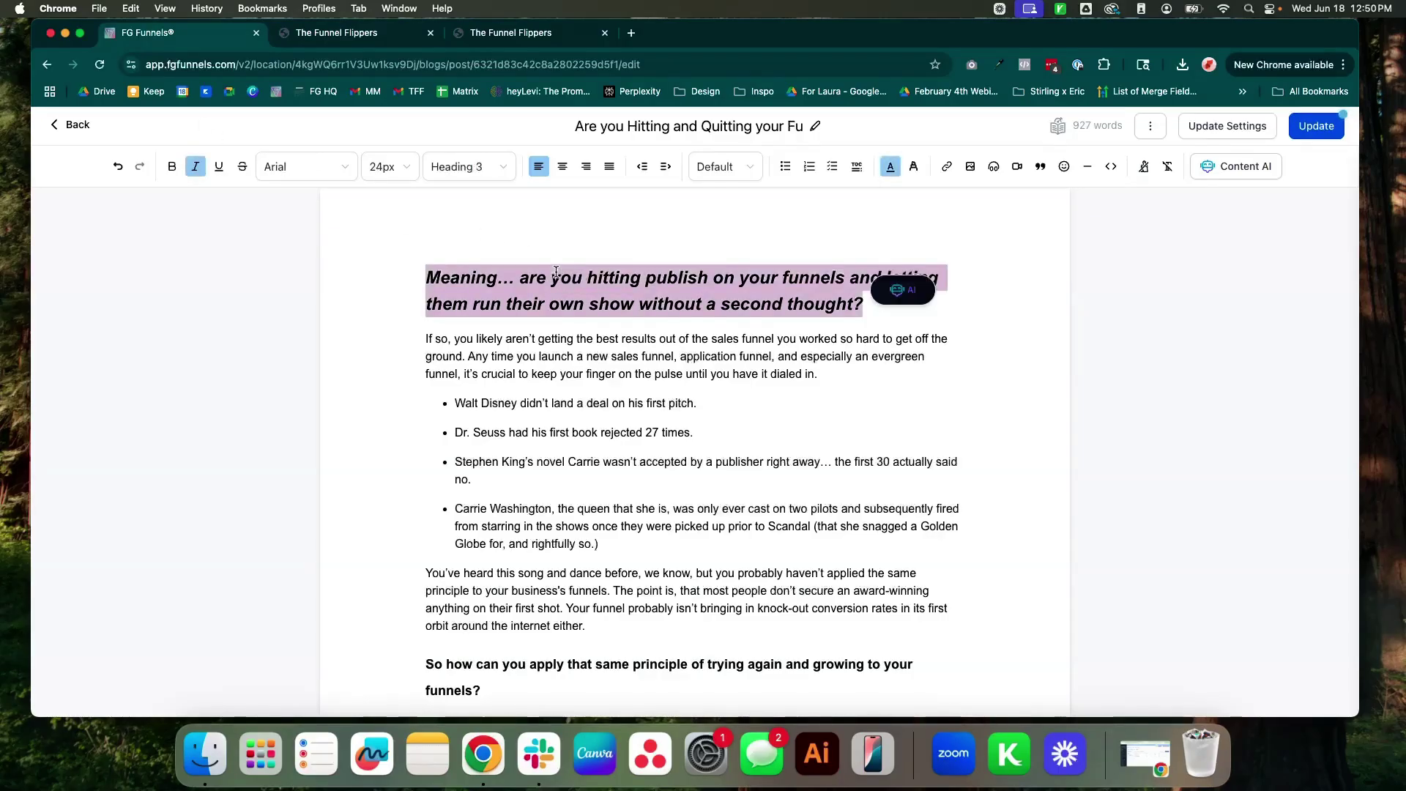
left_click(348, 27)
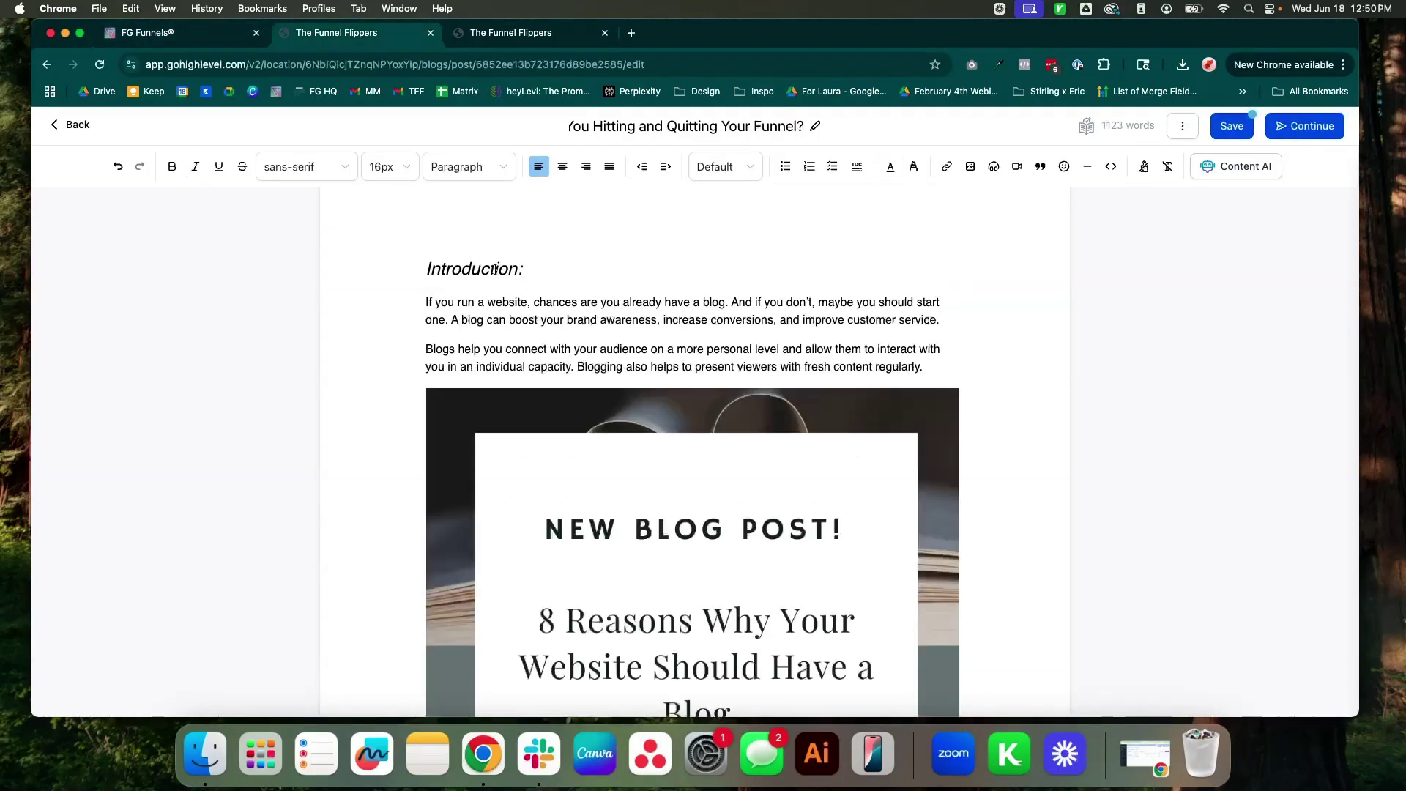
key("super+v")
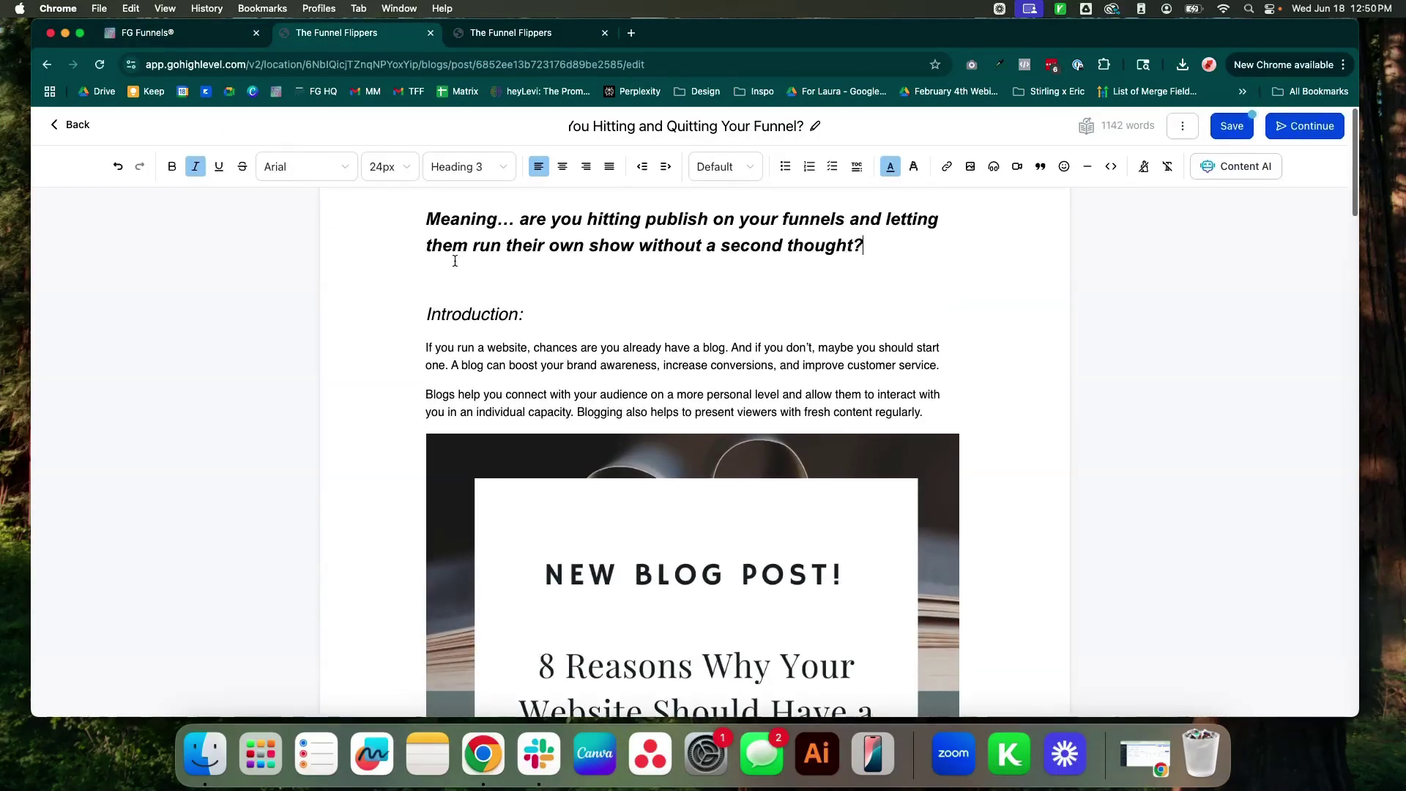
left_click(430, 271)
key("BackSpace")
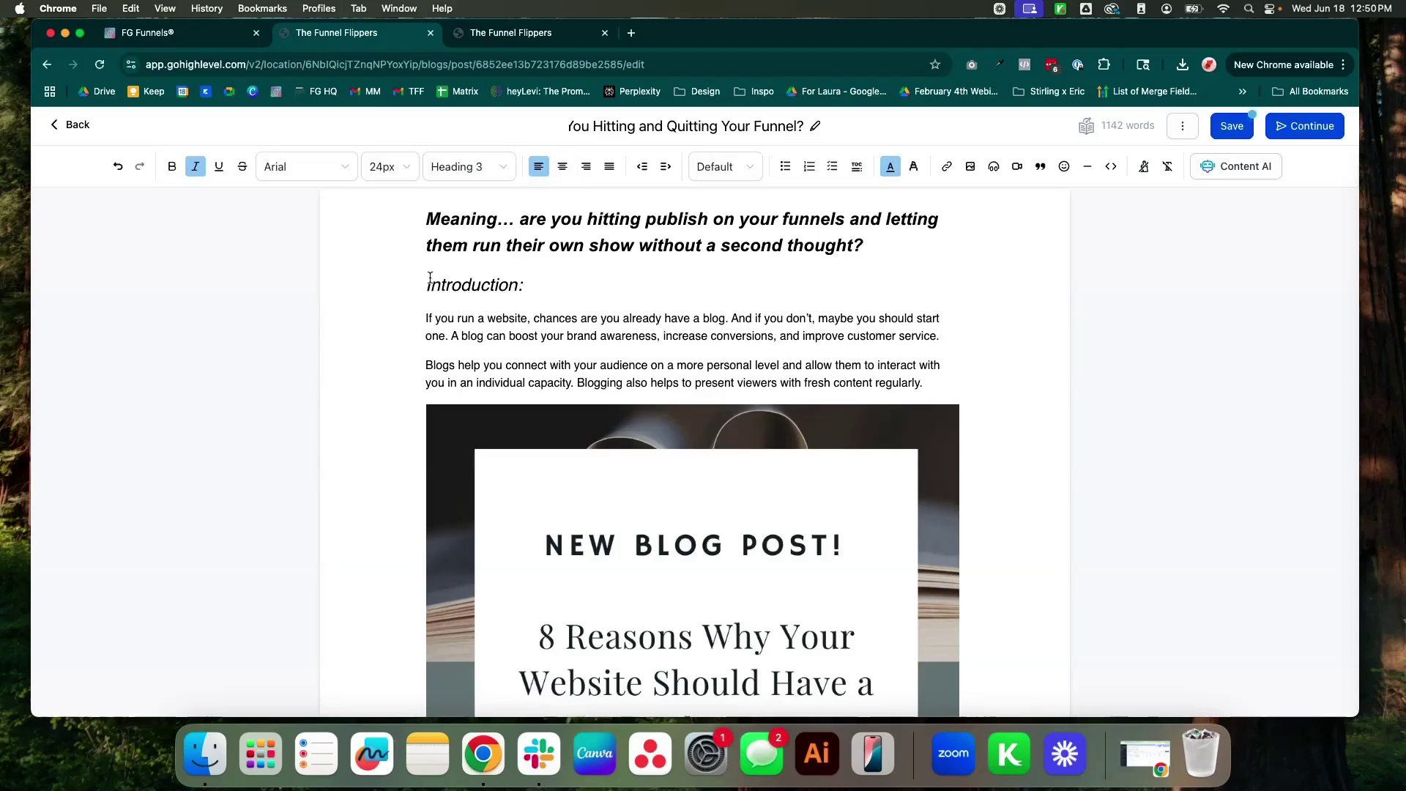
Step: Tick the media types, call to action and last checklist items, then select the remaining sample content
scroll(642, 650, "down", 20)
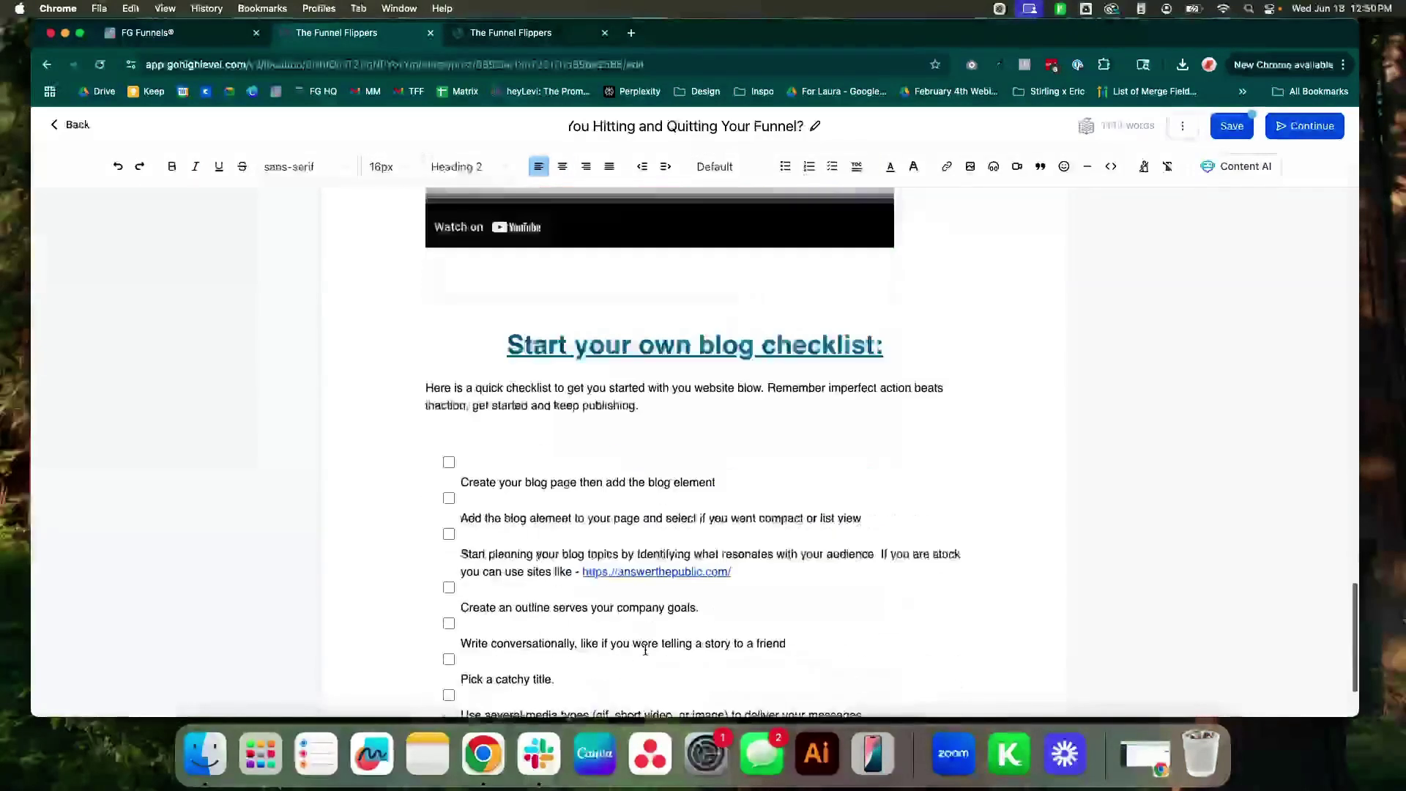
left_click(449, 675)
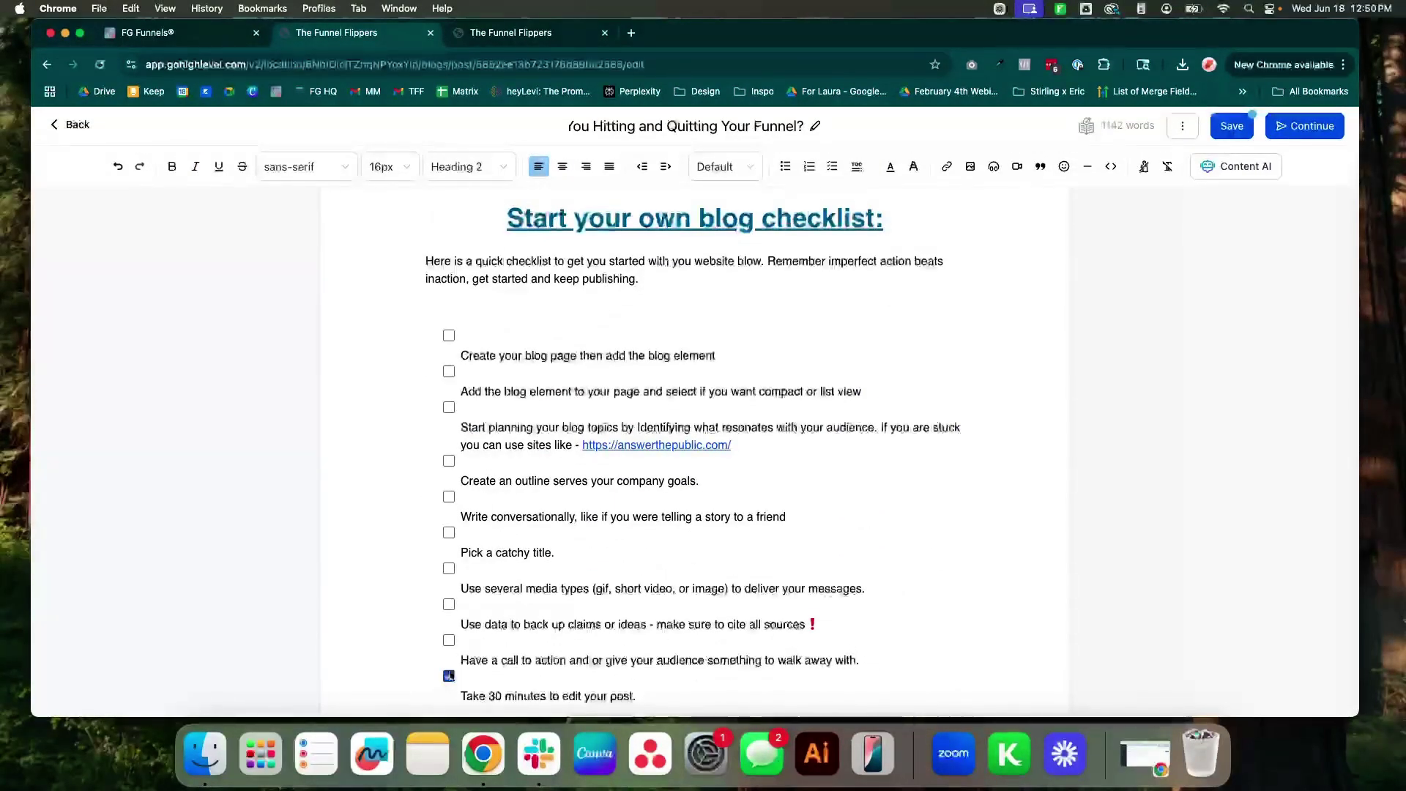
left_click(449, 639)
left_click(449, 568)
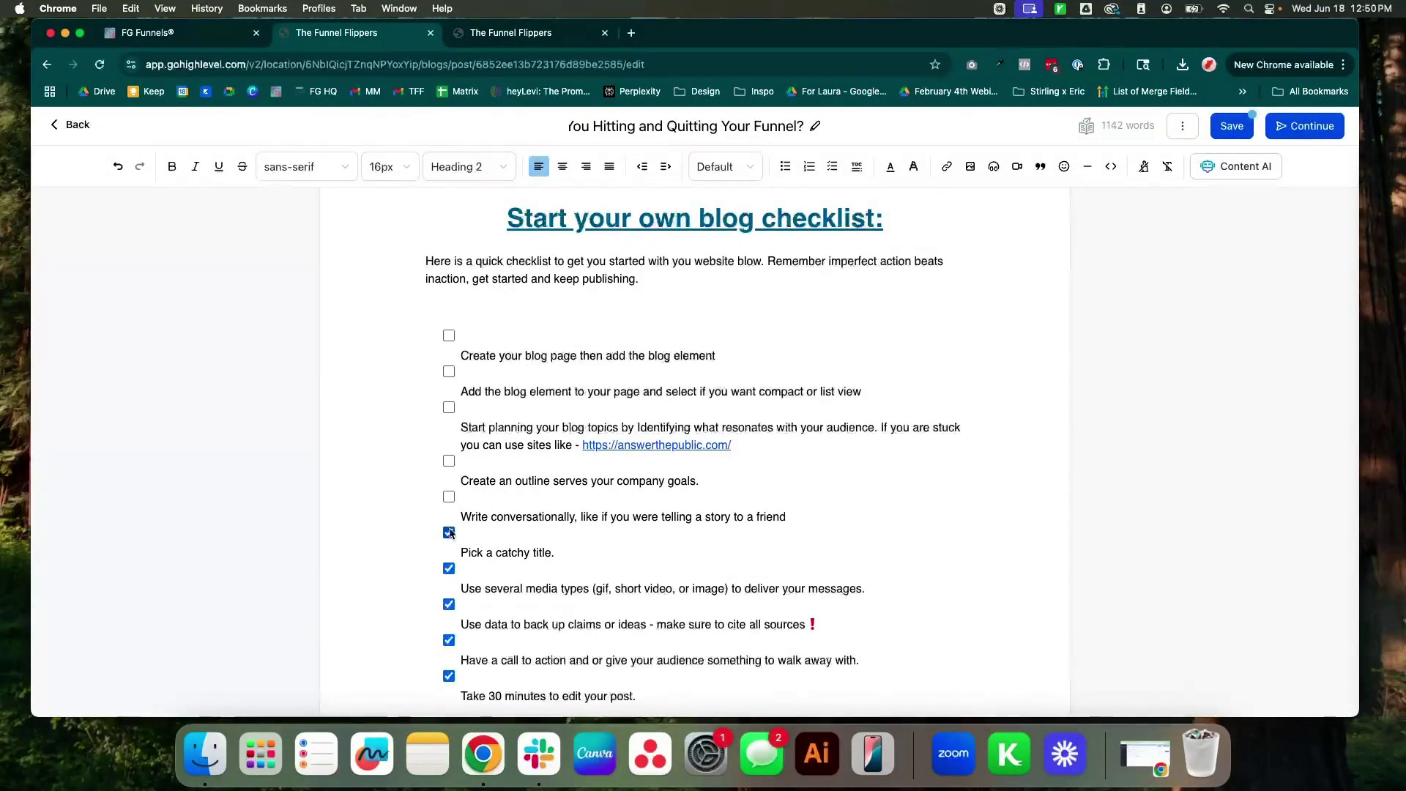
left_click_drag(658, 716, 429, 269)
Step: Replace the sample content with the full article copied from the FG Funnels post
key("BackSpace")
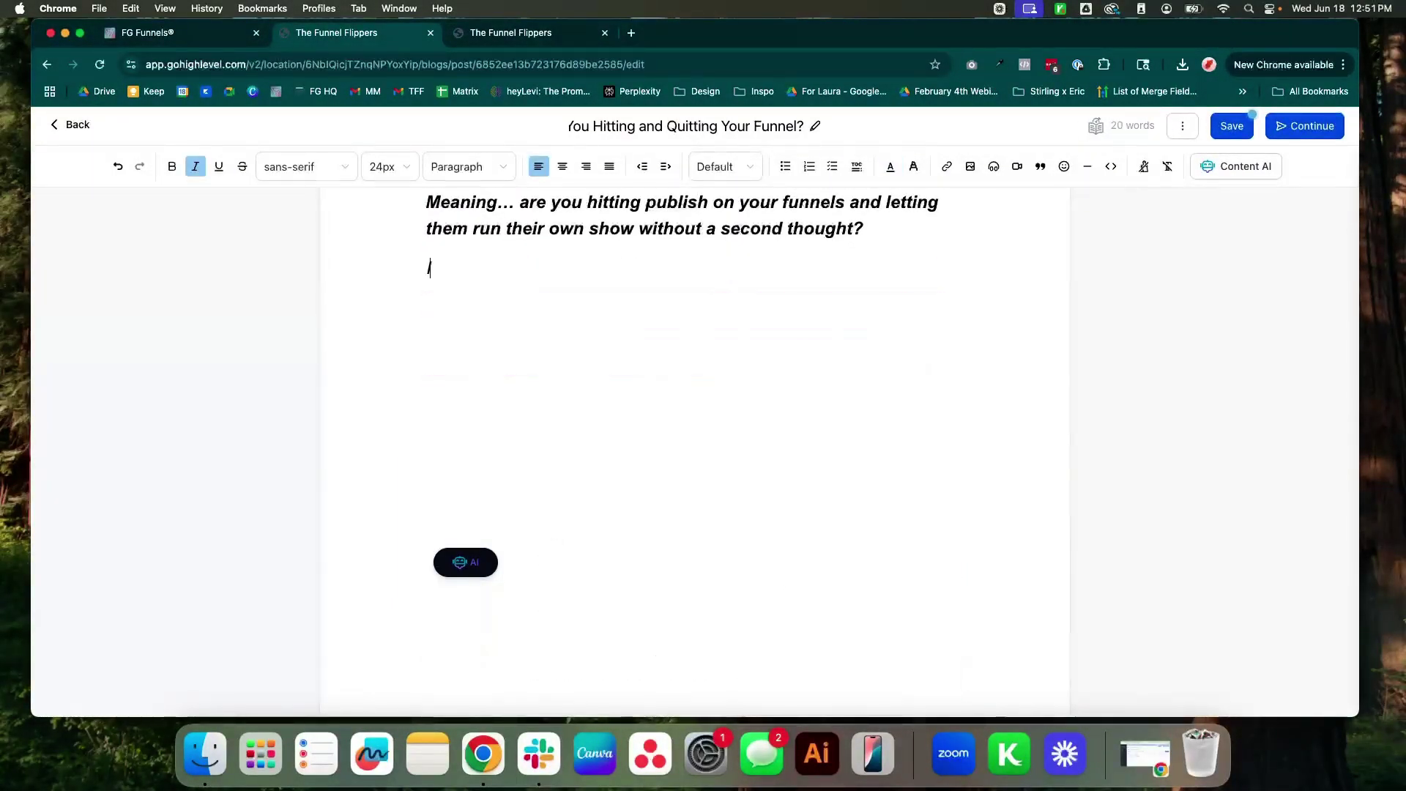
key("ctrl+Tab")
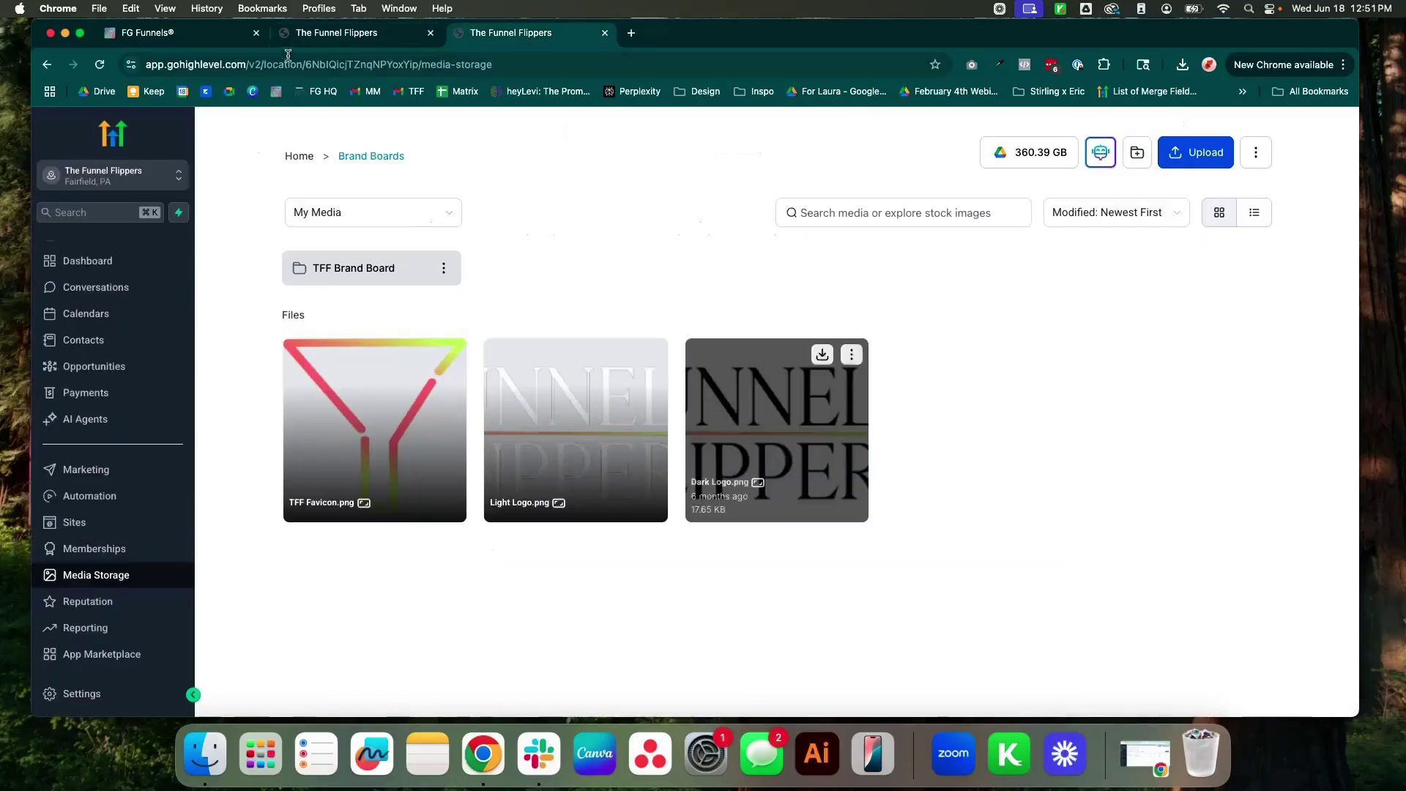
key("ctrl+Tab")
scroll(421, 274, "down", 2)
left_click(422, 274)
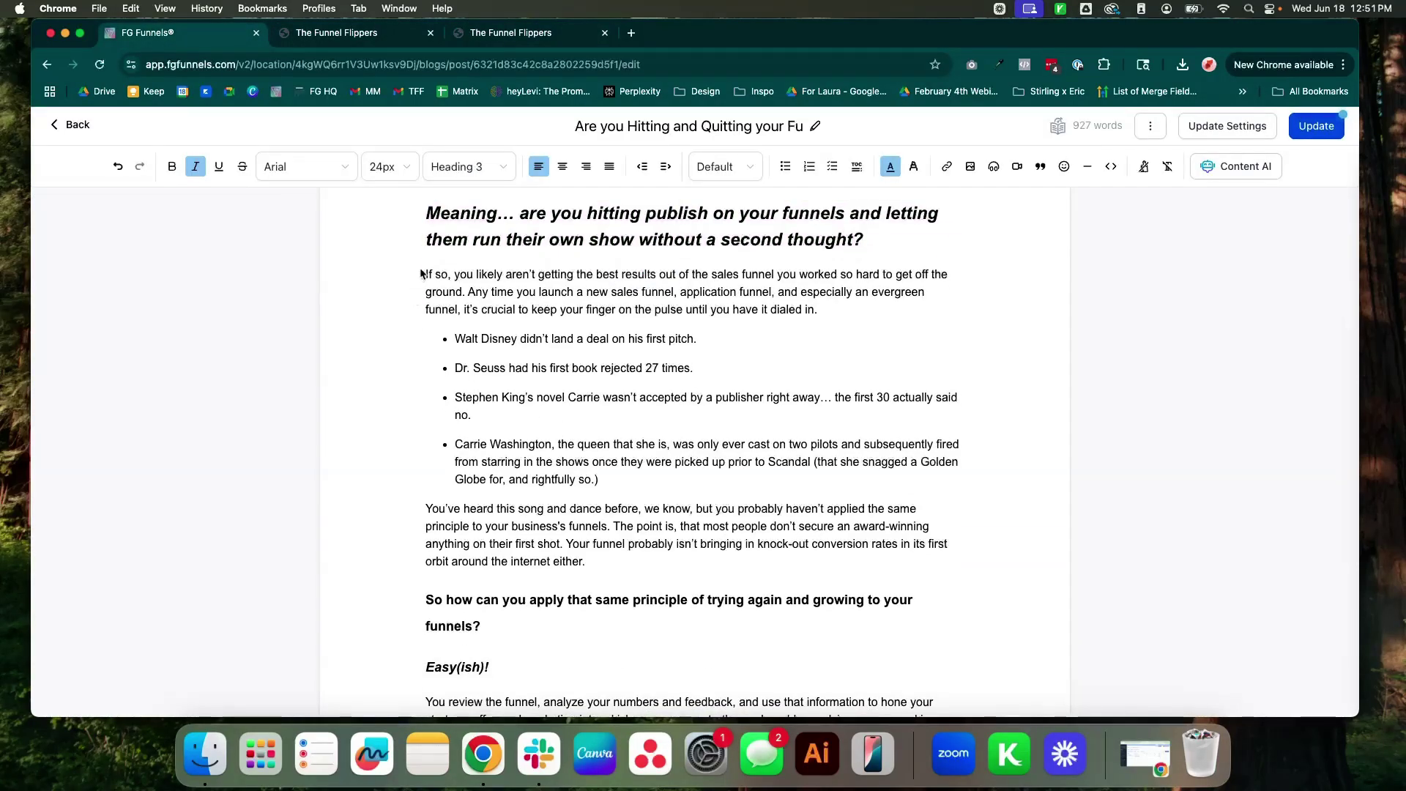
left_click_drag(425, 274, 756, 600)
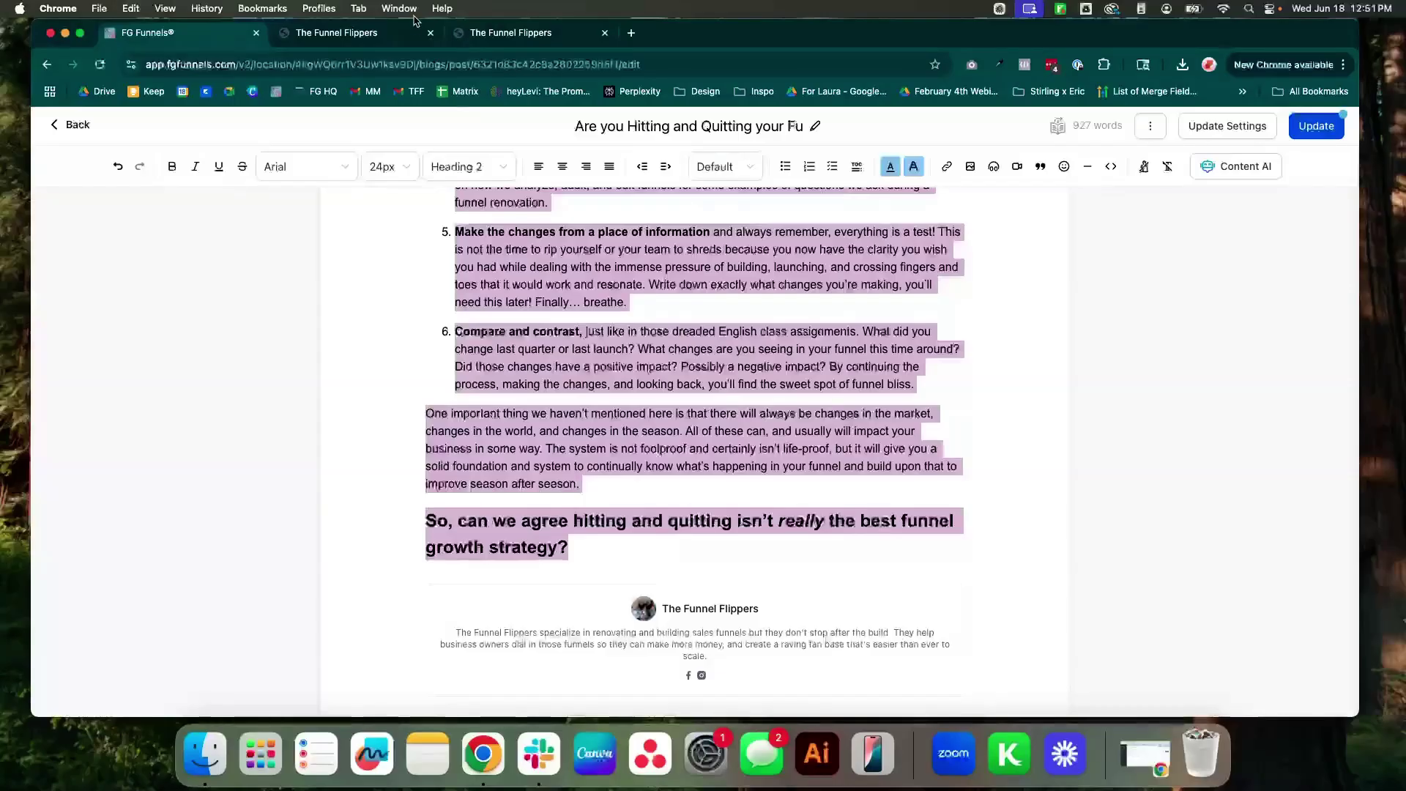
key("ctrl+Tab")
key("super+v")
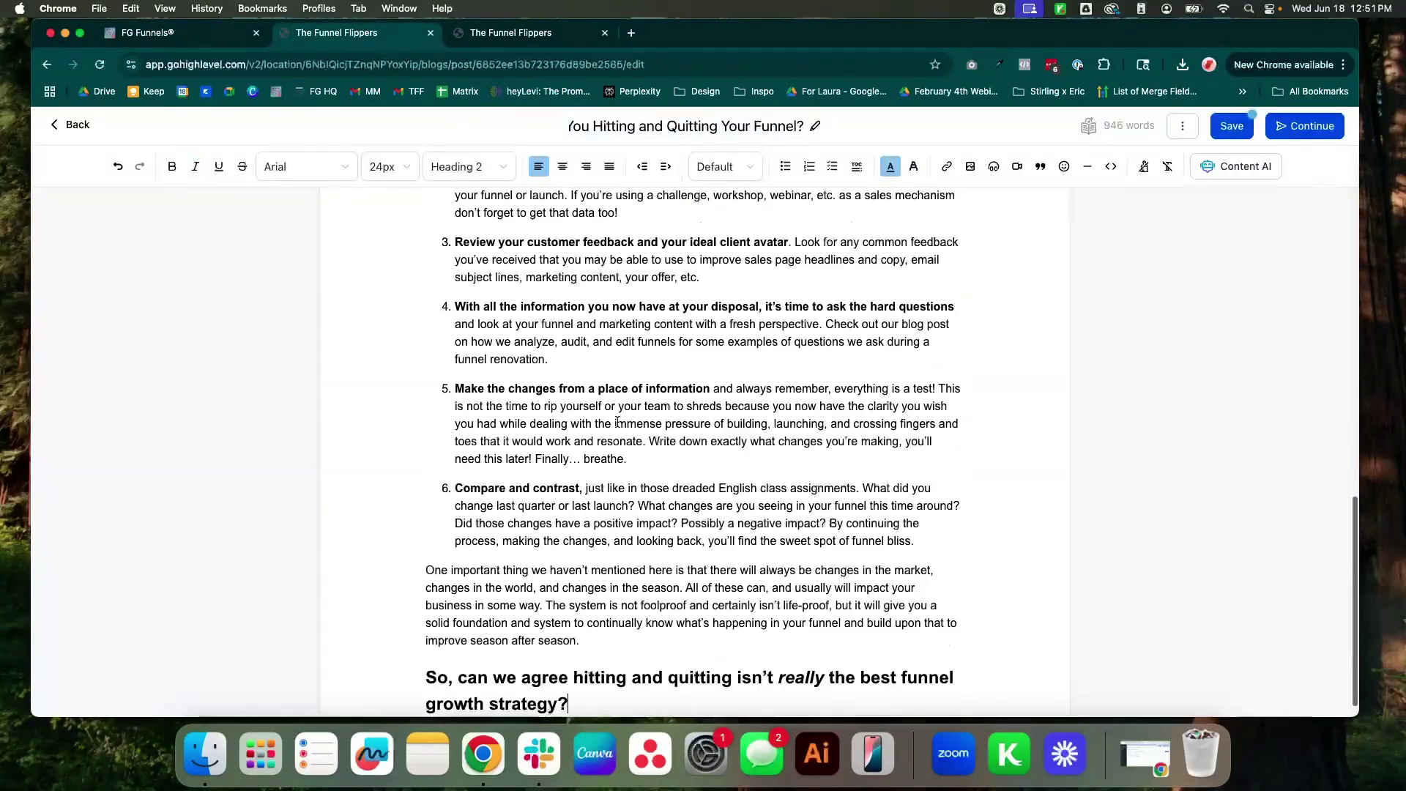
Step: Delete the duplicated 'Meaning…' heading and add spacing after the paragraph ending 'internet either.'
scroll(622, 366, "up", 5)
scroll(626, 423, "up", 10)
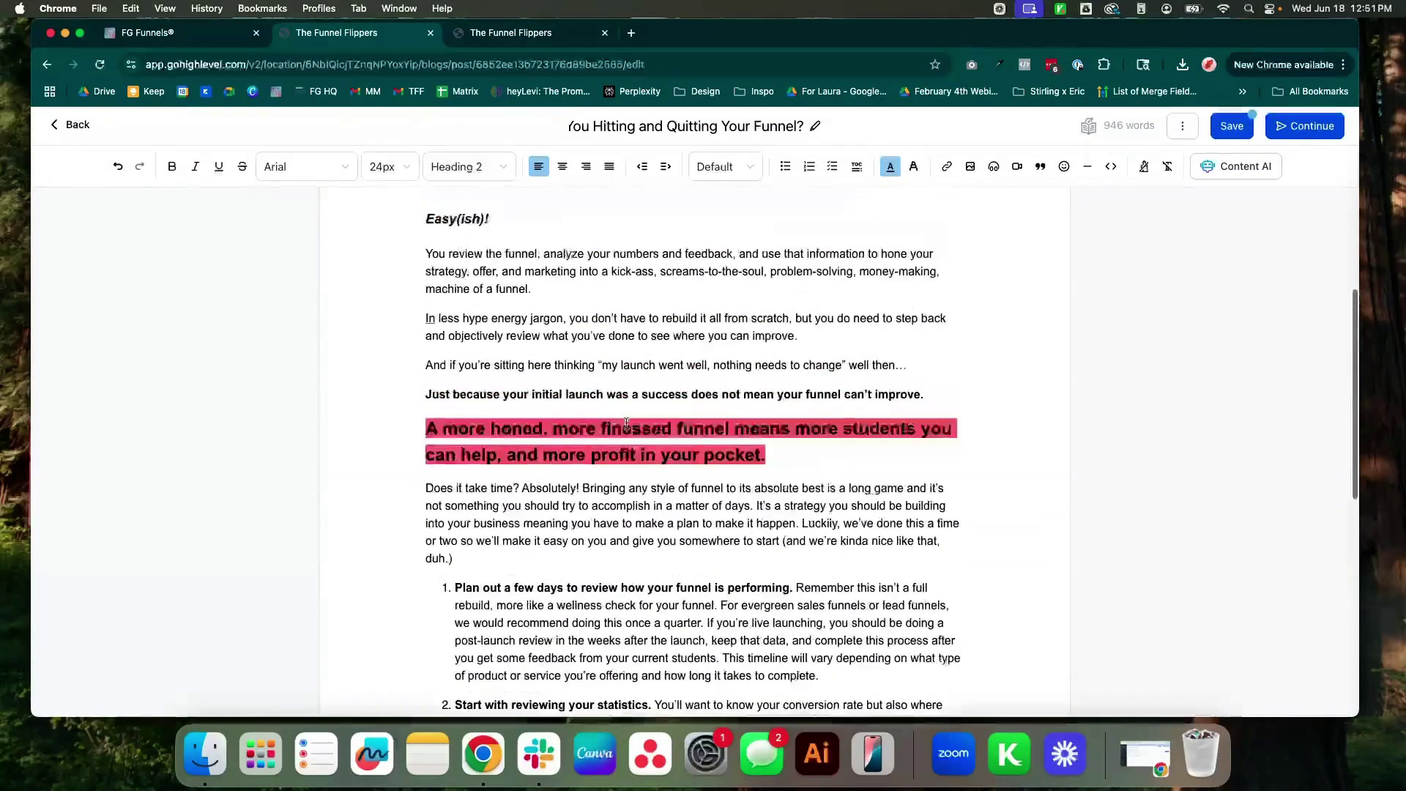
scroll(626, 424, "up", 5)
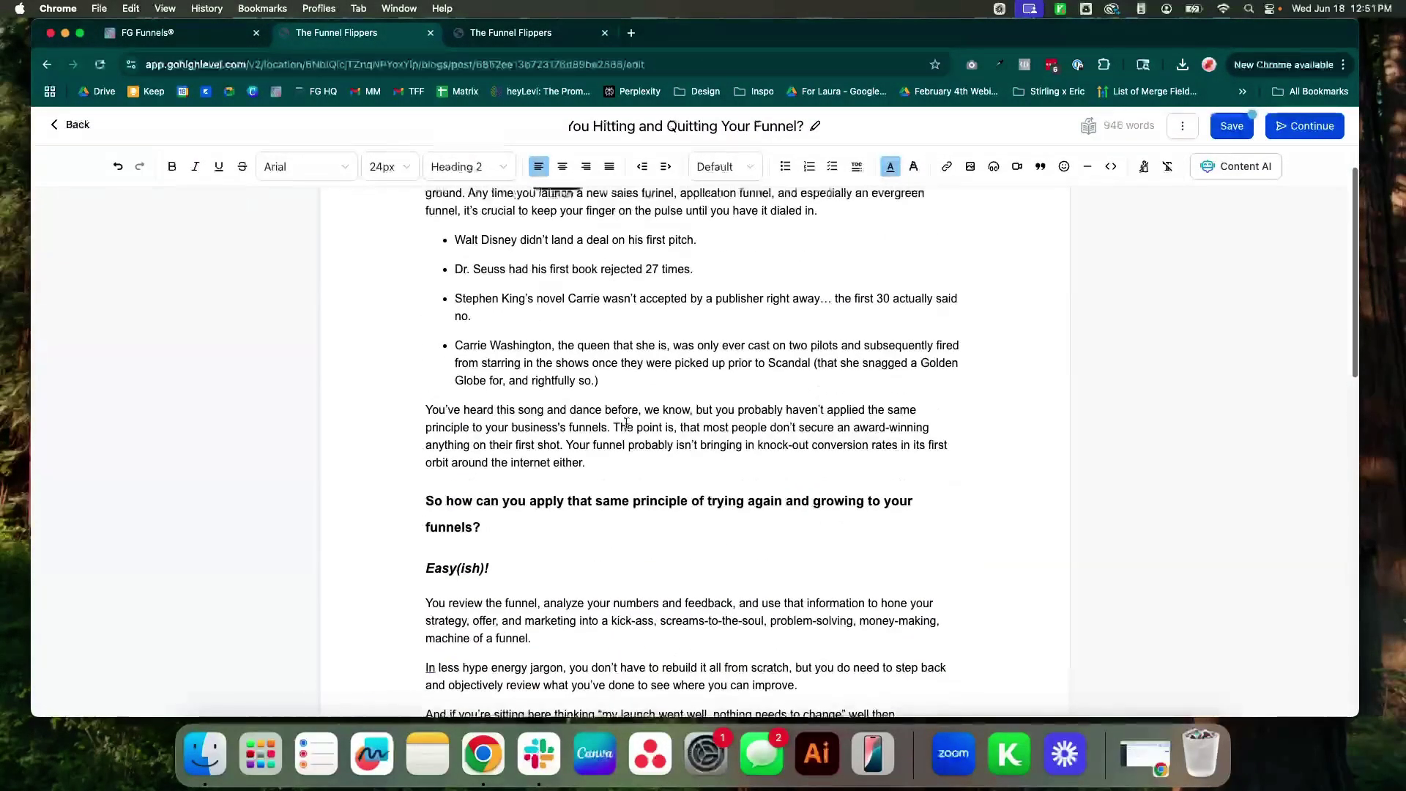
triple_click(817, 304)
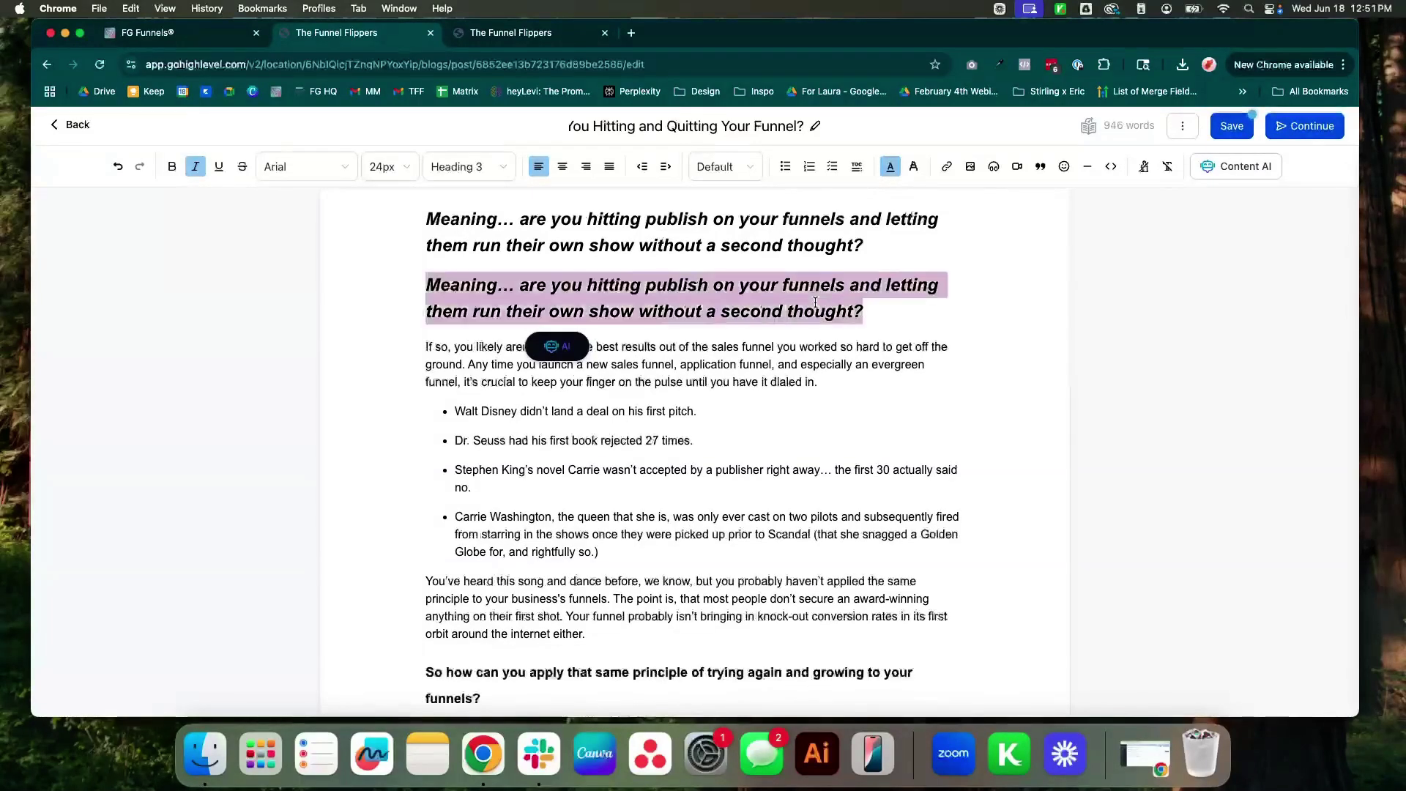
key("BackSpace")
key("BackSpace")
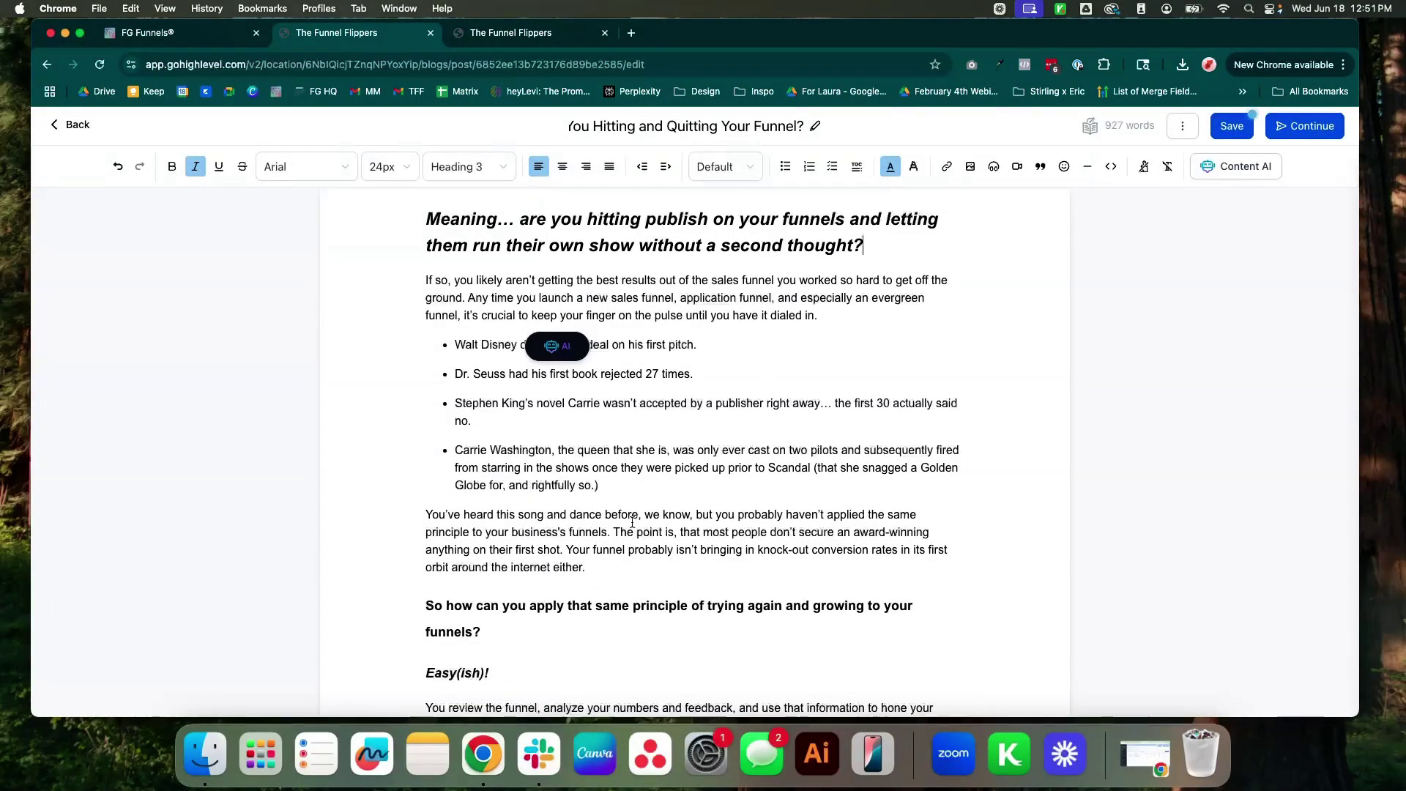
left_click(623, 562)
key("Return")
key("Return")
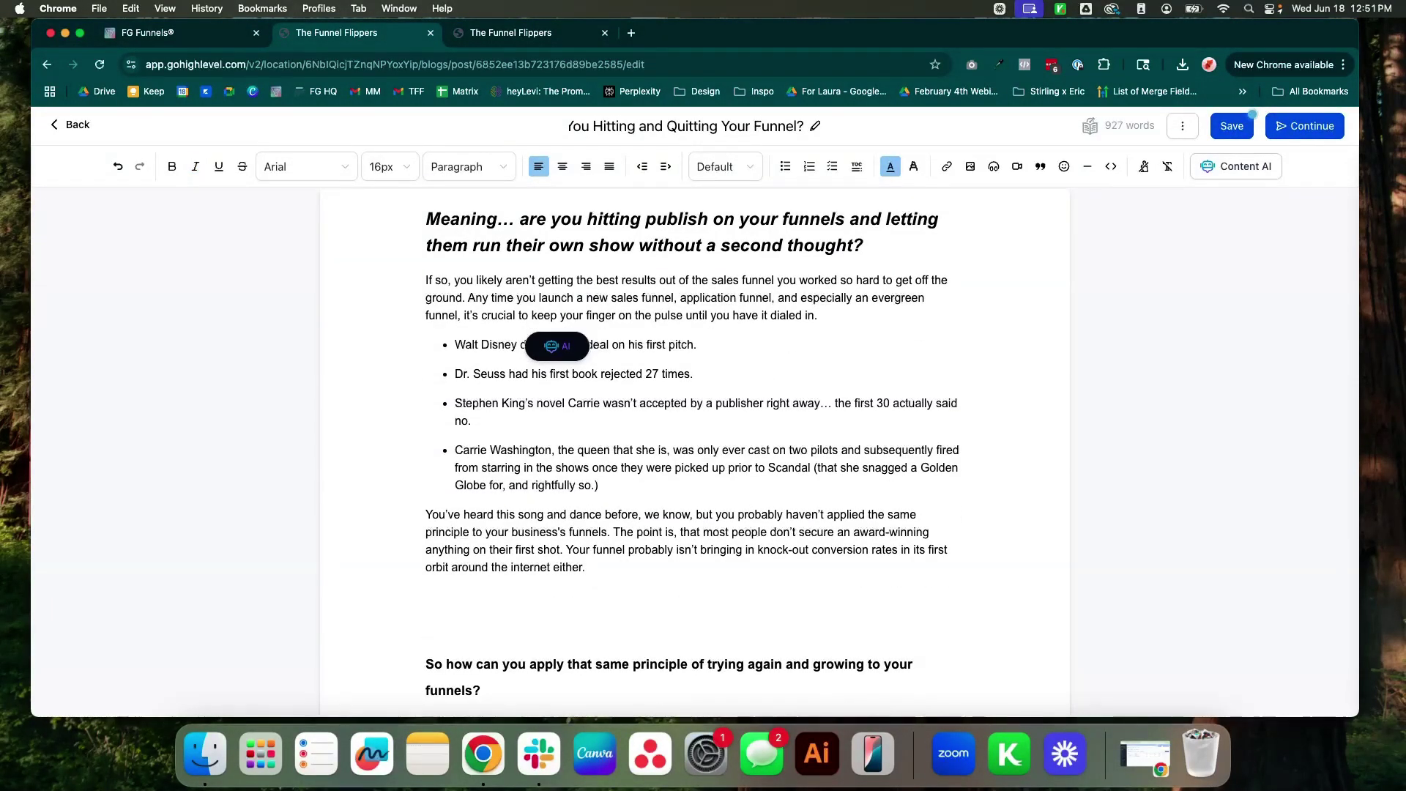
key("BackSpace")
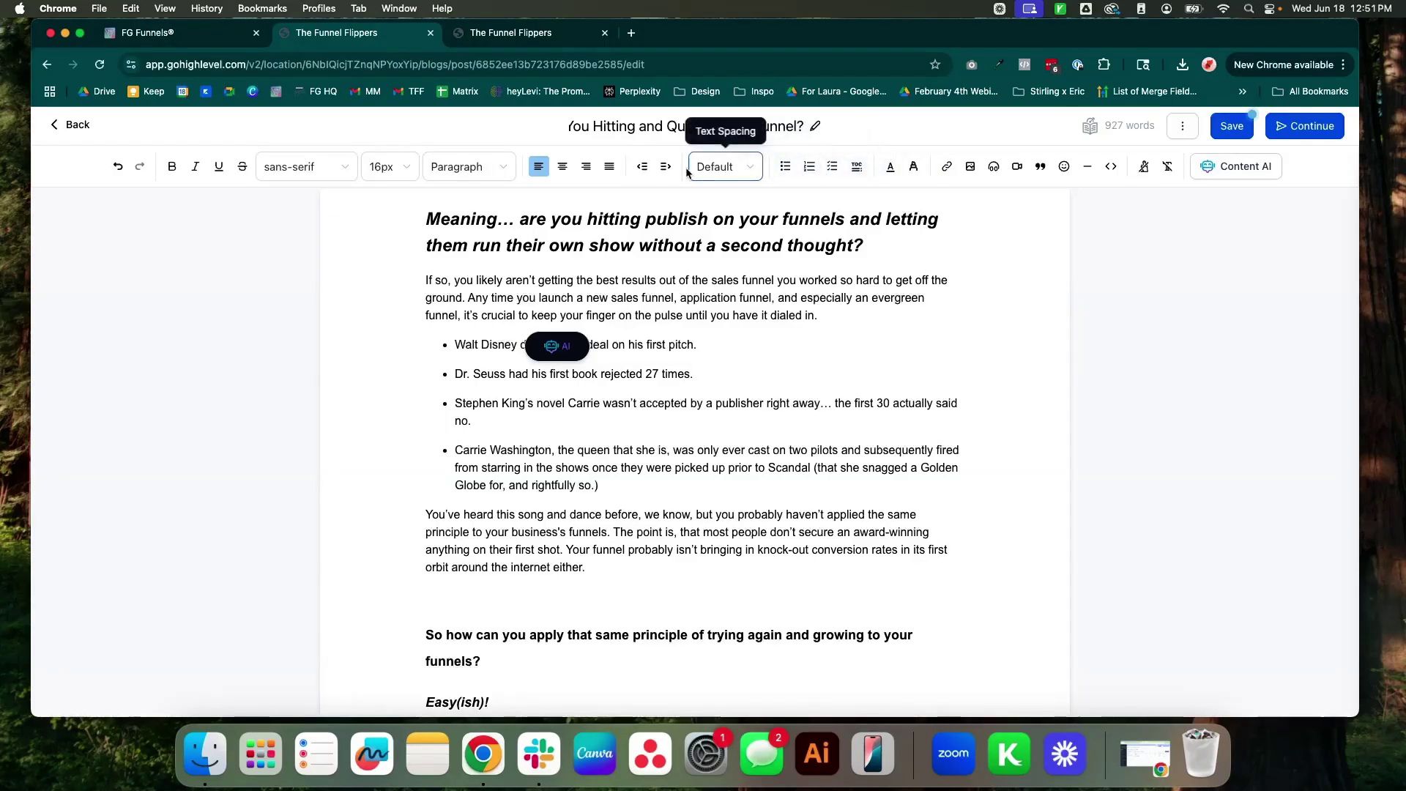
Step: Insert the media-library GIF of a cat typing on a laptop below the 'internet either.' paragraph
left_click(969, 169)
left_click(855, 229)
left_click(579, 469)
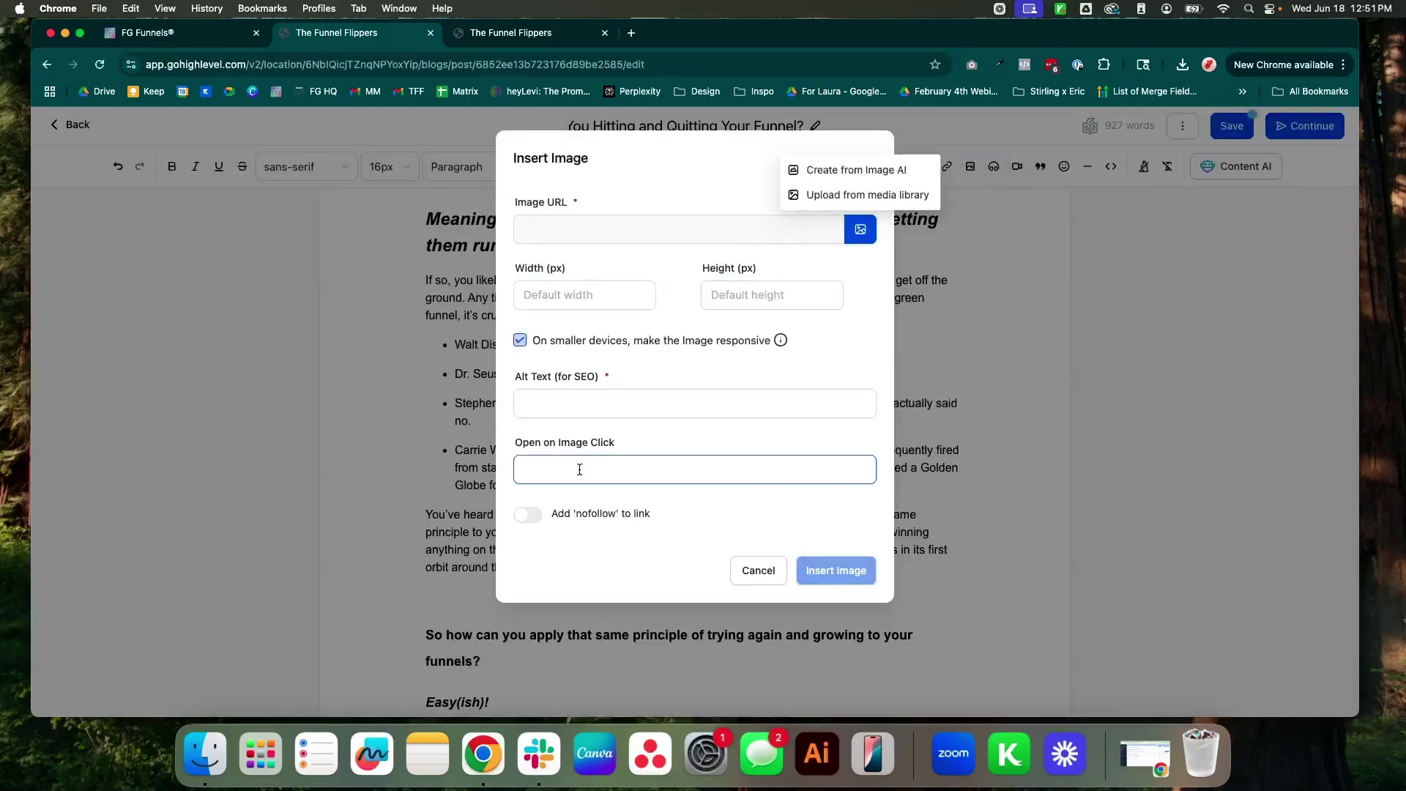
left_click(842, 194)
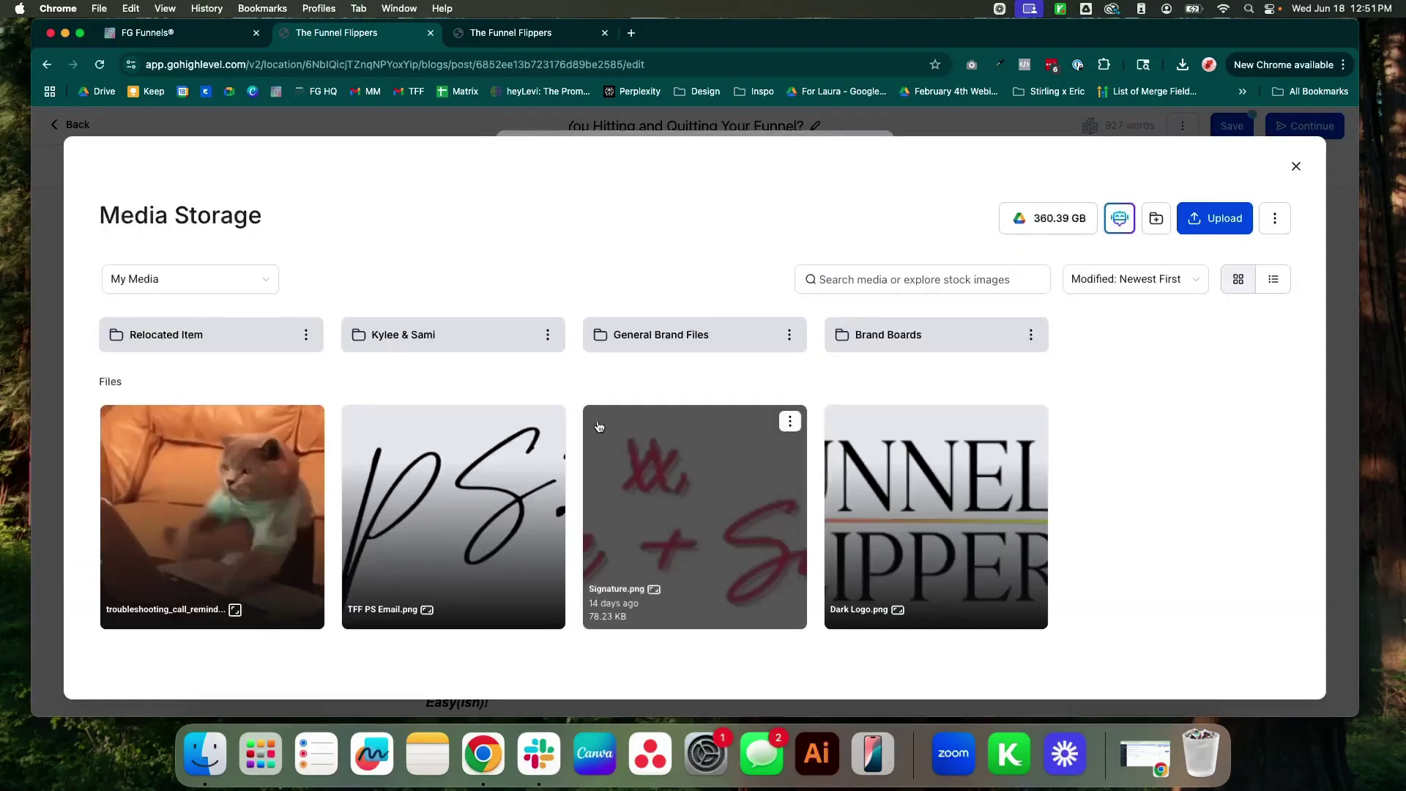
scroll(213, 498, "down", 1)
left_click(212, 476)
left_click(1264, 676)
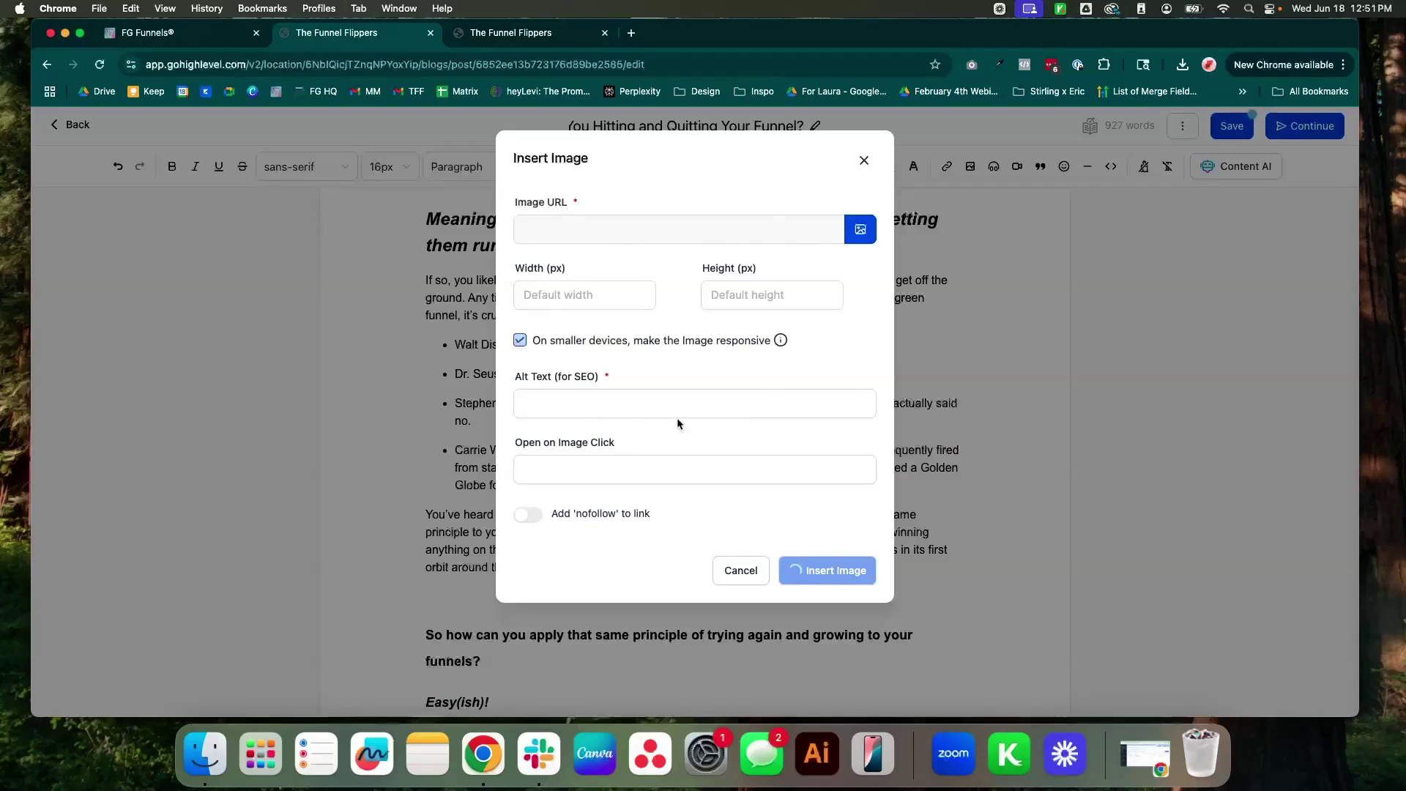
left_click(835, 564)
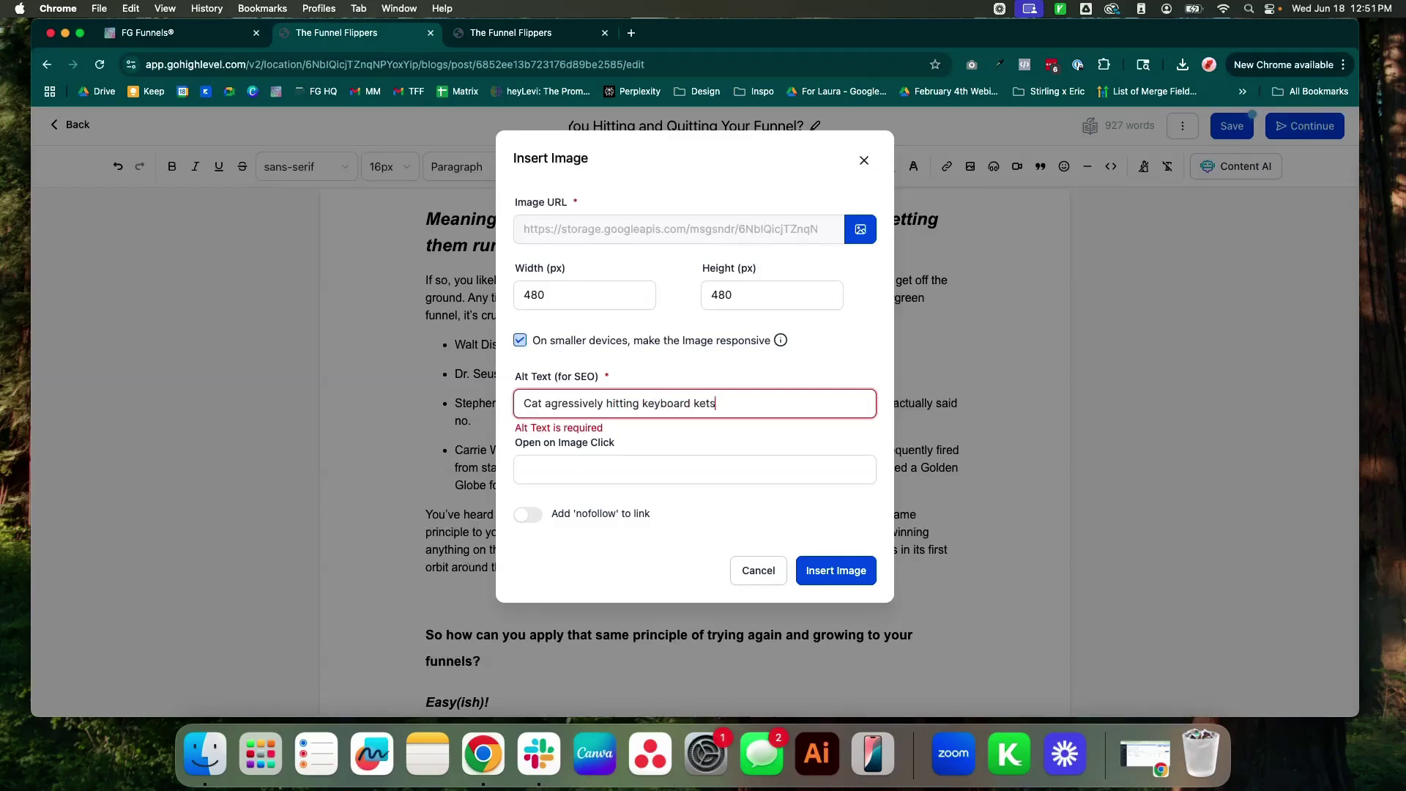
left_click(835, 570)
scroll(742, 474, "down", 6)
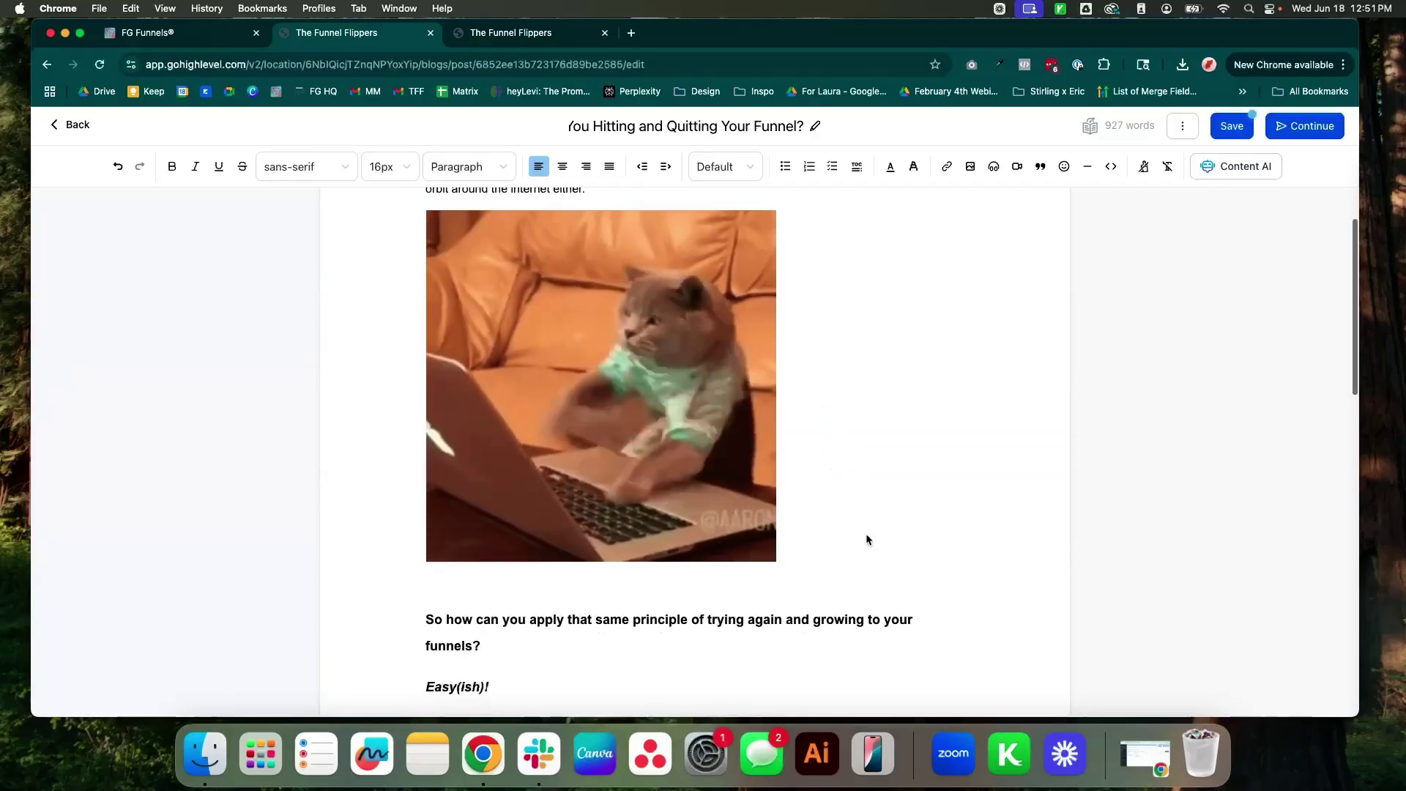
Step: Turn numbered steps 1–6, ending at 'bliss.', into a checkbox to-do list
scroll(867, 549, "up", 5)
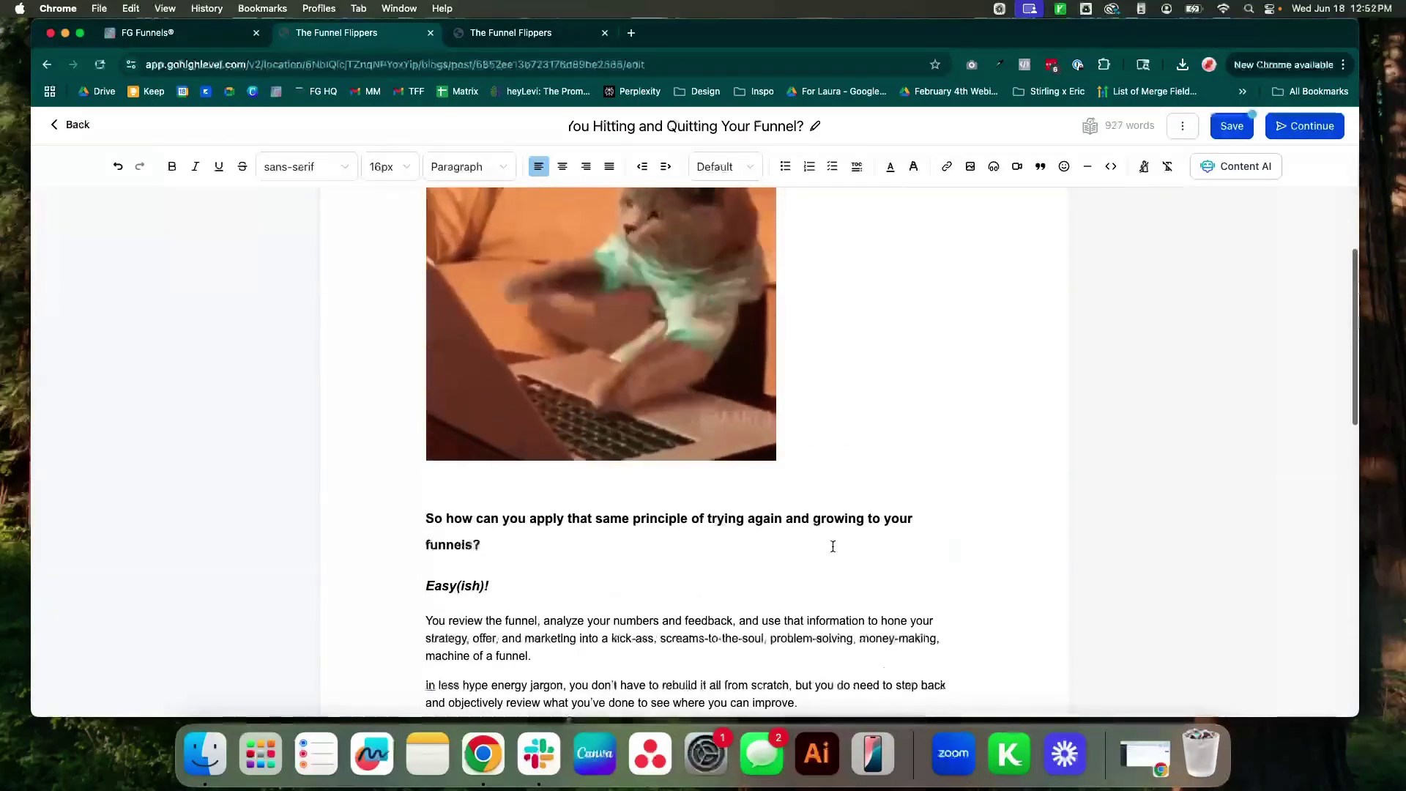
scroll(878, 487, "up", 5)
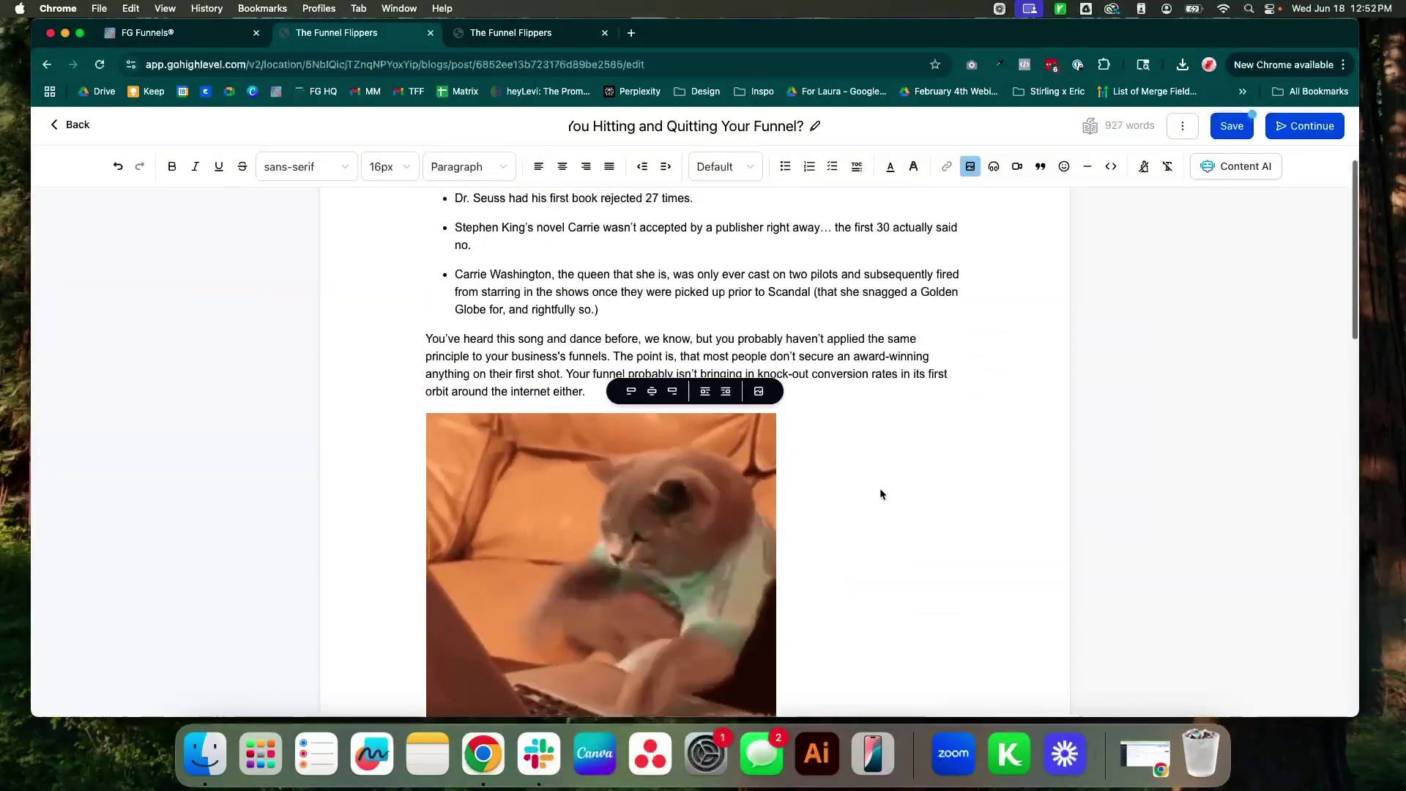
scroll(879, 488, "down", 10)
scroll(870, 492, "down", 8)
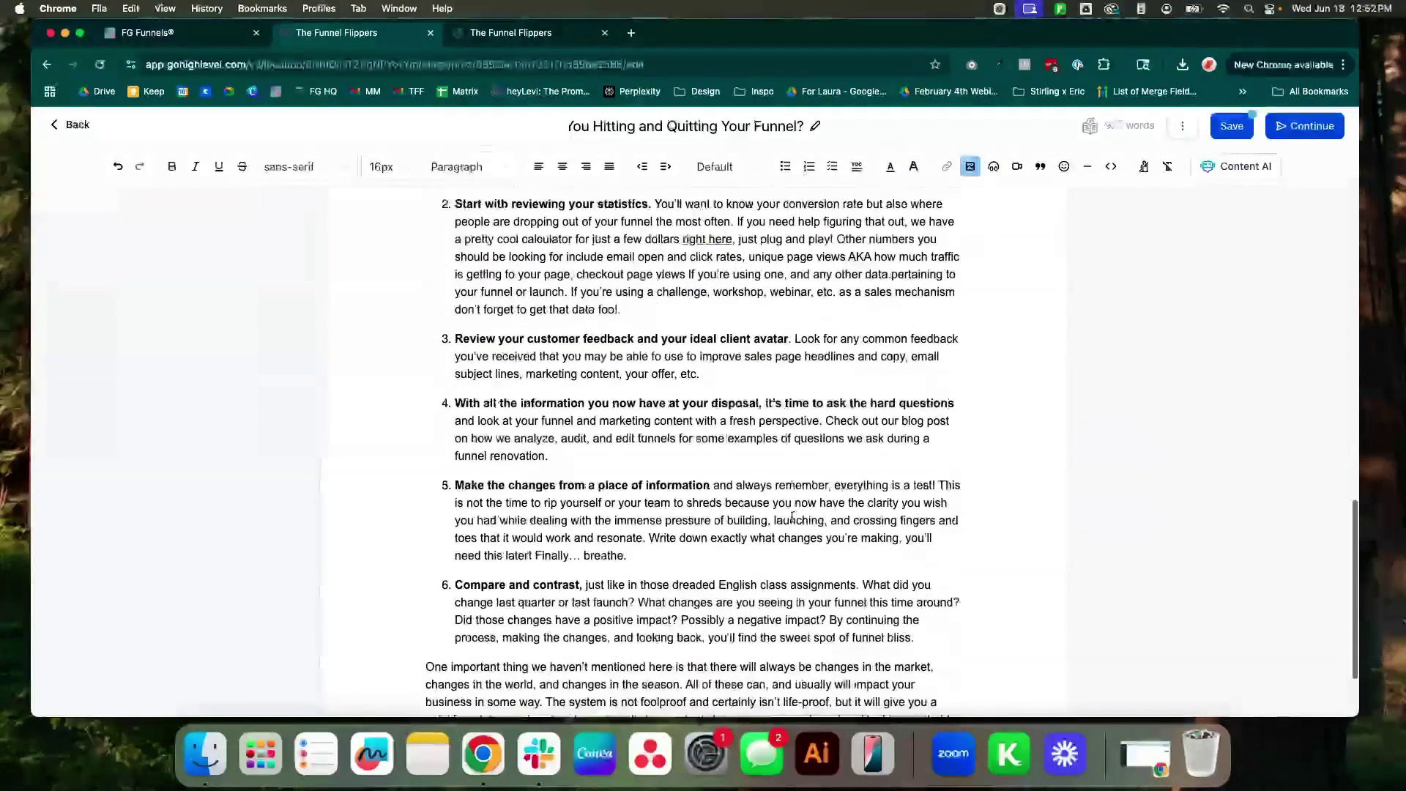
scroll(821, 559, "up", 2)
scroll(821, 559, "down", 4)
scroll(915, 622, "up", 3)
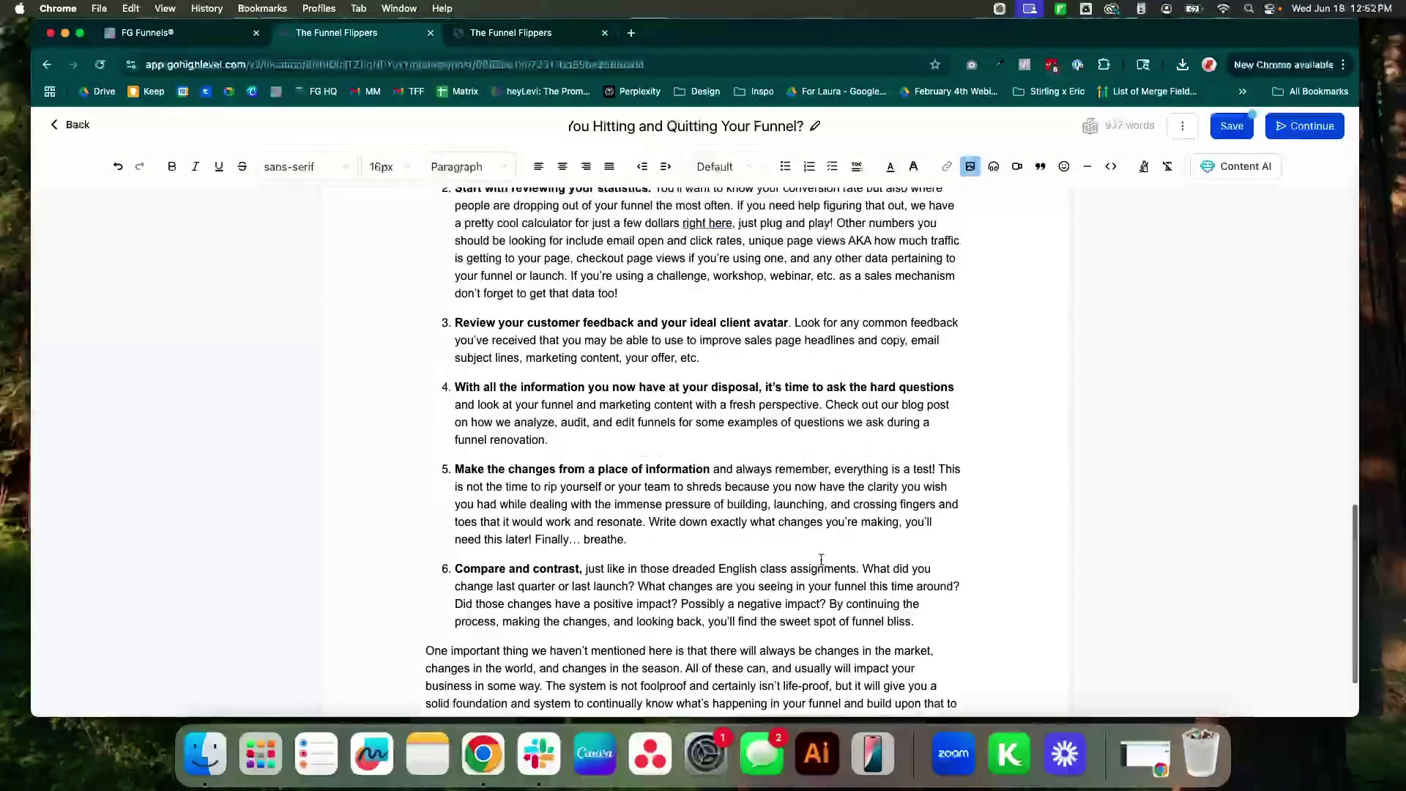
left_click(935, 651)
left_click_drag(934, 651, 462, 234)
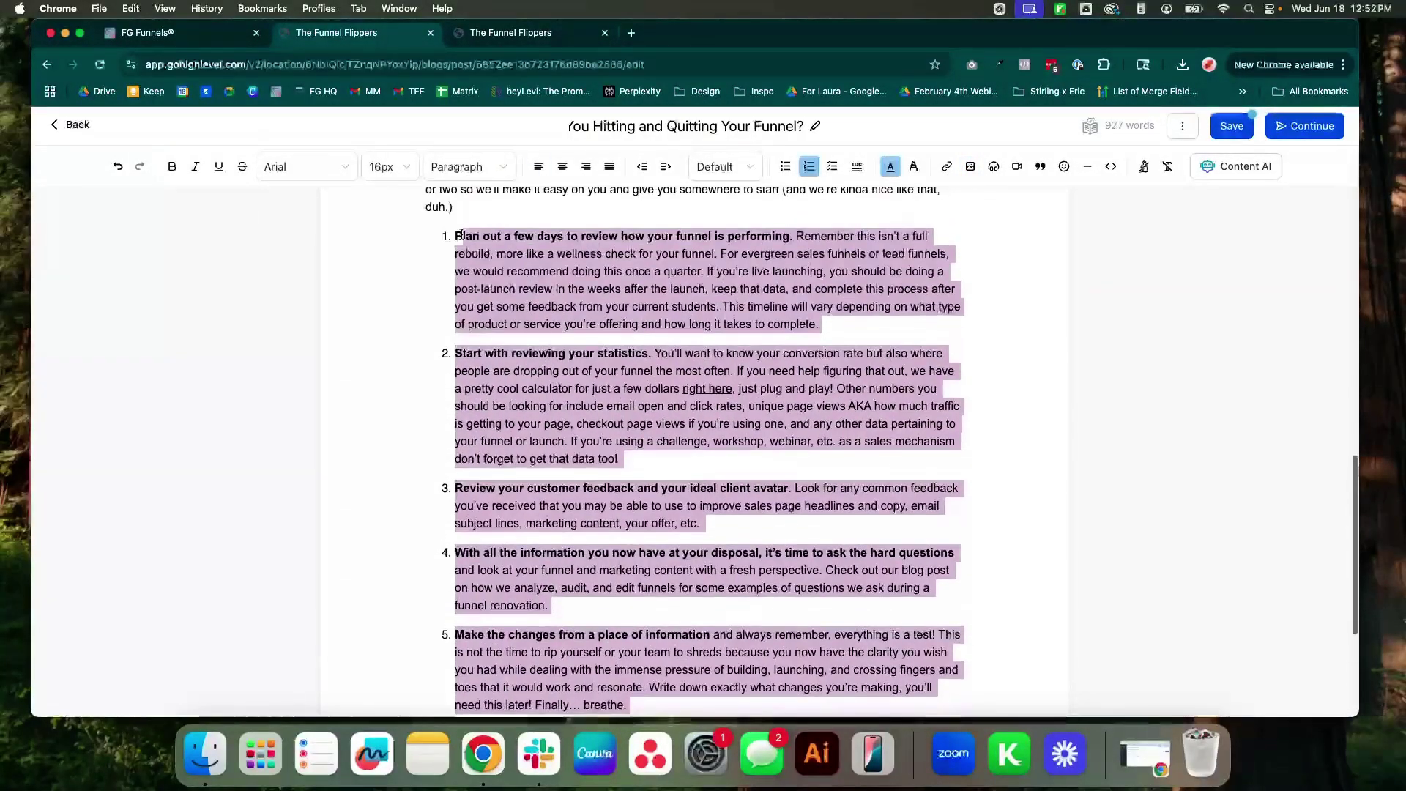
left_click(835, 167)
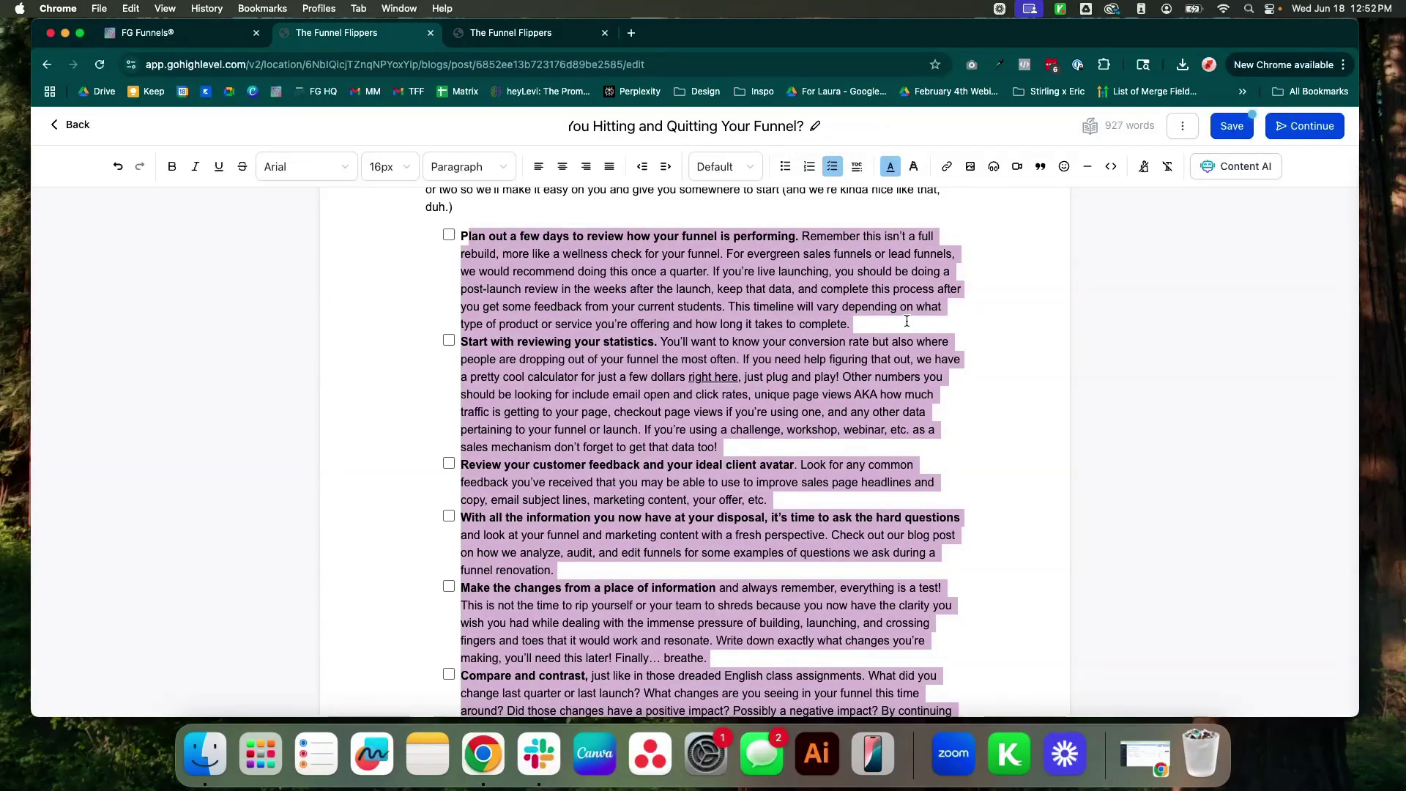
left_click(882, 465)
Step: Save the blog post with the article and cat GIF in place
scroll(742, 451, "up", 2)
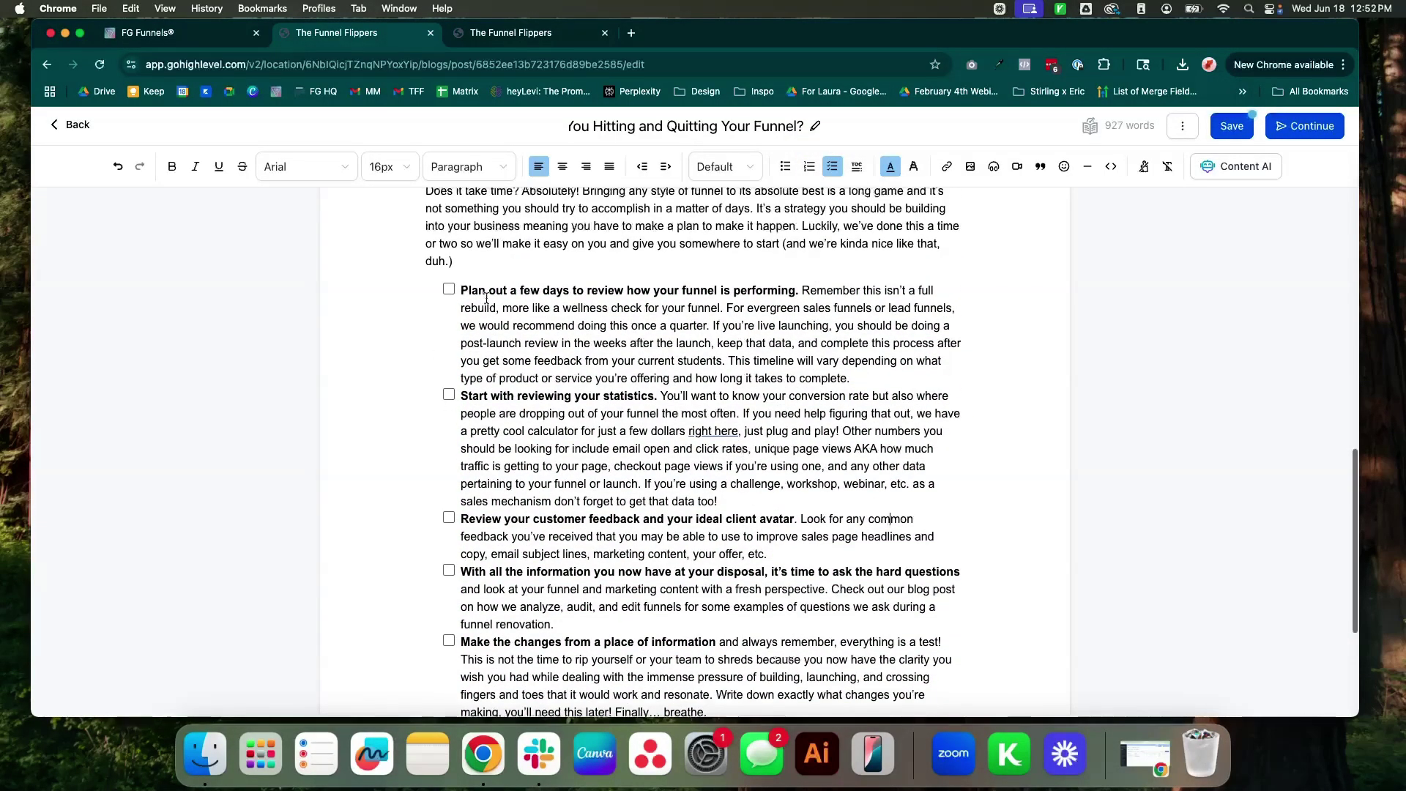
scroll(464, 250, "down", 1)
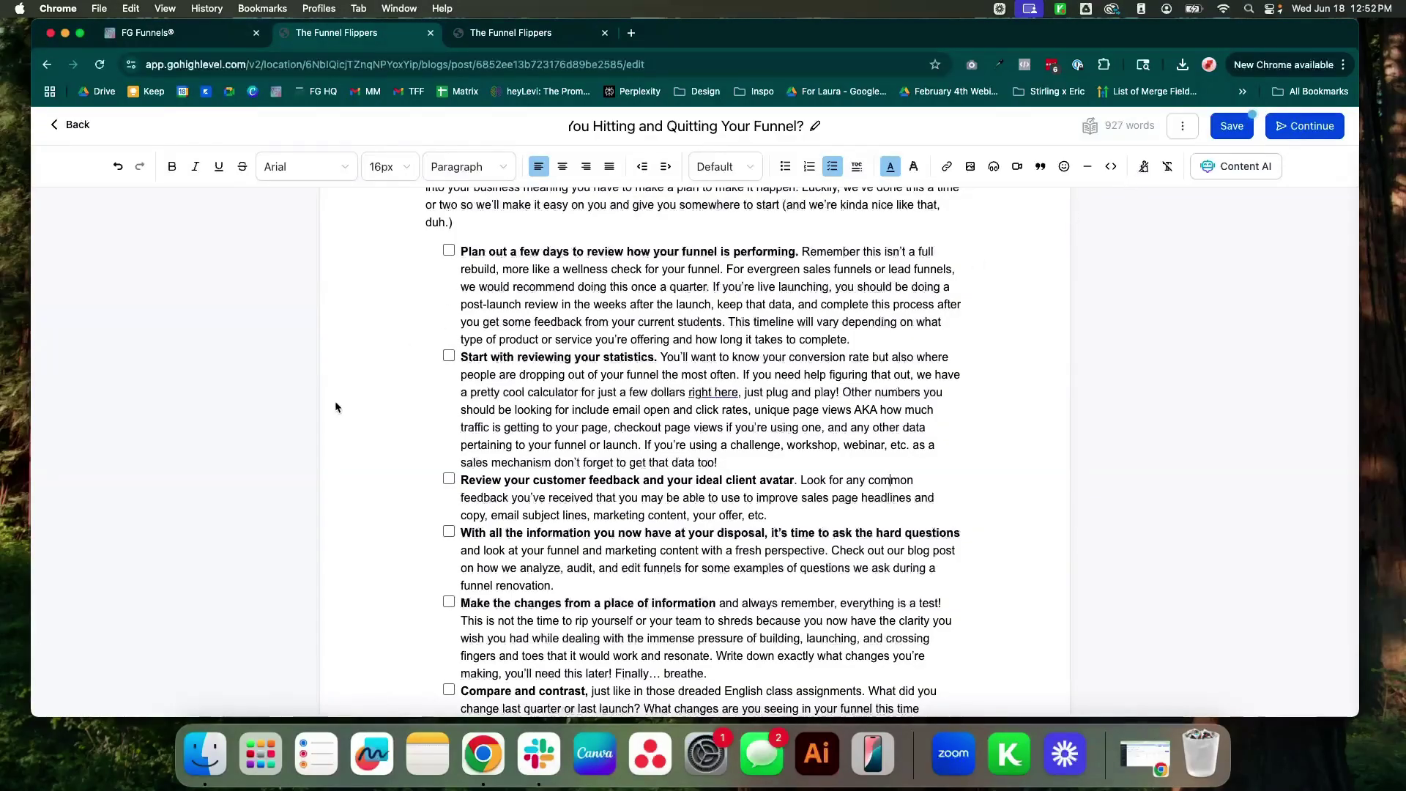
scroll(605, 460, "down", 5)
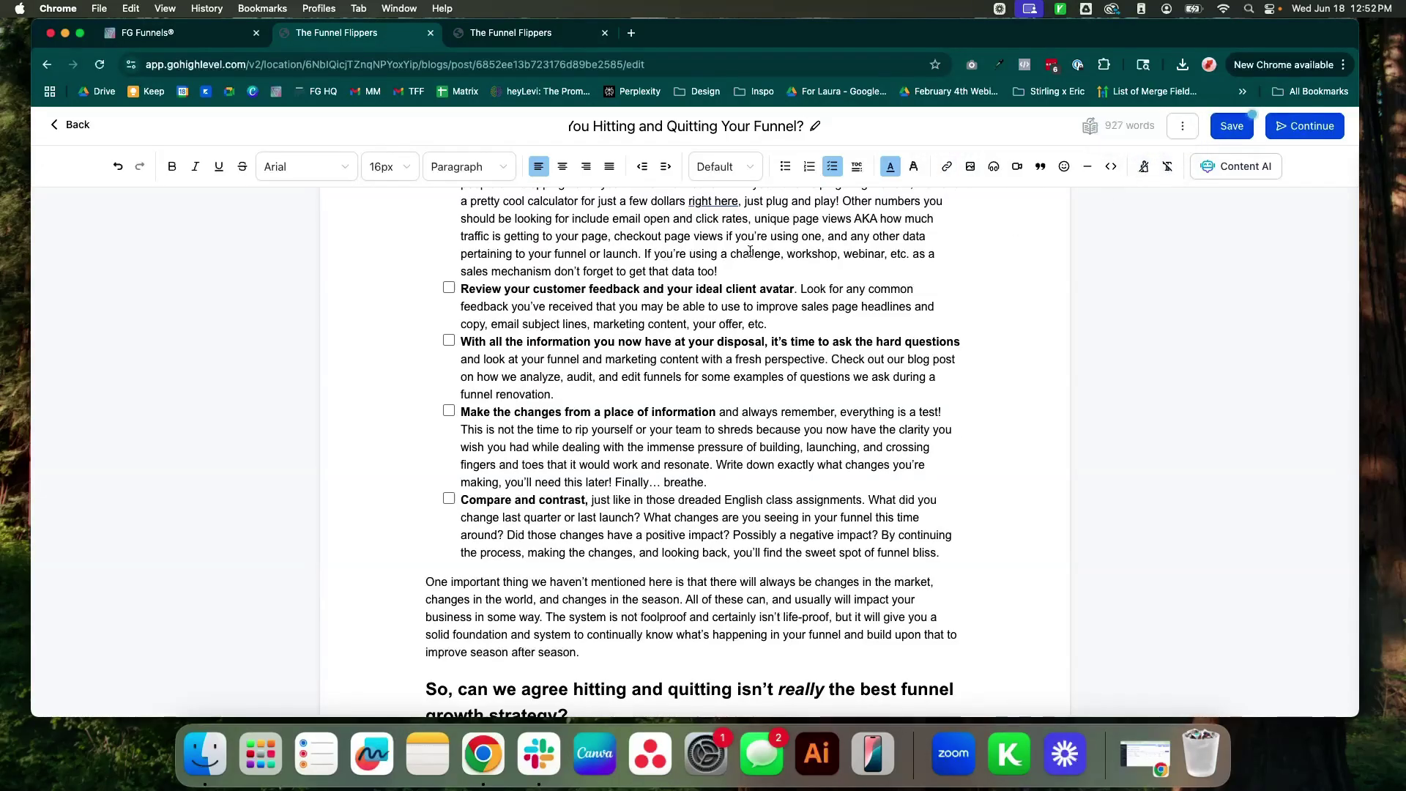
scroll(671, 265, "down", 1)
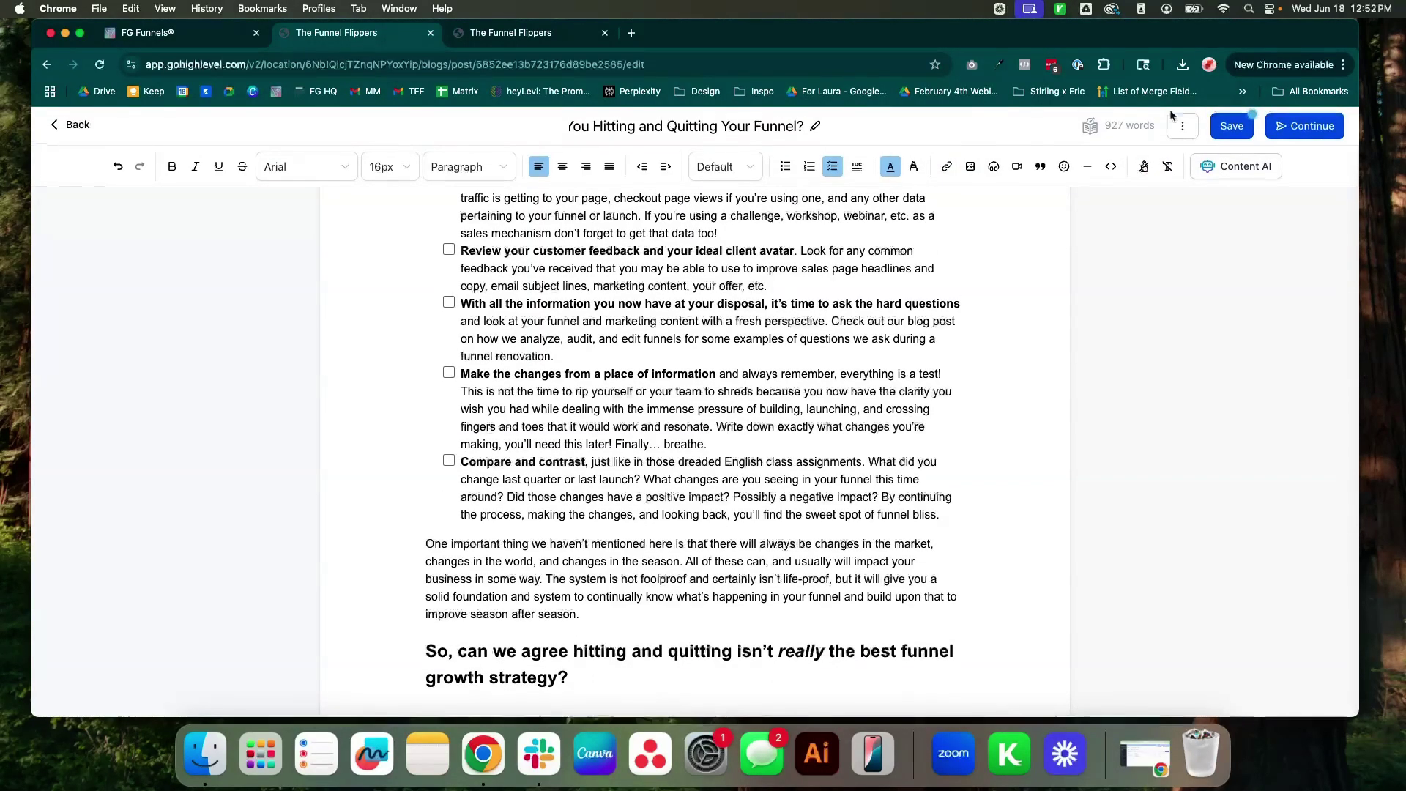
left_click(1251, 132)
left_click(1182, 129)
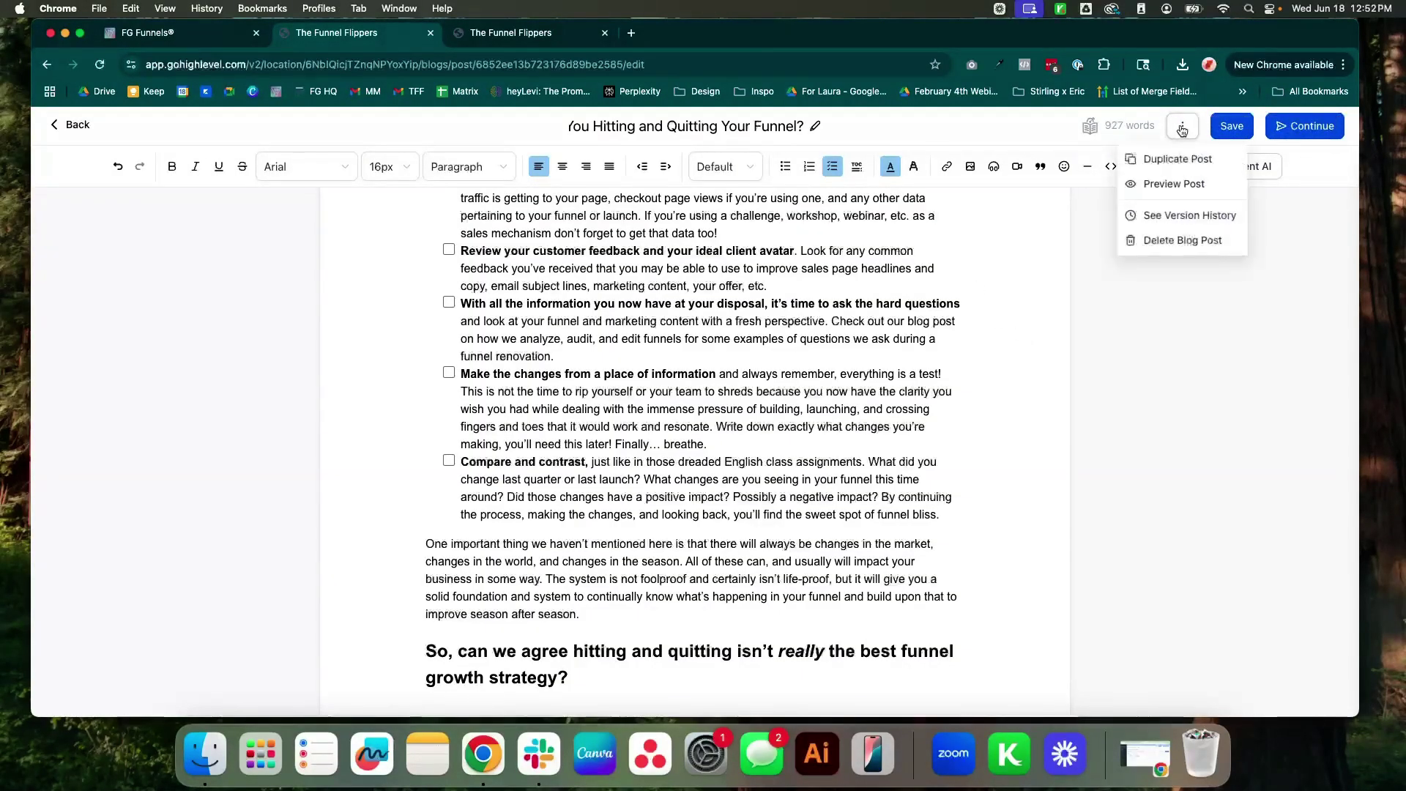
left_click(1166, 186)
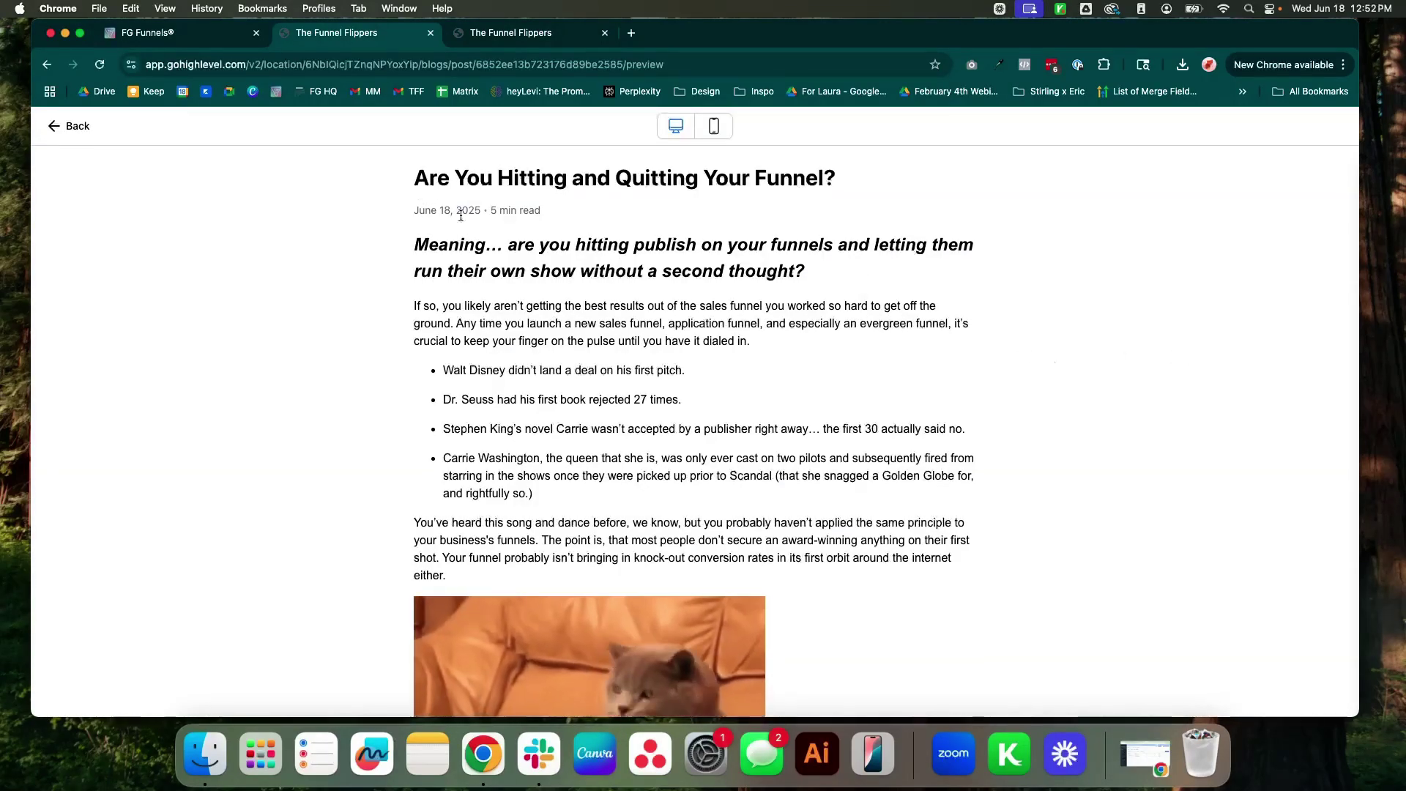
scroll(839, 414, "down", 3)
scroll(894, 401, "down", 15)
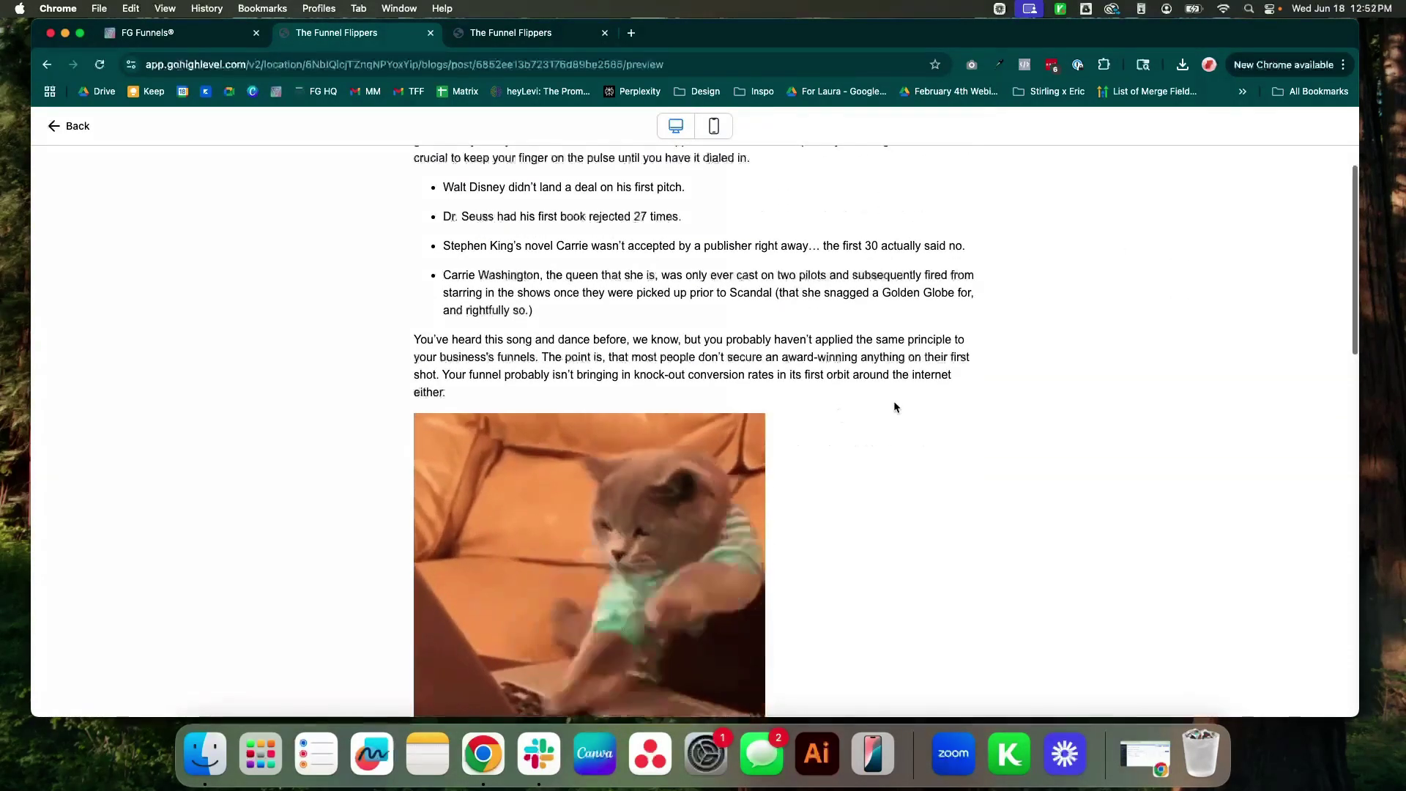
left_click(437, 439)
left_click(437, 527)
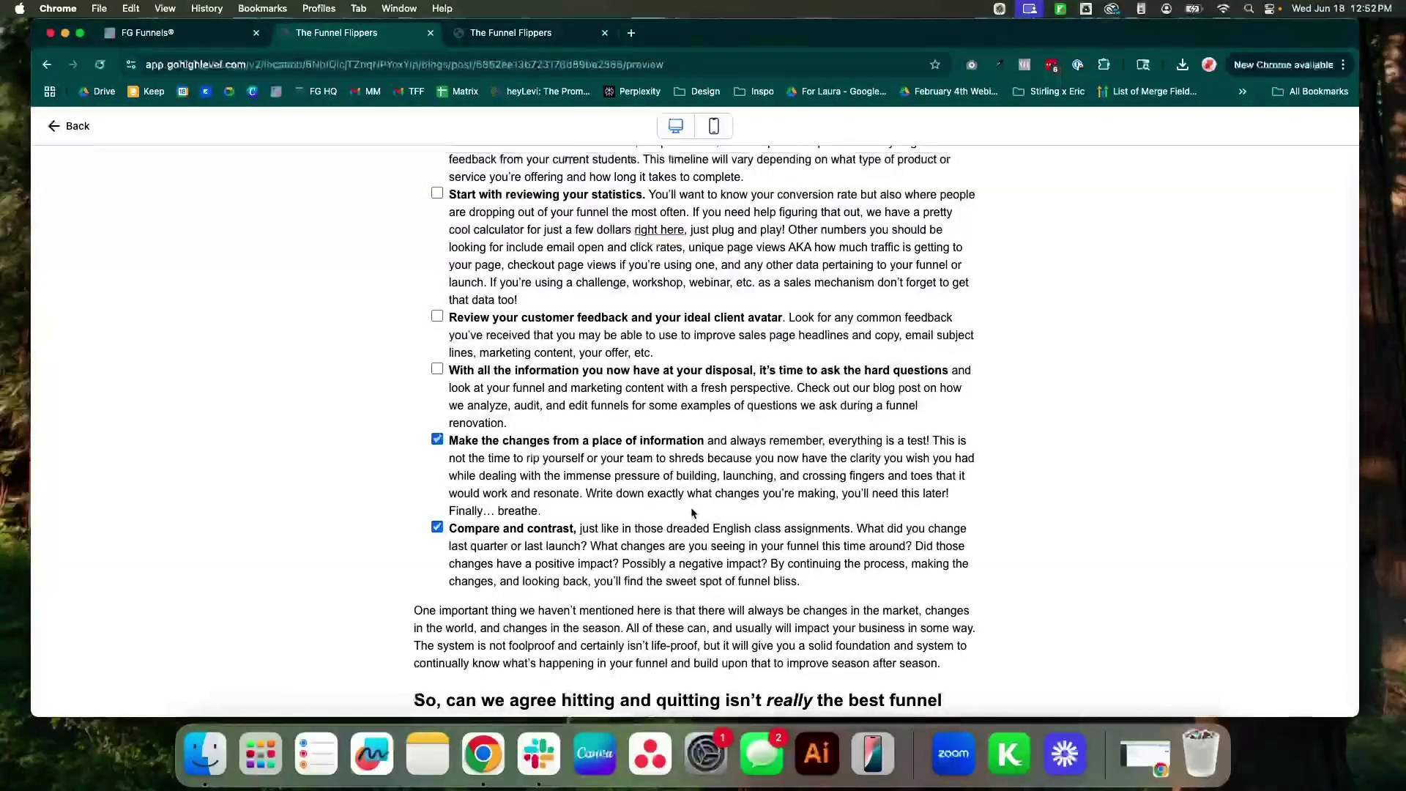
scroll(440, 529, "down", 2)
scroll(724, 399, "up", 15)
key("super+w")
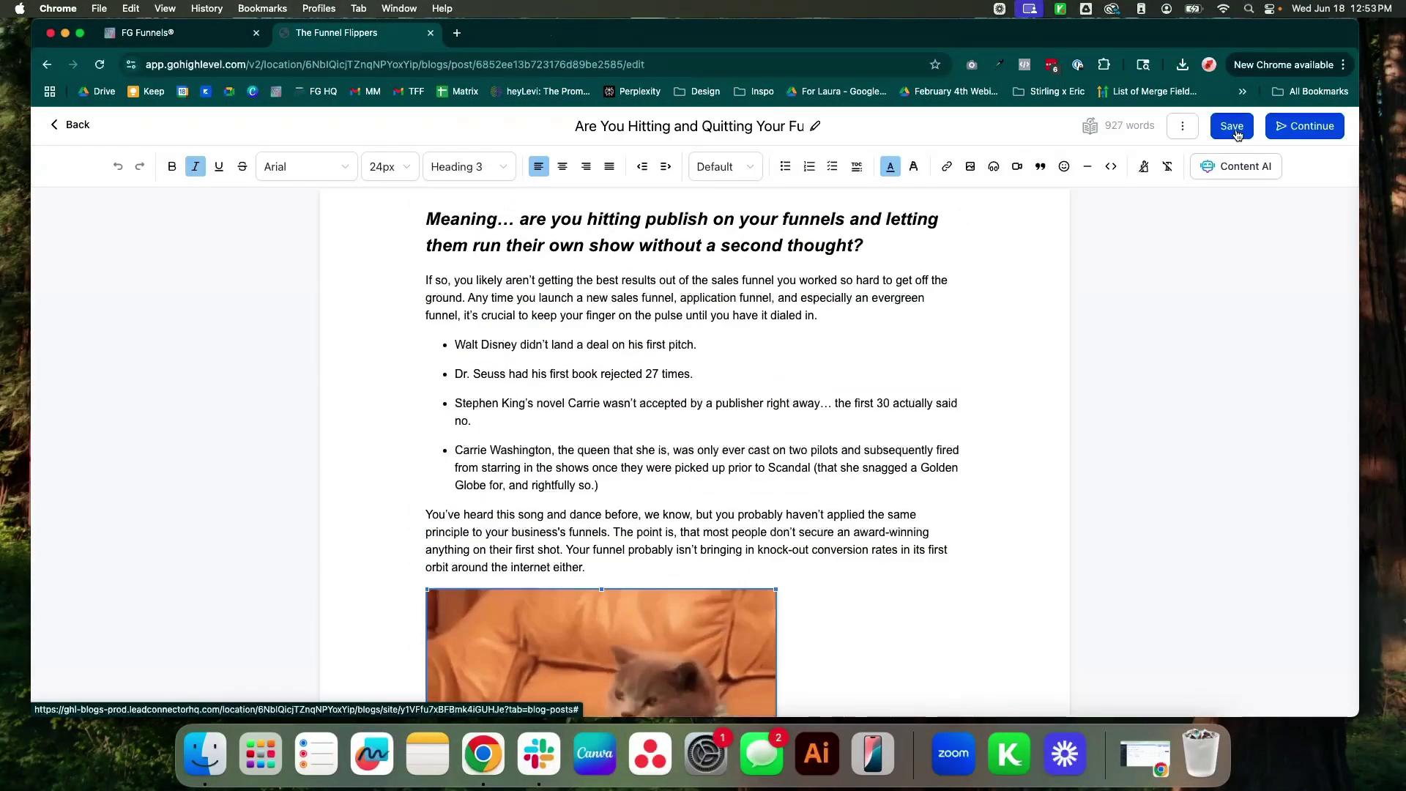
Step: Go to the post's publish settings, find the Category list empty, and start a new category
left_click(1331, 139)
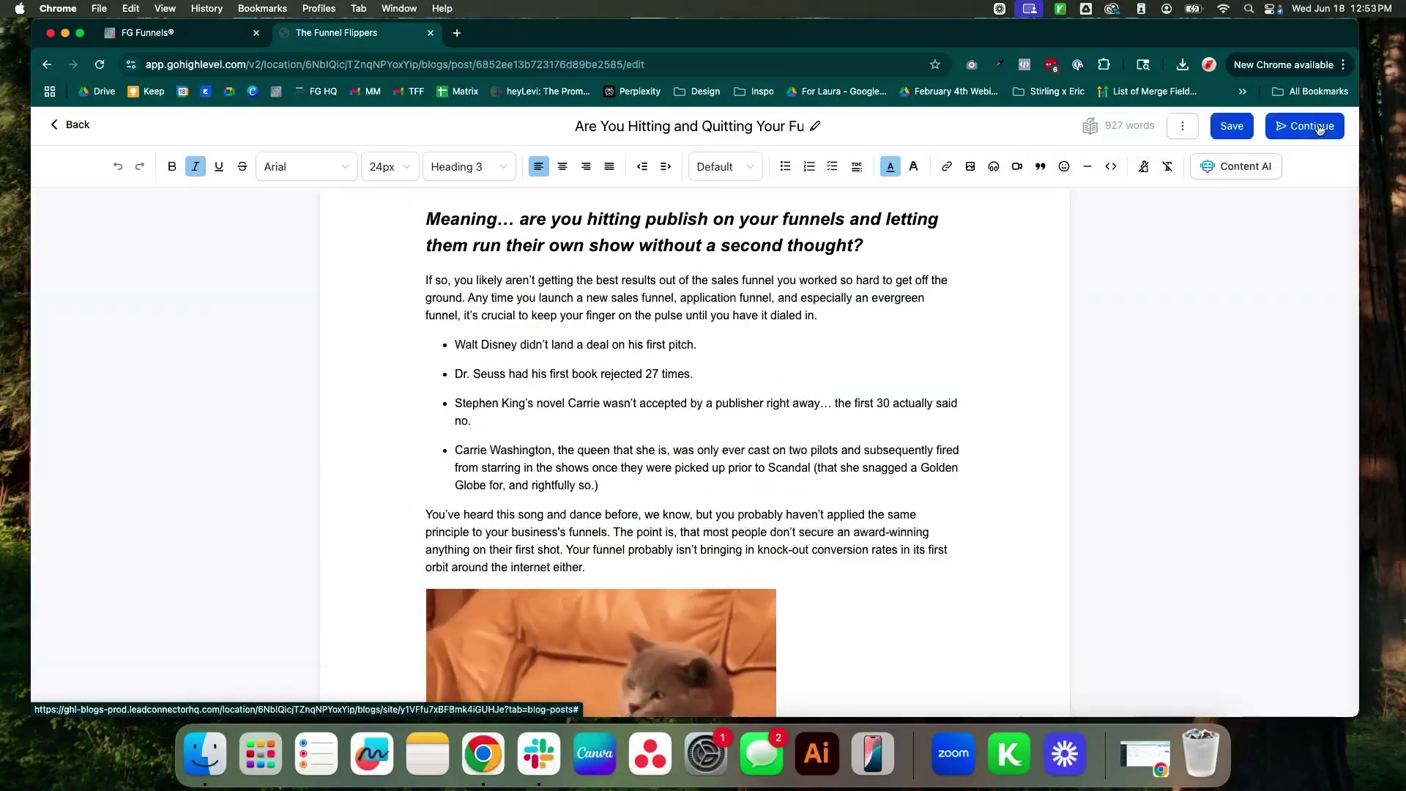
left_click(1285, 139)
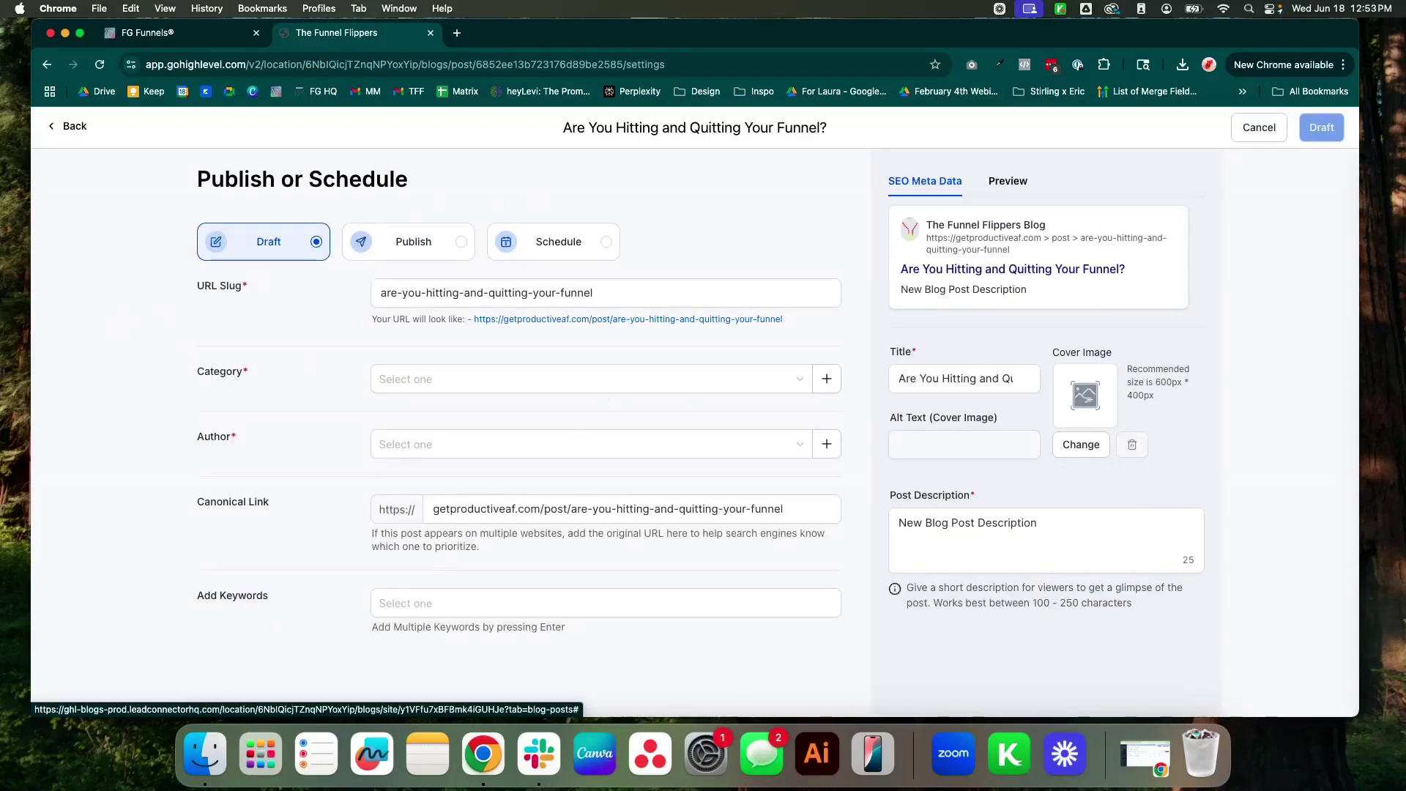
left_click_drag(179, 179, 419, 180)
left_click(457, 199)
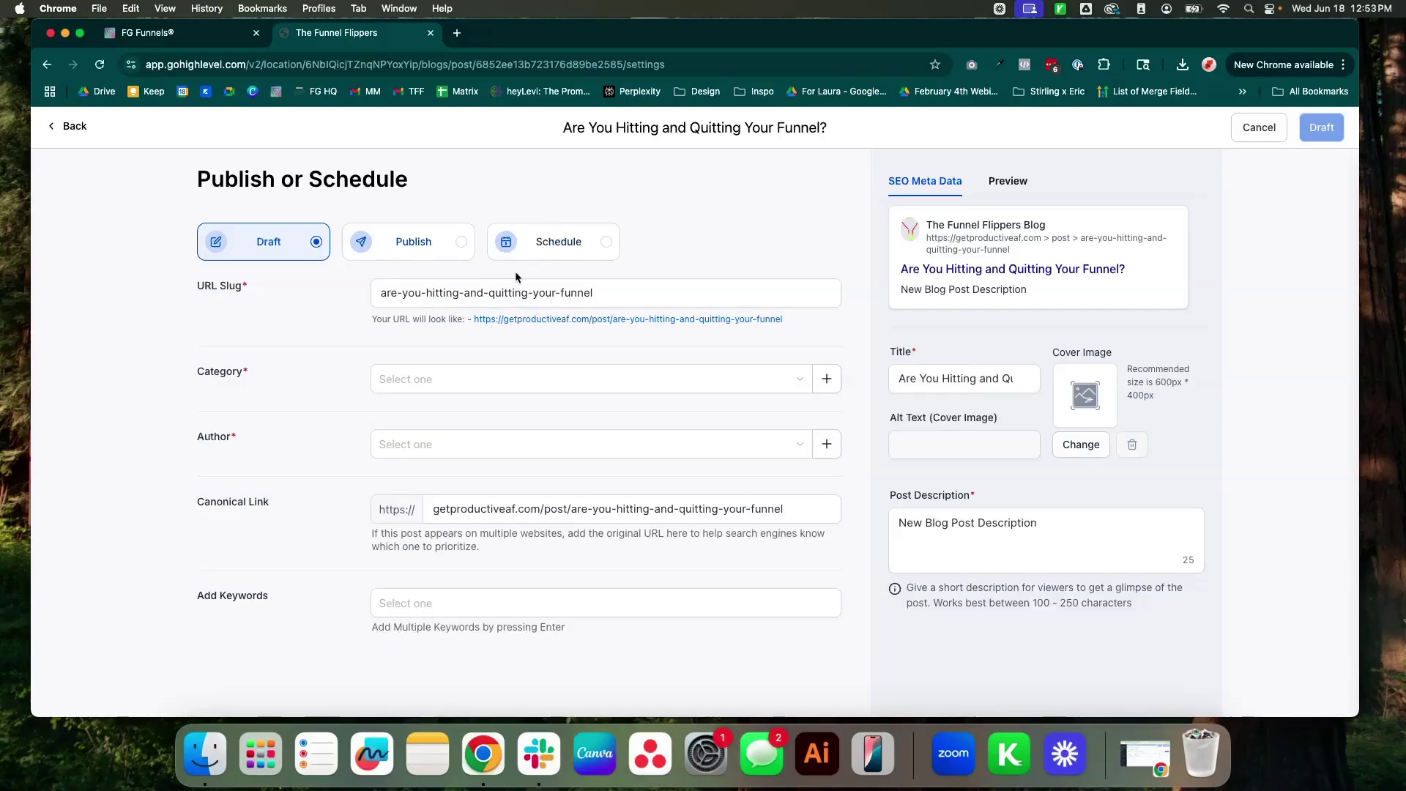
scroll(358, 398, "down", 1)
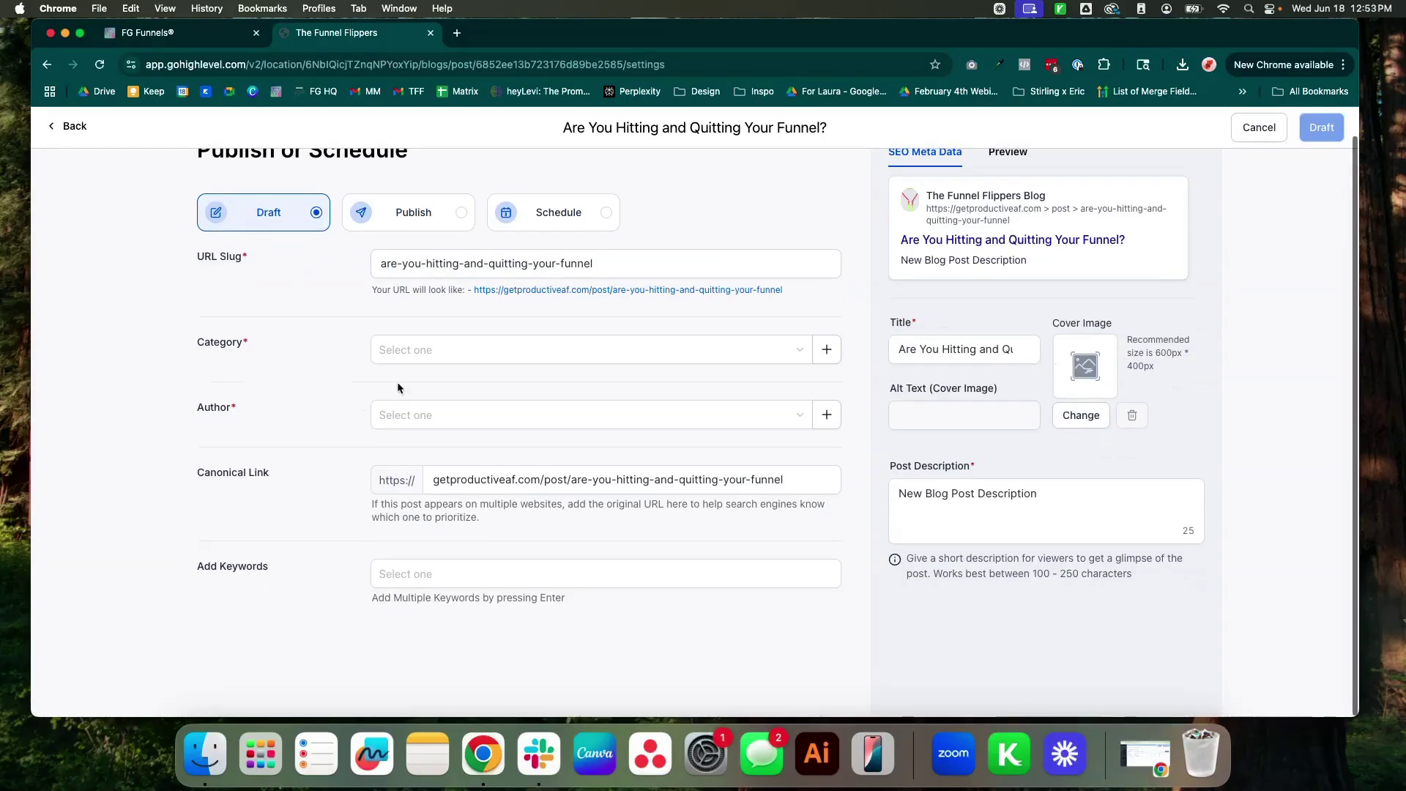
left_click(477, 348)
left_click(648, 342)
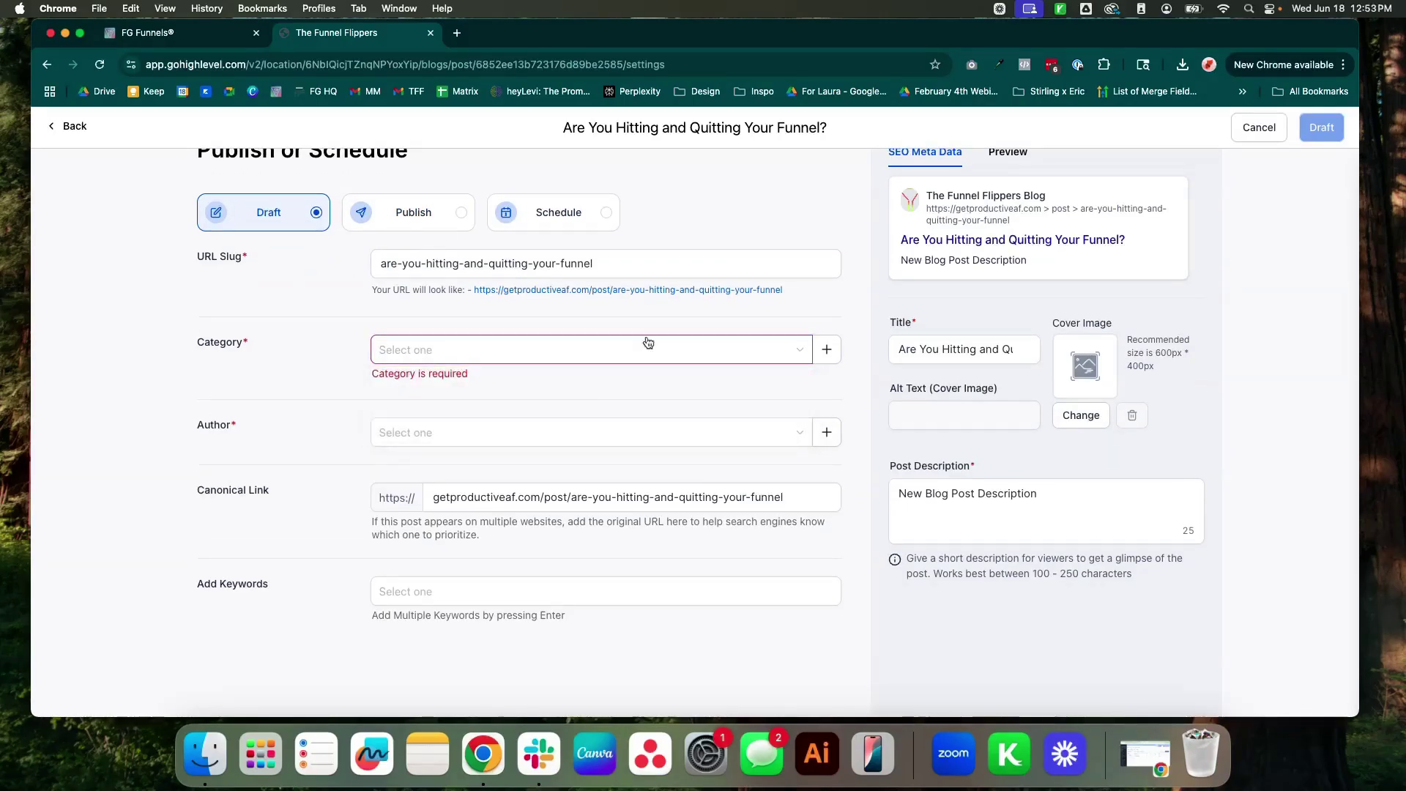
left_click(826, 352)
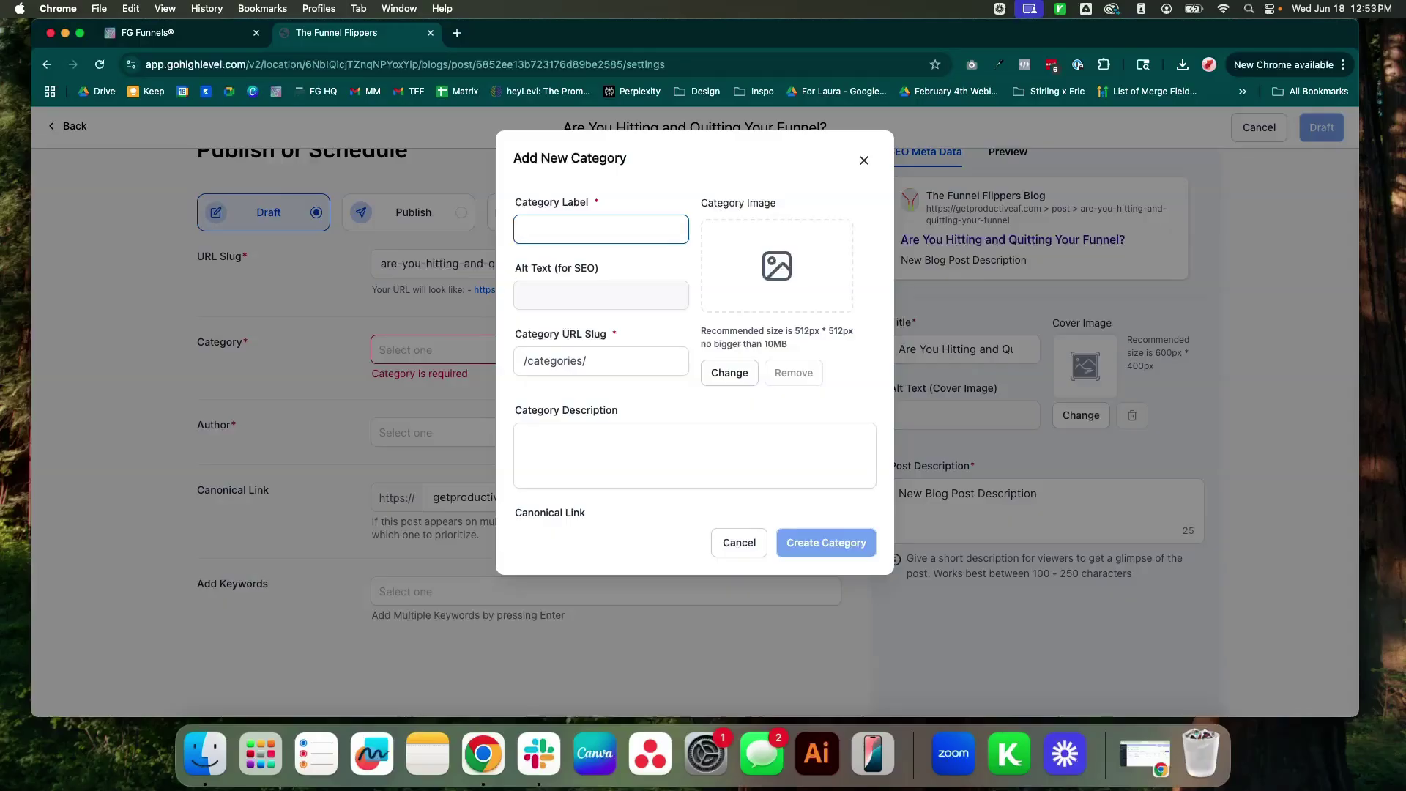
Step: Name the category Funnel Tips, add its description and set the slug to funnel-tips
type("Funnel Tips")
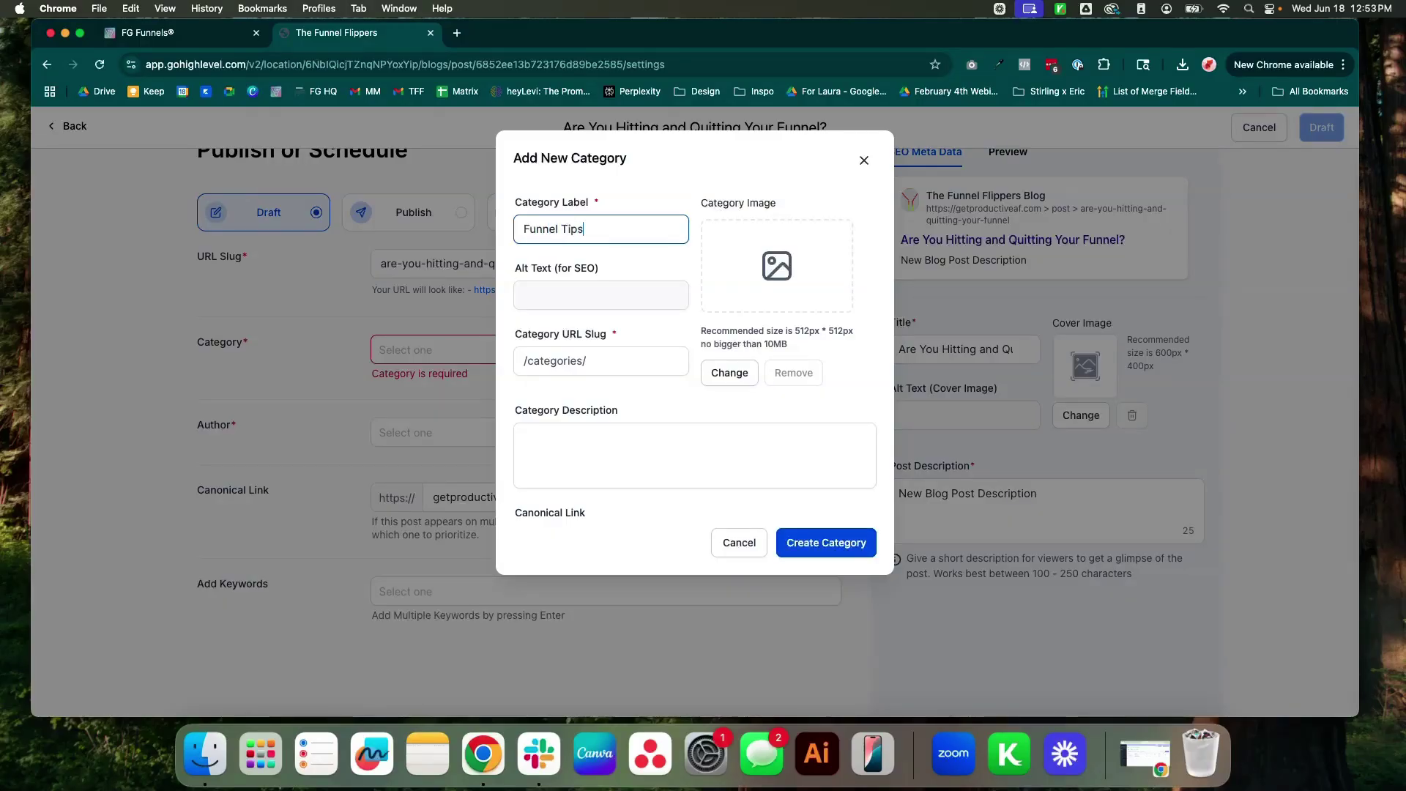
left_click(619, 439)
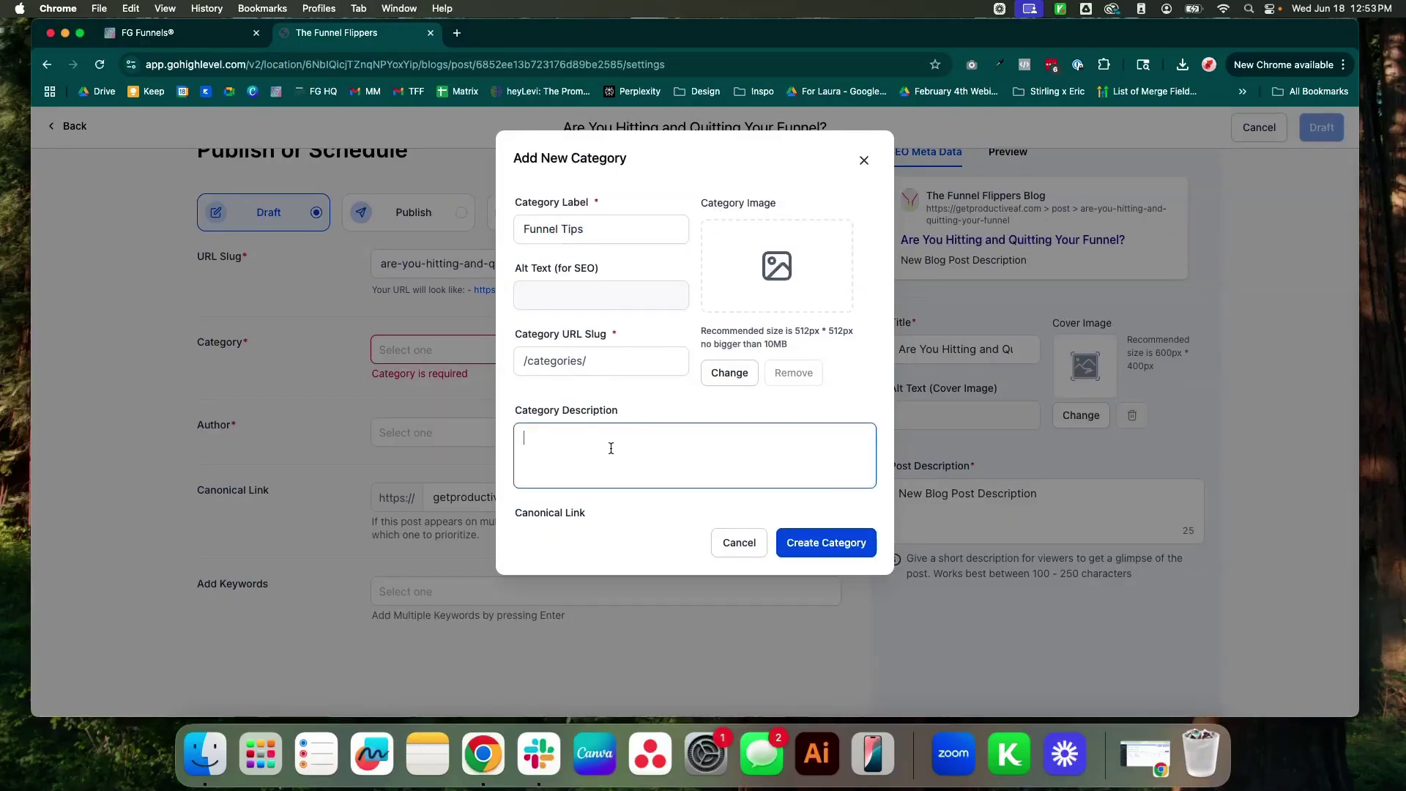
scroll(609, 445, "down", 2)
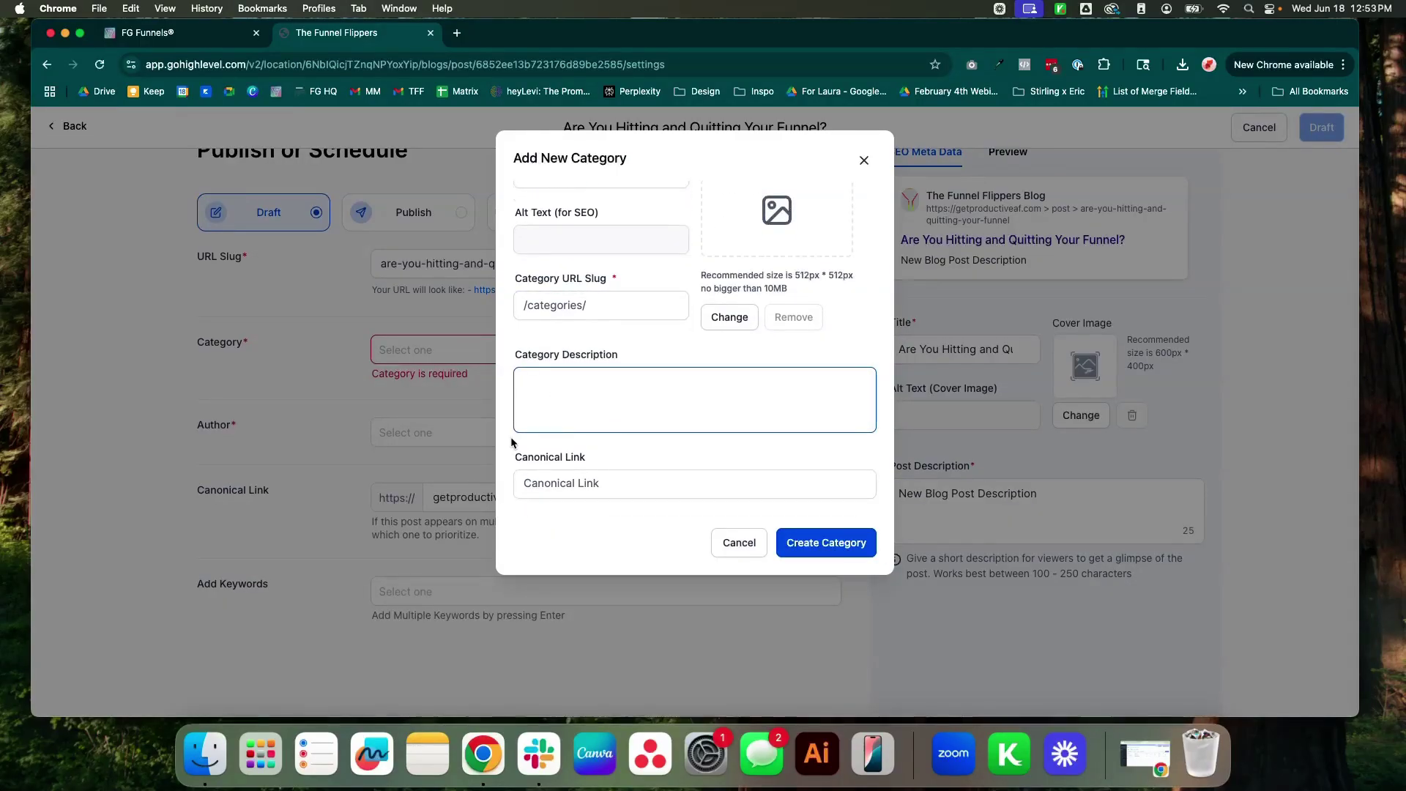
left_click(1038, 10)
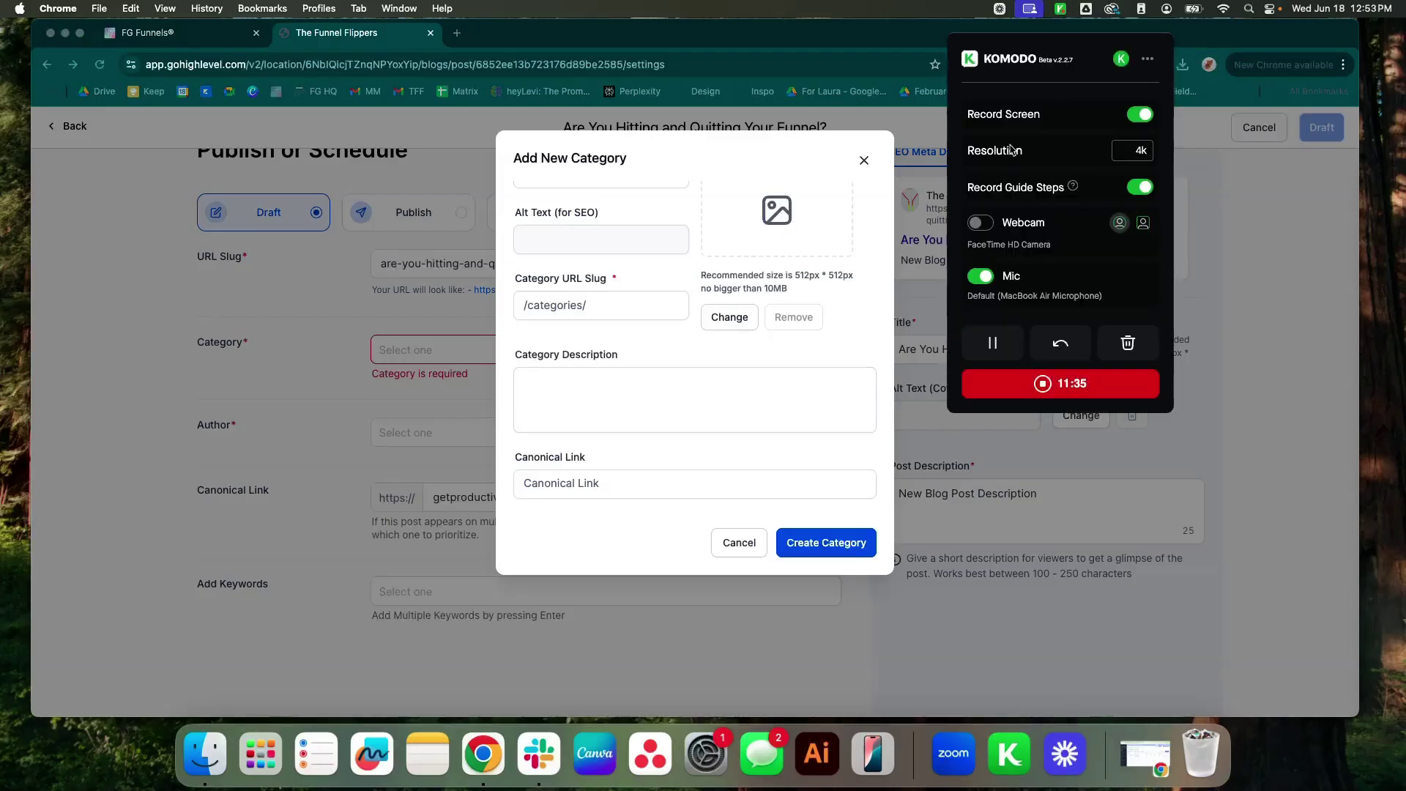
left_click(987, 346)
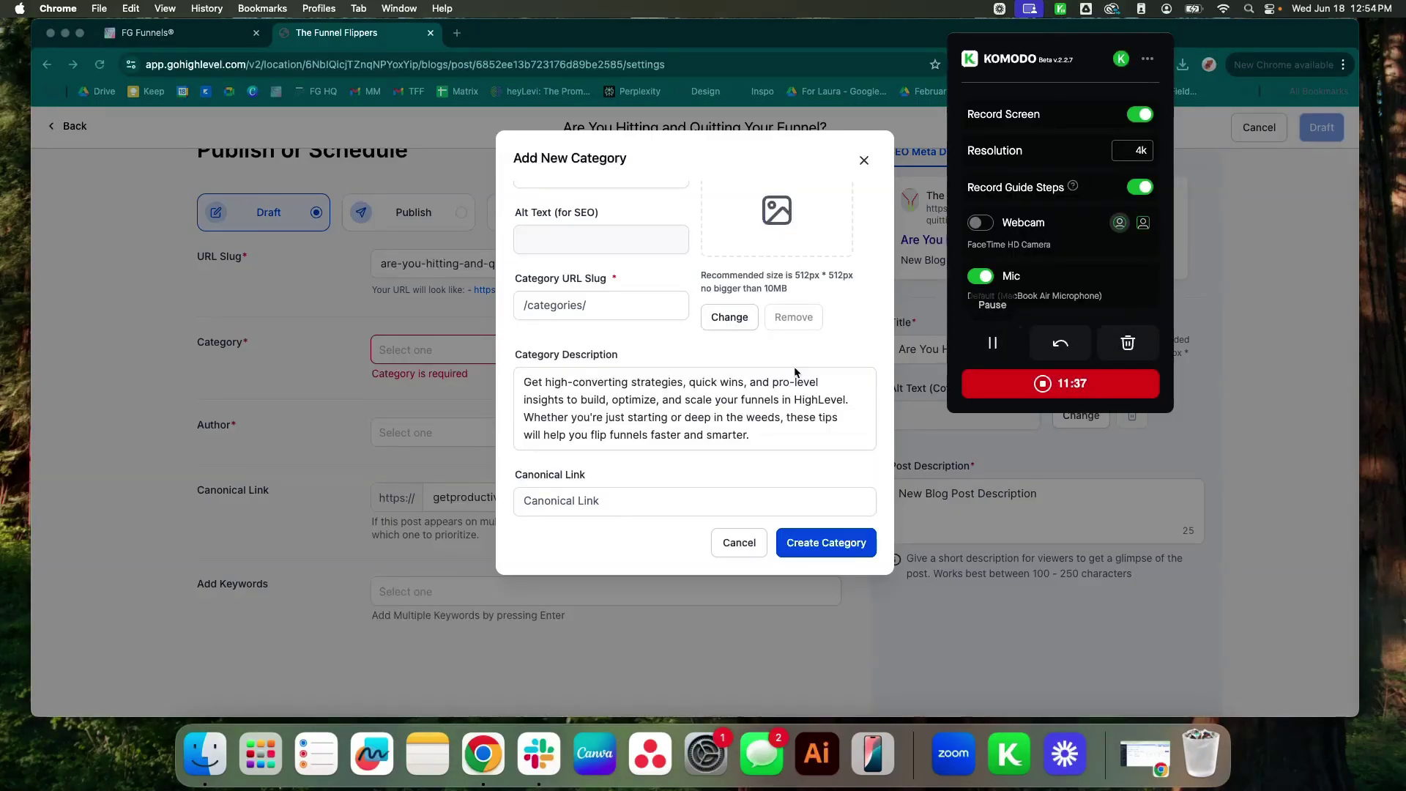
left_click(600, 314)
scroll(604, 309, "up", 2)
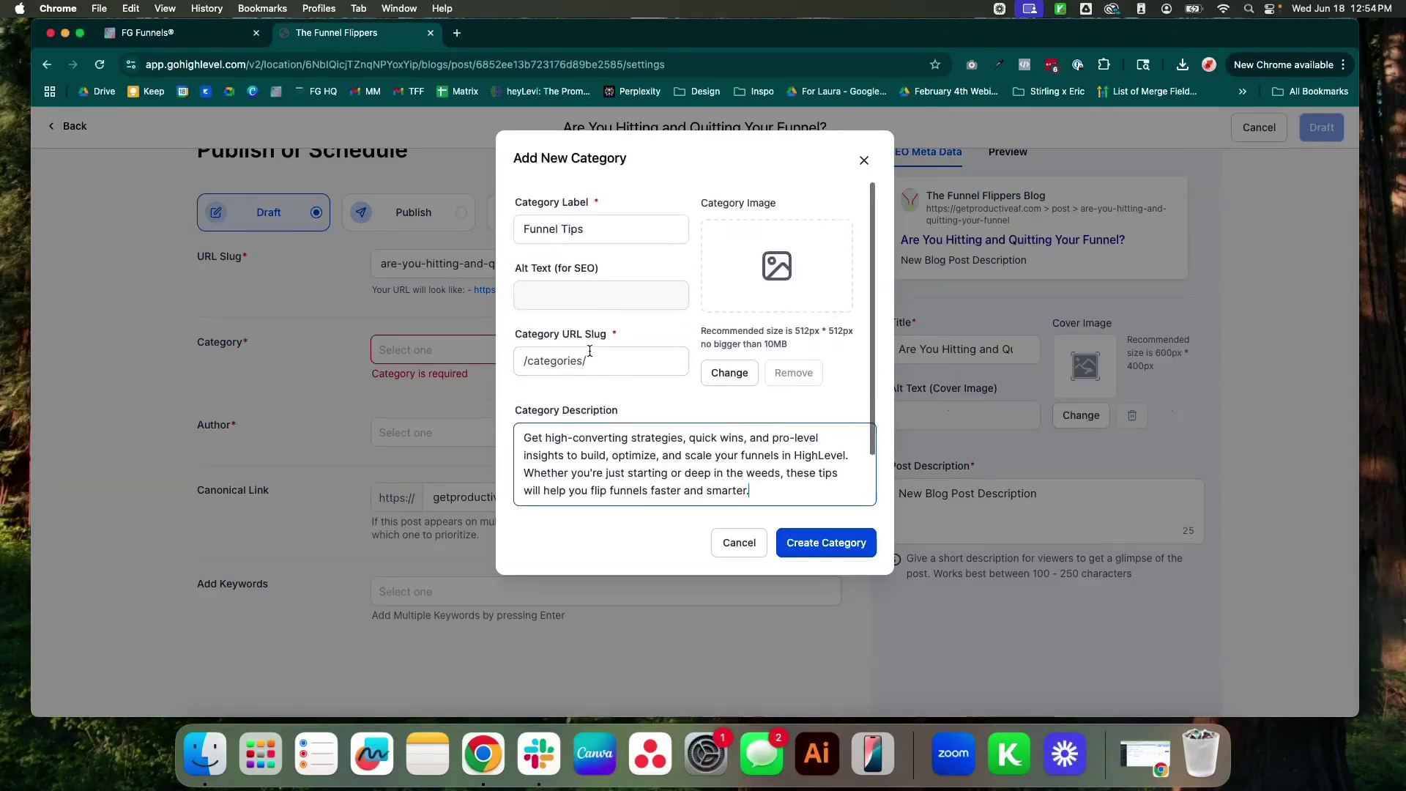
left_click(659, 362)
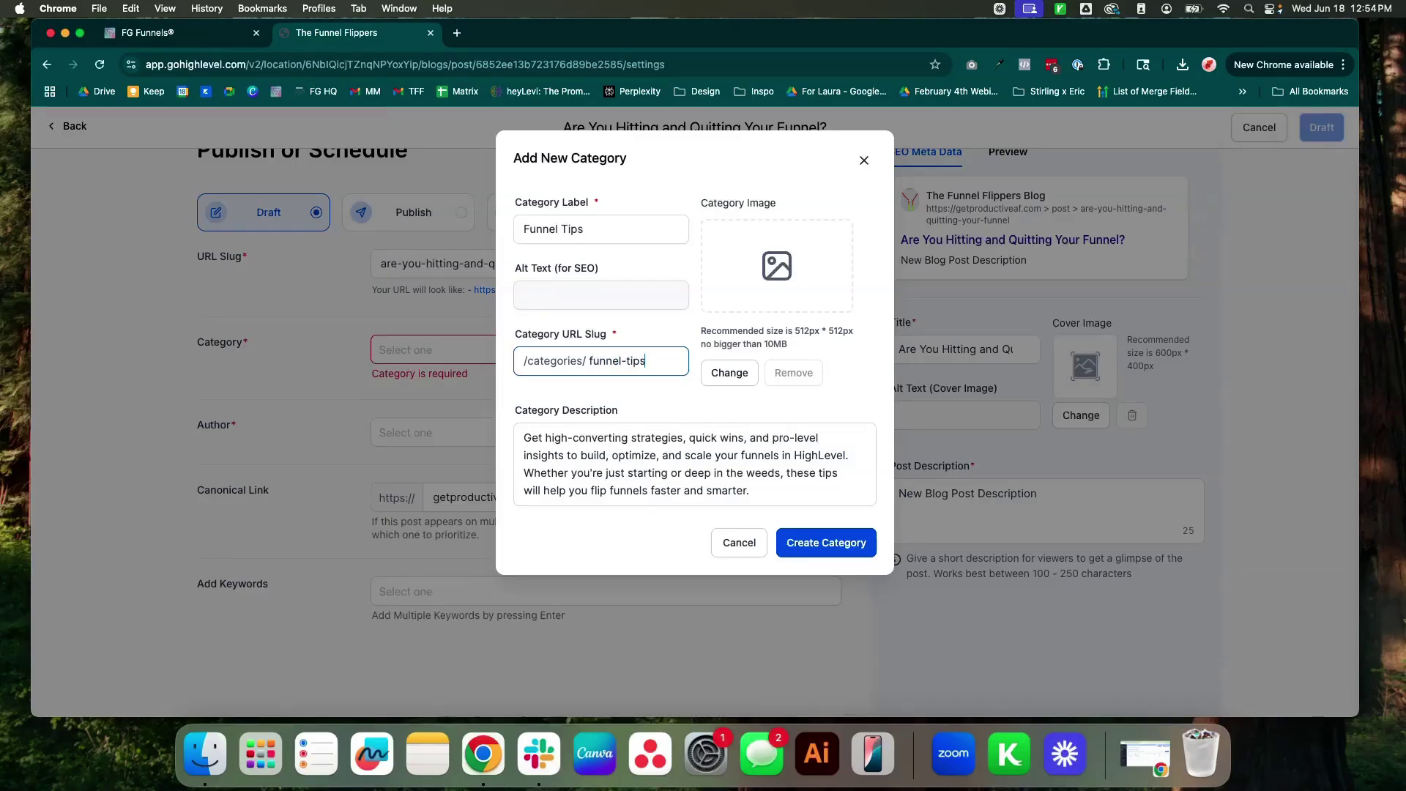
left_click(693, 407)
Step: Set a team photo as the category image, paste its alt text, and create the category
left_click(730, 373)
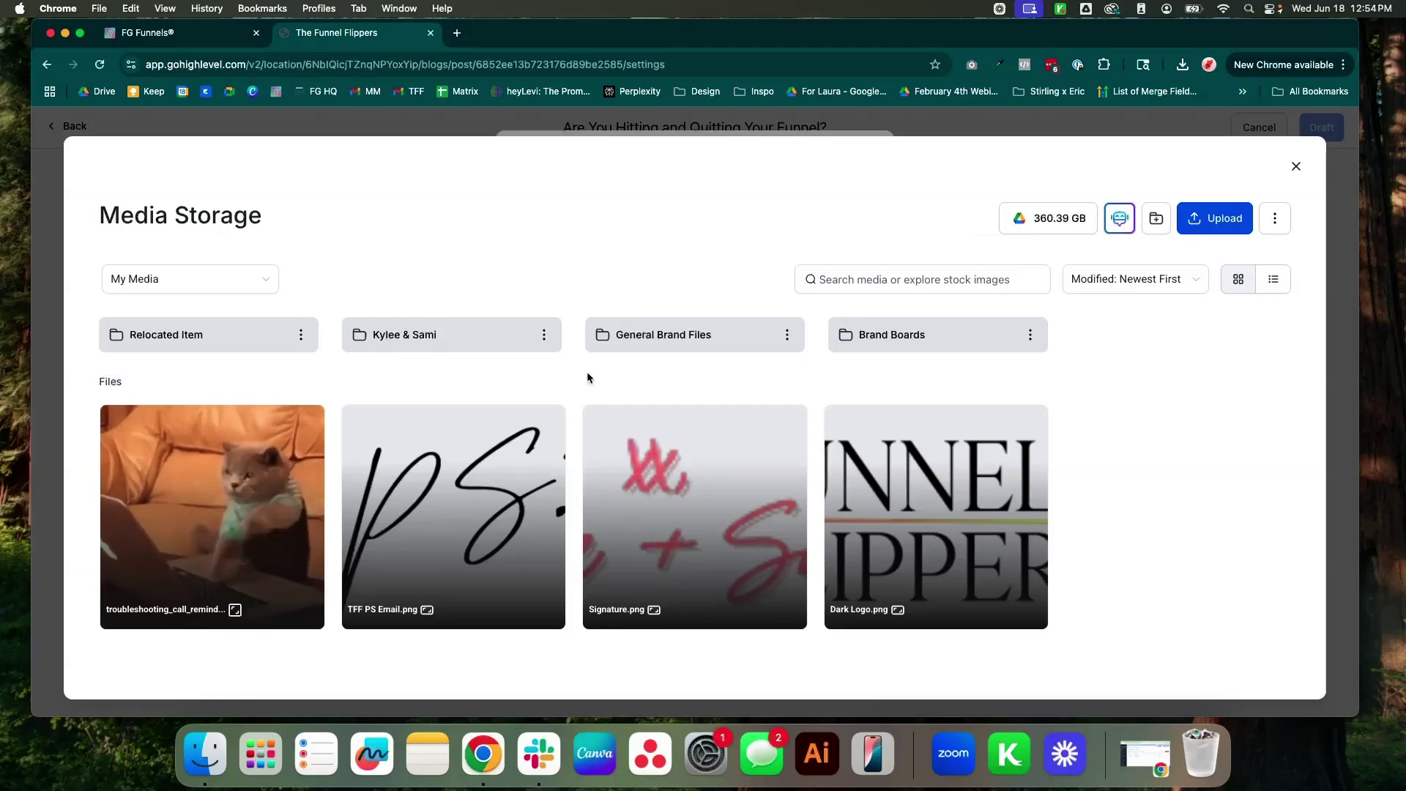
left_click(462, 344)
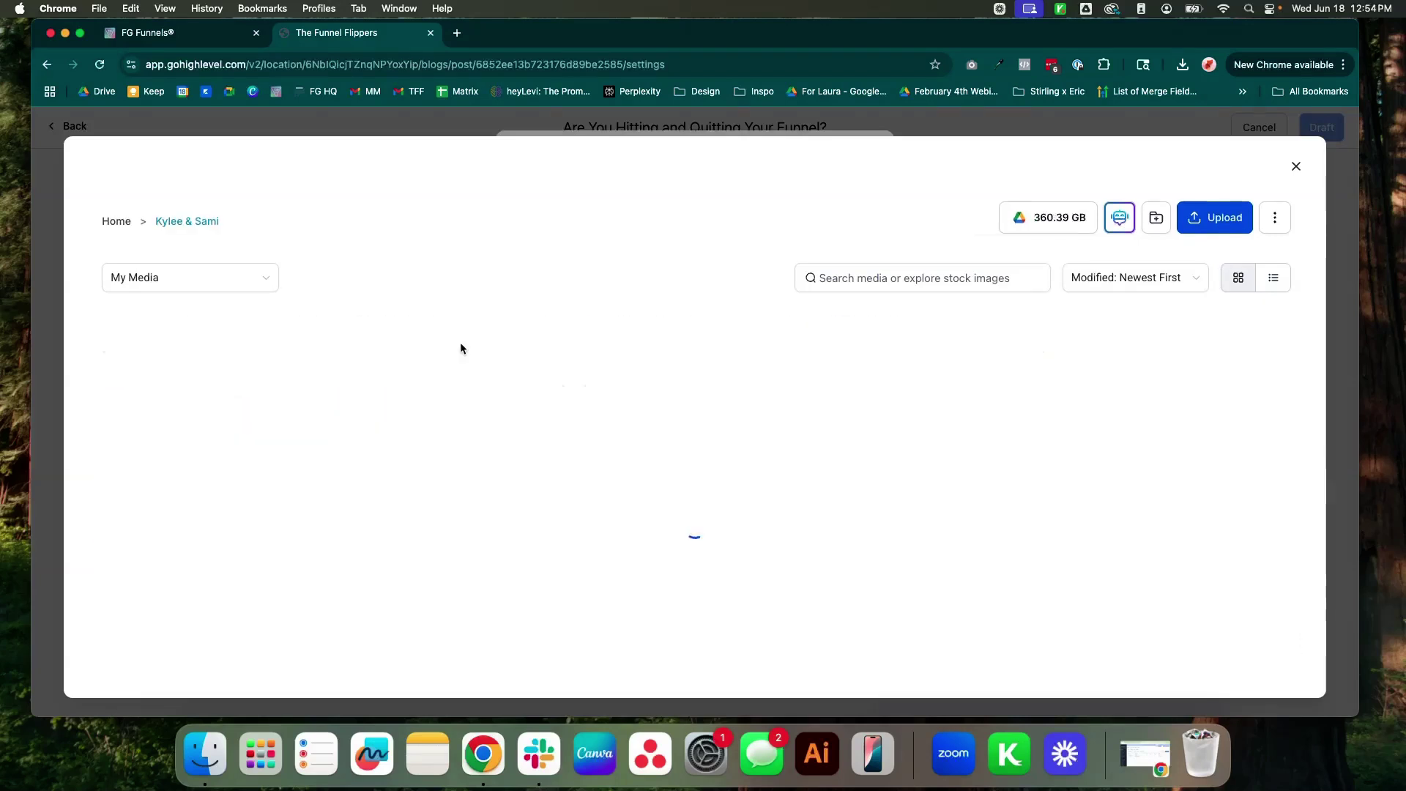
scroll(758, 428, "down", 10)
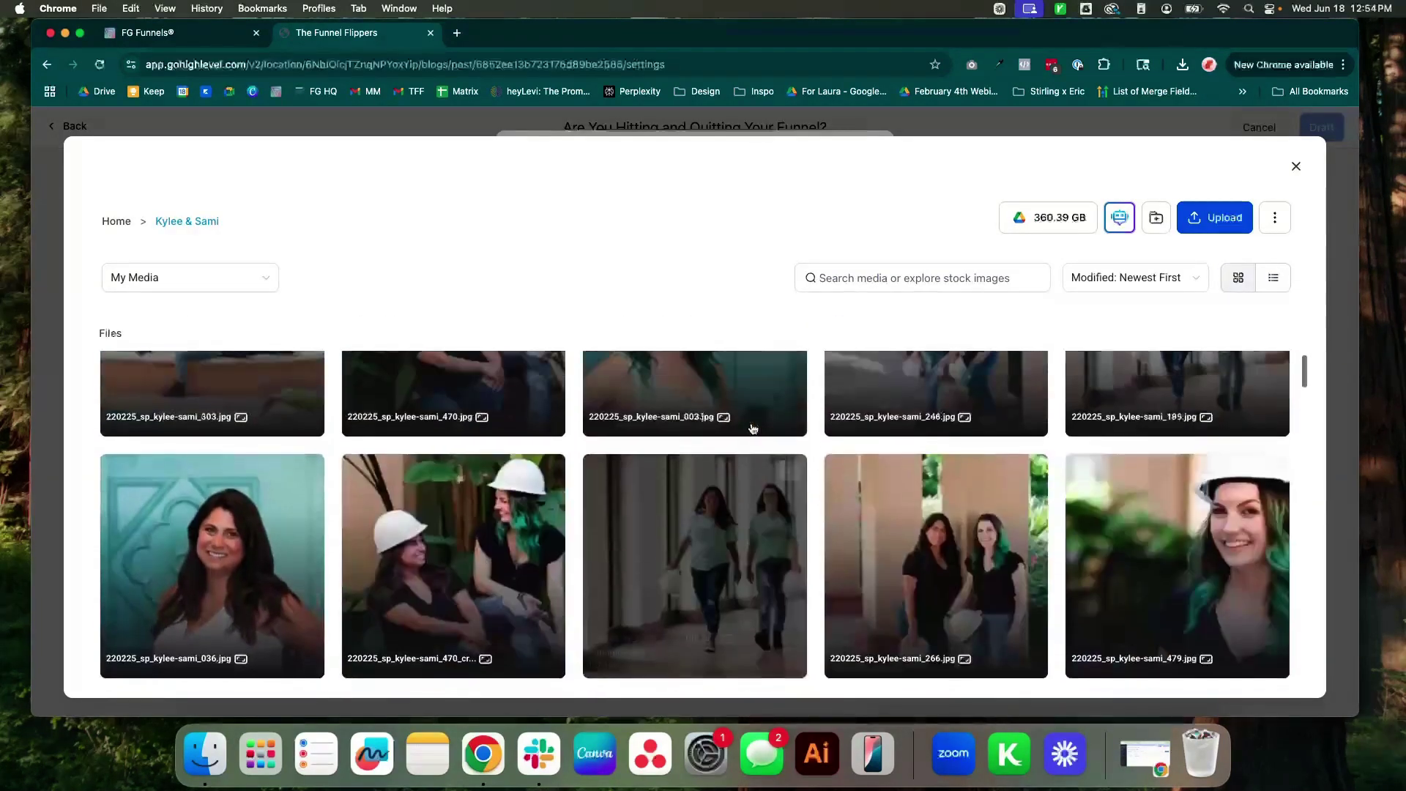
double_click(857, 491)
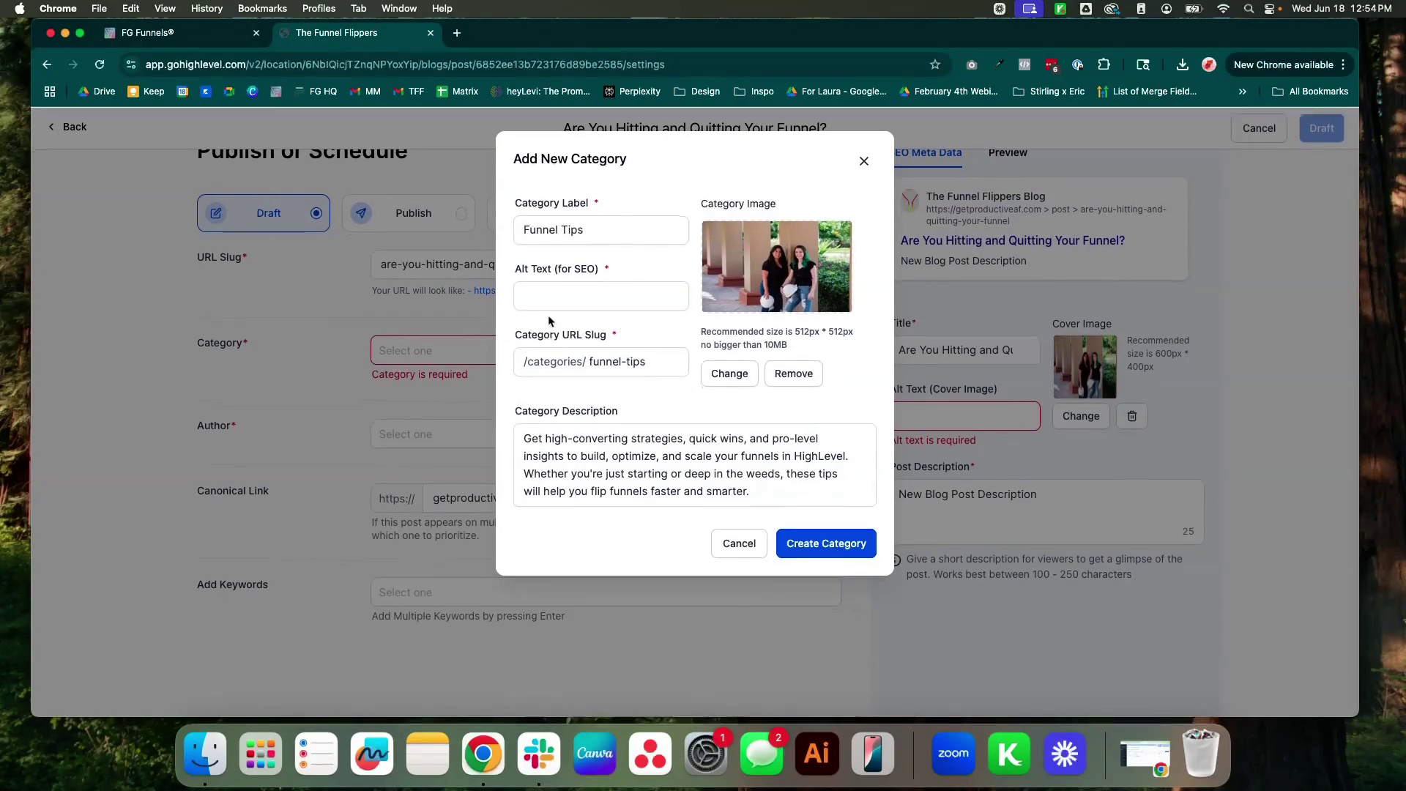
left_click(575, 288)
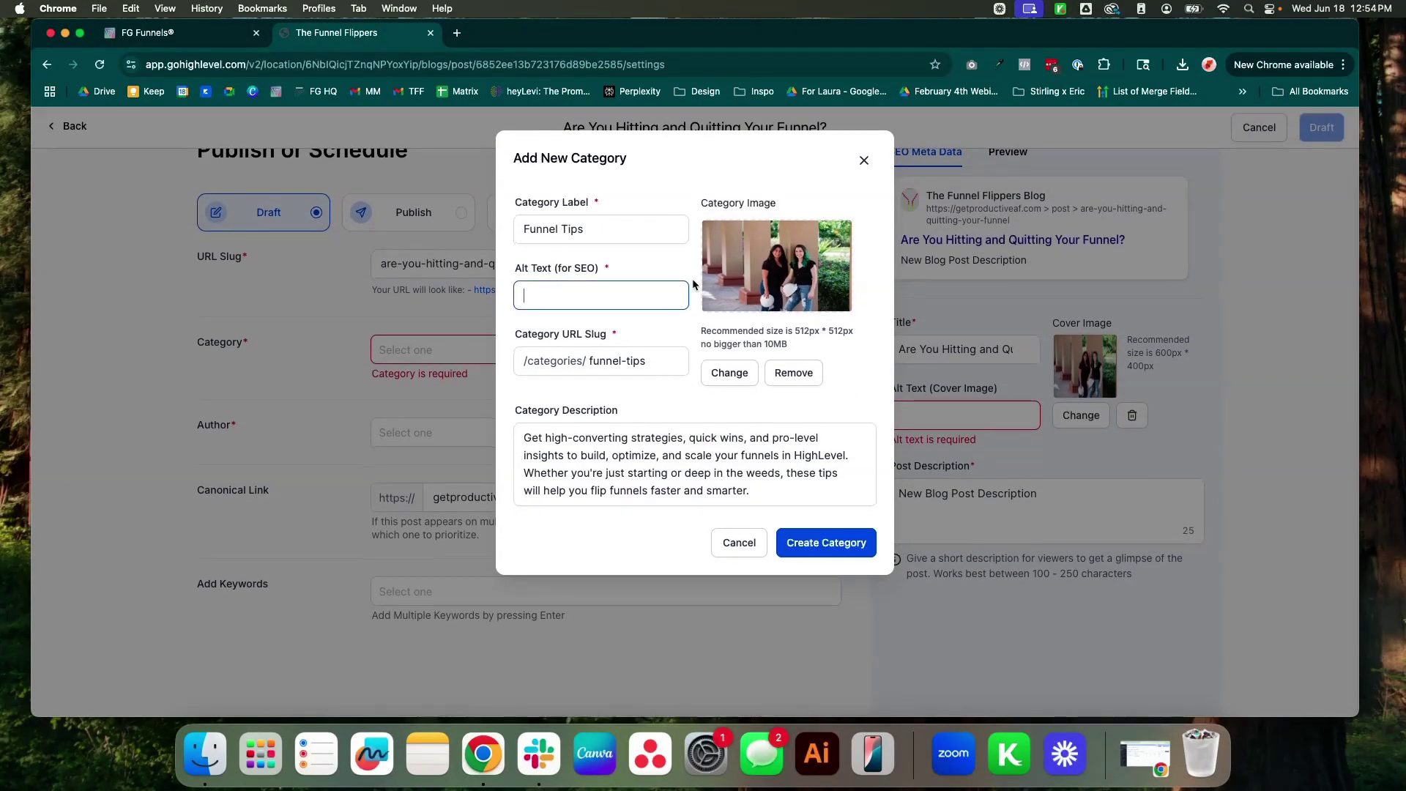
key("super+v")
key("Return")
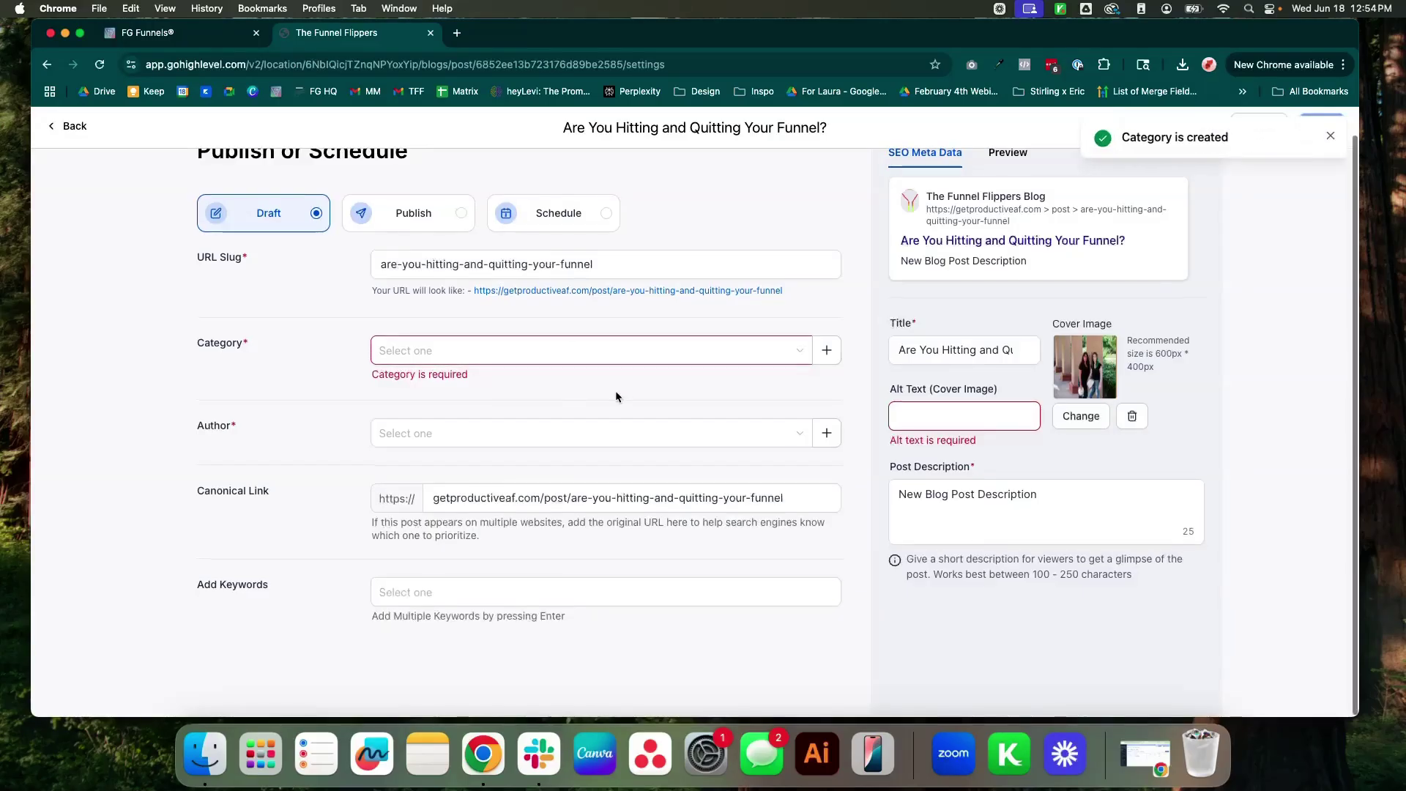
Step: Assign Funnel Tips as the post's category
left_click(657, 353)
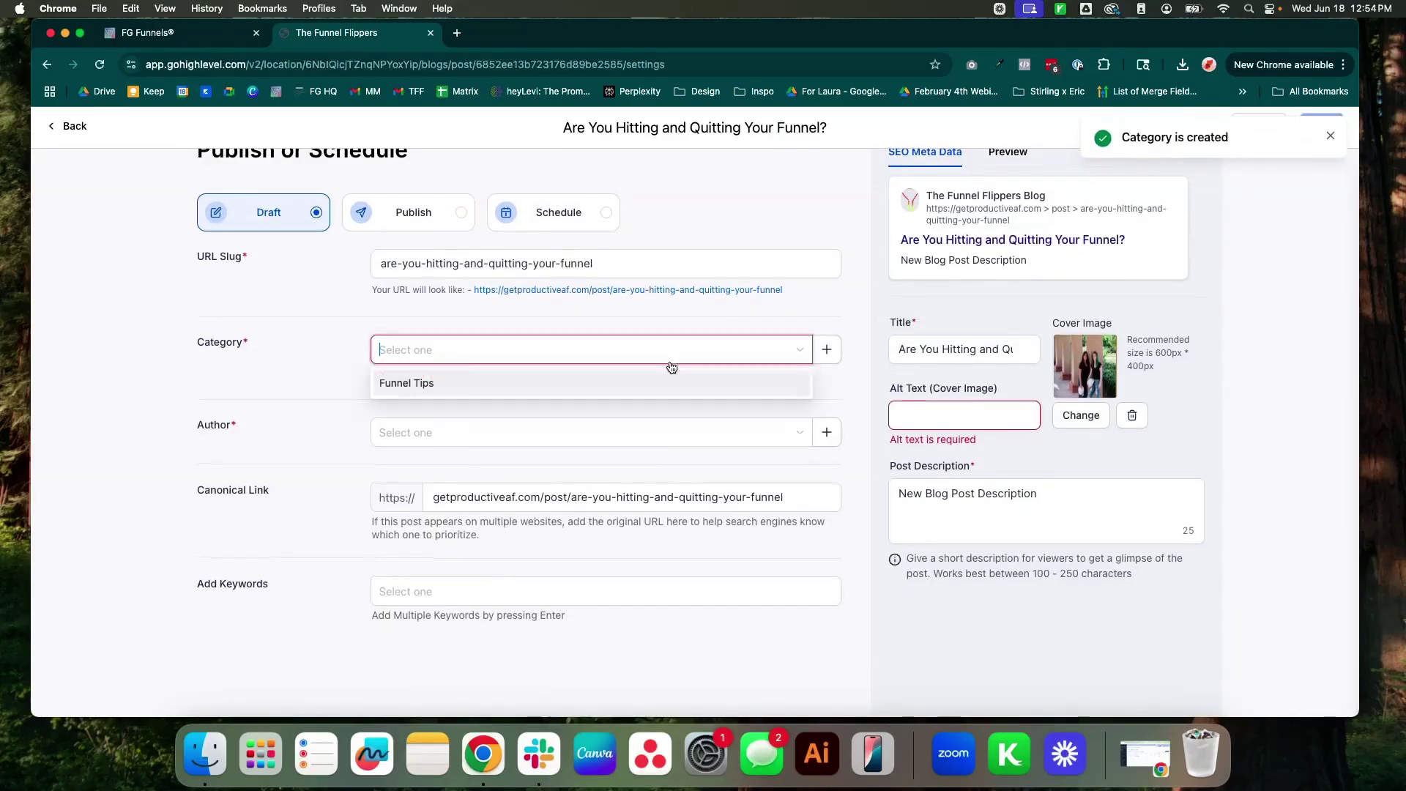
left_click(486, 383)
left_click(301, 392)
Step: Start a new author, entering the two authors' names and pasting their bio
left_click(463, 417)
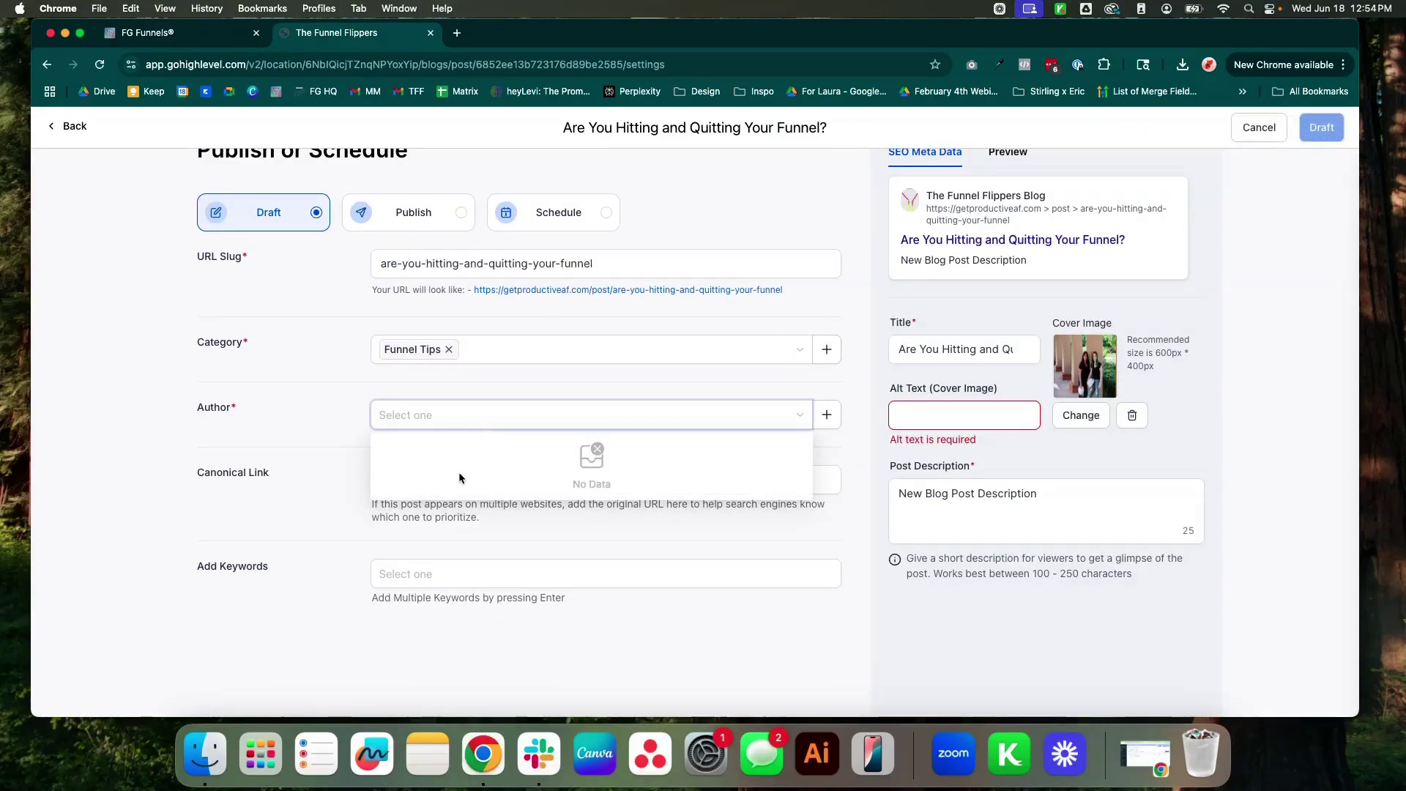
left_click(827, 414)
left_click(620, 230)
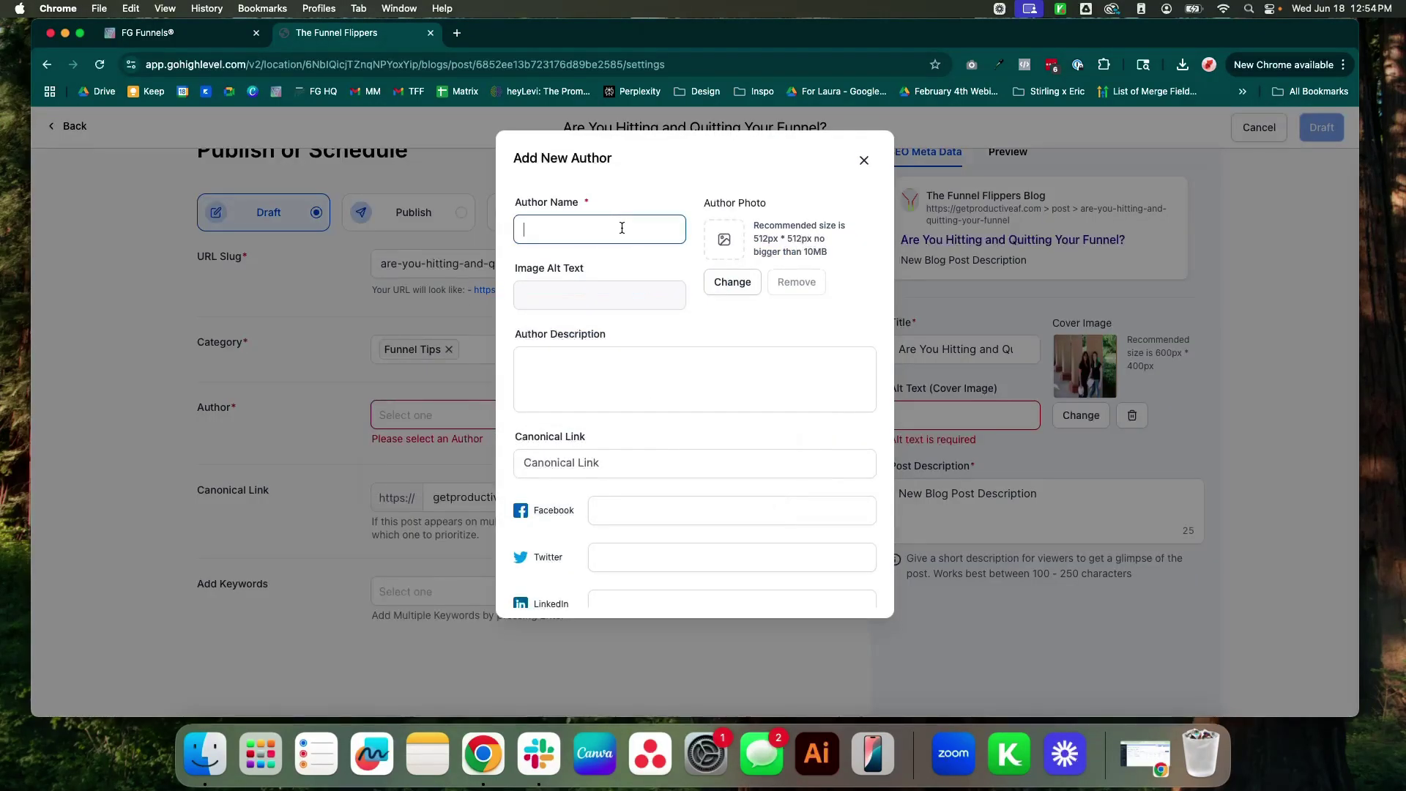
type("Kylee & Sami")
left_click(605, 379)
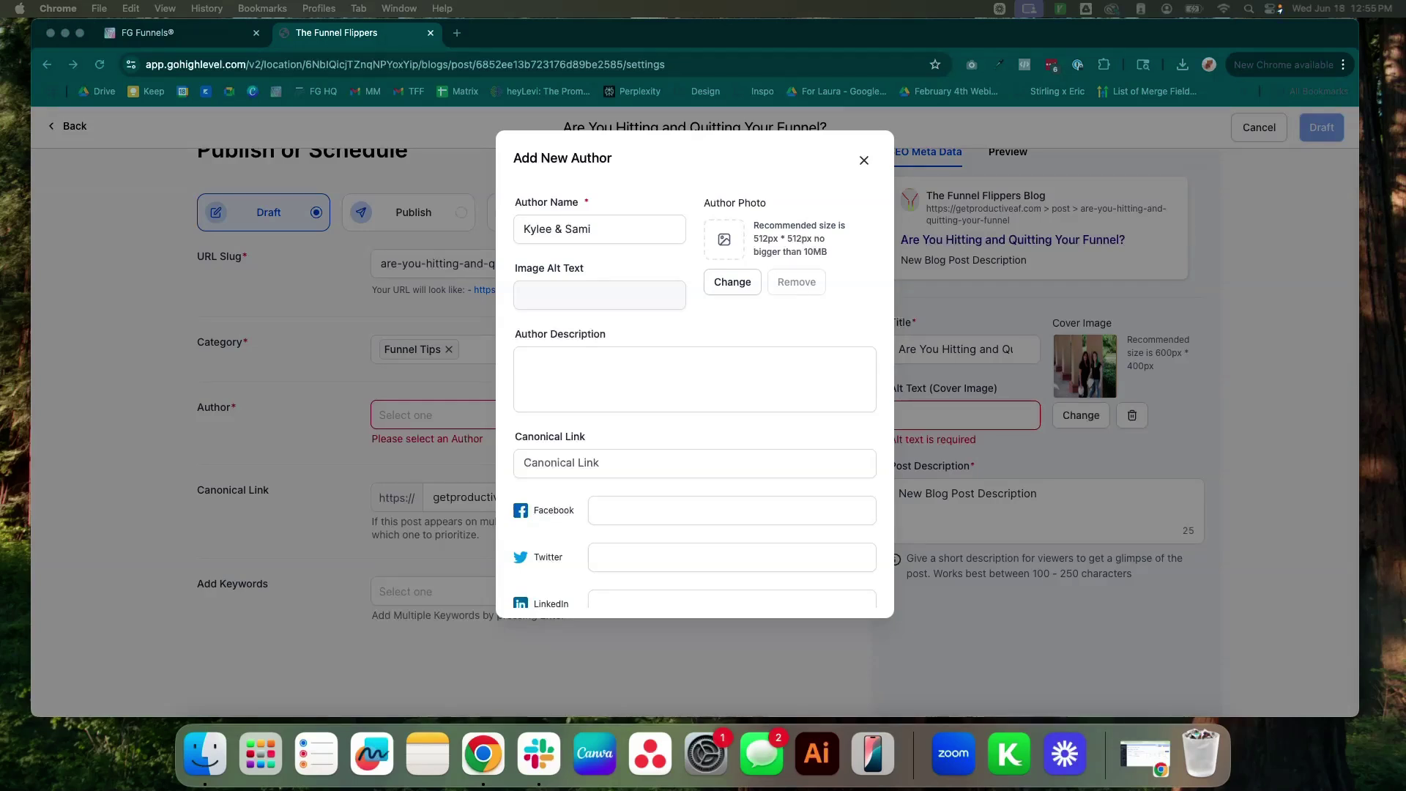
left_click(657, 373)
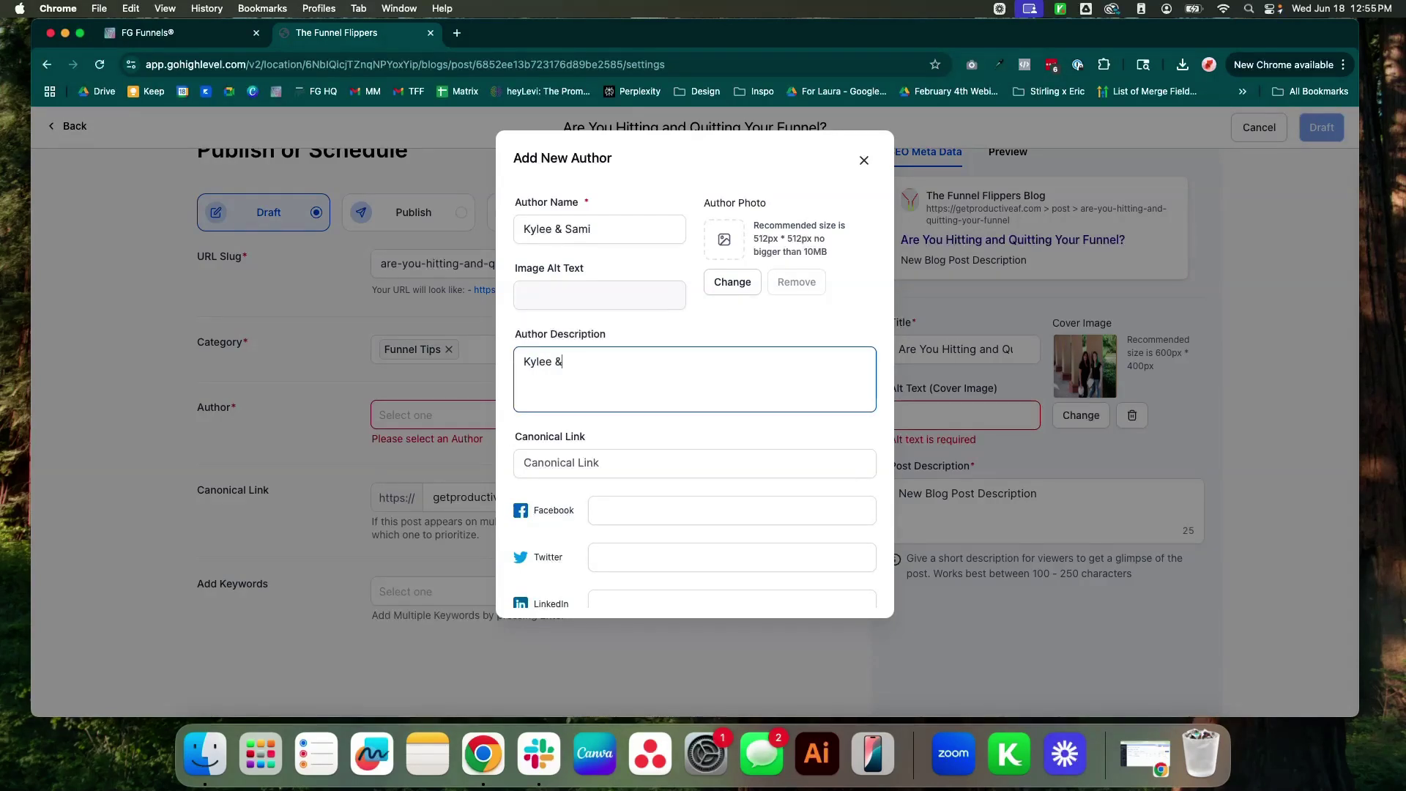
type("Sami are the techy brains and sarcastic charm behind The Funnel Flippers. With a knack for turning chaos into clean automations, they help busy entrepreneurs and VAs master HighLevel, scale smarter, and actually enjoy the process (most days).")
scroll(694, 412, "down", 3)
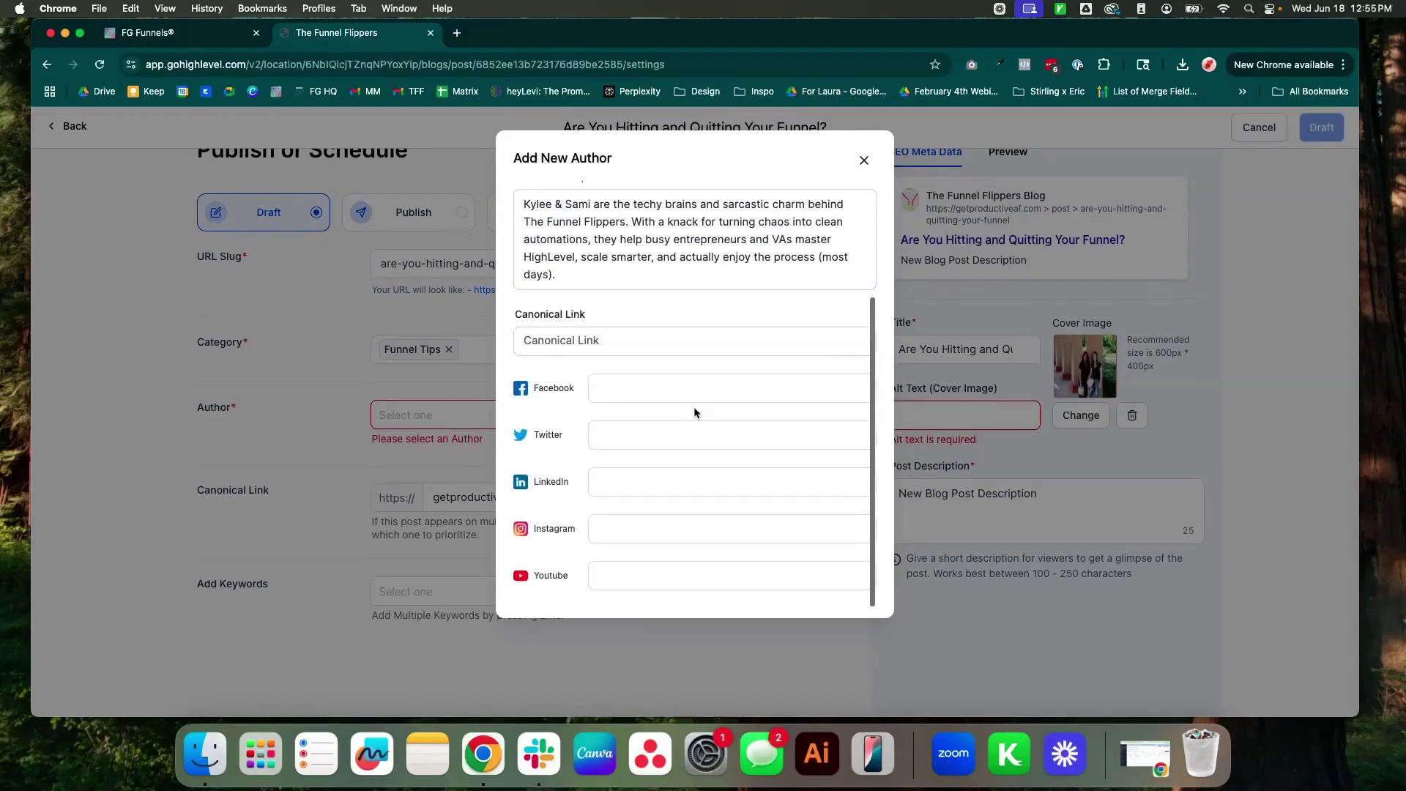
scroll(725, 345, "up", 8)
Step: Pick a team photo for the author, type its alt text, and attempt to create the author
left_click(730, 279)
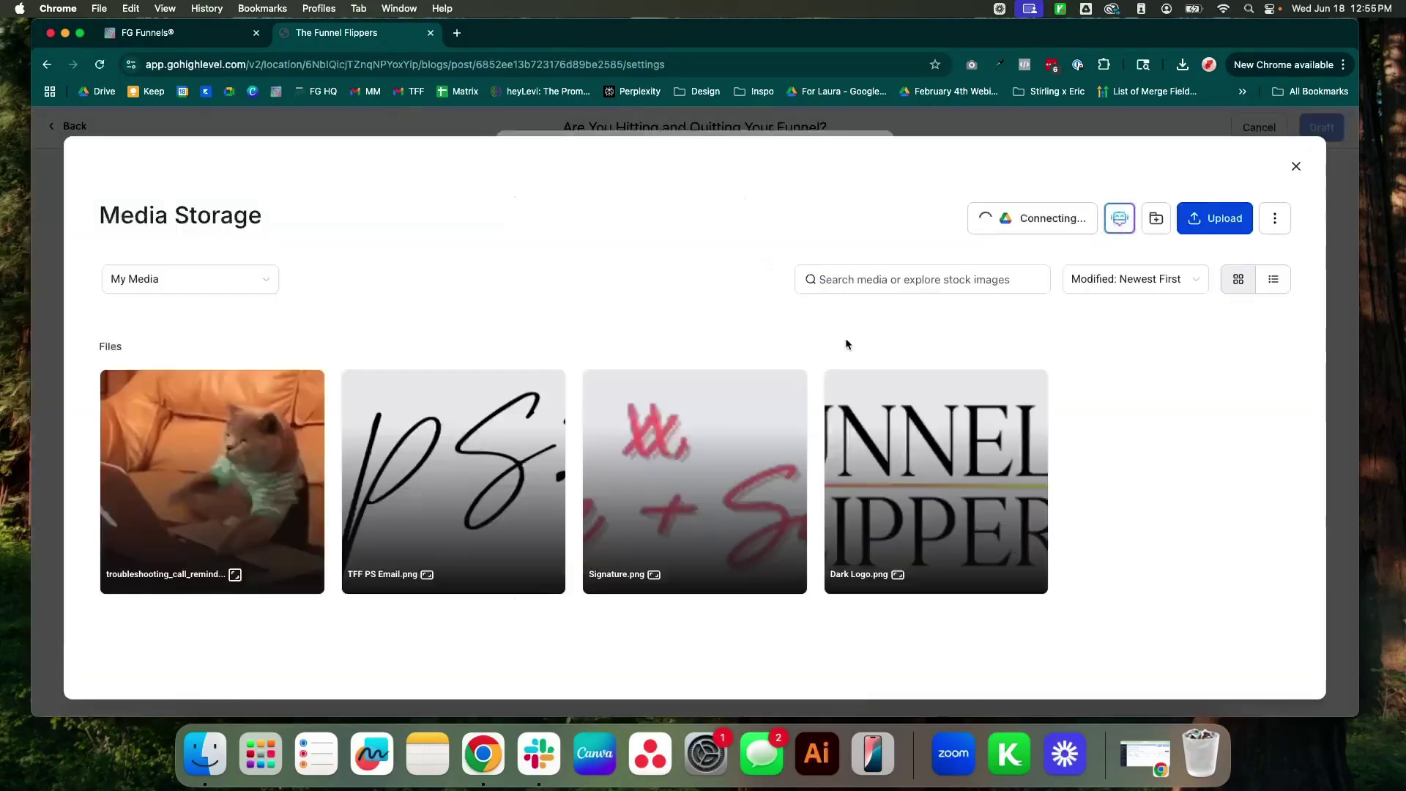
left_click(387, 343)
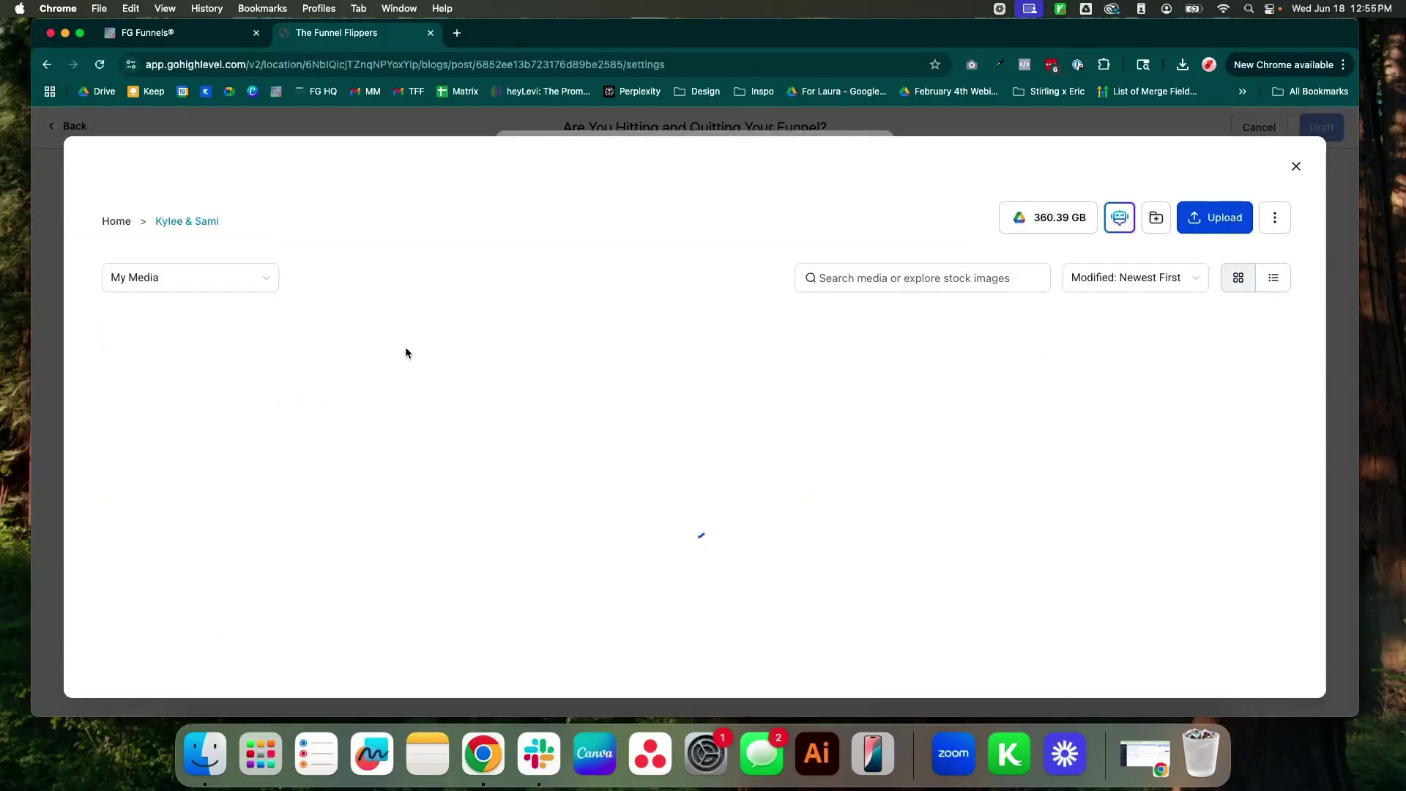
scroll(440, 432, "down", 1)
left_click(291, 445)
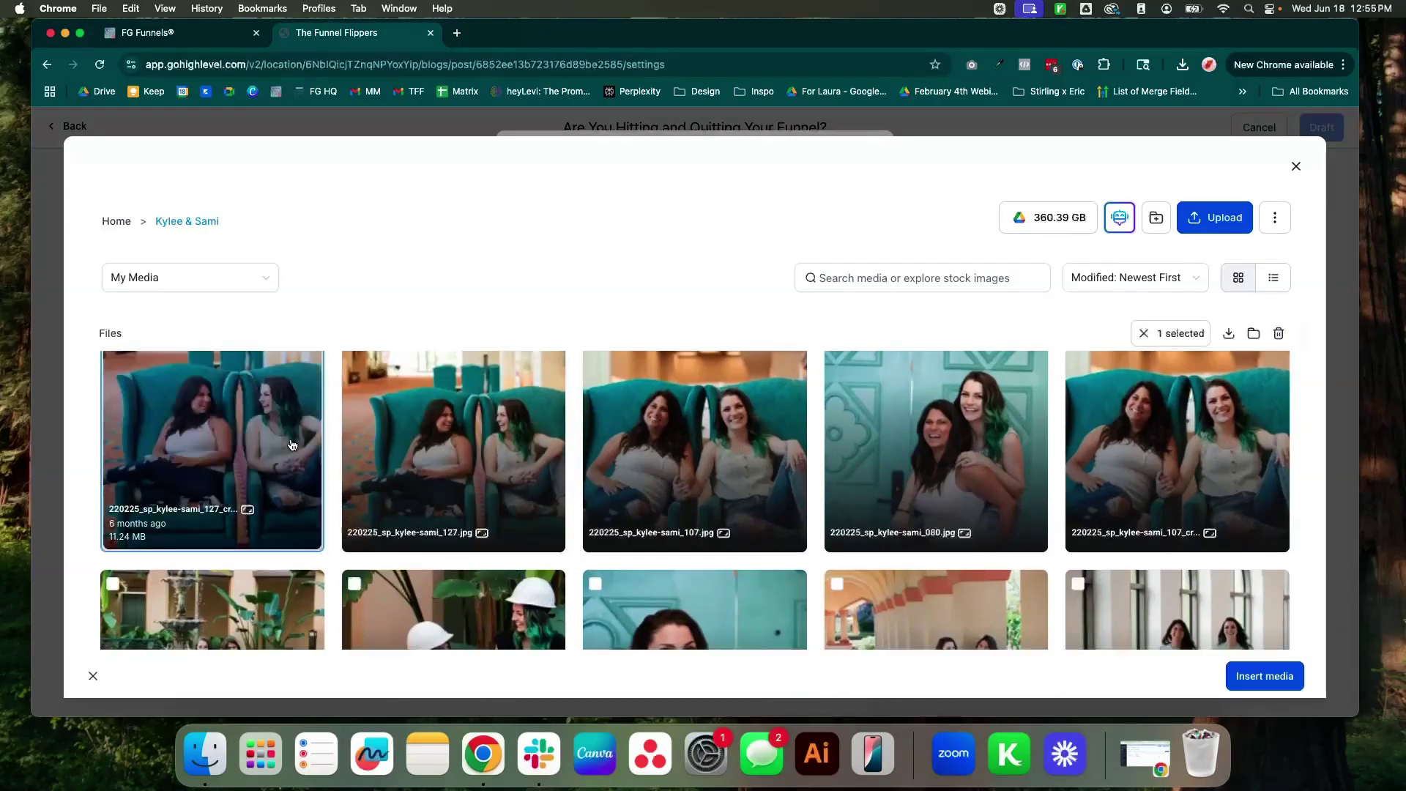
double_click(292, 445)
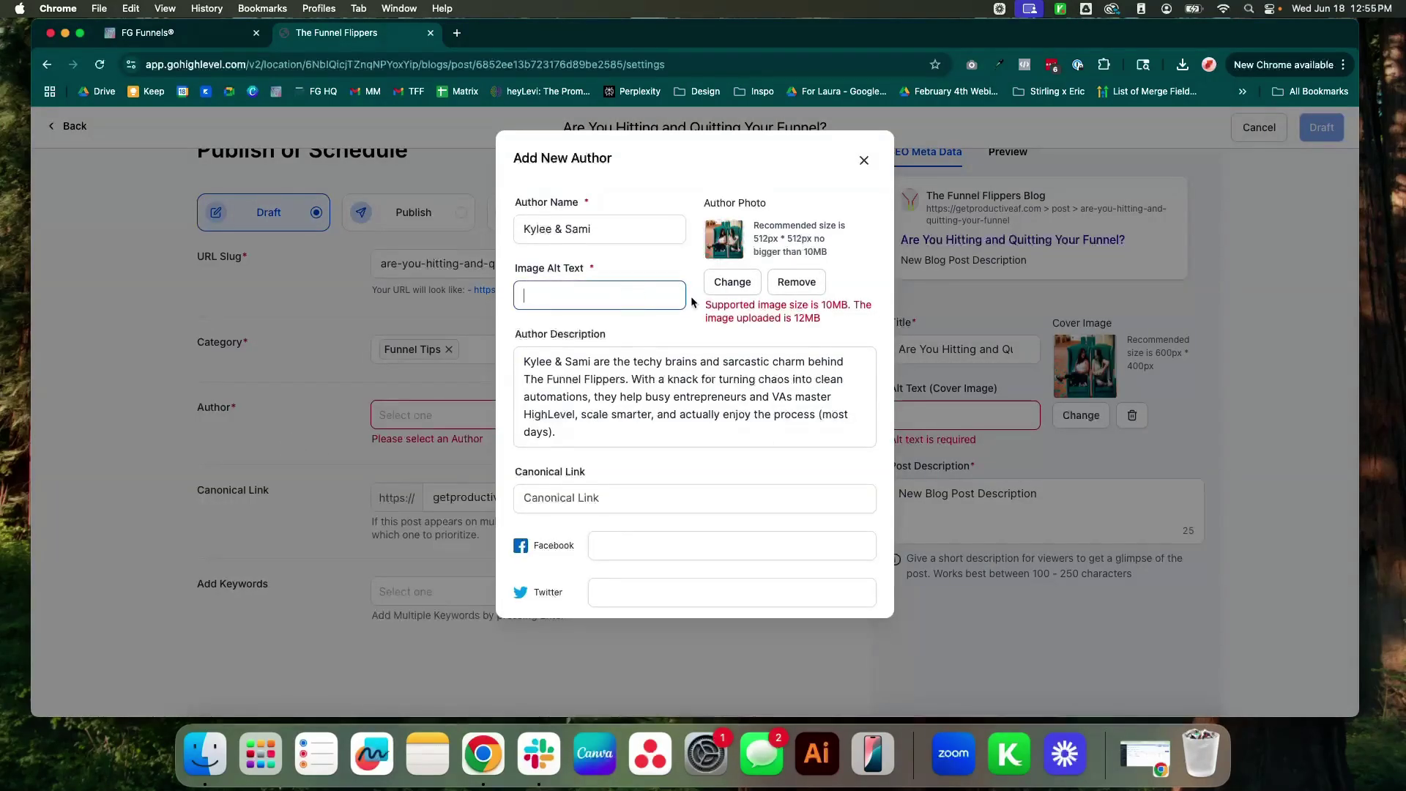
type("Image of Kylee and Sami t")
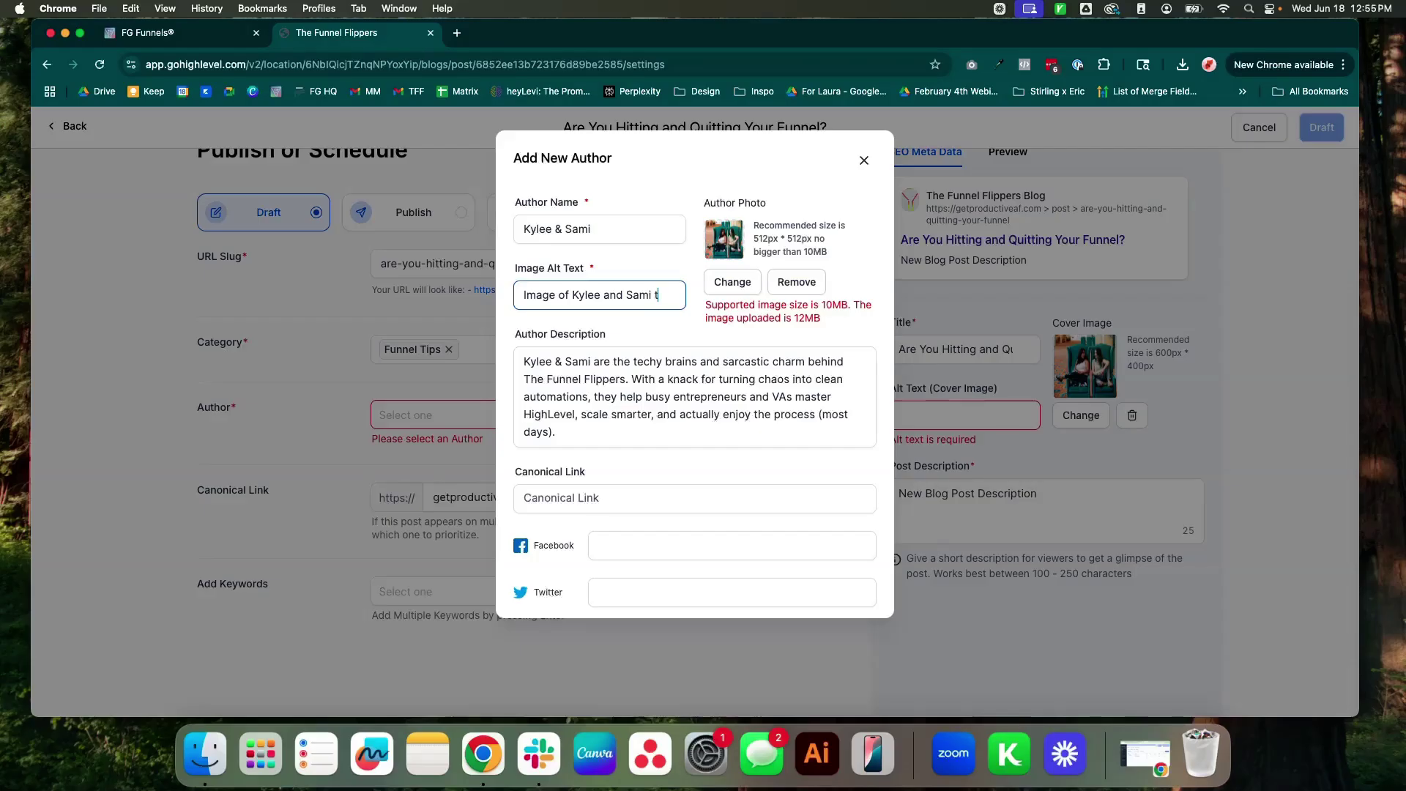
type("he Funnel Flic")
type("pers")
scroll(769, 479, "down", 5)
left_click(787, 527)
scroll(789, 535, "down", 1)
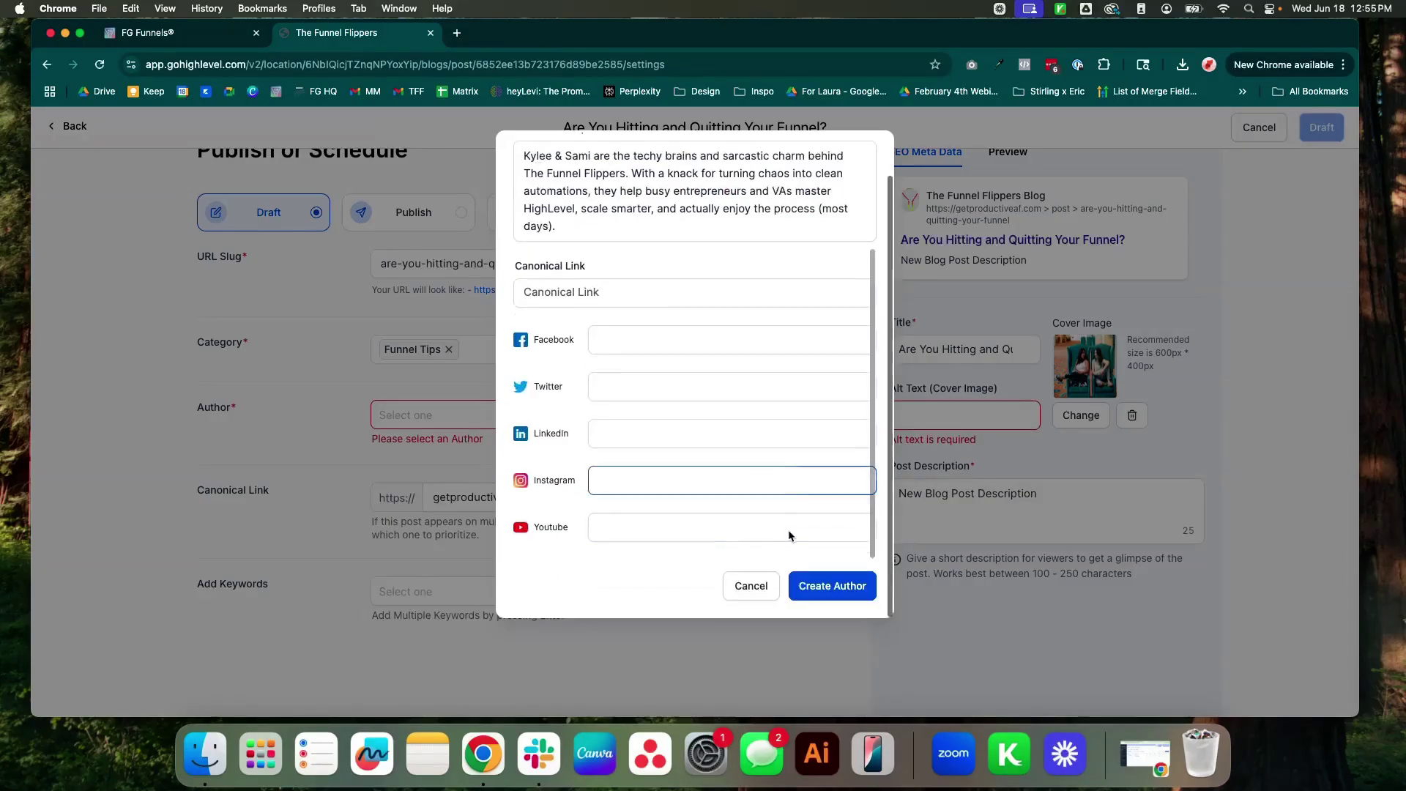
left_click(642, 339)
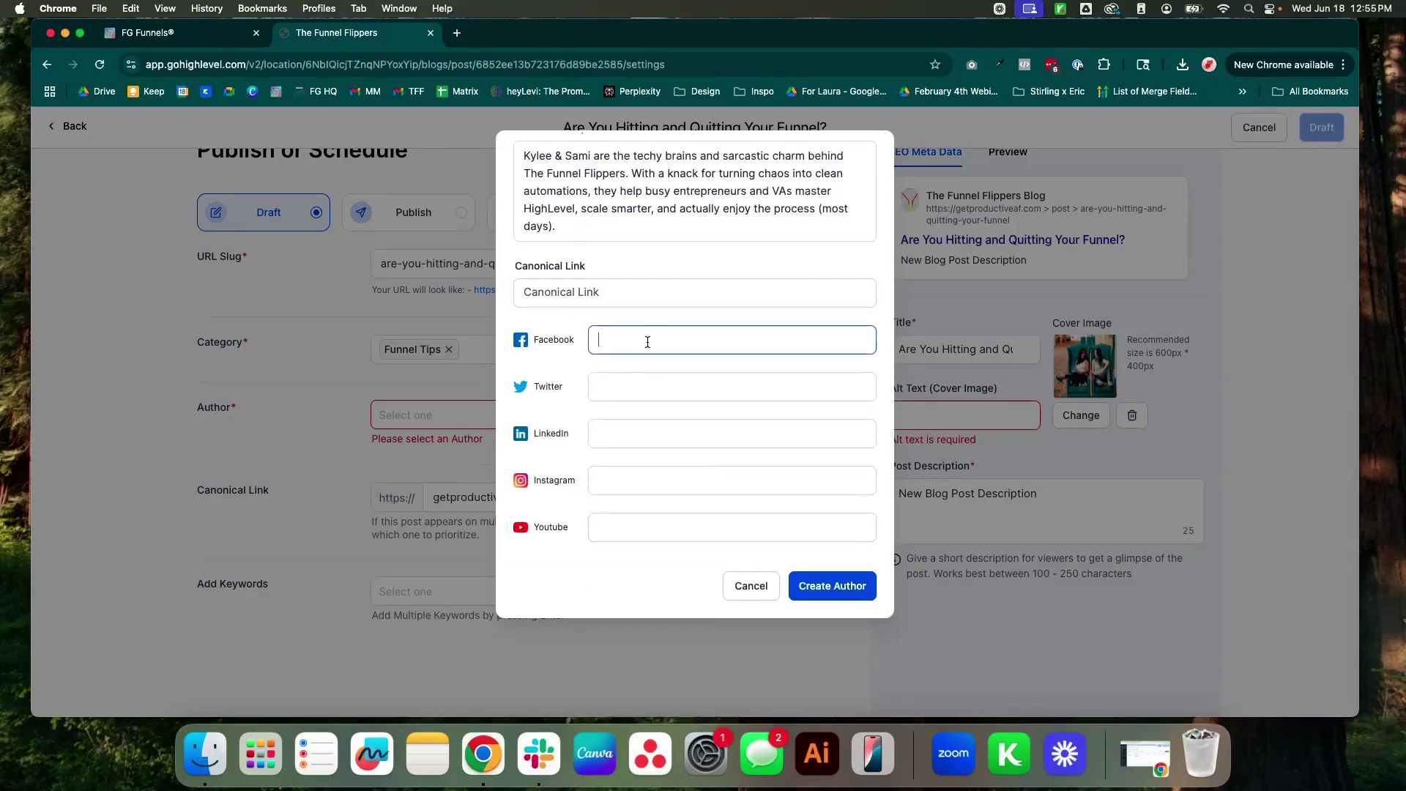
left_click(840, 602)
left_click(836, 585)
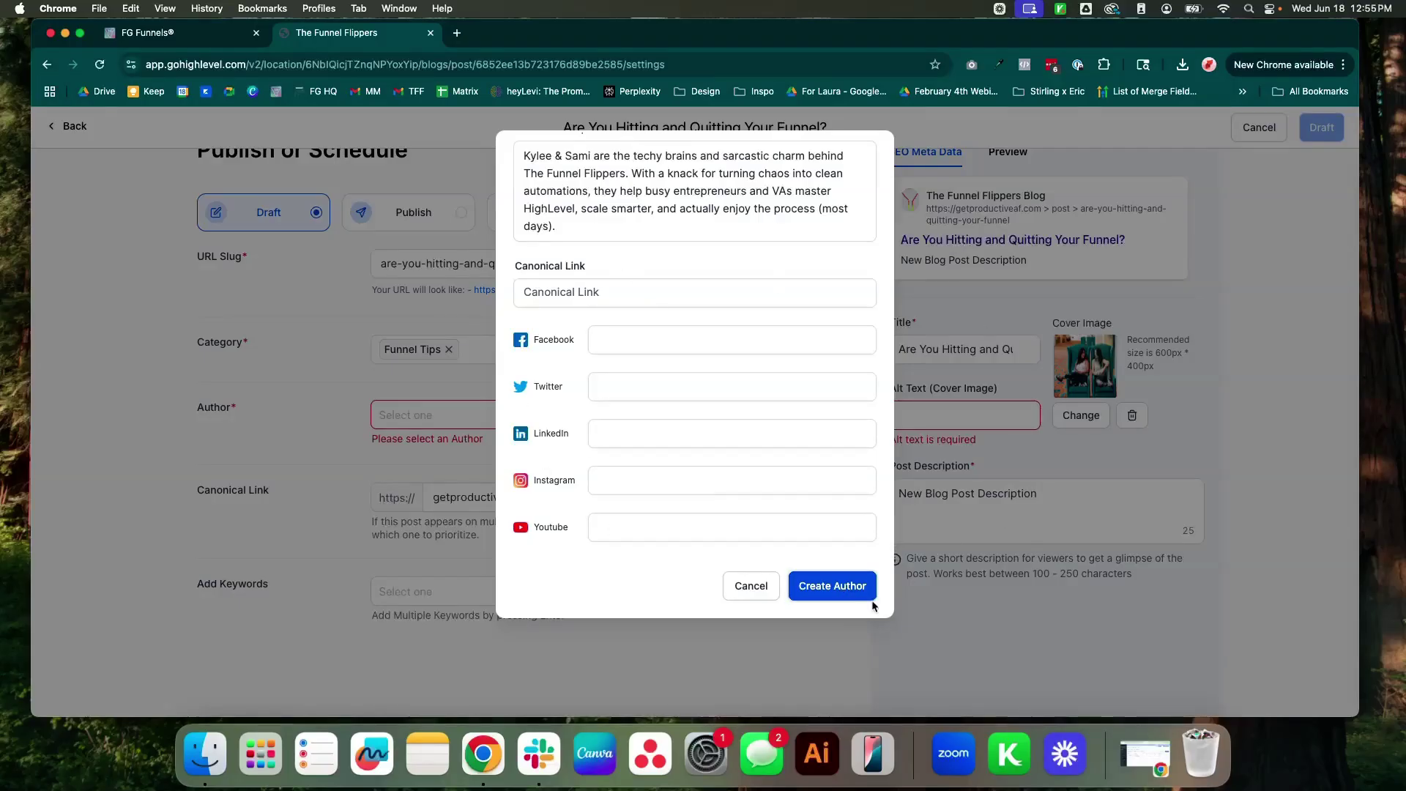
scroll(702, 417, "up", 5)
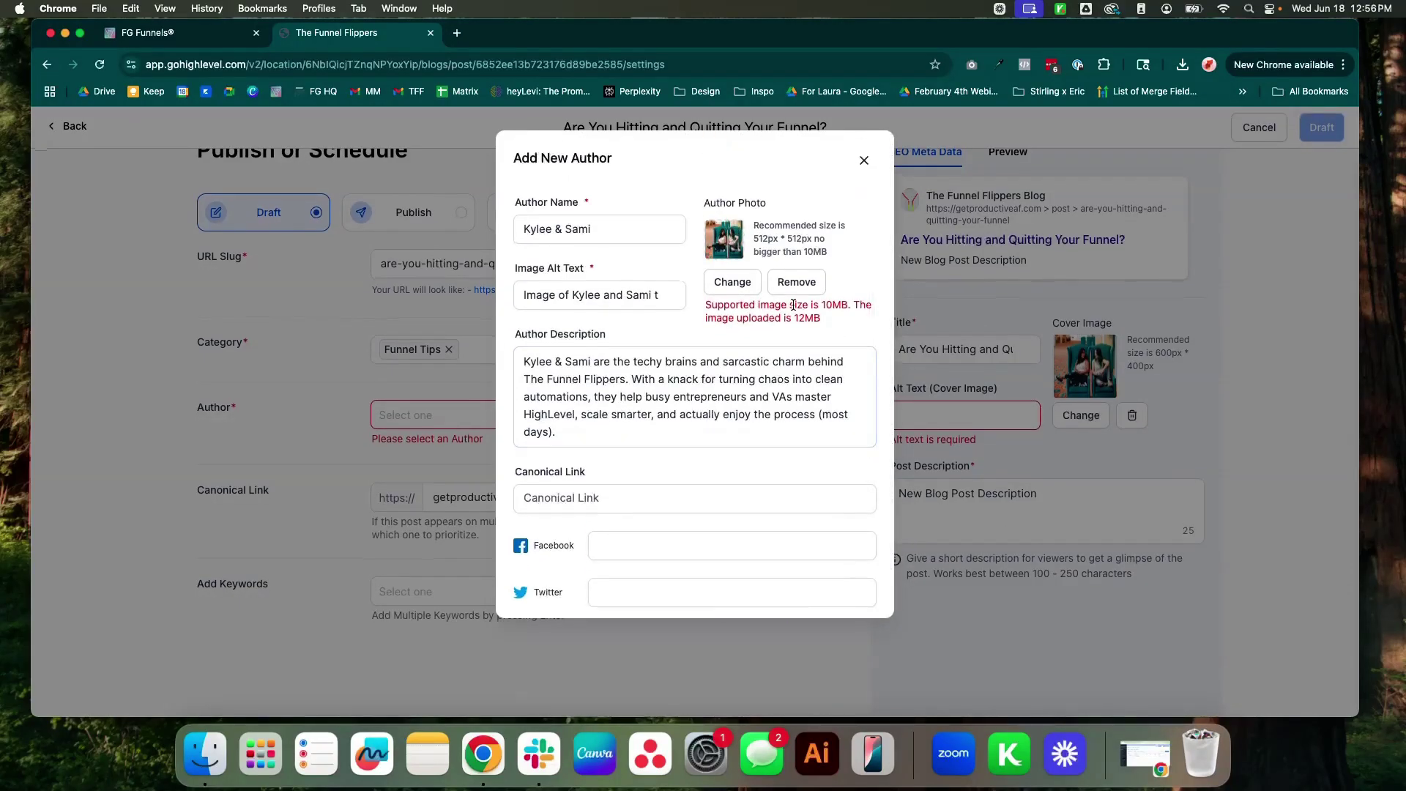
Step: Replace the oversized author photo with another founders' photo and create the author profile
left_click(733, 287)
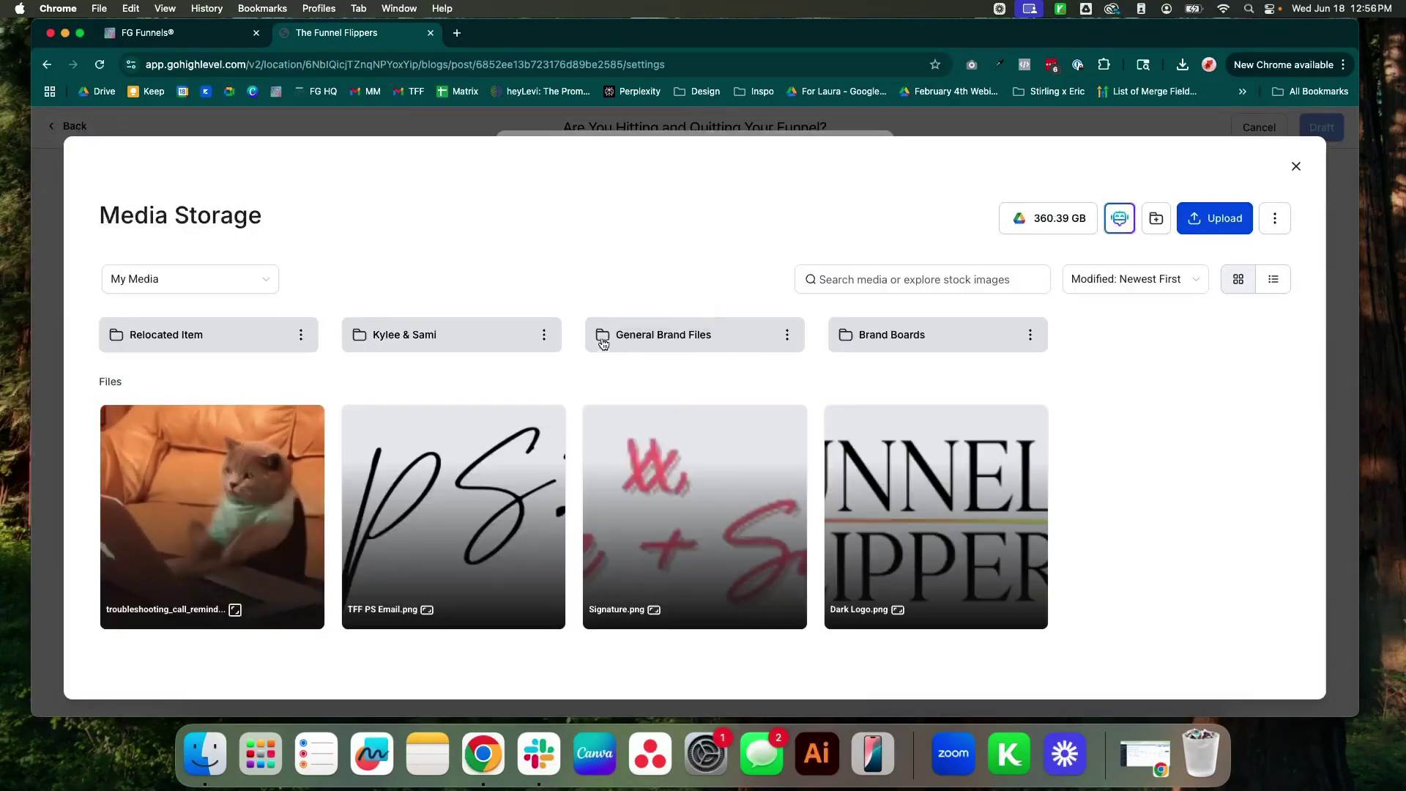
left_click(414, 336)
scroll(989, 493, "down", 3)
scroll(990, 493, "up", 2)
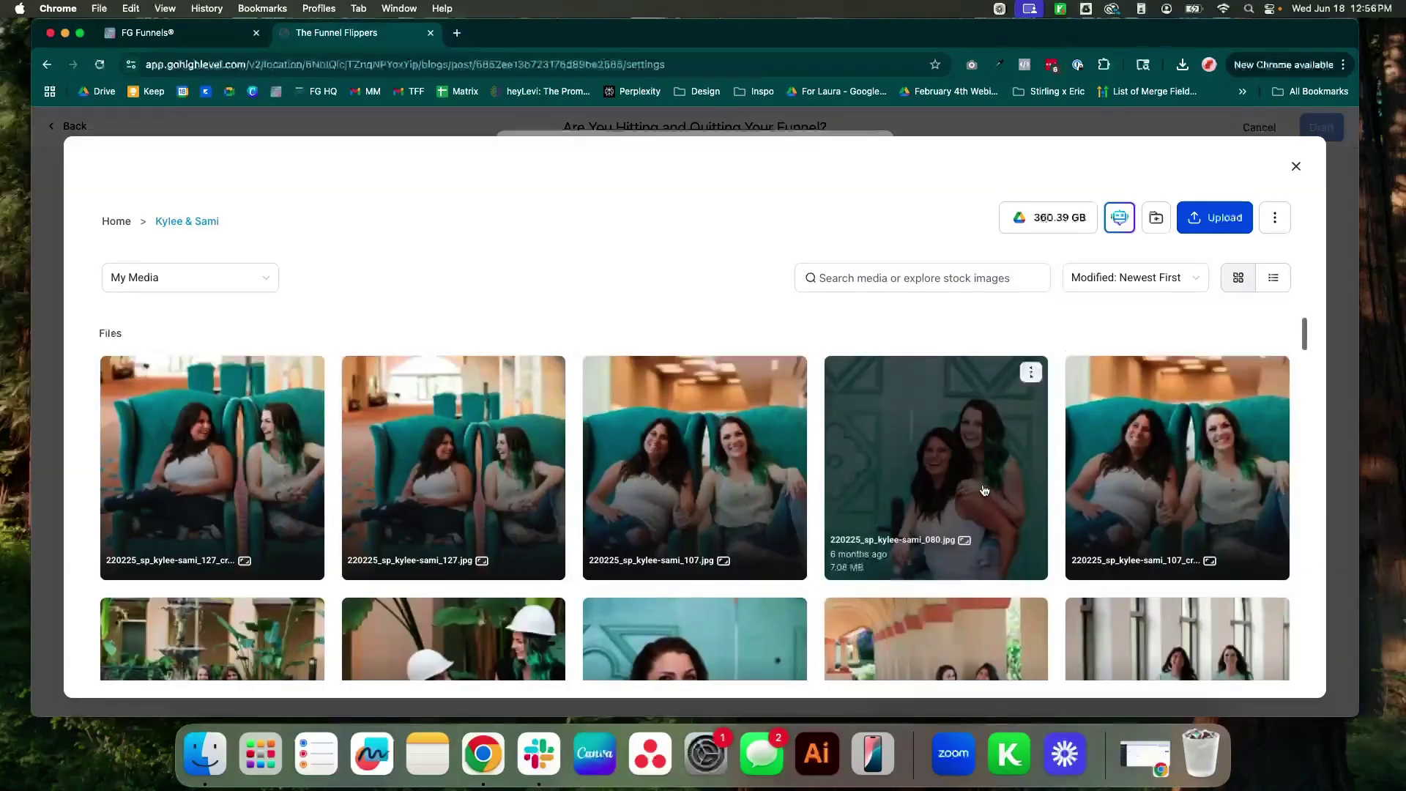
left_click(990, 493)
scroll(621, 459, "down", 5)
scroll(621, 459, "down", 2)
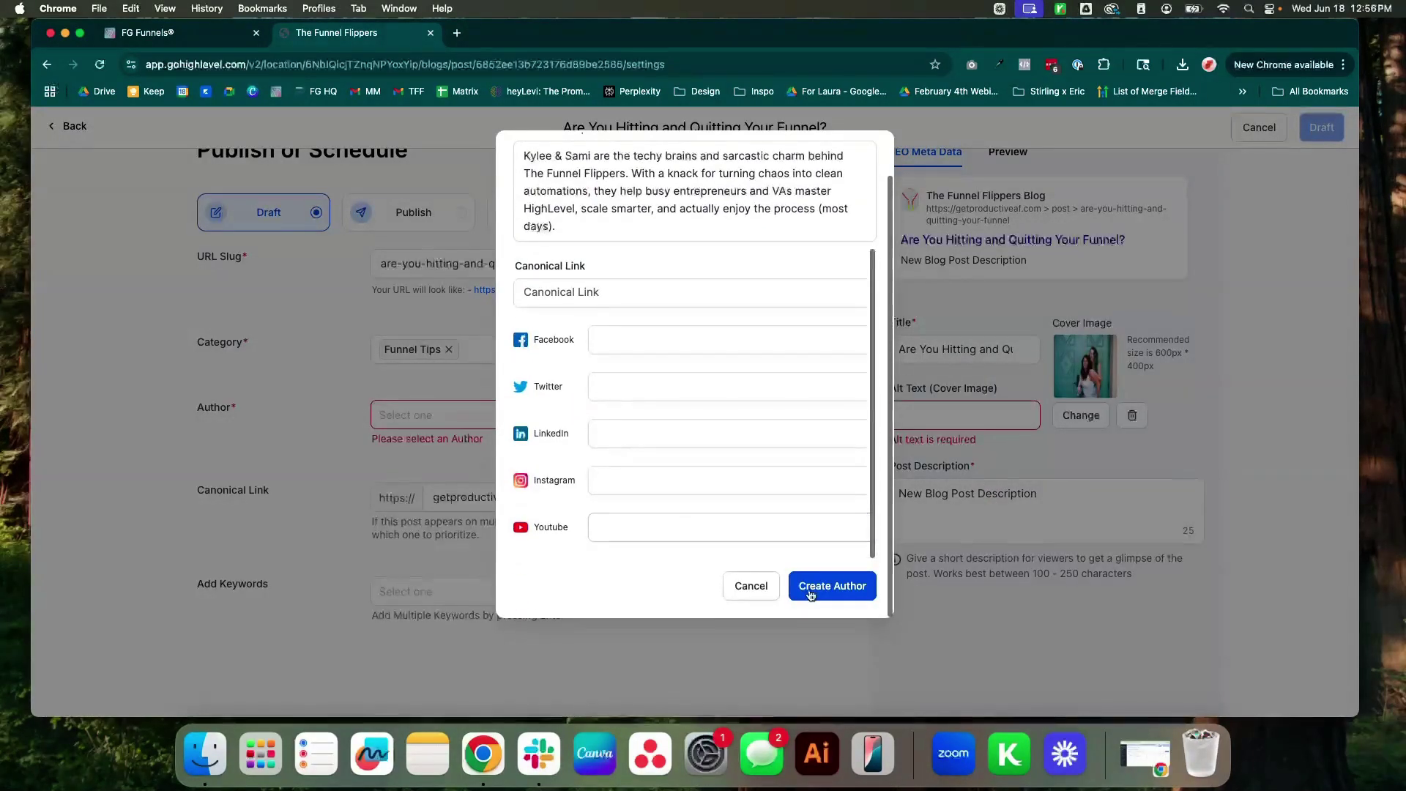
left_click(832, 586)
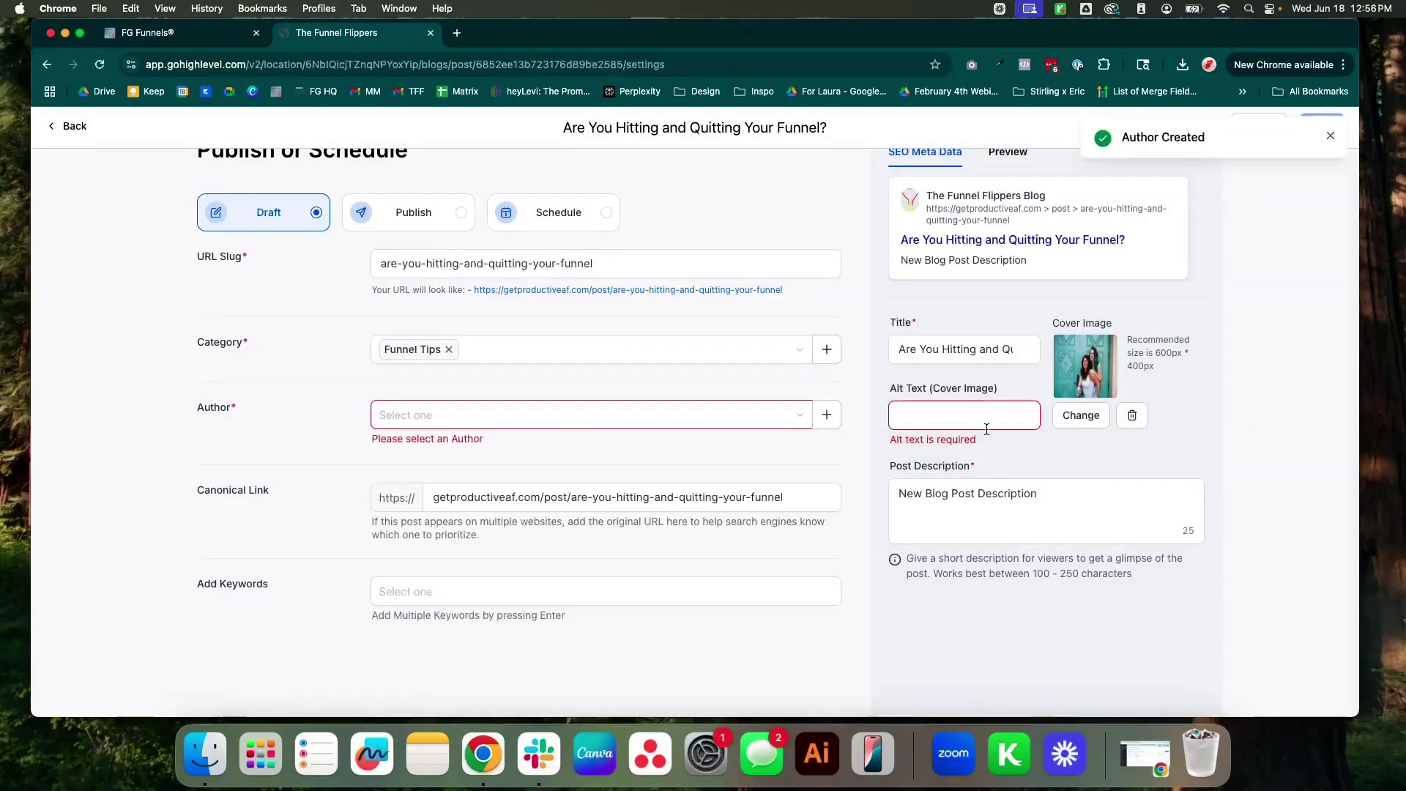
Step: Add cover image alt text naming the founders from The Funnel Flippers and assign the new author
left_click(1030, 427)
type("K")
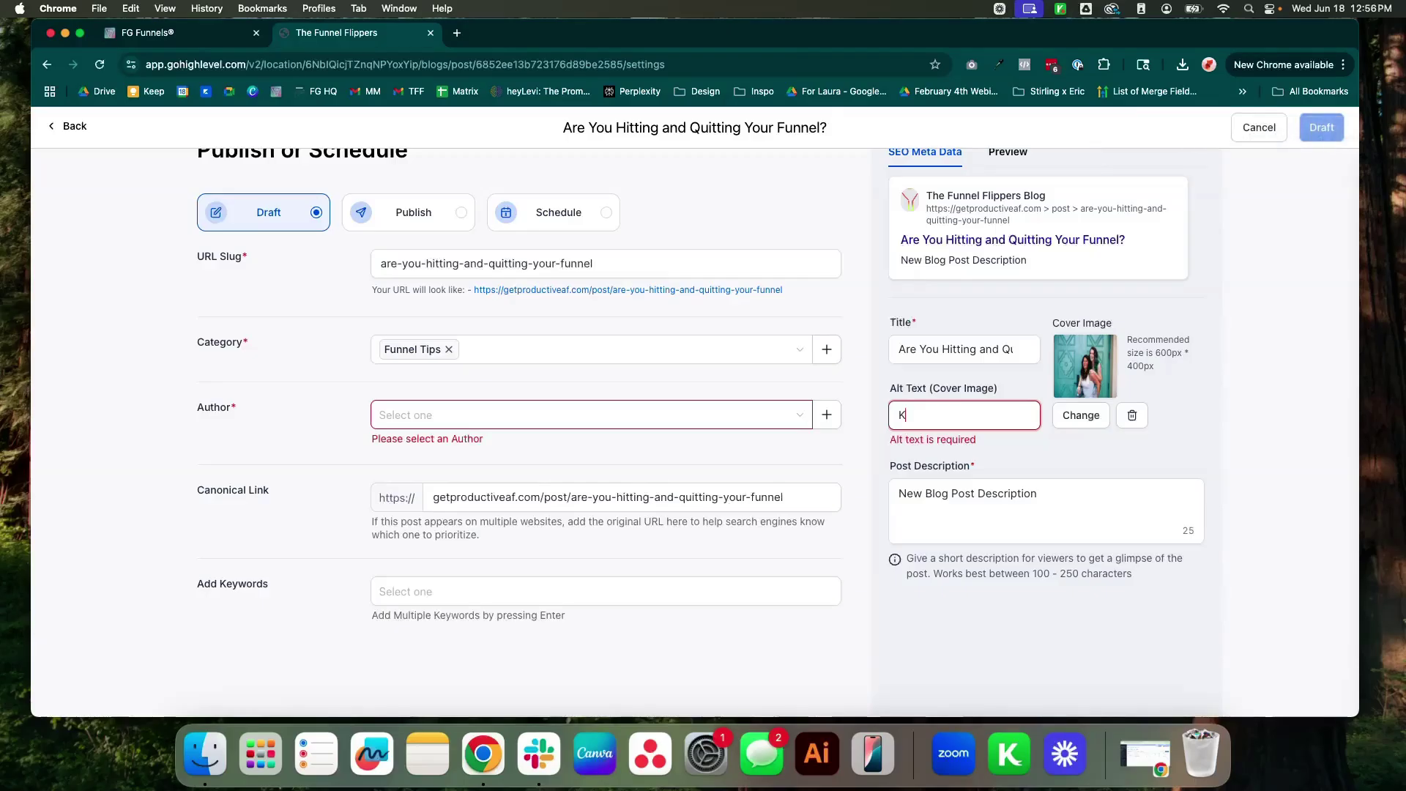
type("ylee and S")
type("ami from The Funnel Flippers")
left_click(933, 485)
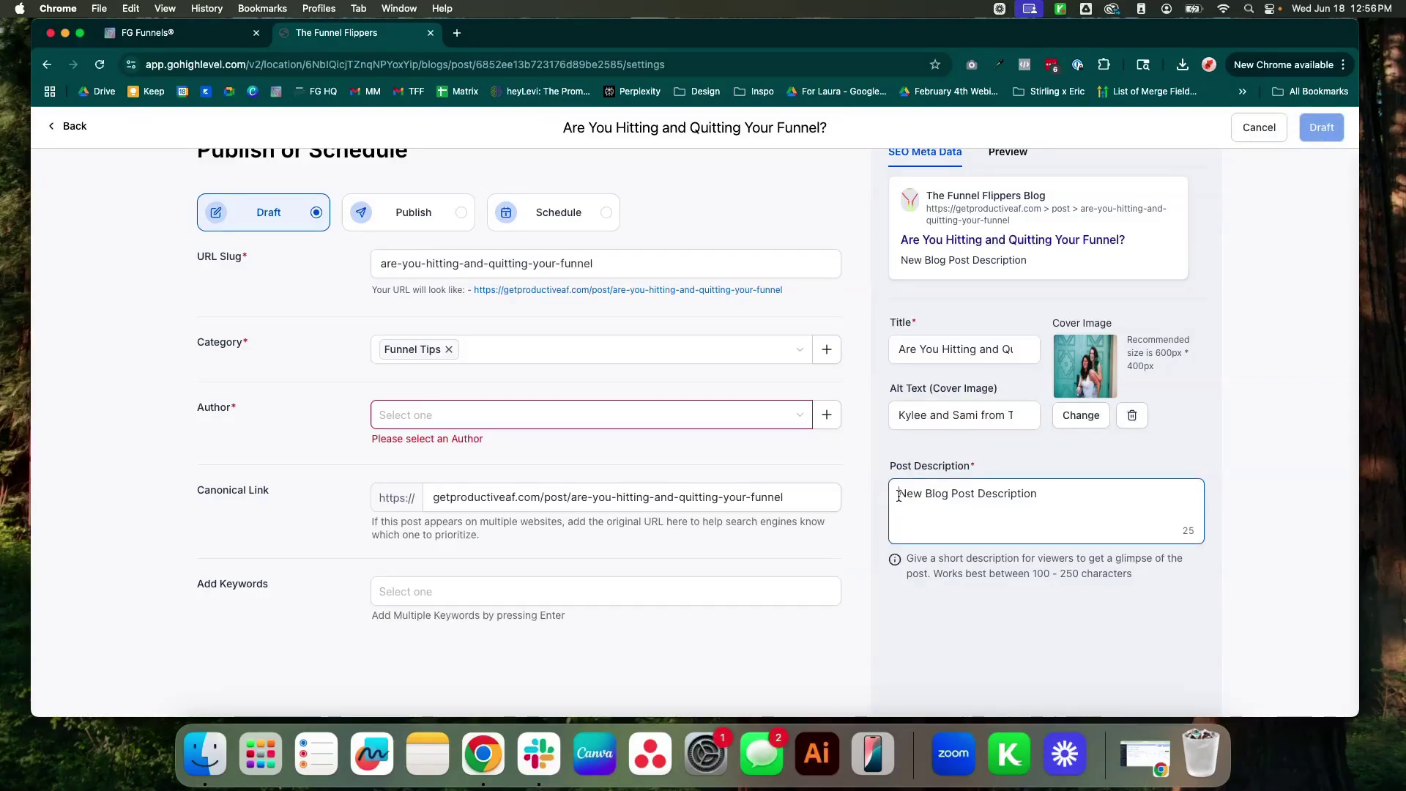
left_click(433, 429)
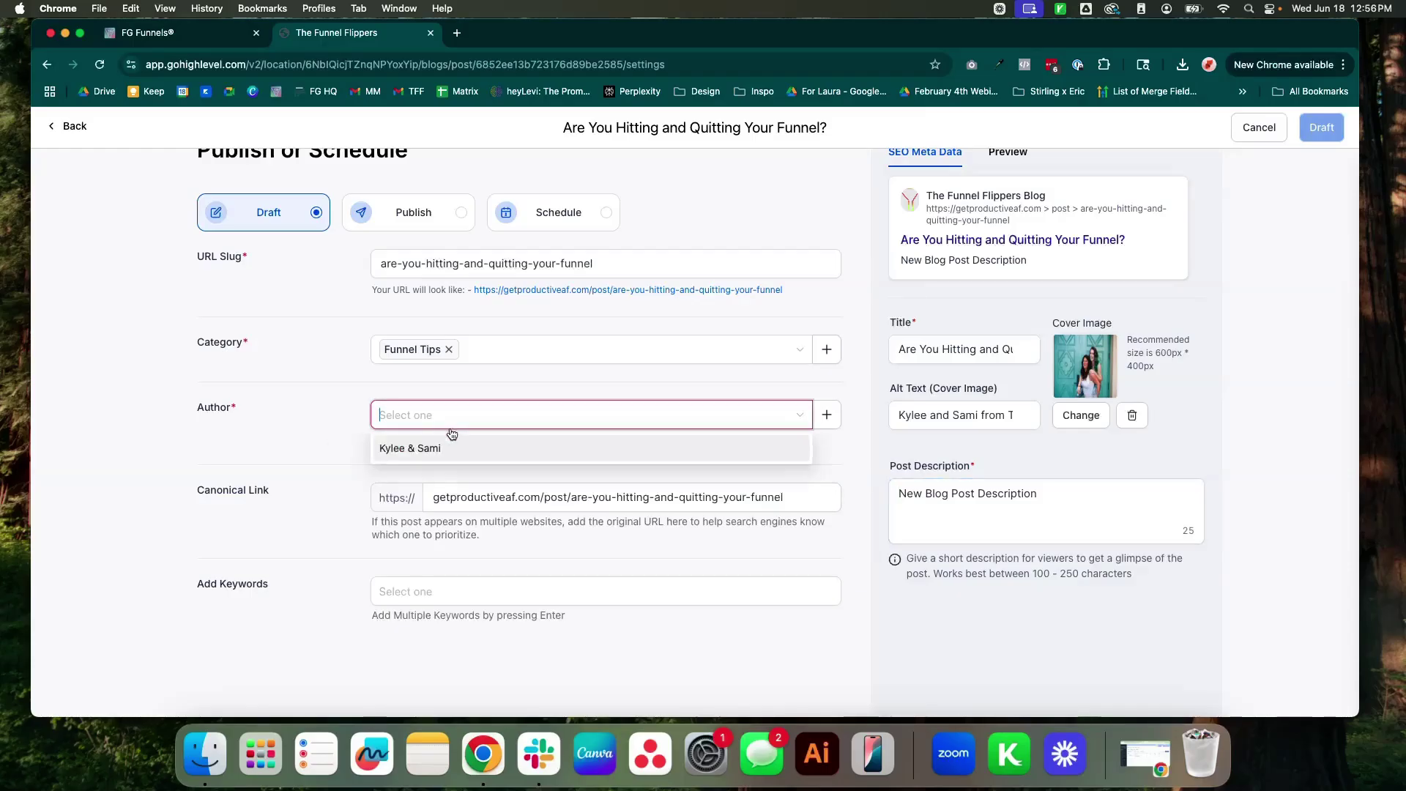
left_click(439, 448)
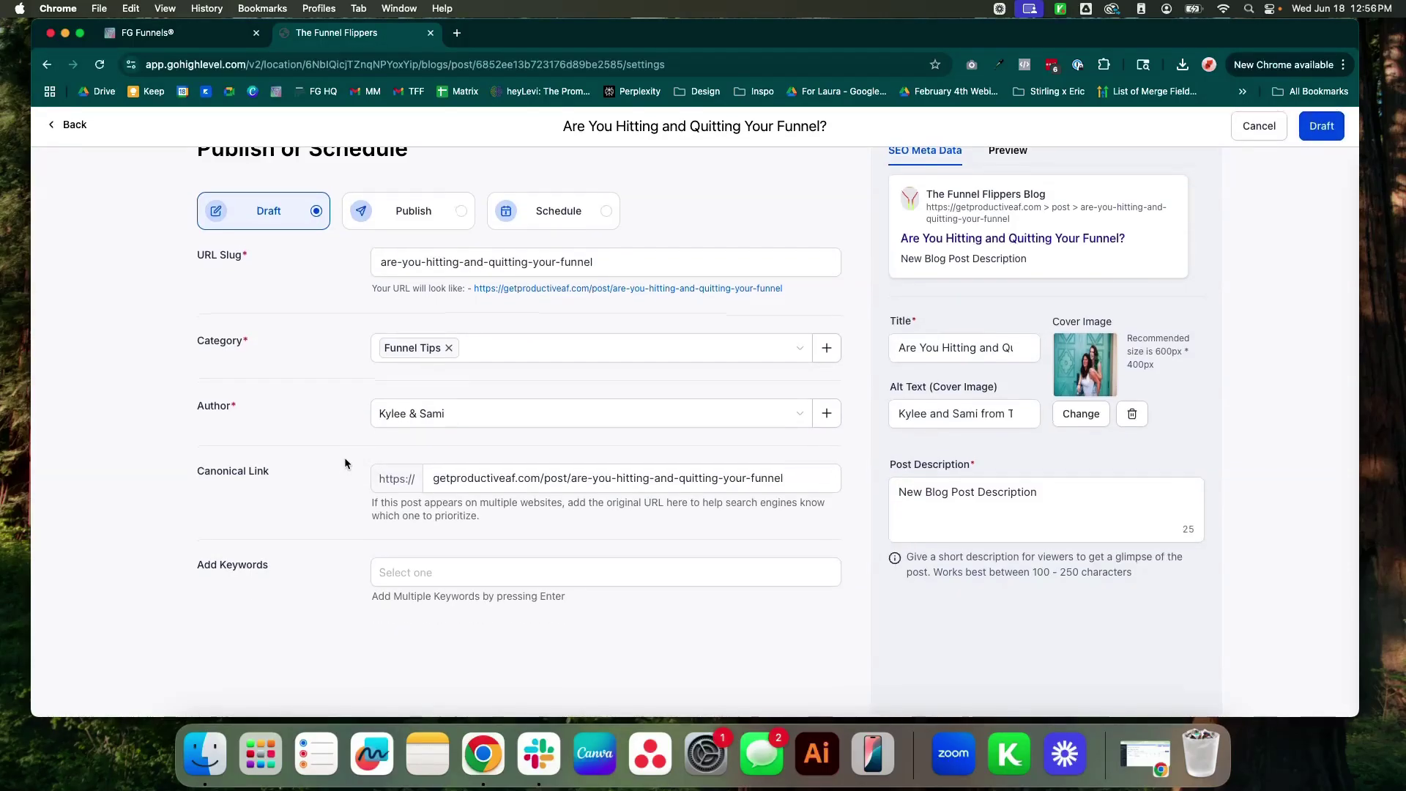
Step: Add 'sales funnel' as a post keyword
left_click(435, 479)
left_click_drag(434, 480, 780, 484)
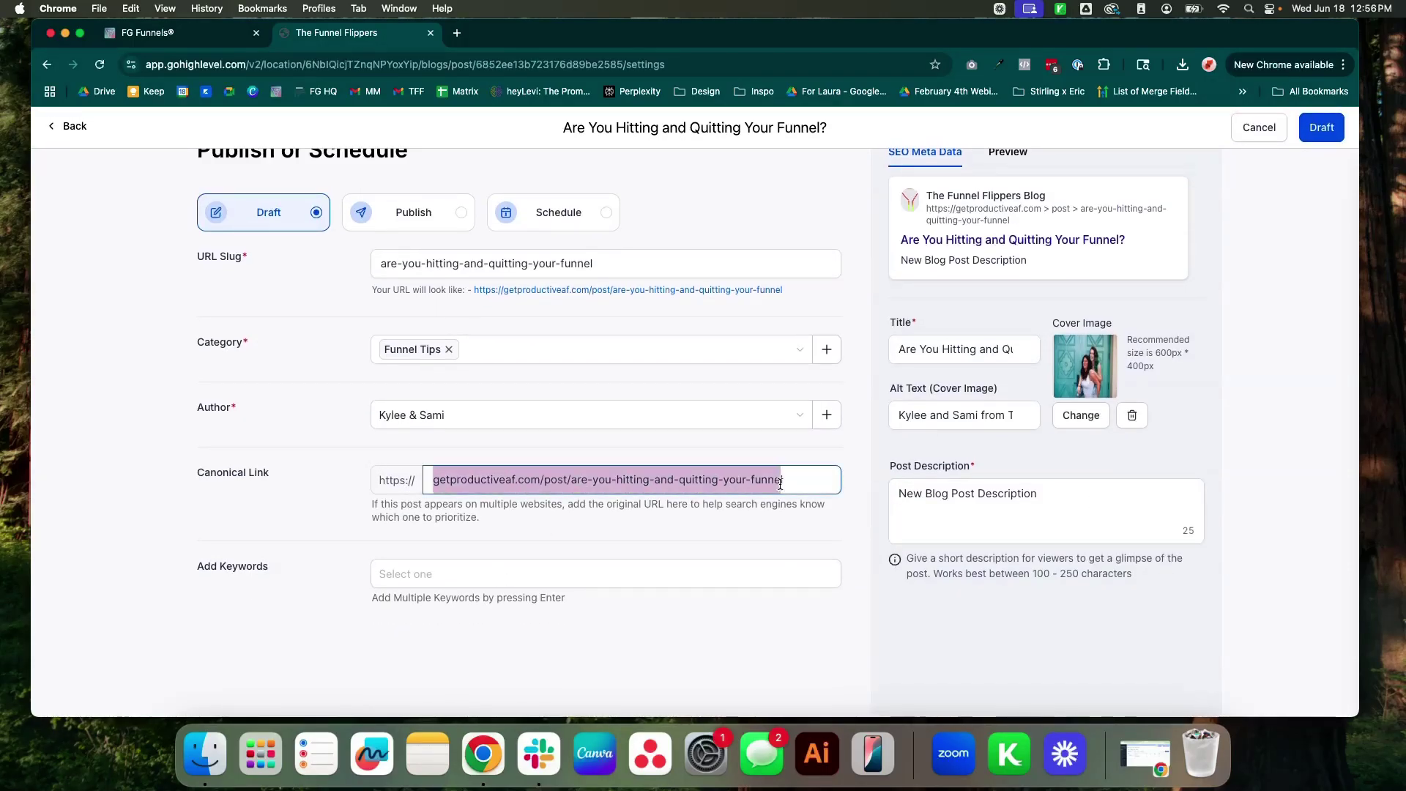
left_click(578, 483)
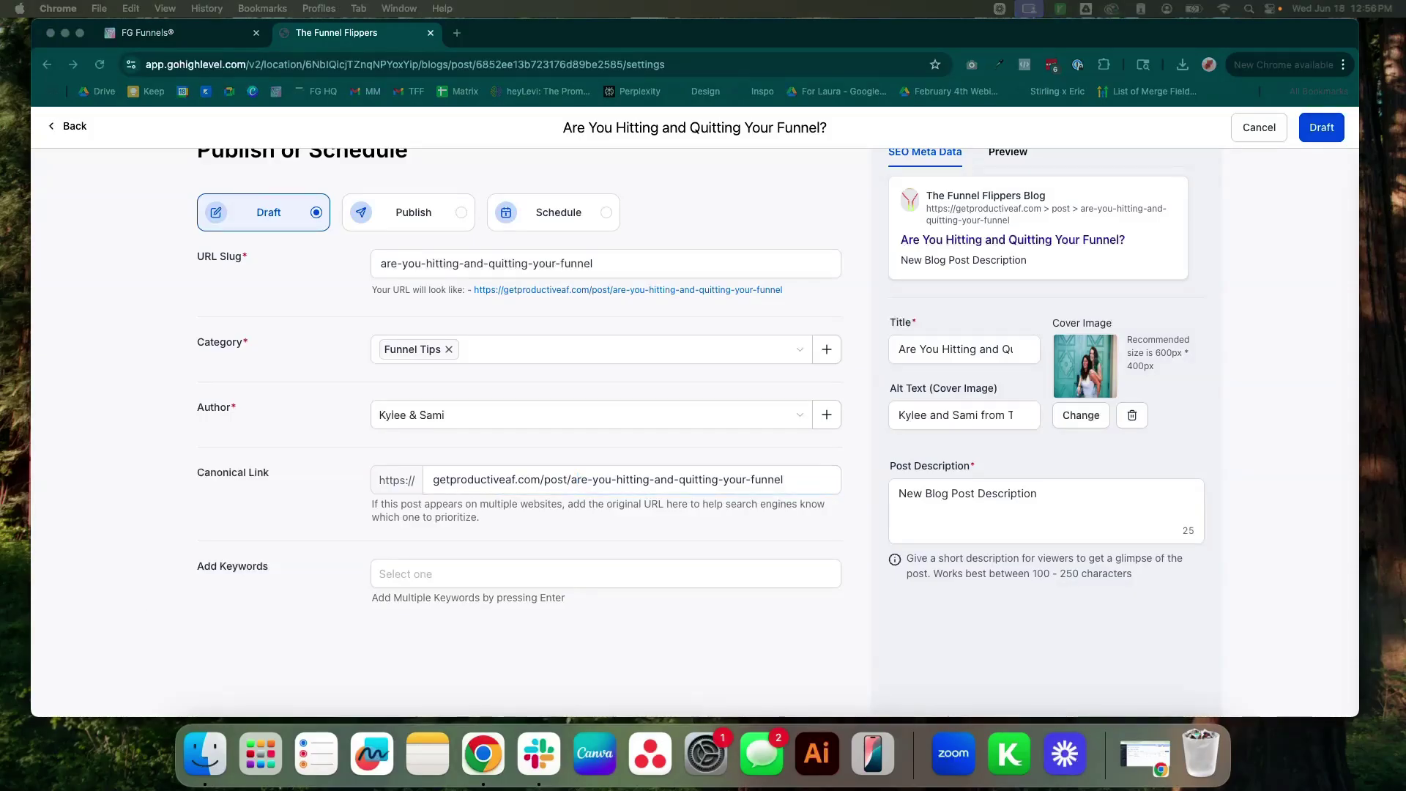
left_click(566, 579)
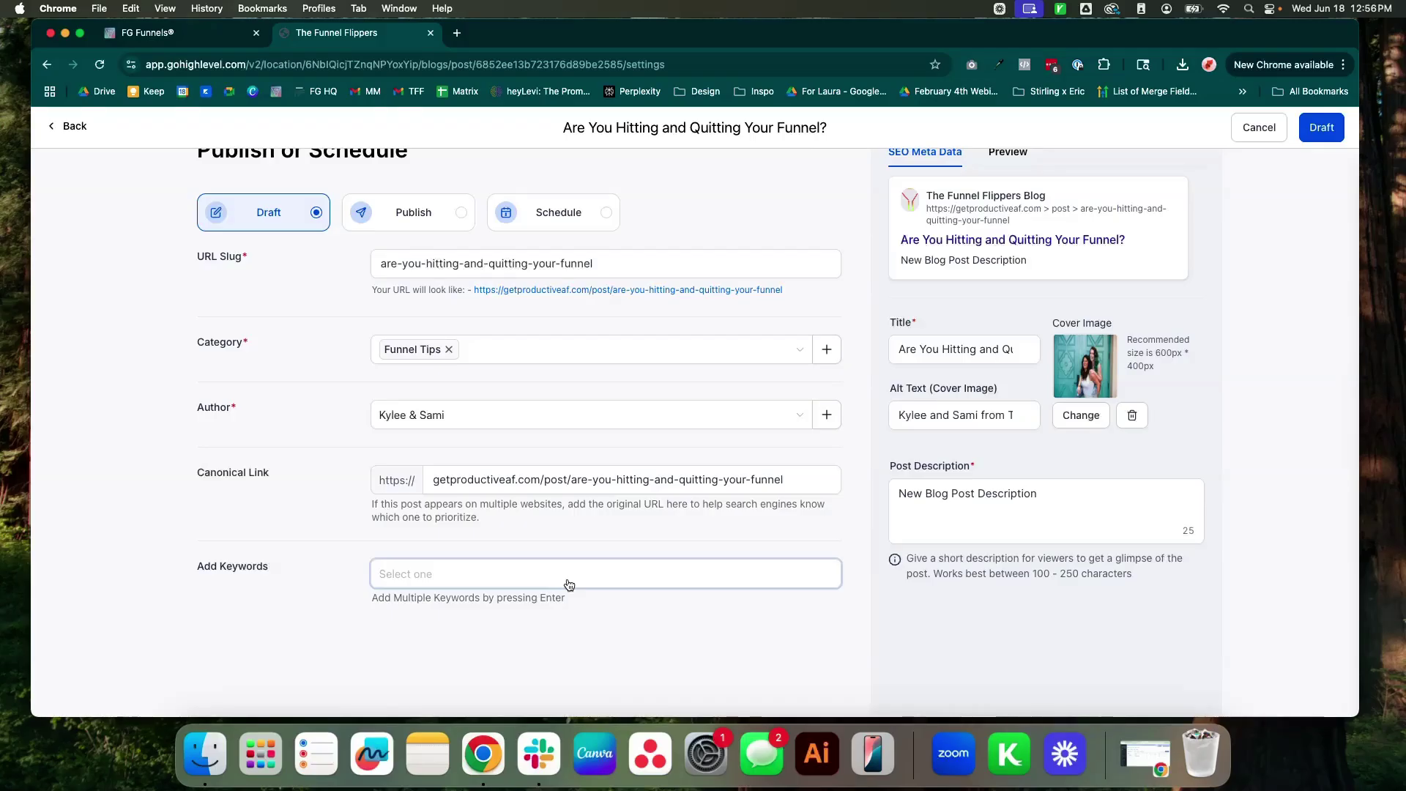
type("sales funnel")
key("Return")
Step: Paste the 373-character funnel-review summary into the Post Description, removing trailing blank lines
left_click(1058, 496)
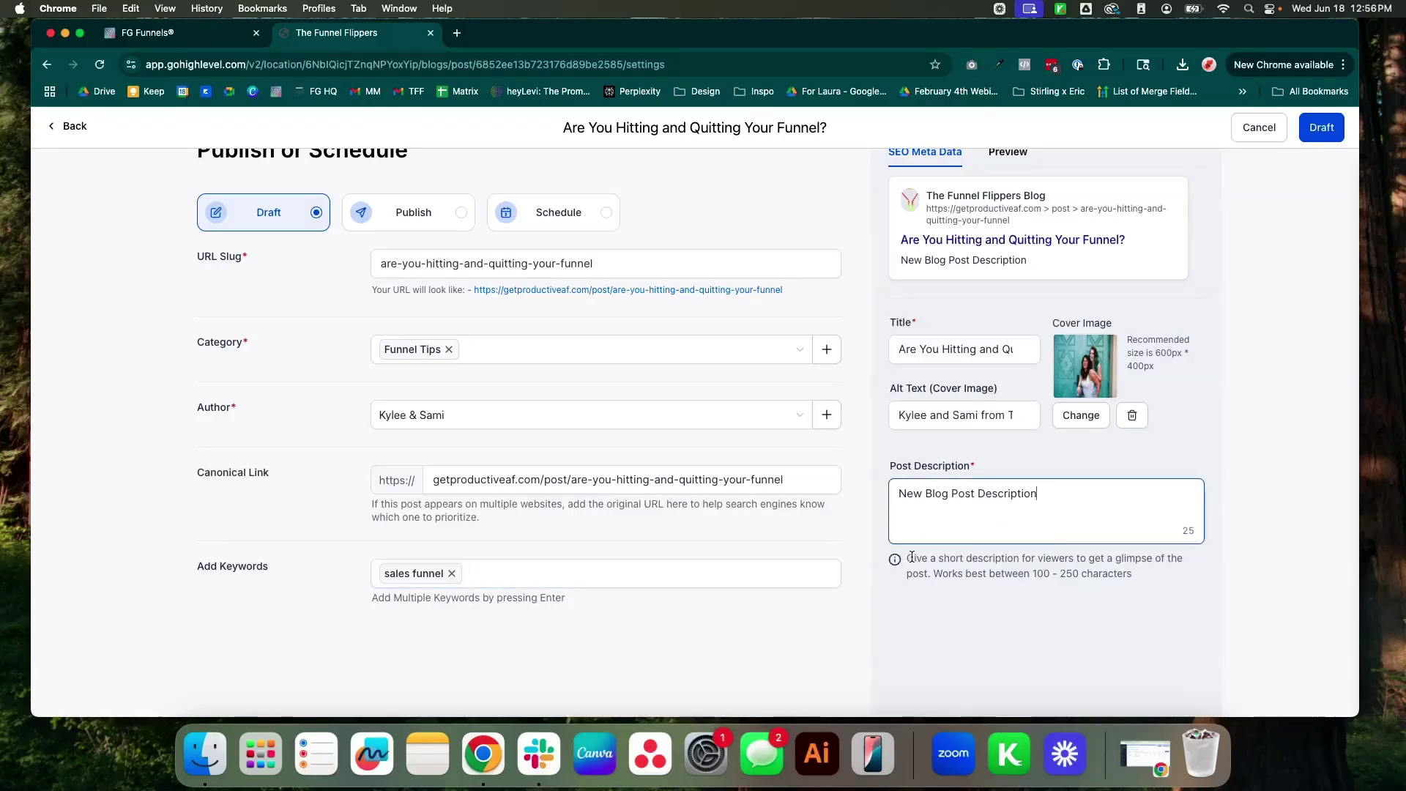
left_click_drag(910, 560, 1133, 574)
left_click(353, 648)
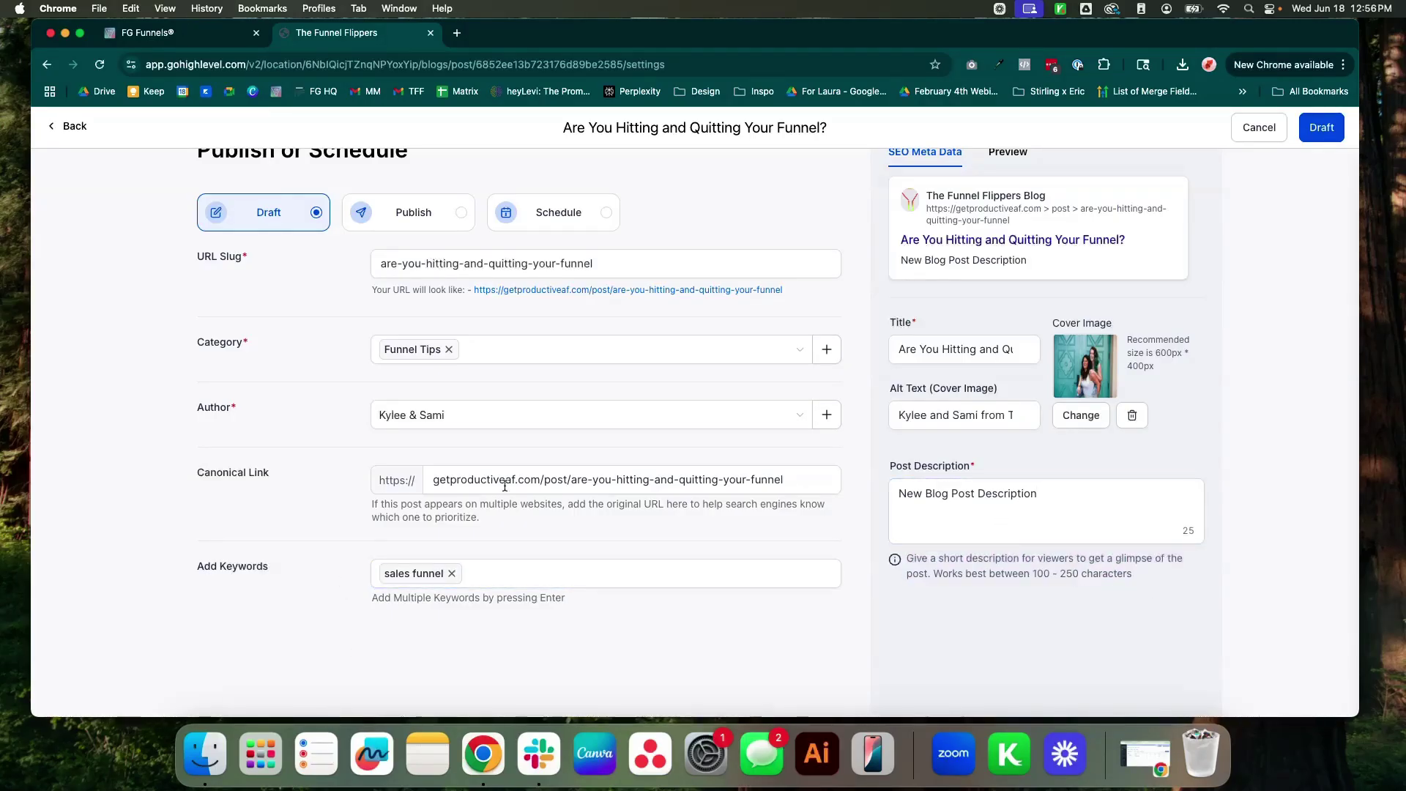
scroll(504, 487, "up", 1)
left_click(1071, 544)
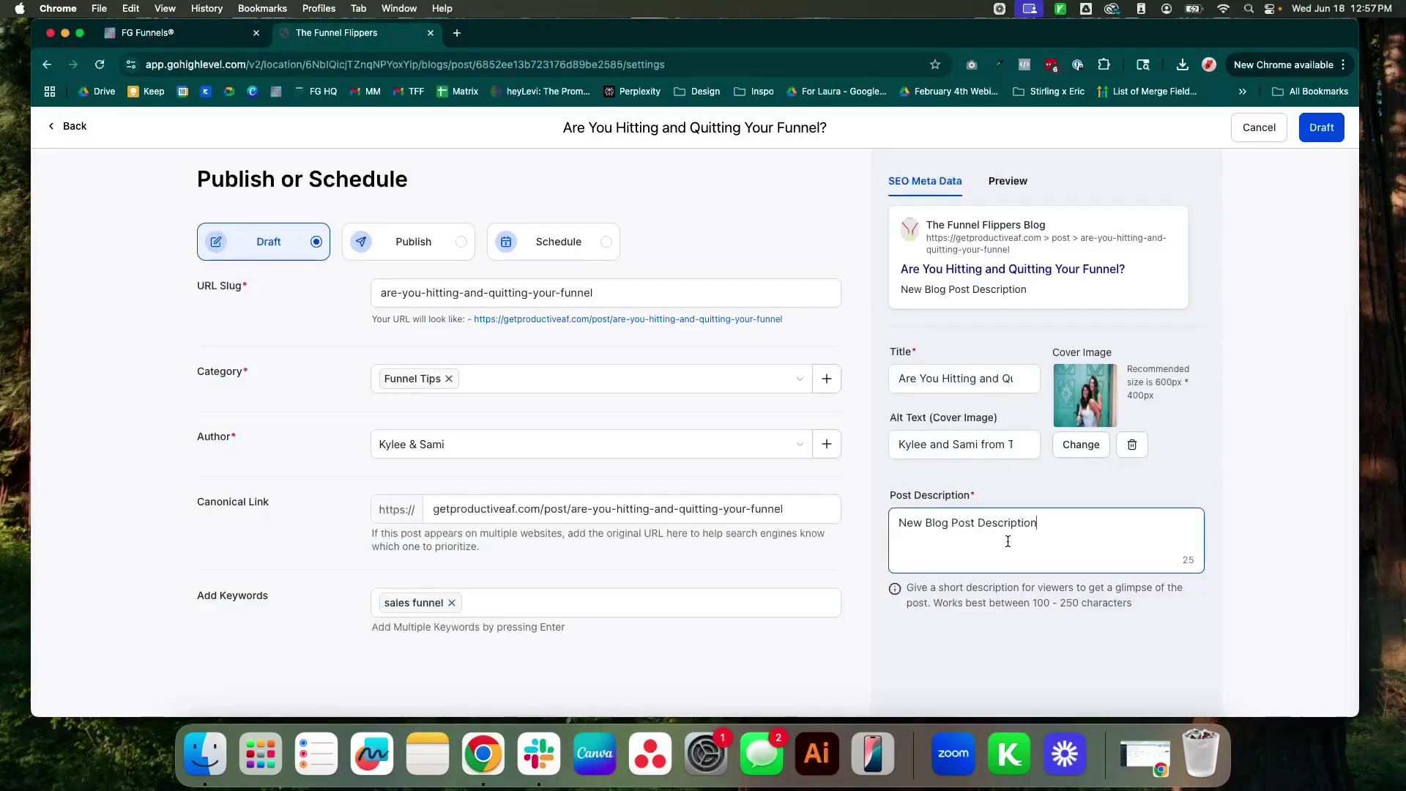
type("Think your funnel’s fine after launch? Think again. In this post, we break down why your funnel needs regular reviews (not just wishful thinking) and how to fine-tune it into a conversion machine. From data deep-dives to customer feedback, we’ll show you how to optimize without starting over—and why \"set it and forget it\" isn’t a growth strategy.")
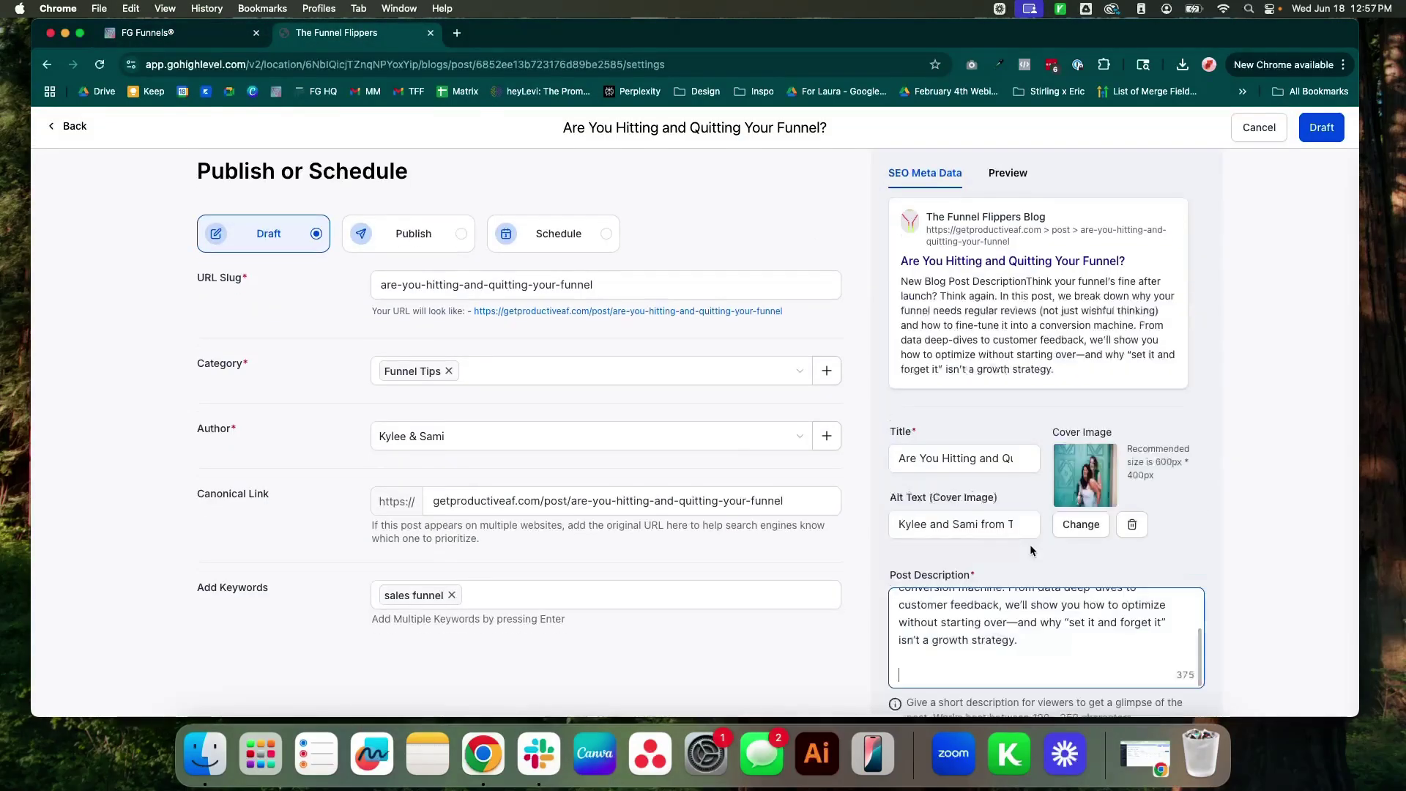
key("BackSpace")
key("BackSpace")
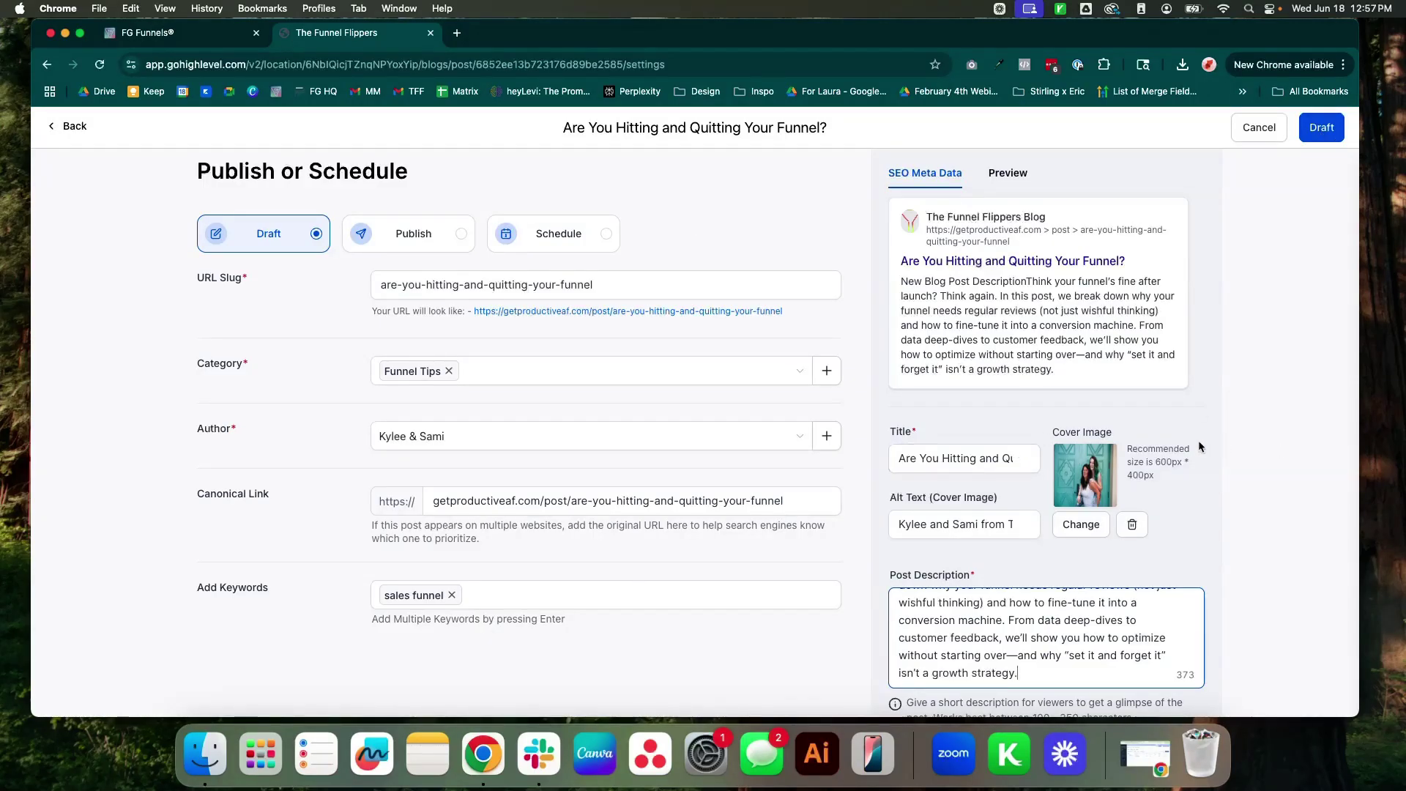
scroll(1198, 441, "down", 1)
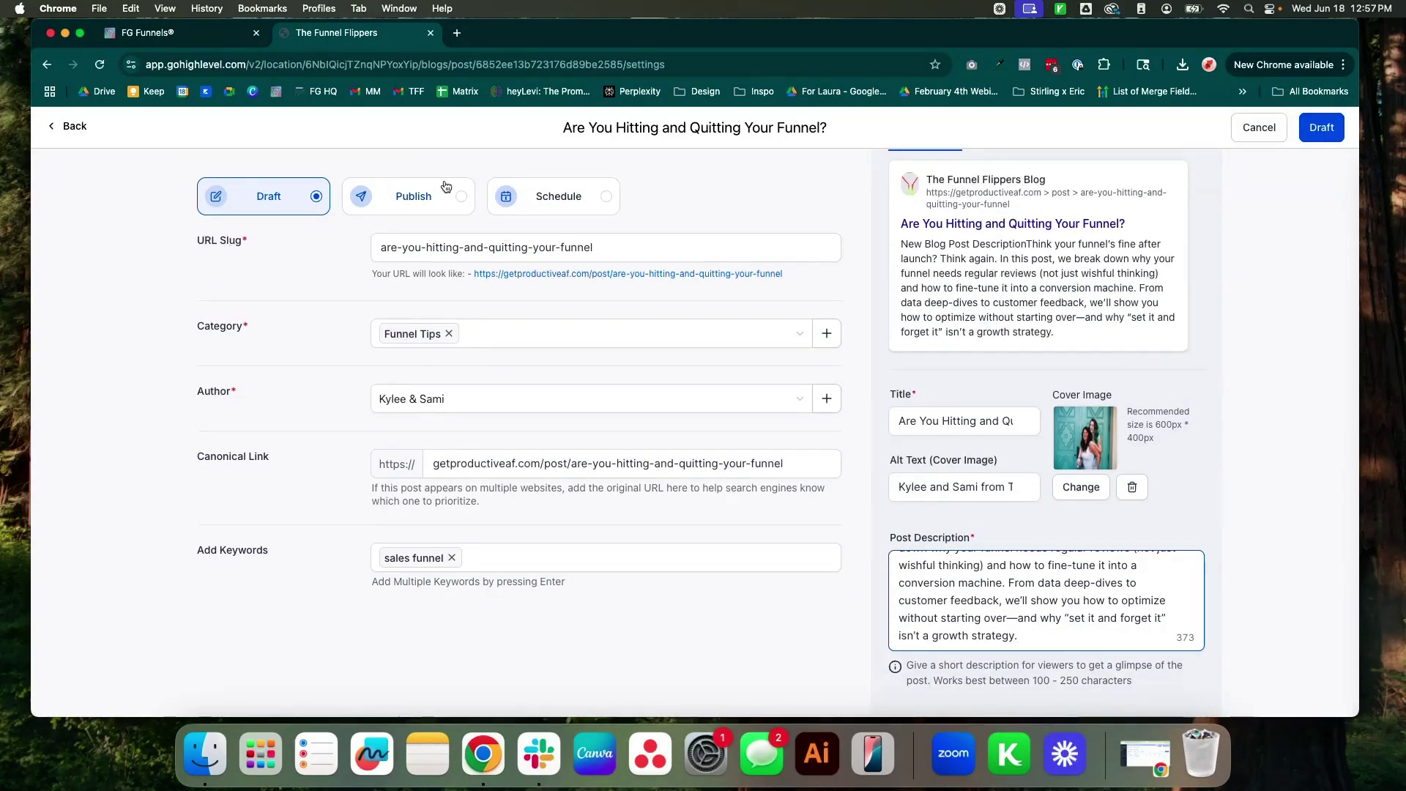
Step: Switch the post to Schedule and pick its publish date and time
left_click(544, 202)
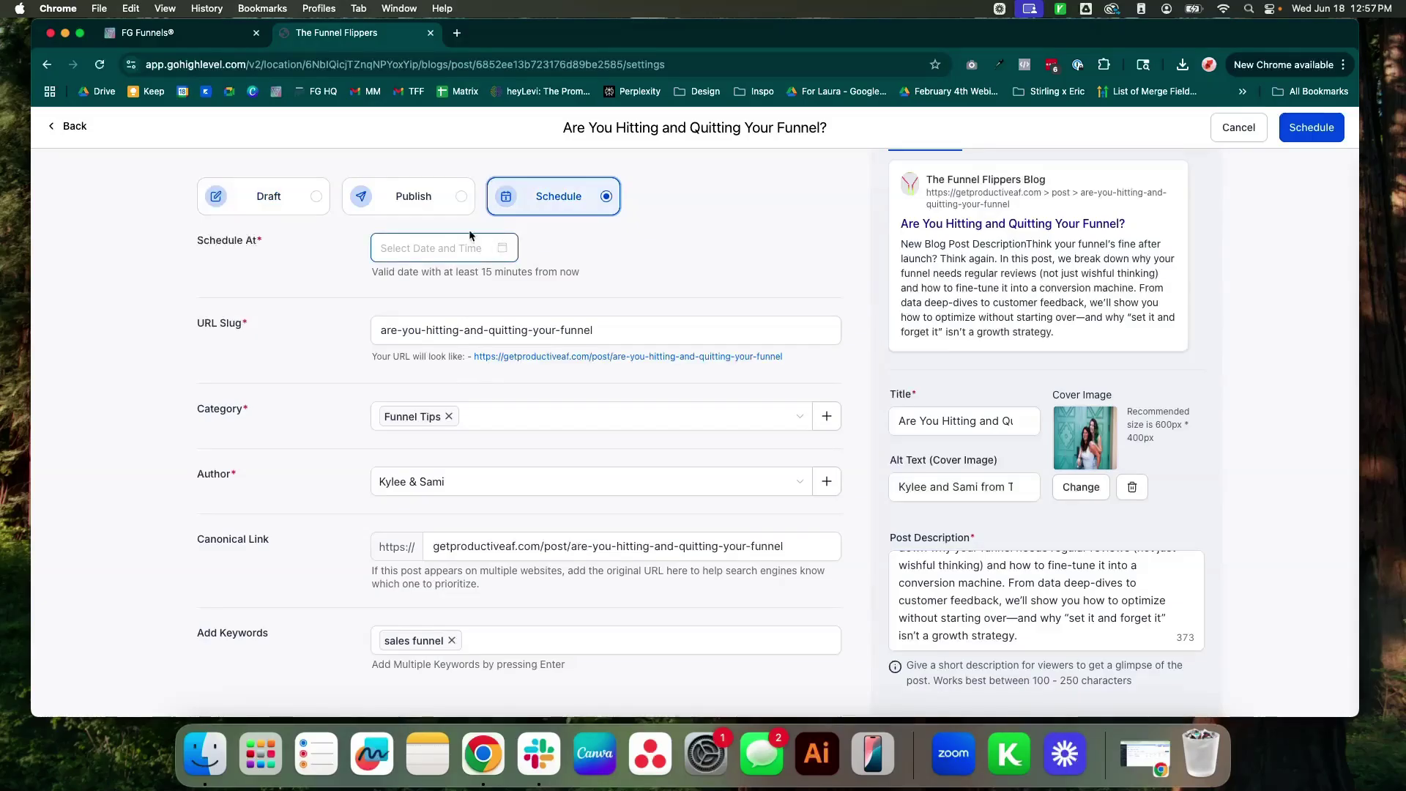
left_click(428, 202)
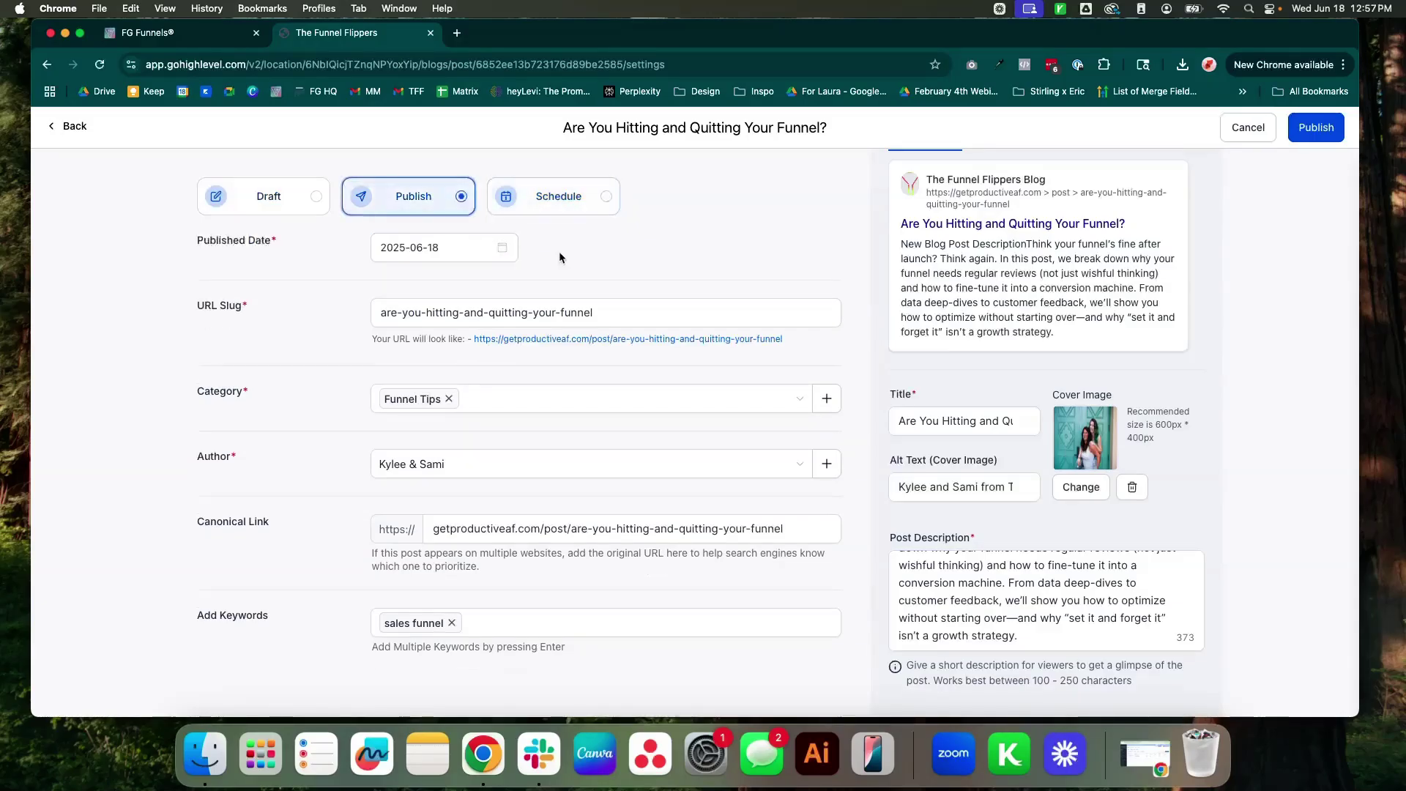
left_click(527, 198)
left_click(439, 248)
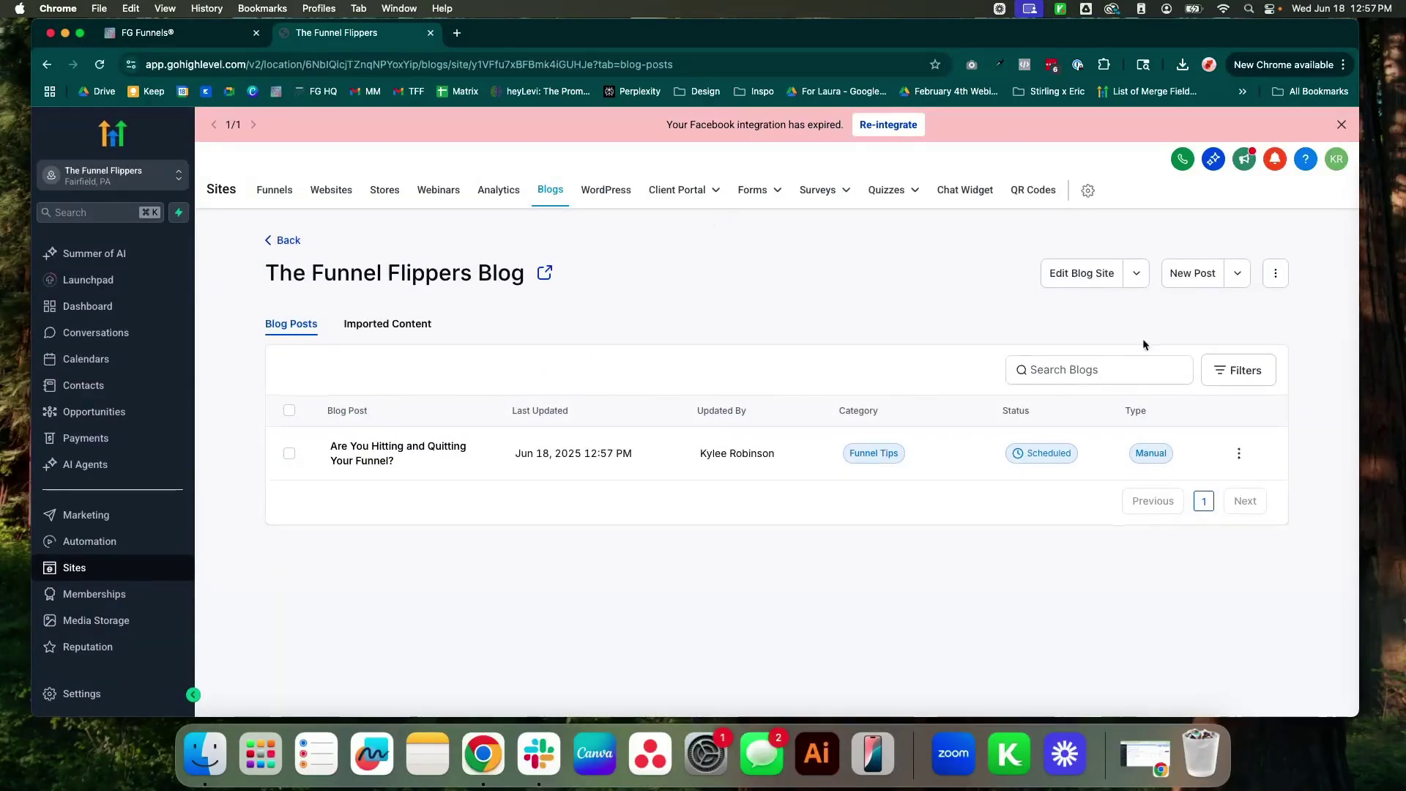
Step: Create a test post titled 'Tester' with the body text 'tester' and save it
left_click(1192, 279)
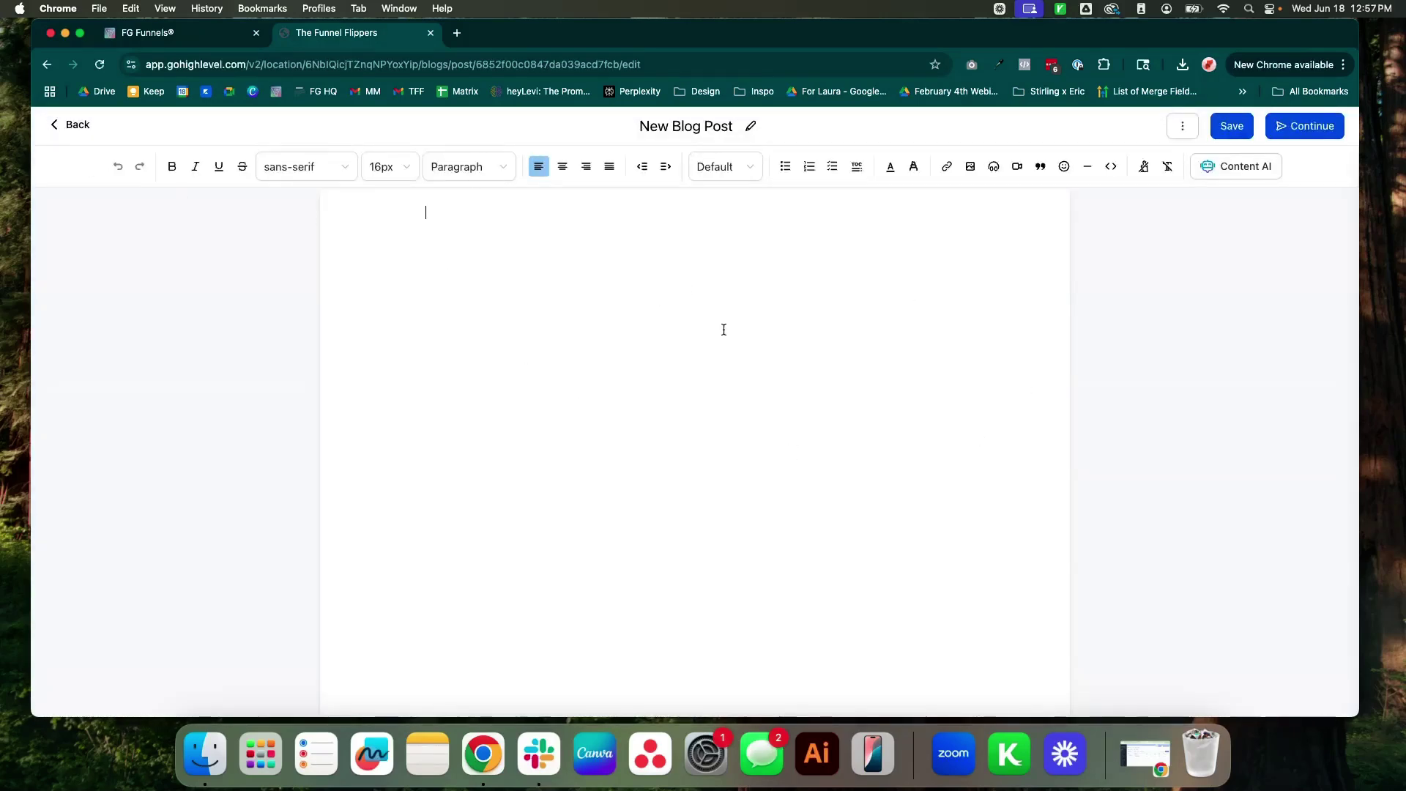
type("tester")
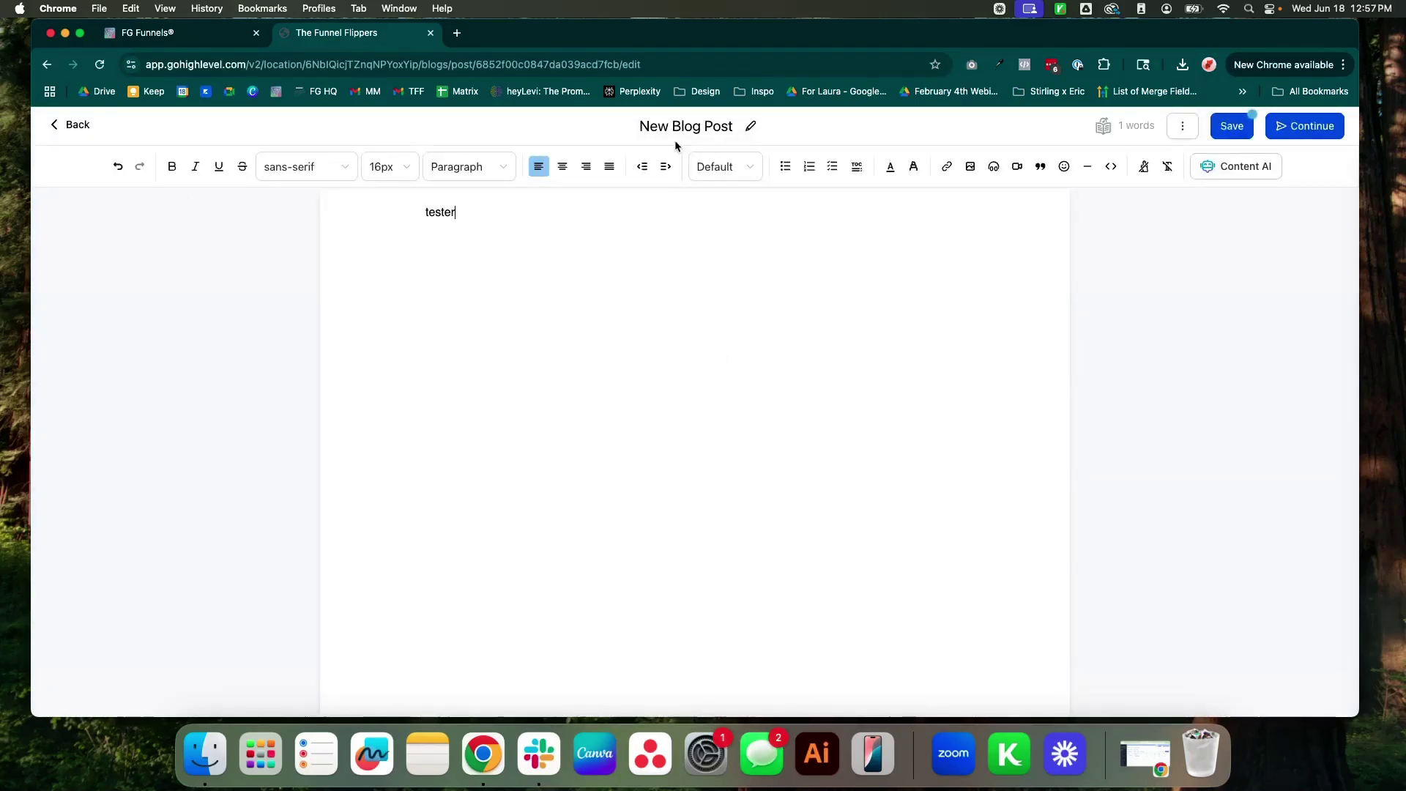
left_click_drag(732, 126, 640, 126)
type("Tester")
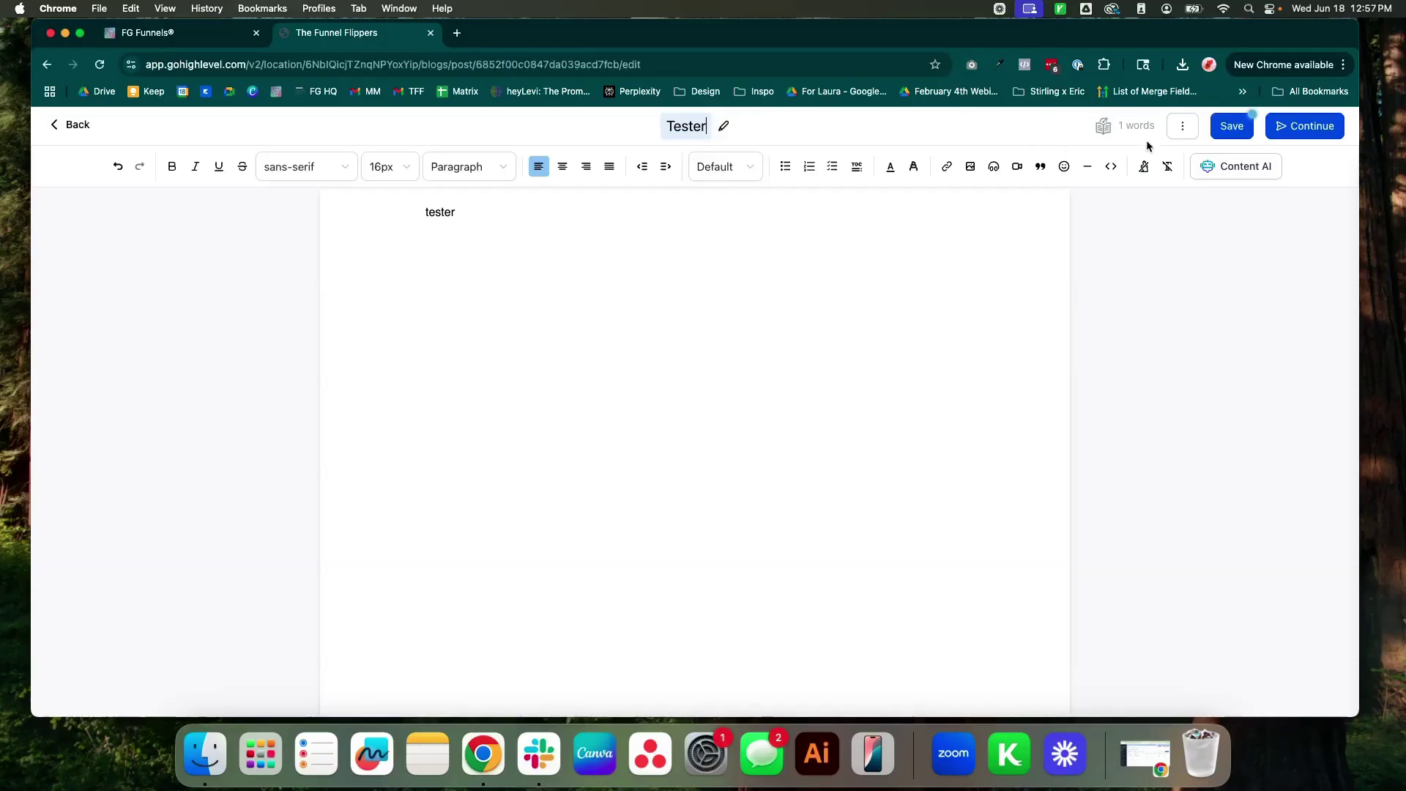
left_click(1215, 125)
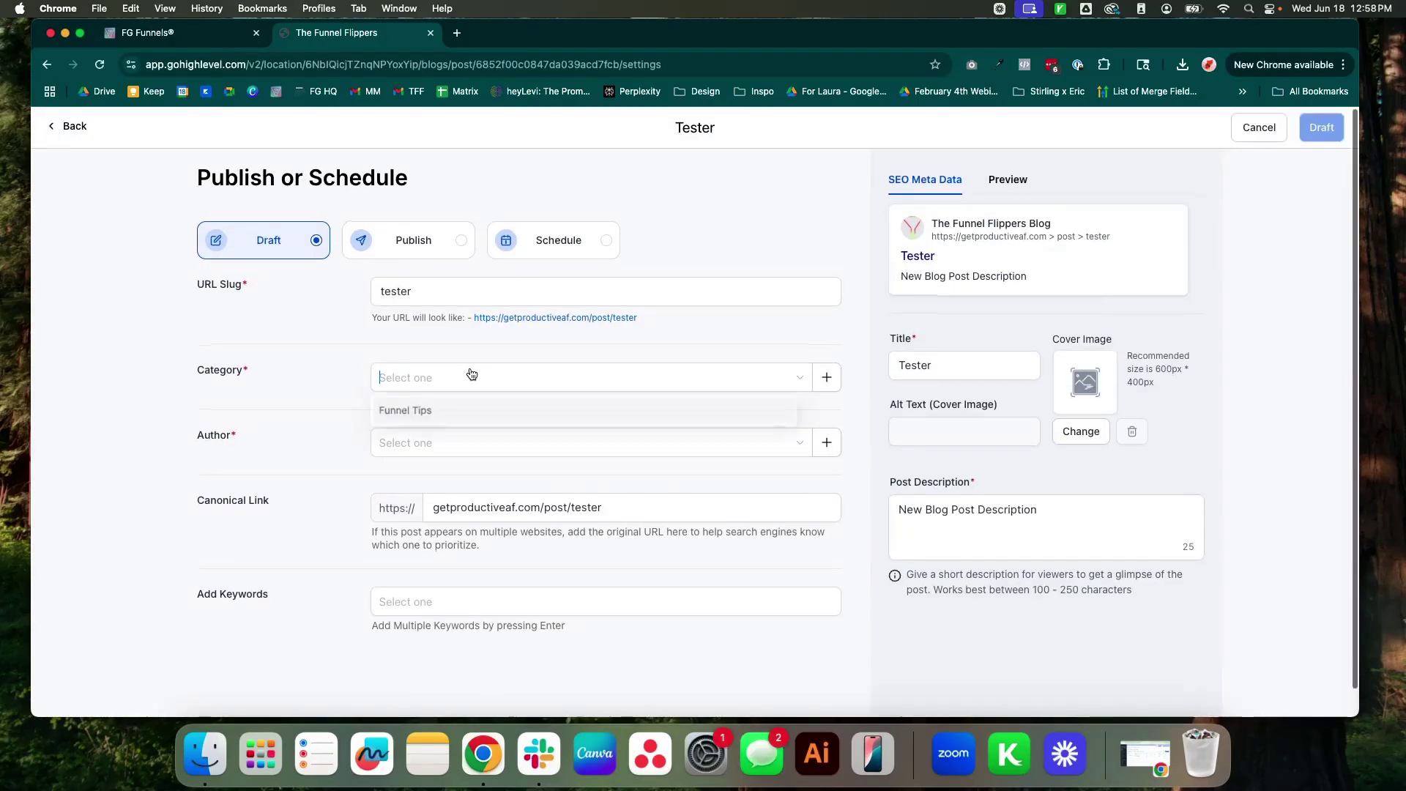
Step: Try the Funnel Tips category and set an author on the Tester post
left_click(439, 410)
left_click(326, 388)
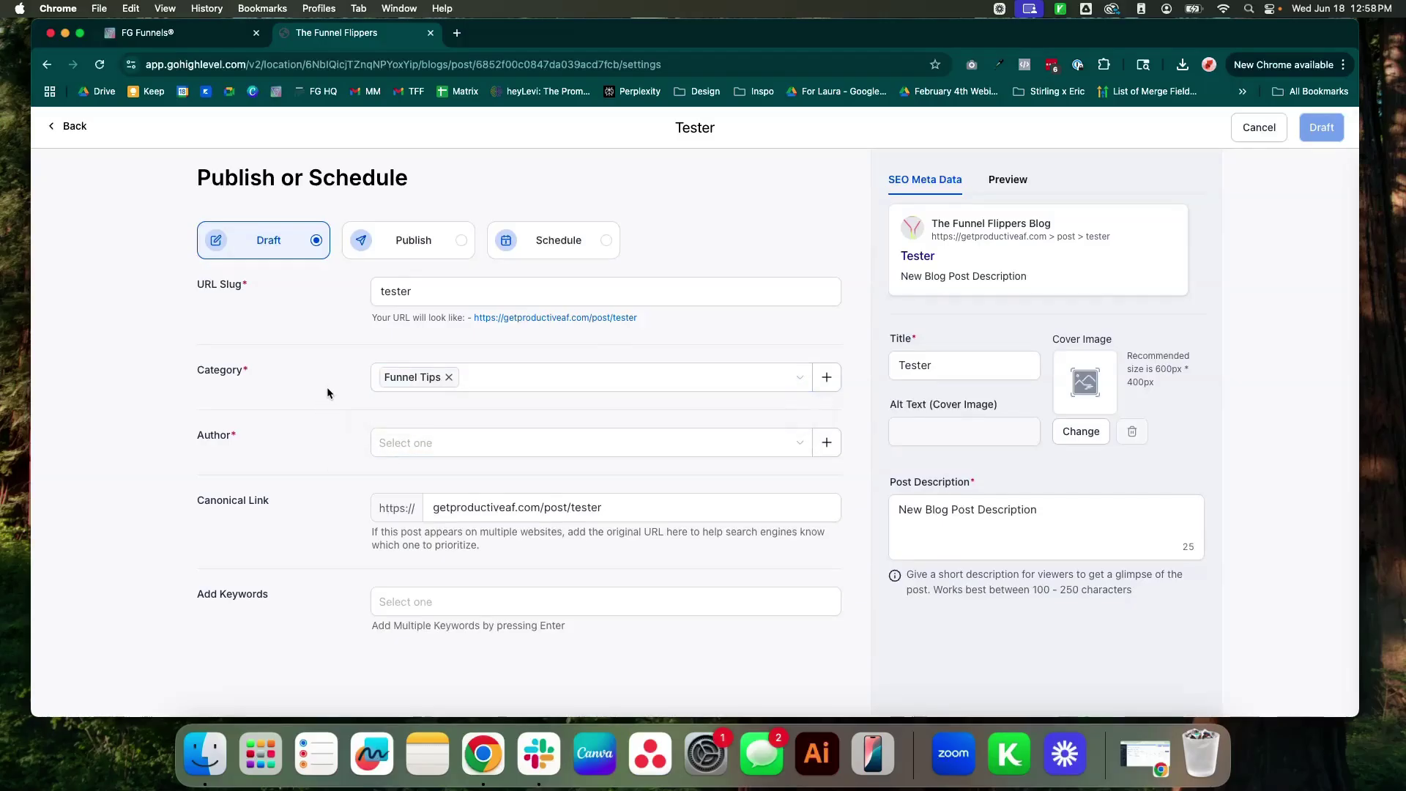
left_click(410, 443)
left_click(430, 477)
left_click(424, 601)
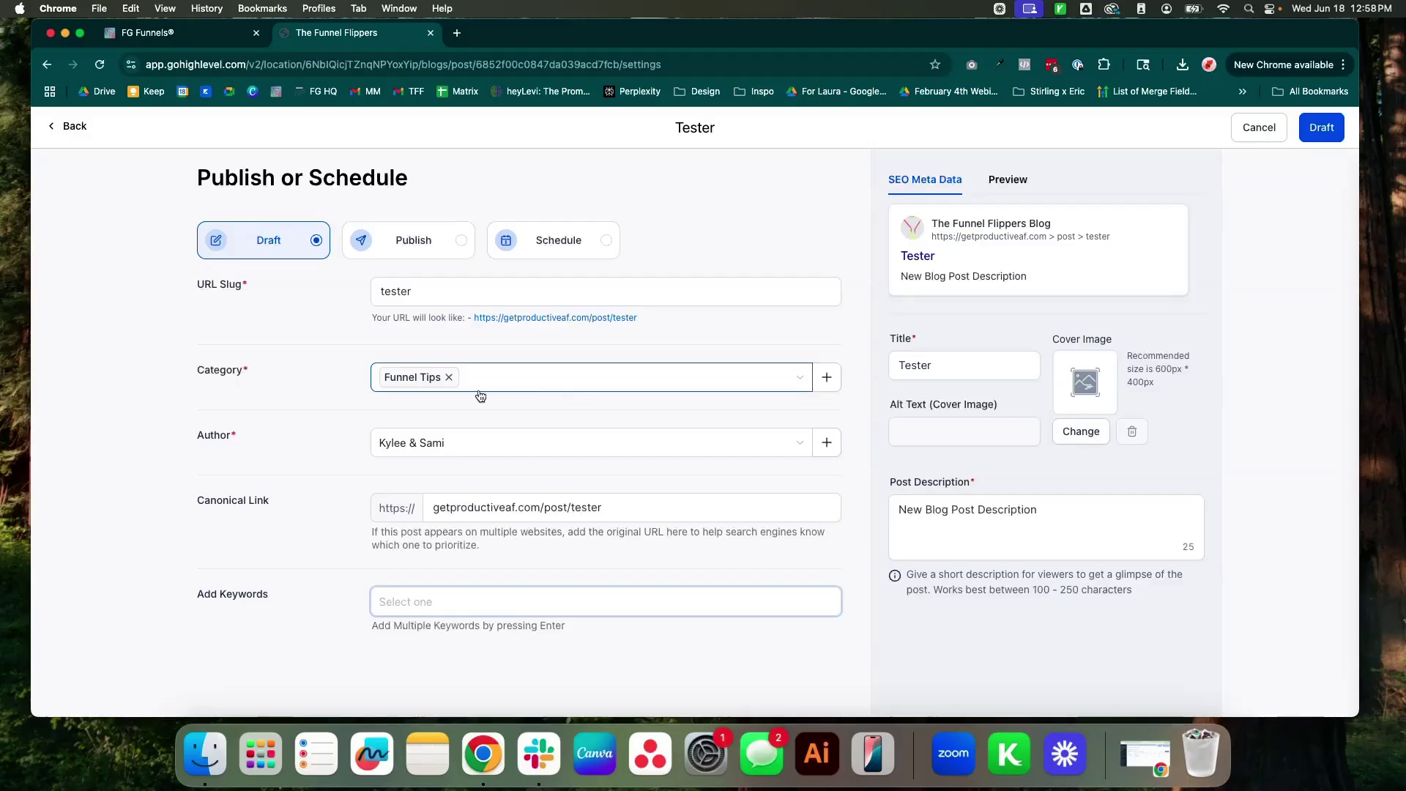
Step: Remove Funnel Tips, open and close the new-category form, and discard the post settings
left_click(448, 378)
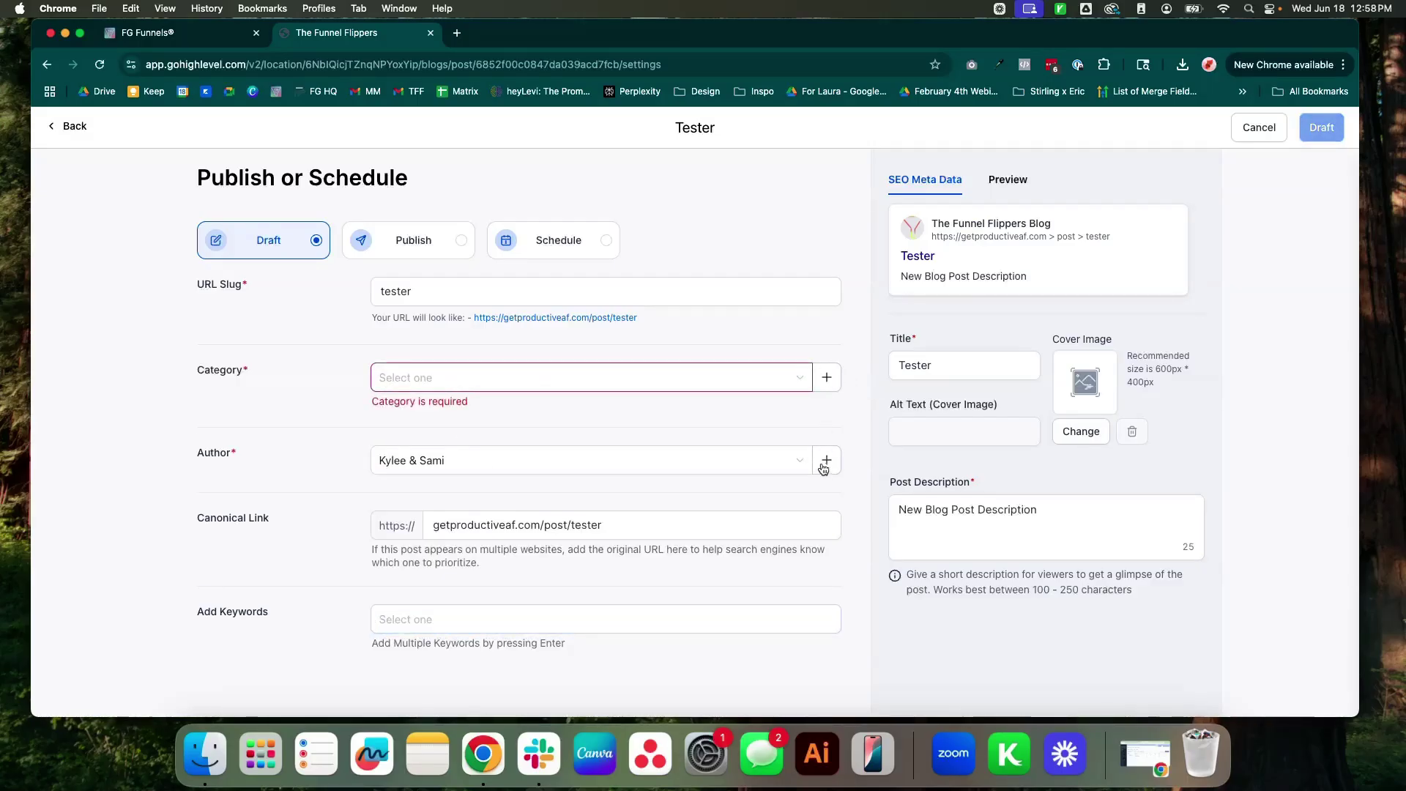
left_click(827, 378)
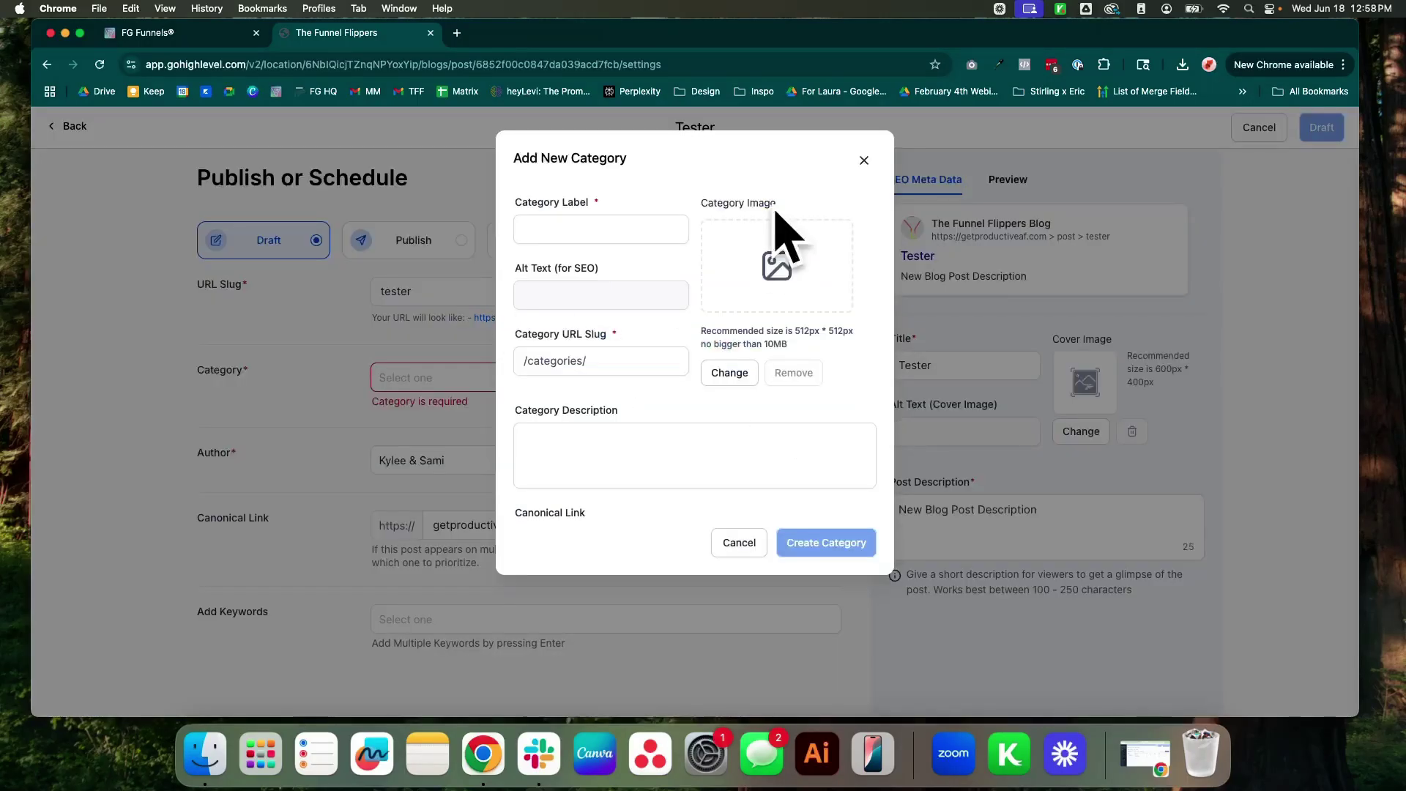
left_click(867, 154)
left_click(1272, 139)
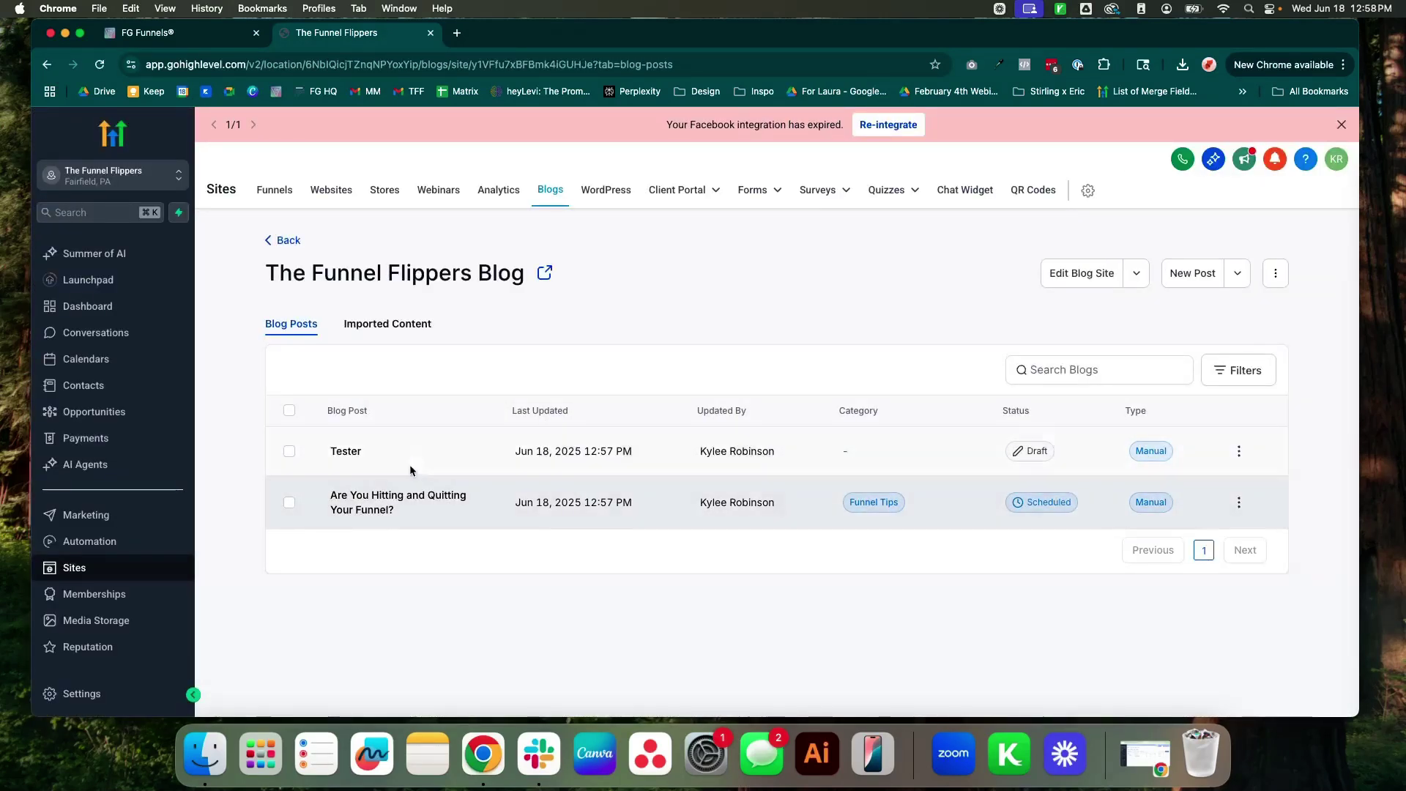
Step: Select the Tester post and check the move-to-blog options without moving it
left_click(289, 451)
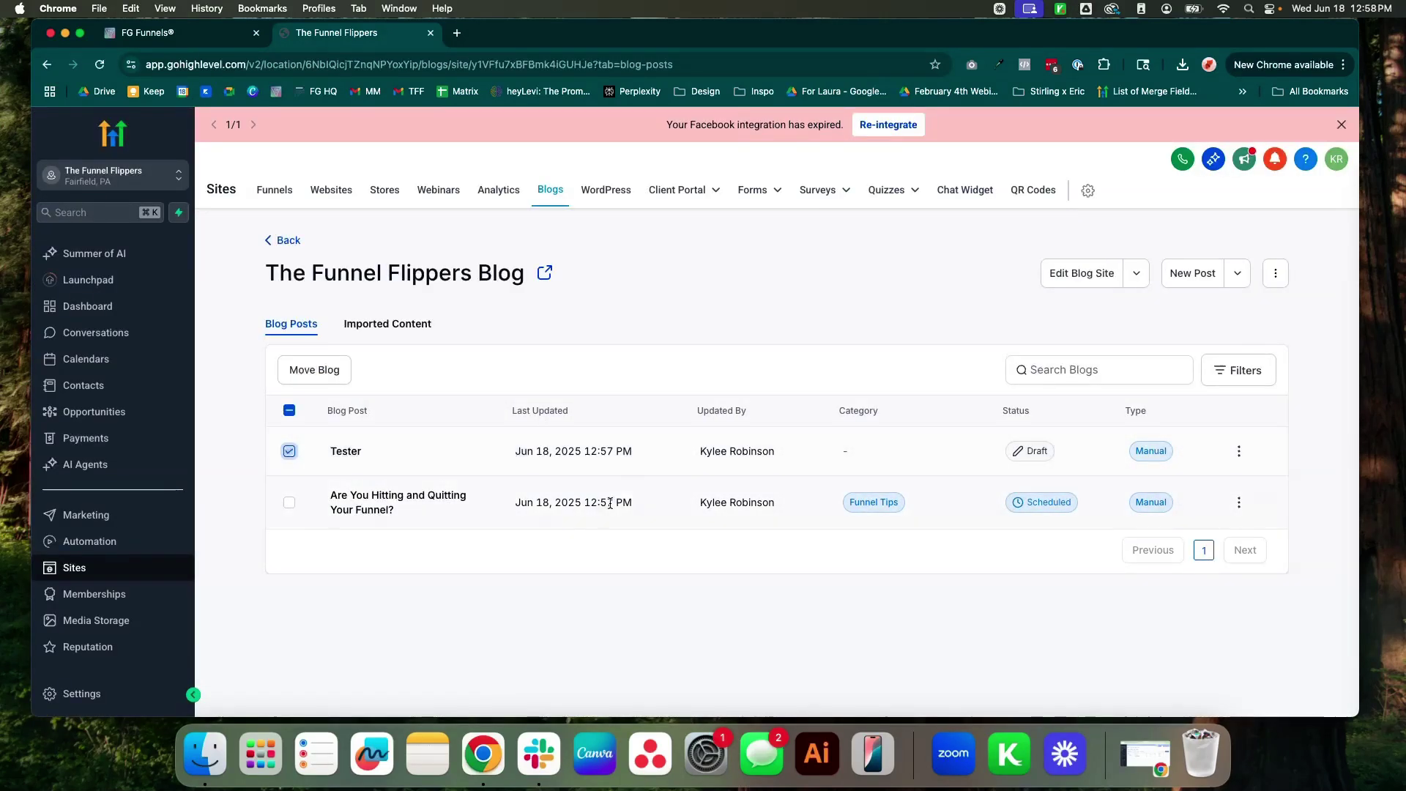
left_click(322, 371)
left_click(782, 339)
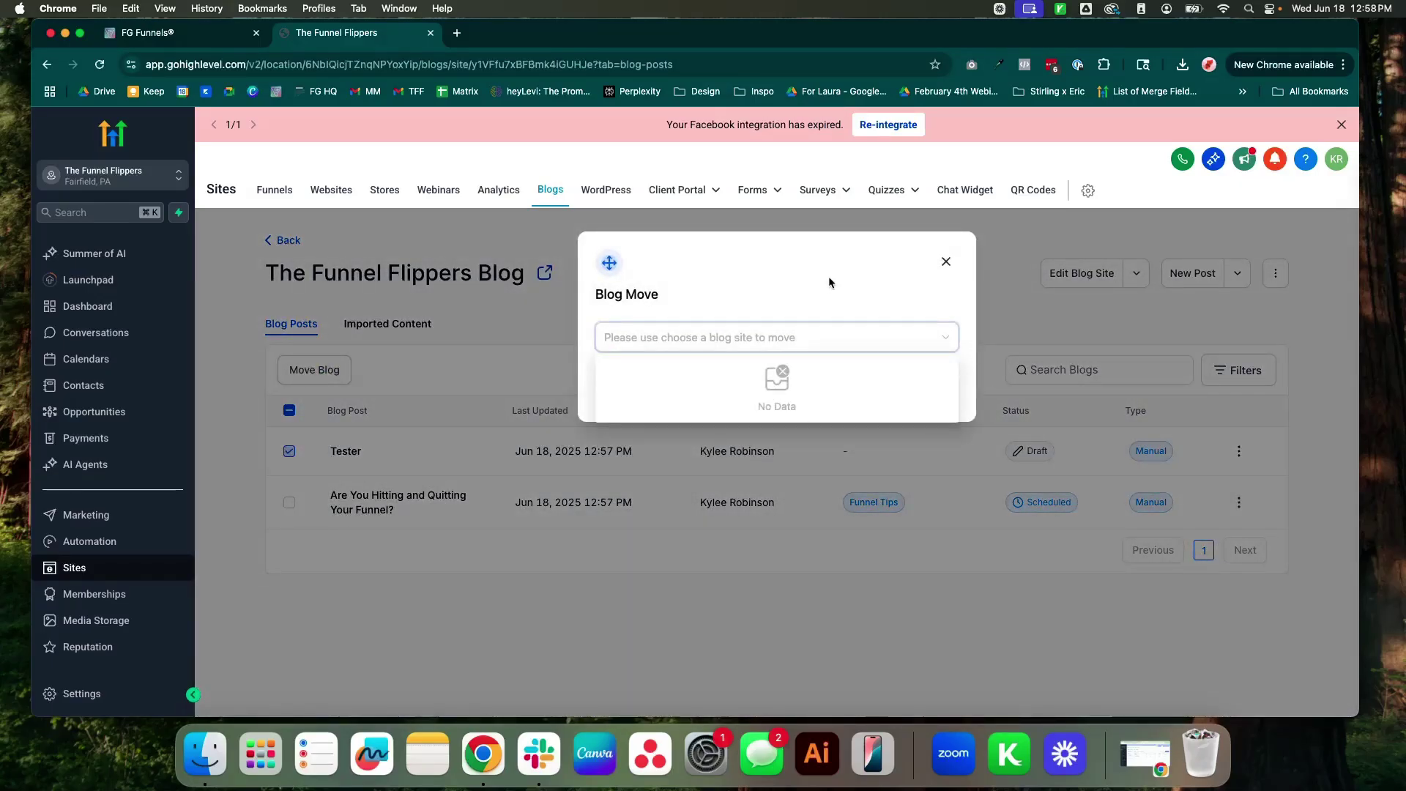
left_click(871, 389)
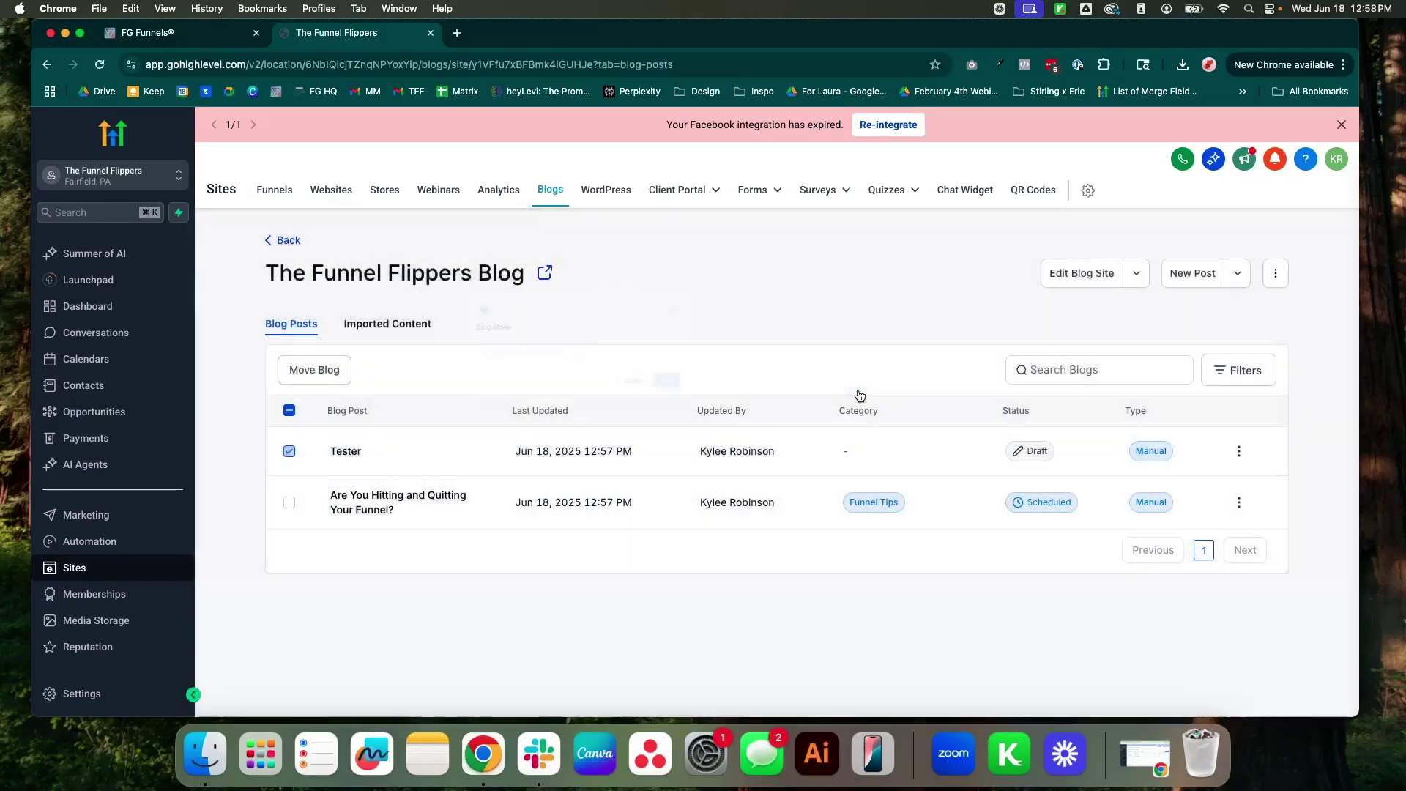
Step: Delete the Tester draft post and dismiss the deletion notice
left_click(1239, 451)
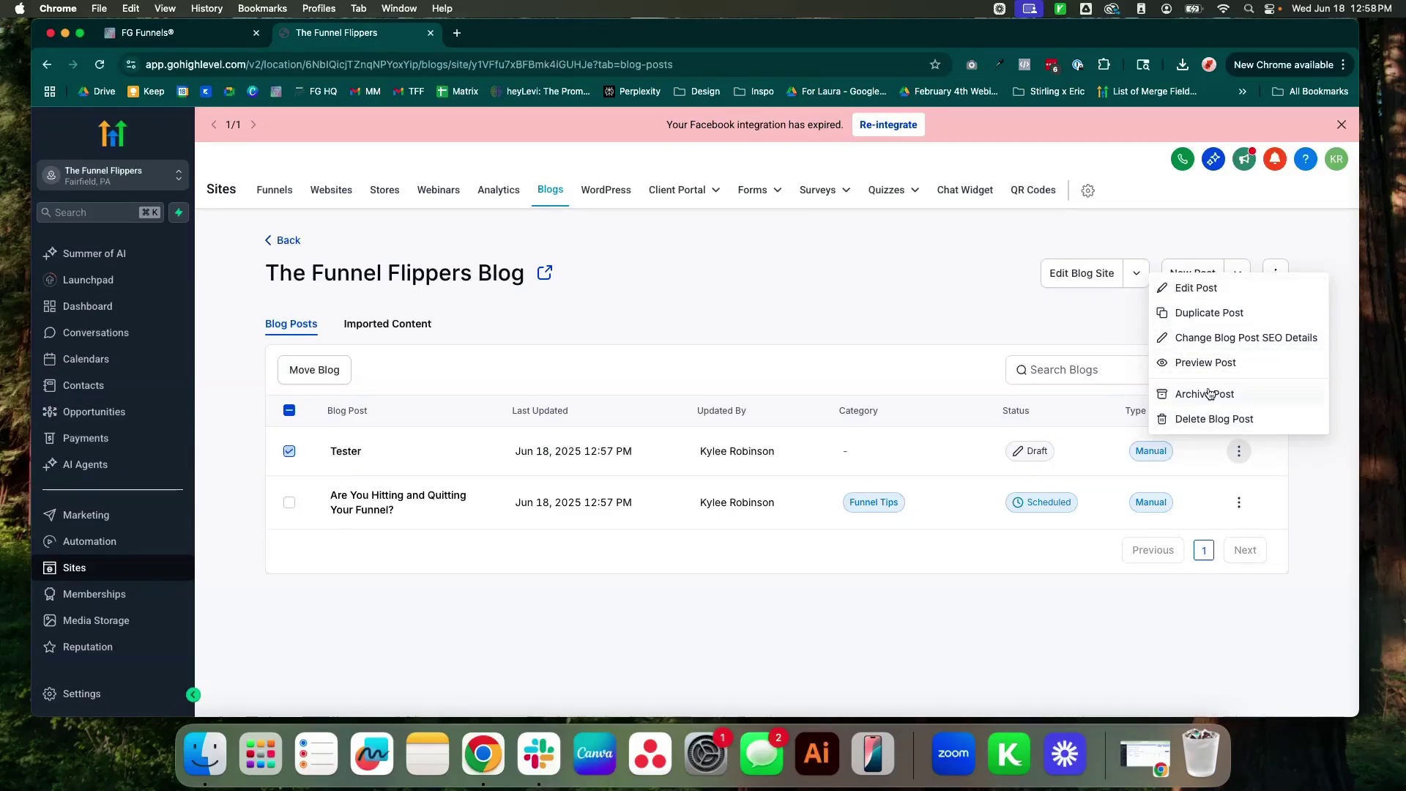
left_click(1212, 419)
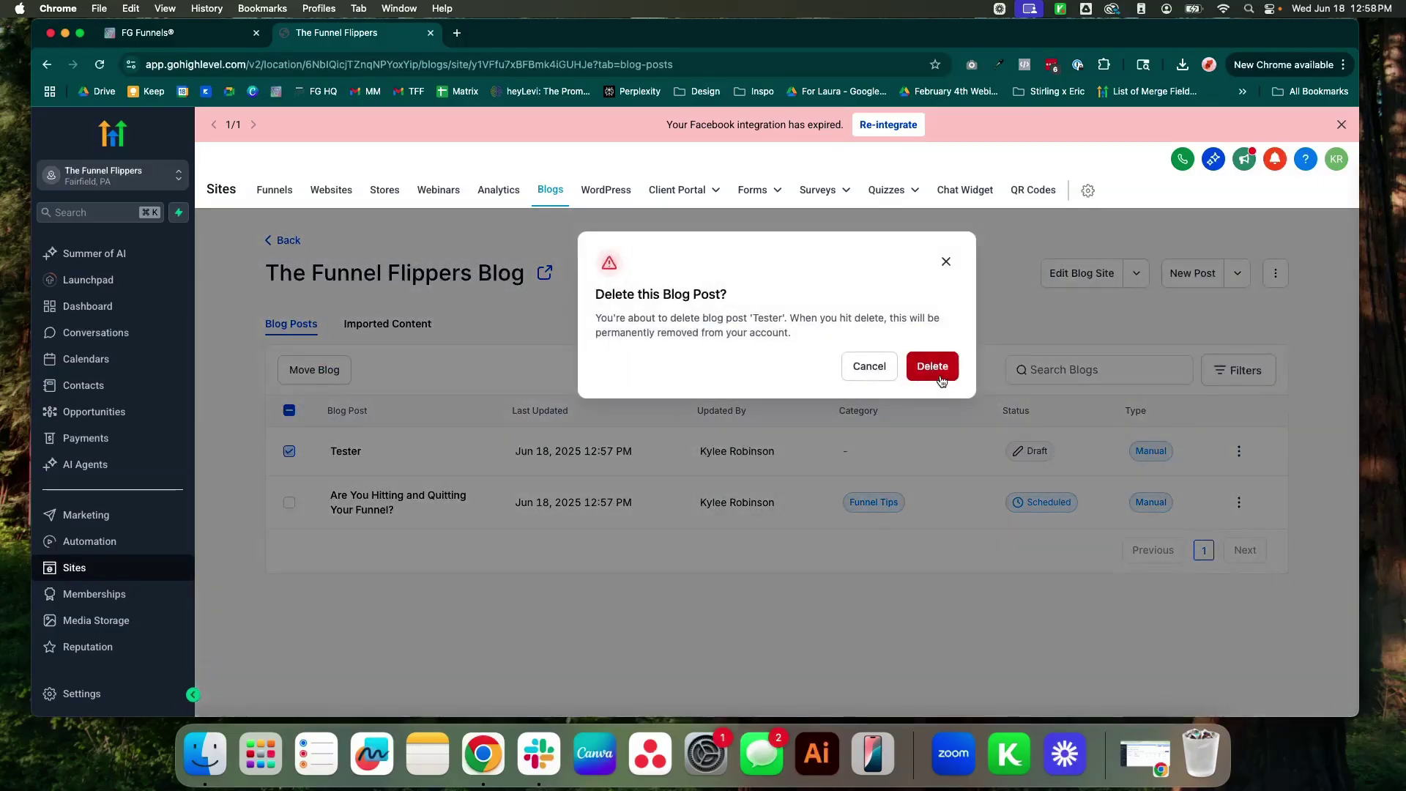
left_click(940, 378)
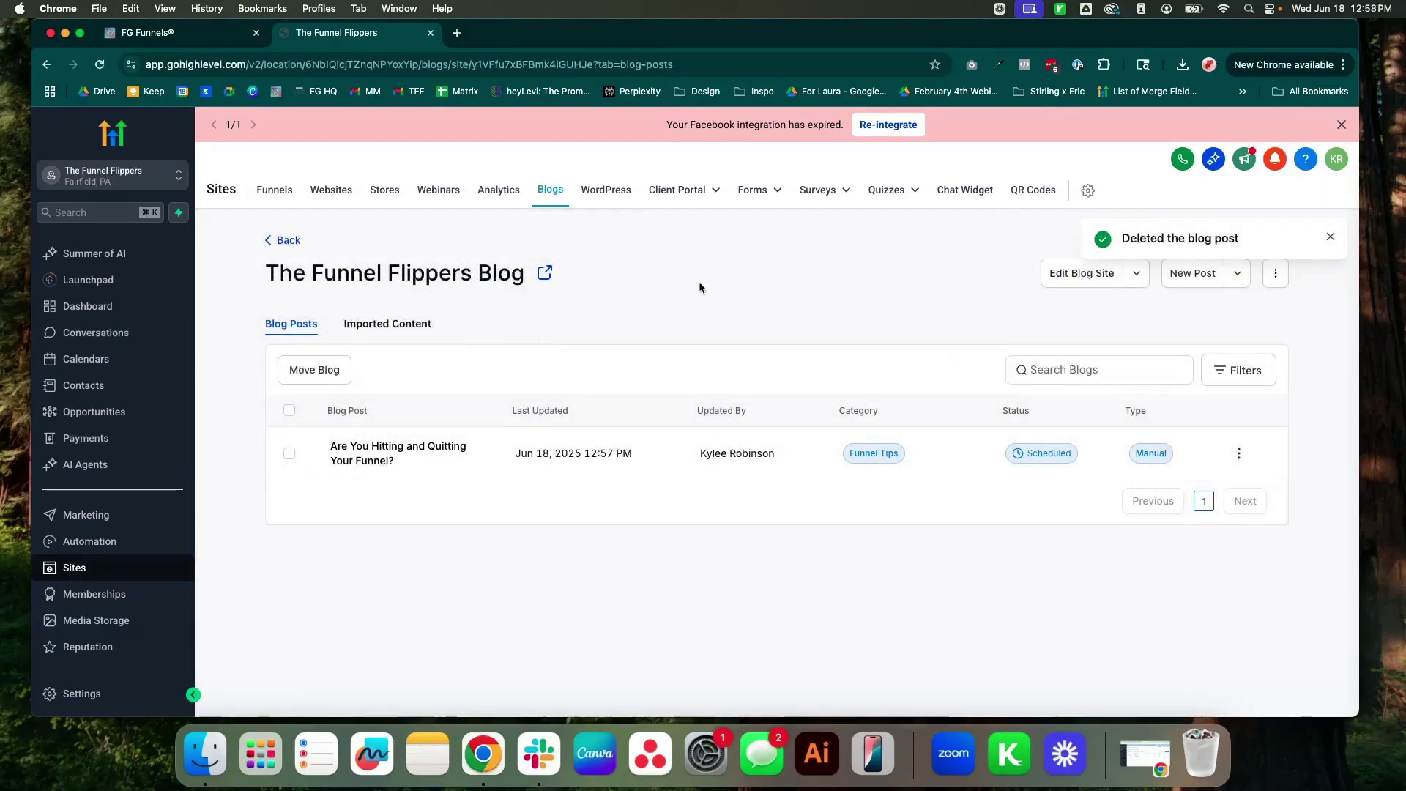
left_click(1331, 239)
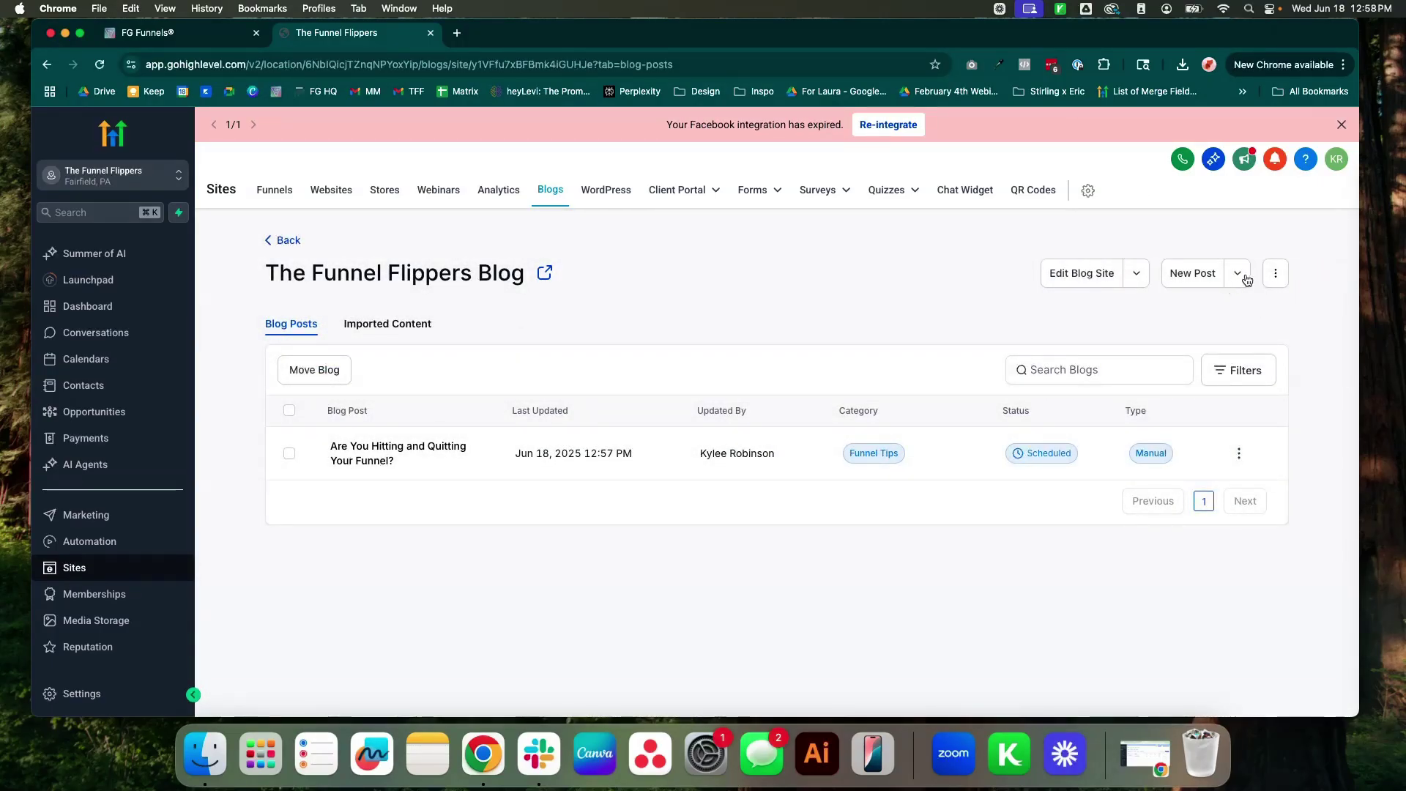
Step: Choose Import Blog Posts from URL from the New Post options
left_click(1244, 276)
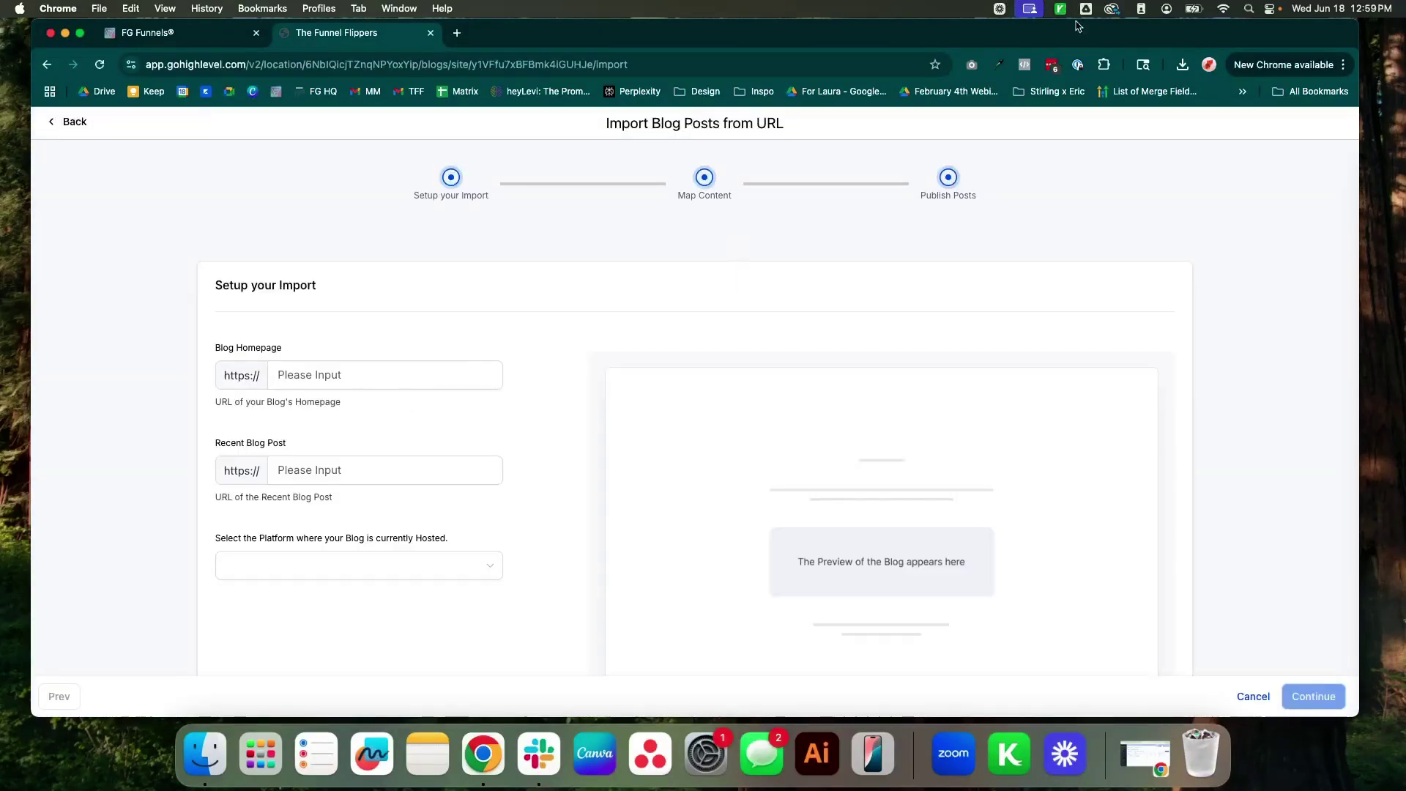
scroll(516, 313, "down", 2)
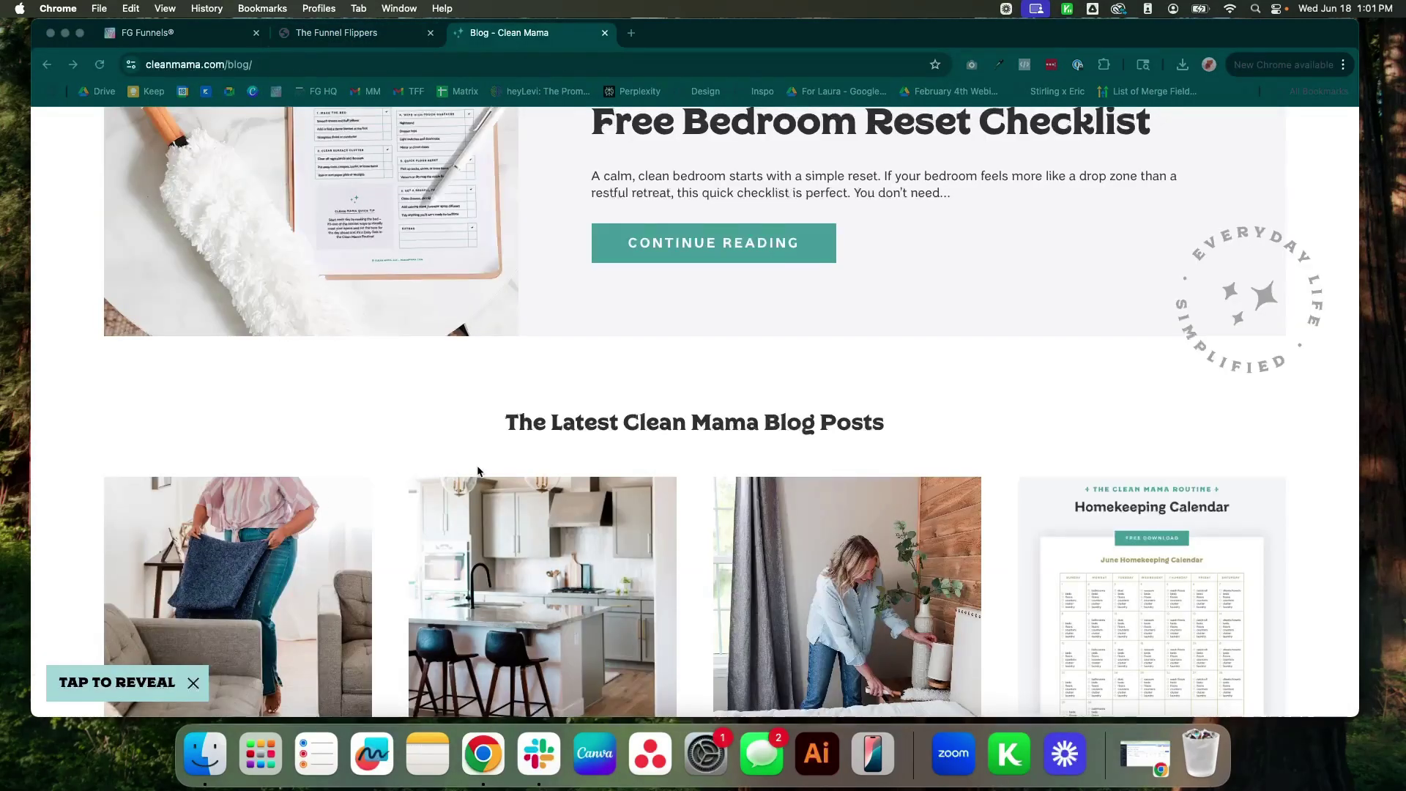
Step: Copy the cleanmama.com/blog address and paste it into Blog Homepage
scroll(997, 457, "up", 3)
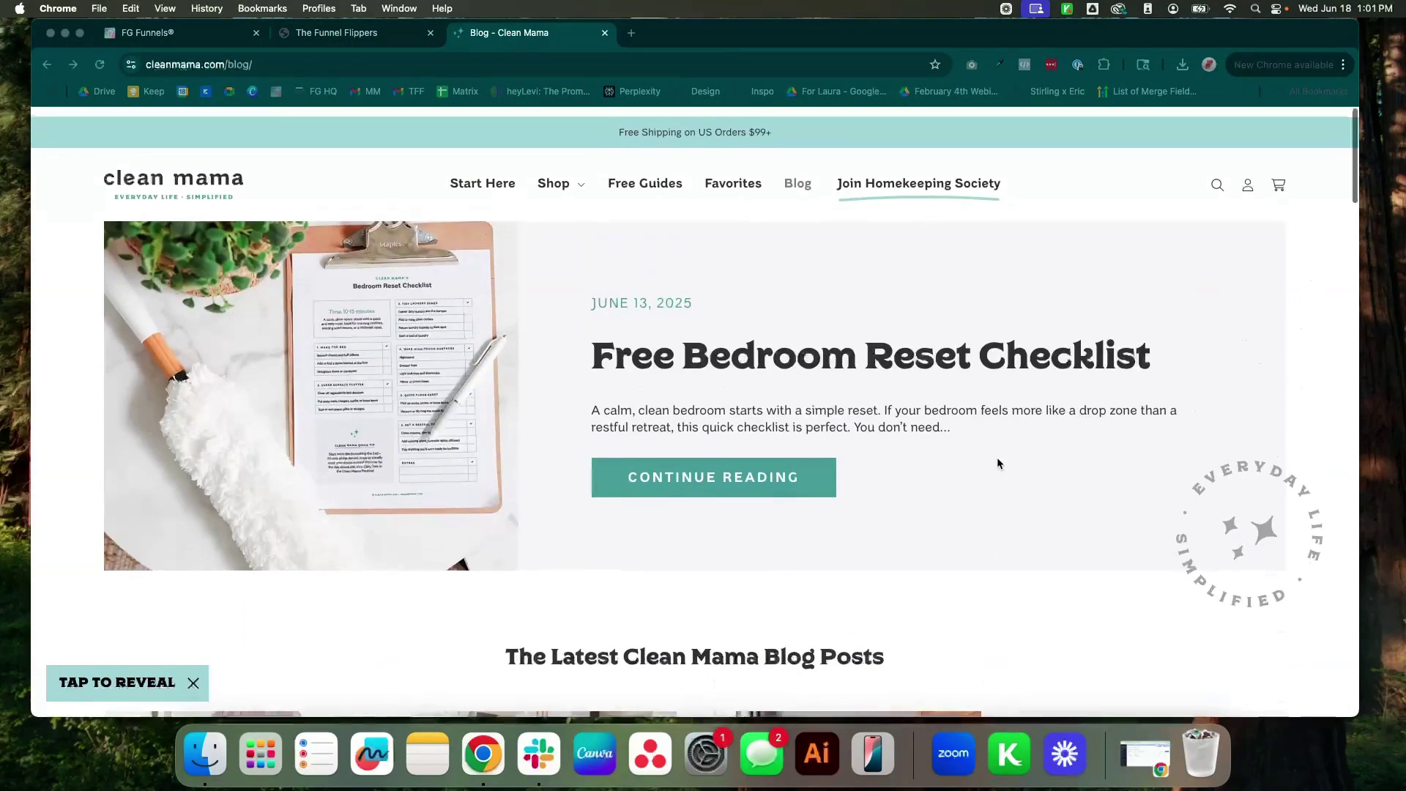
left_click(225, 64)
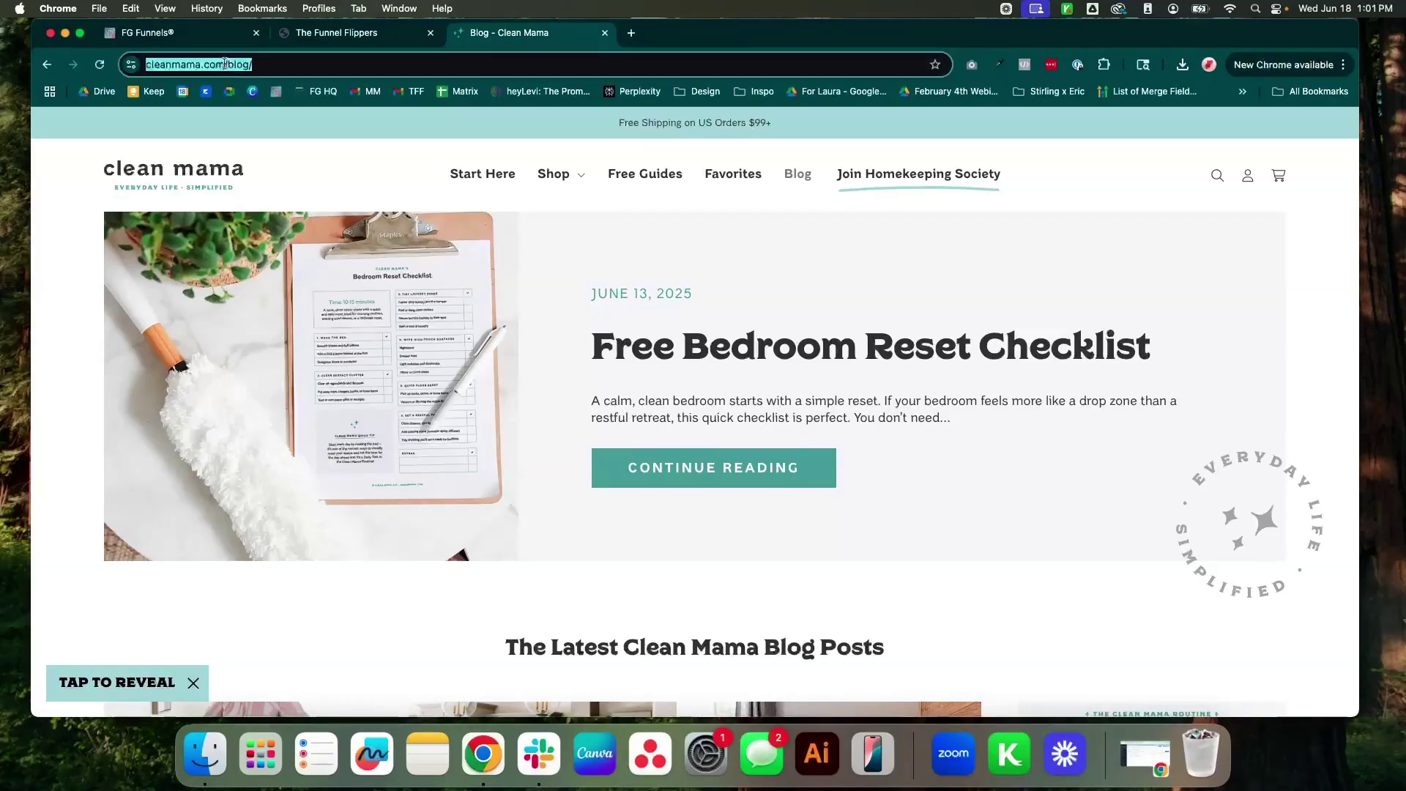
left_click(344, 32)
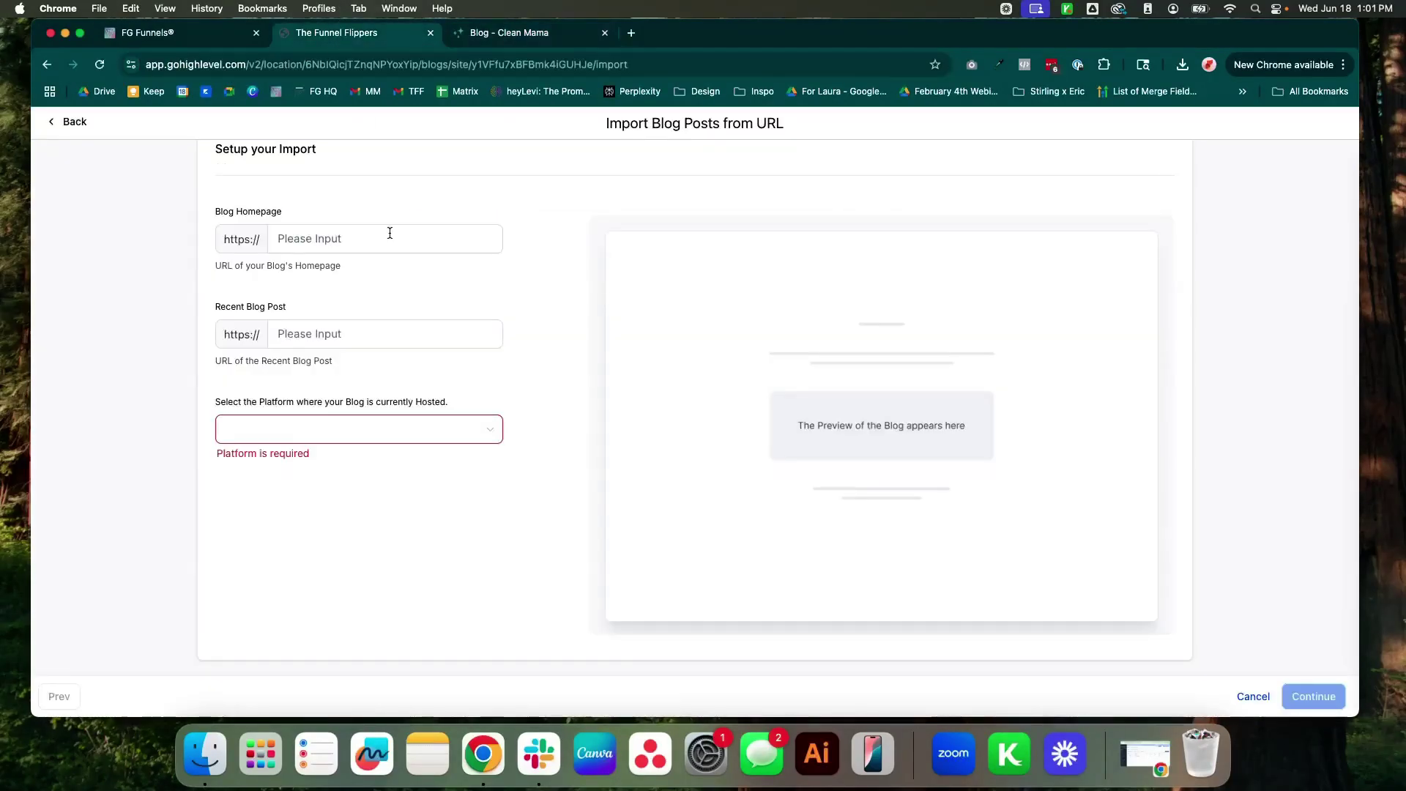
left_click(347, 241)
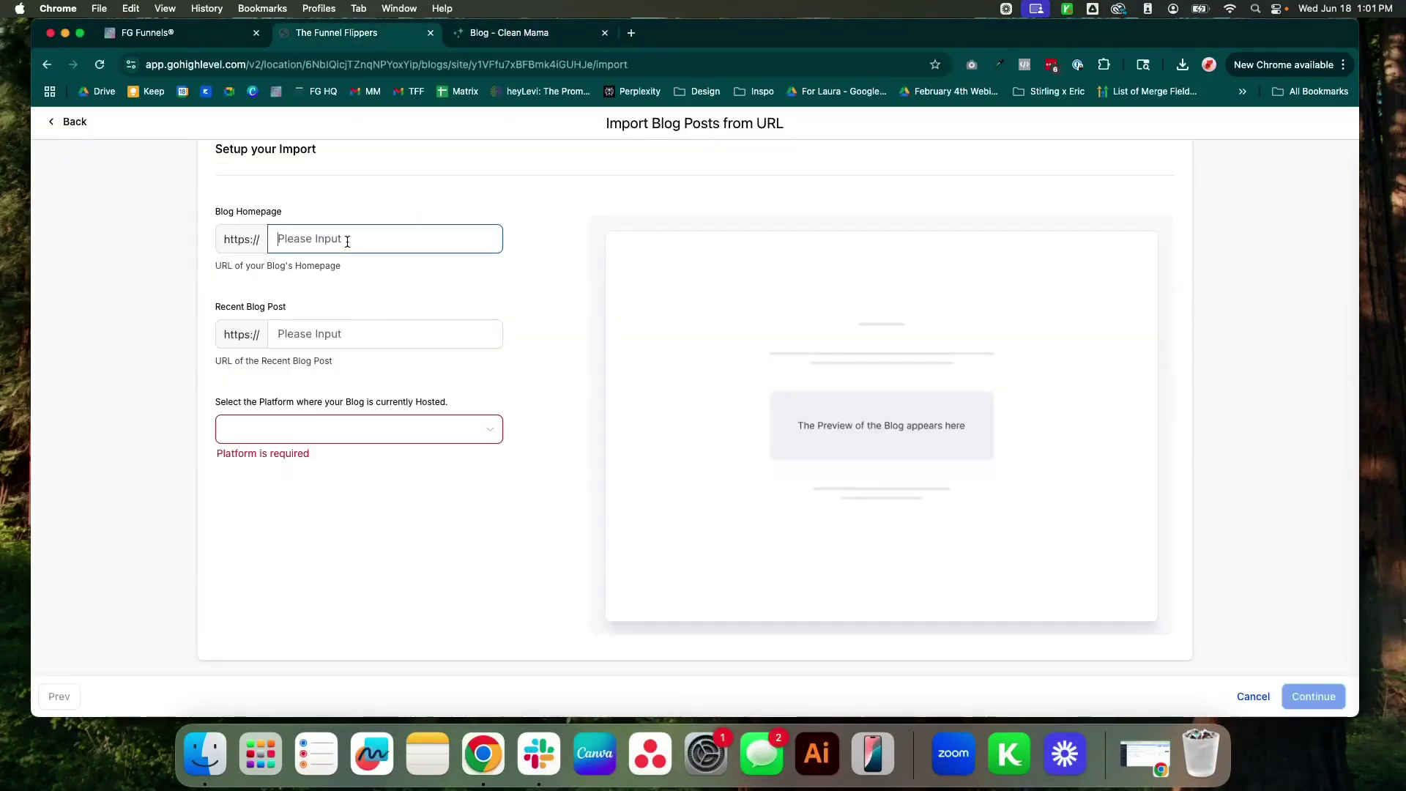
type("cleanmama.com")
Step: Open the newest Clean Mama post, 'The 5-Minute Quick Clean That Actually Works', and copy its URL
left_click(523, 33)
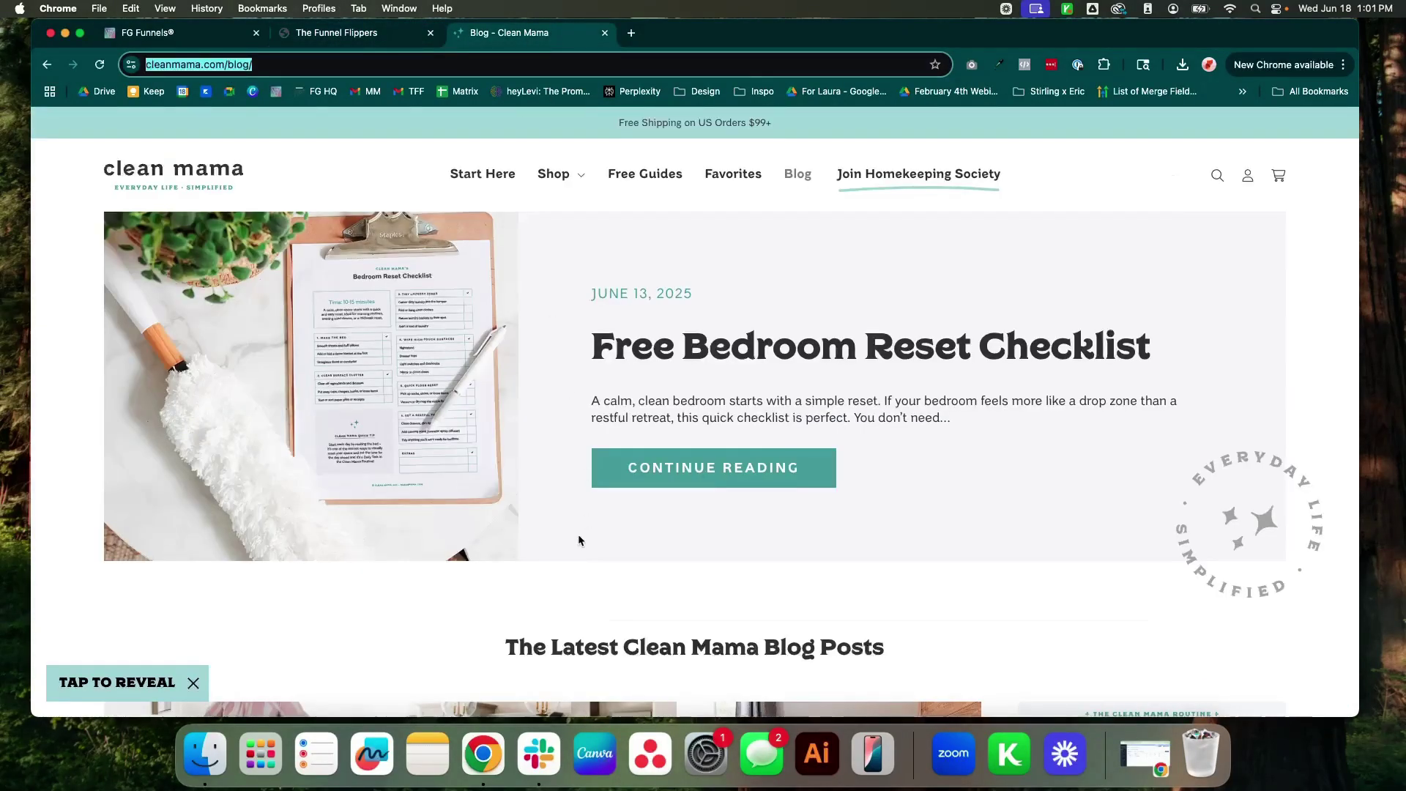
scroll(579, 540, "down", 6)
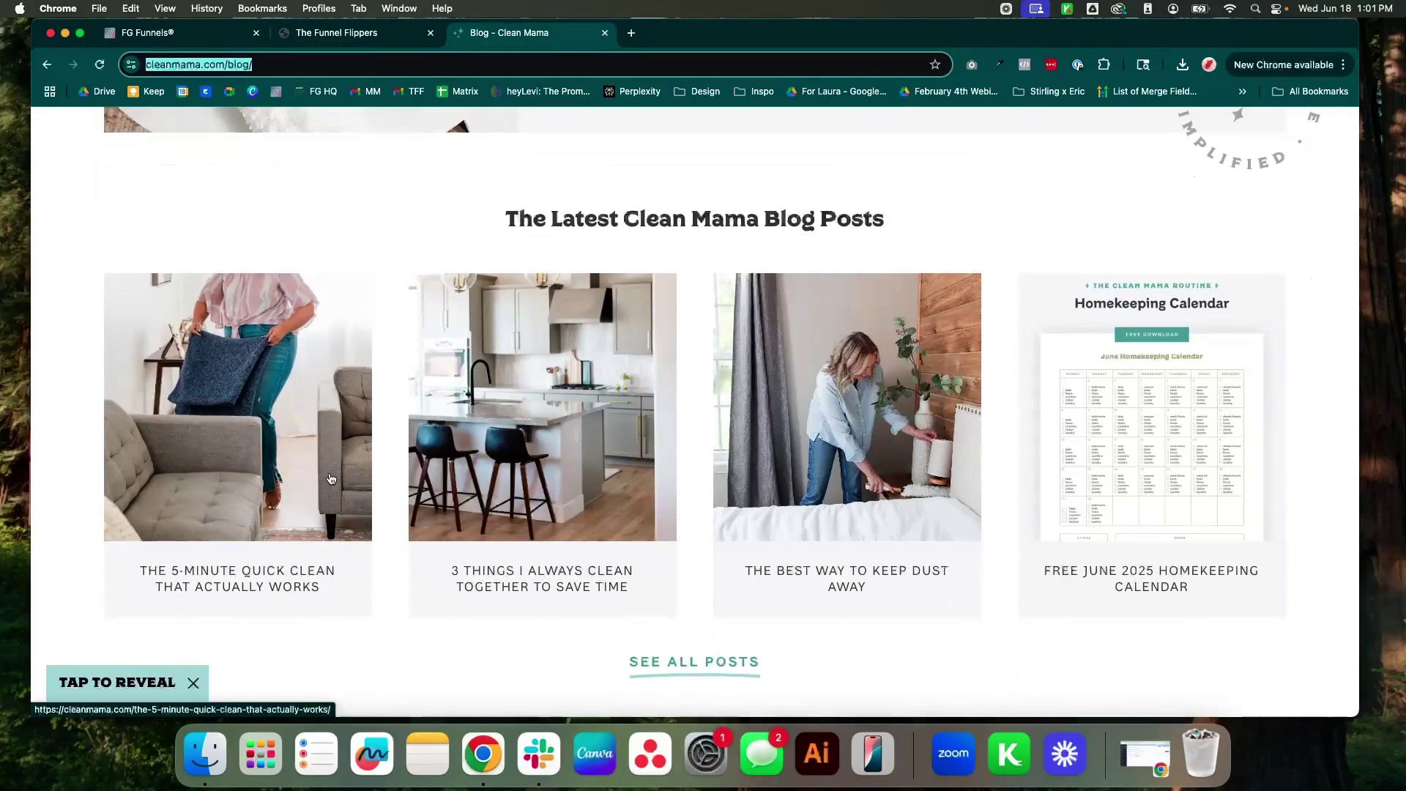
left_click(330, 479)
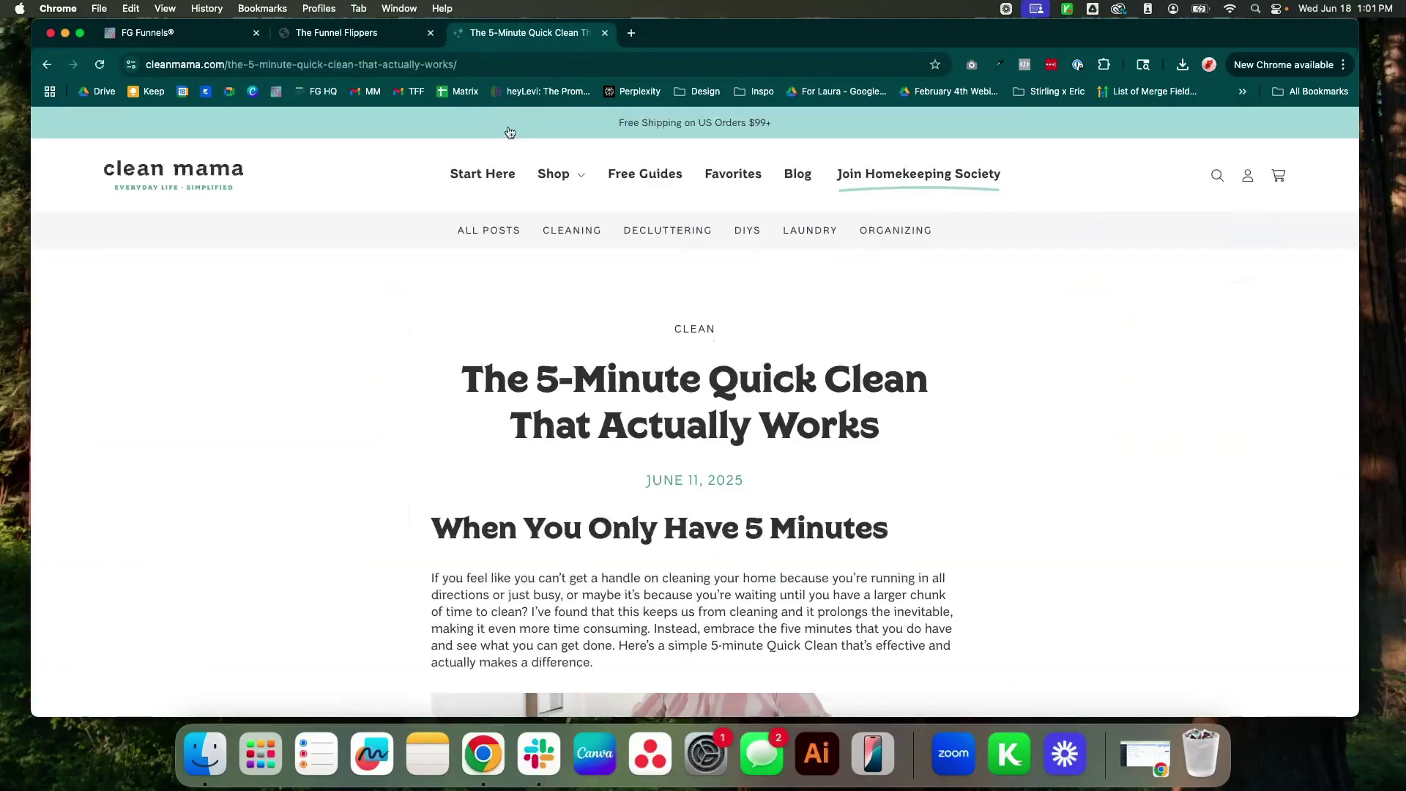
key("super+l")
key("cmd+c")
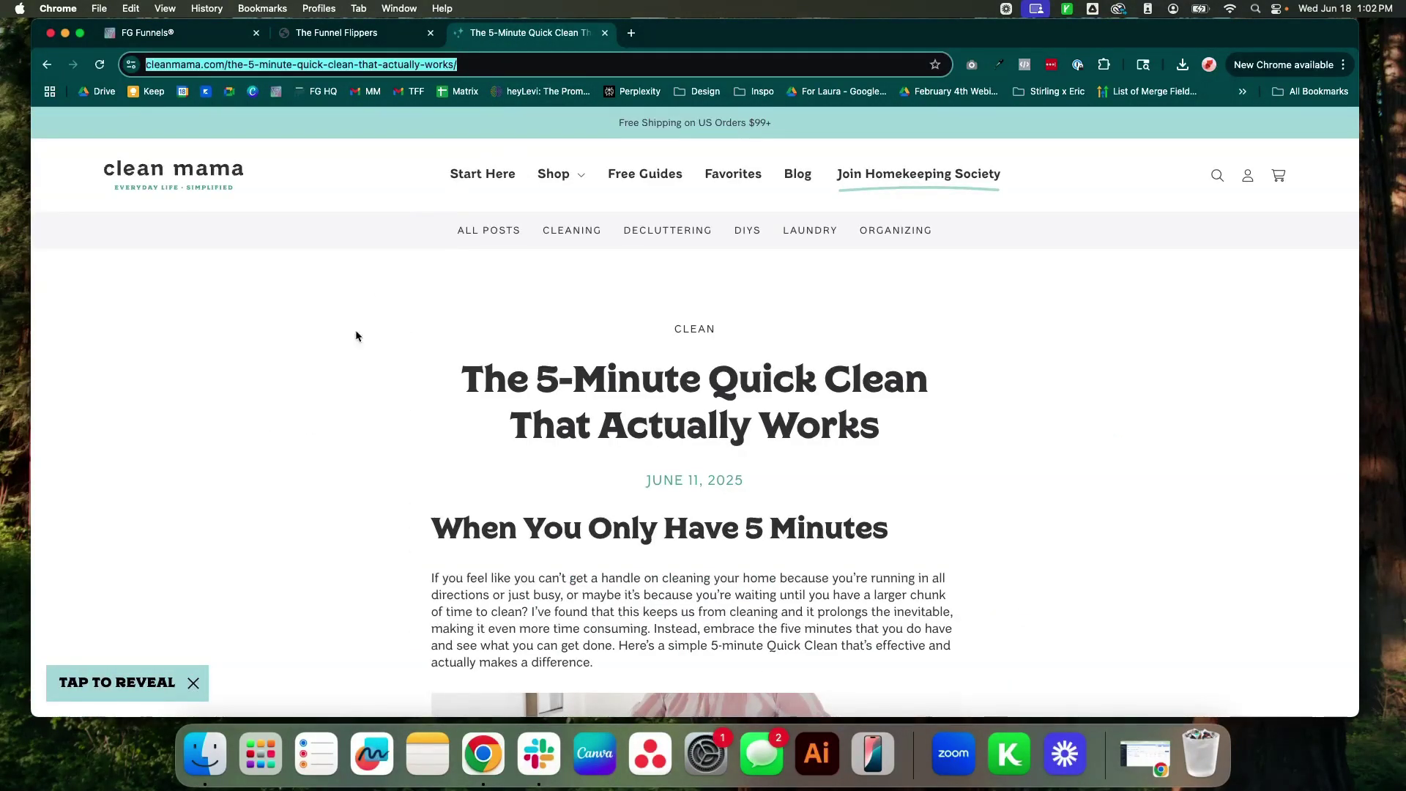
left_click(354, 330)
scroll(354, 330, "down", 1)
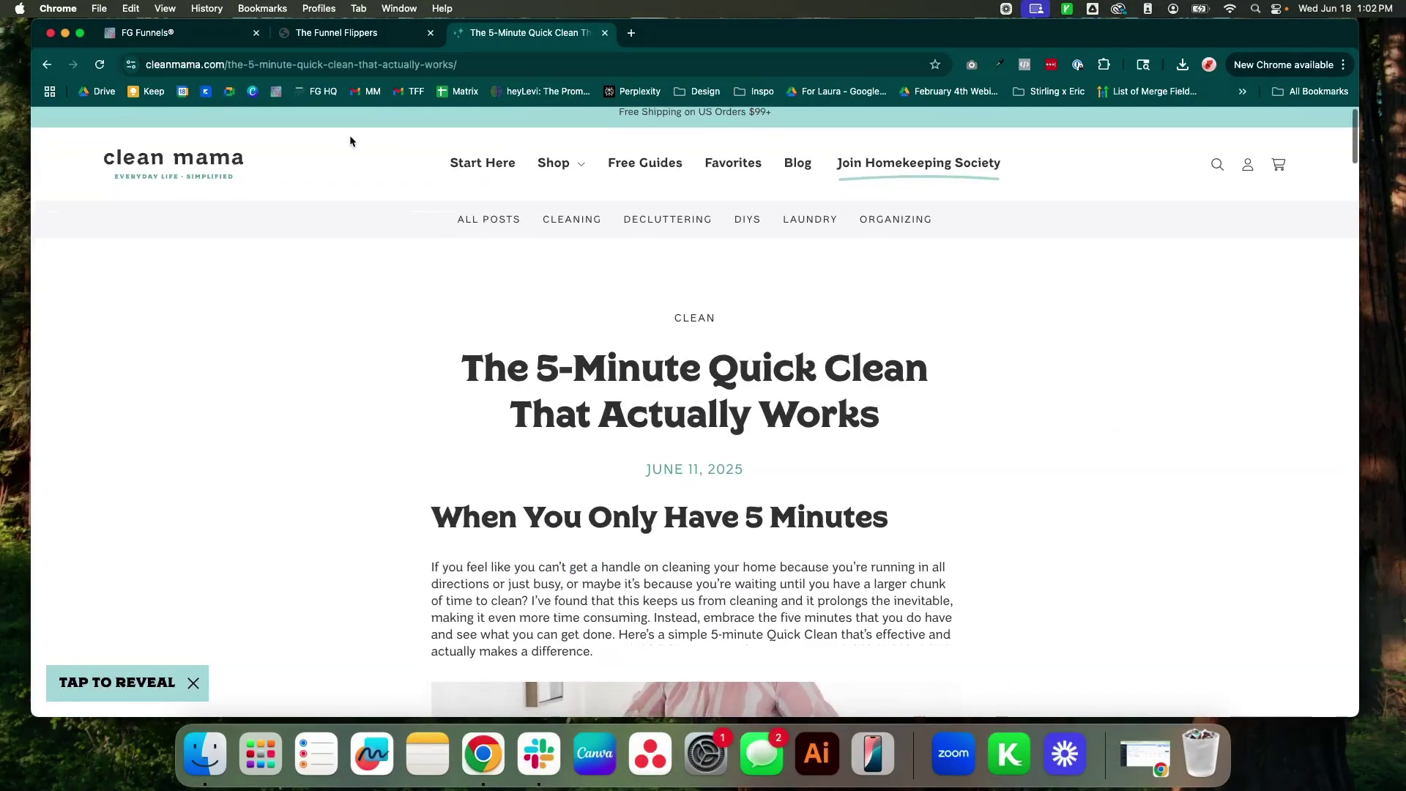
left_click(333, 43)
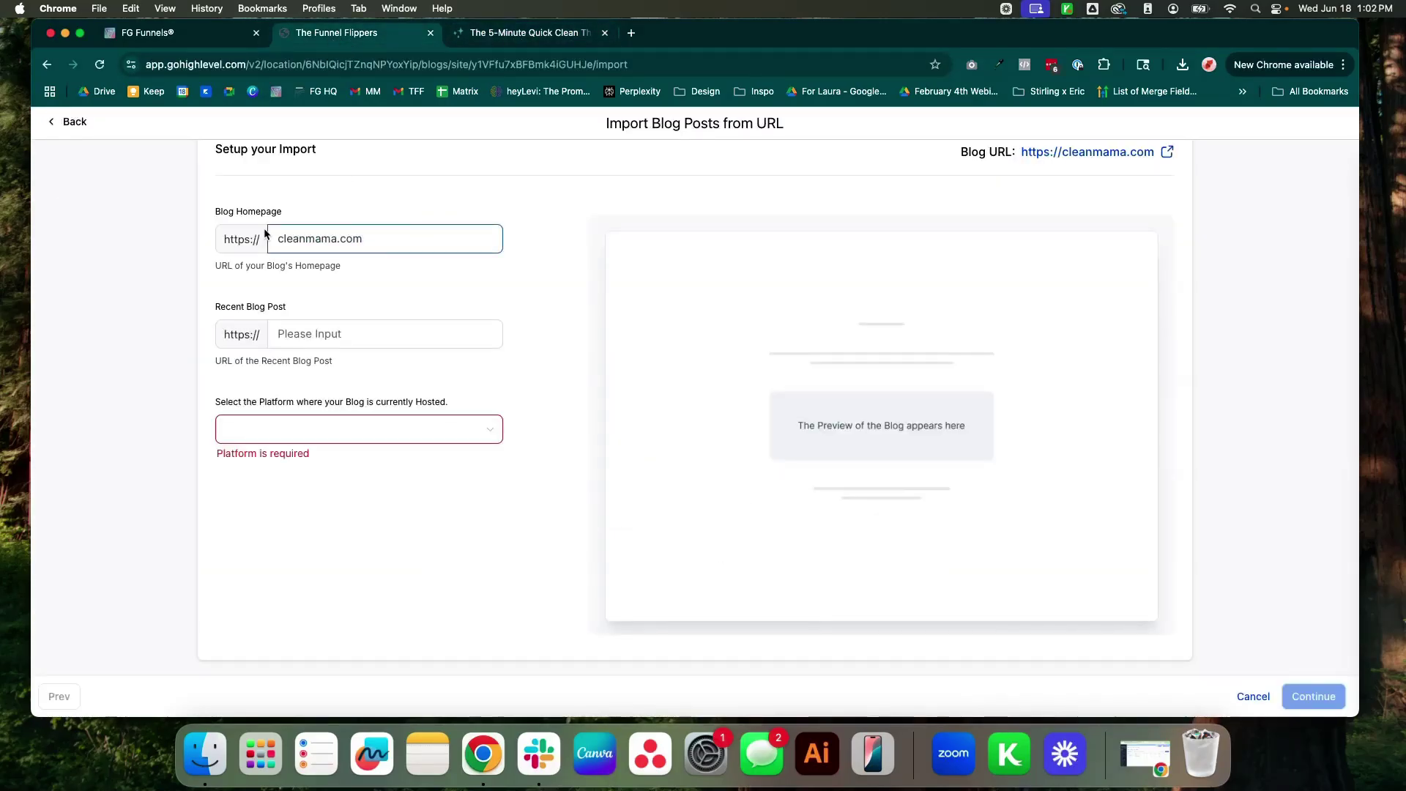
Step: Paste the Quick Clean article URL into Recent Blog Post and choose platform Not sure
left_click(316, 332)
key("cmd+v")
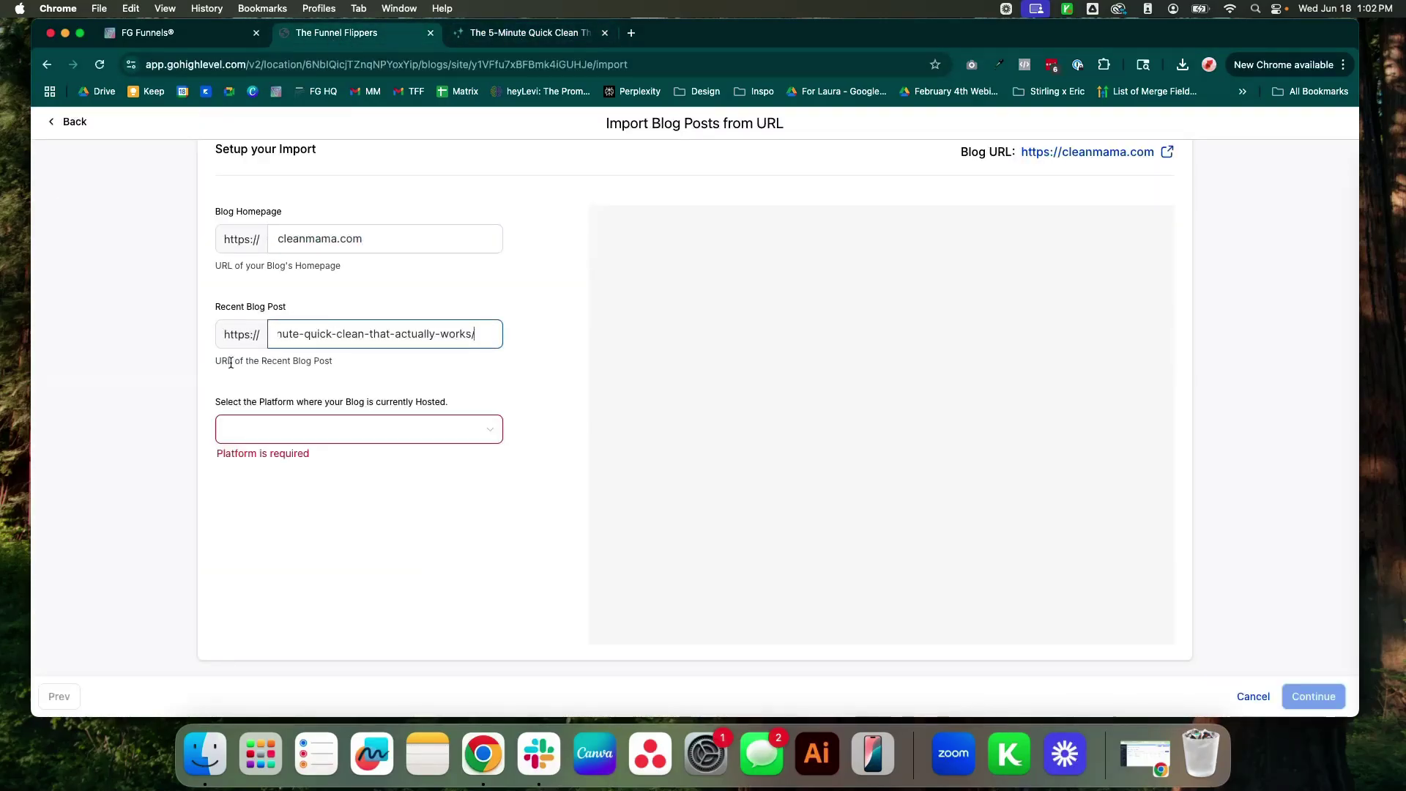
left_click(145, 353)
left_click(322, 421)
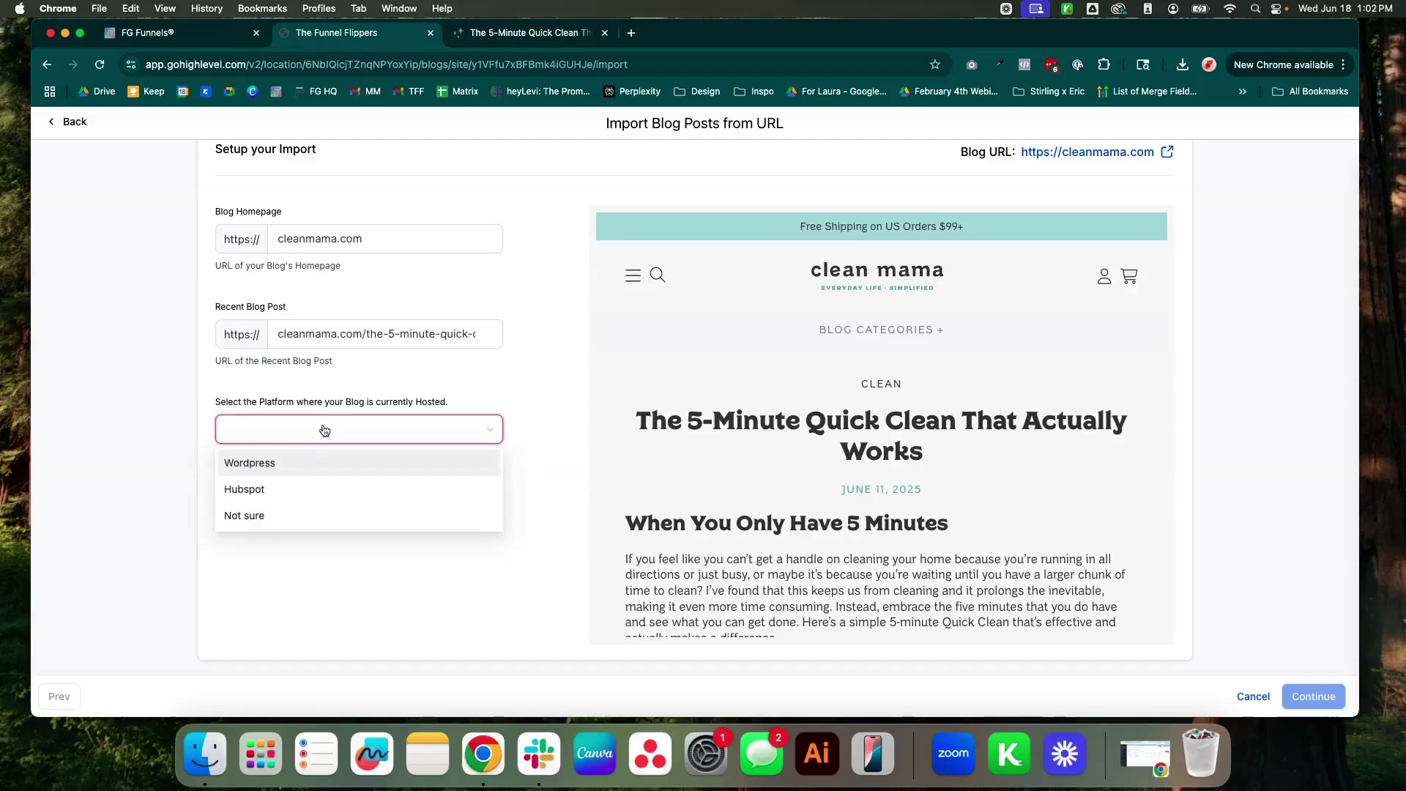
left_click(283, 521)
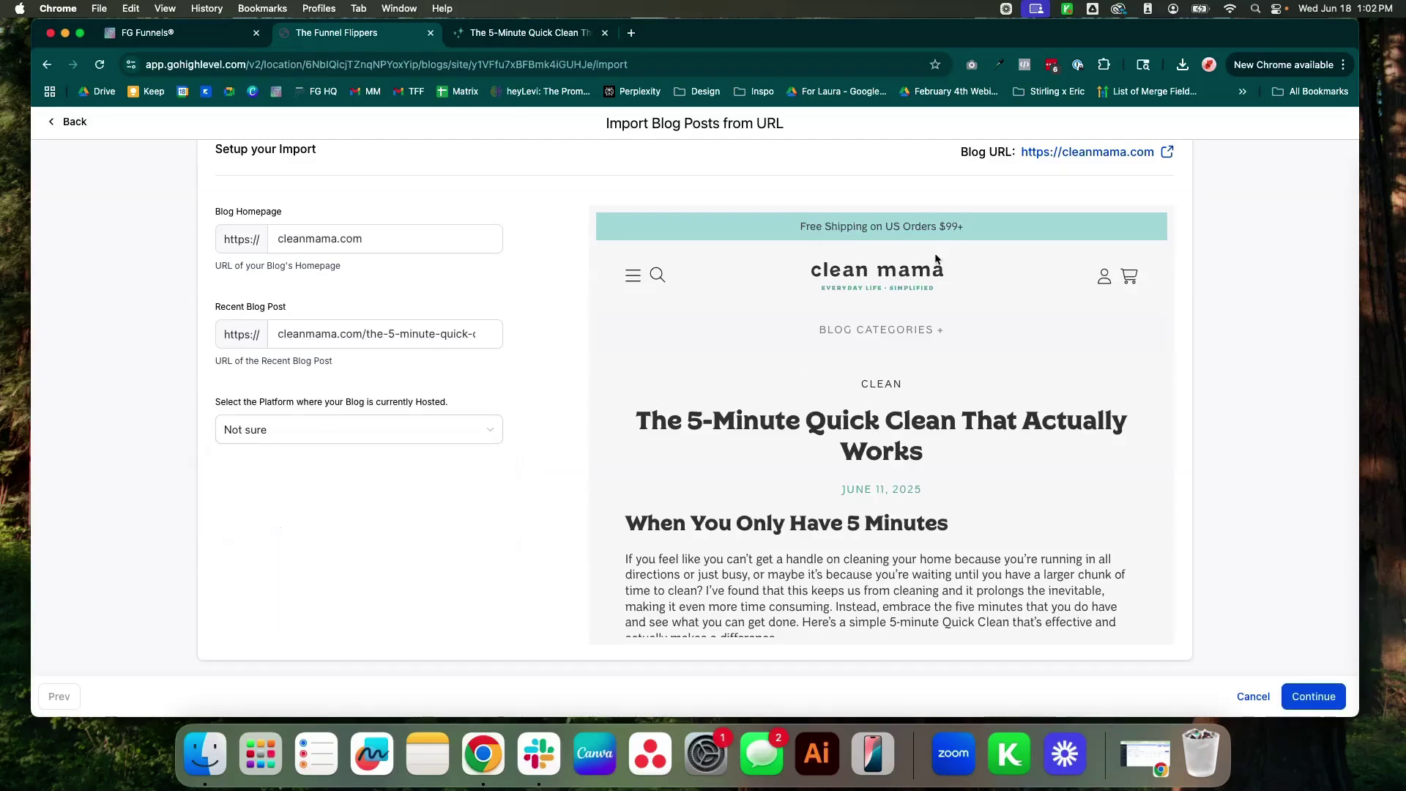
Step: Compare against the original article, then submit the import to start the blog scan
scroll(874, 486, "down", 10)
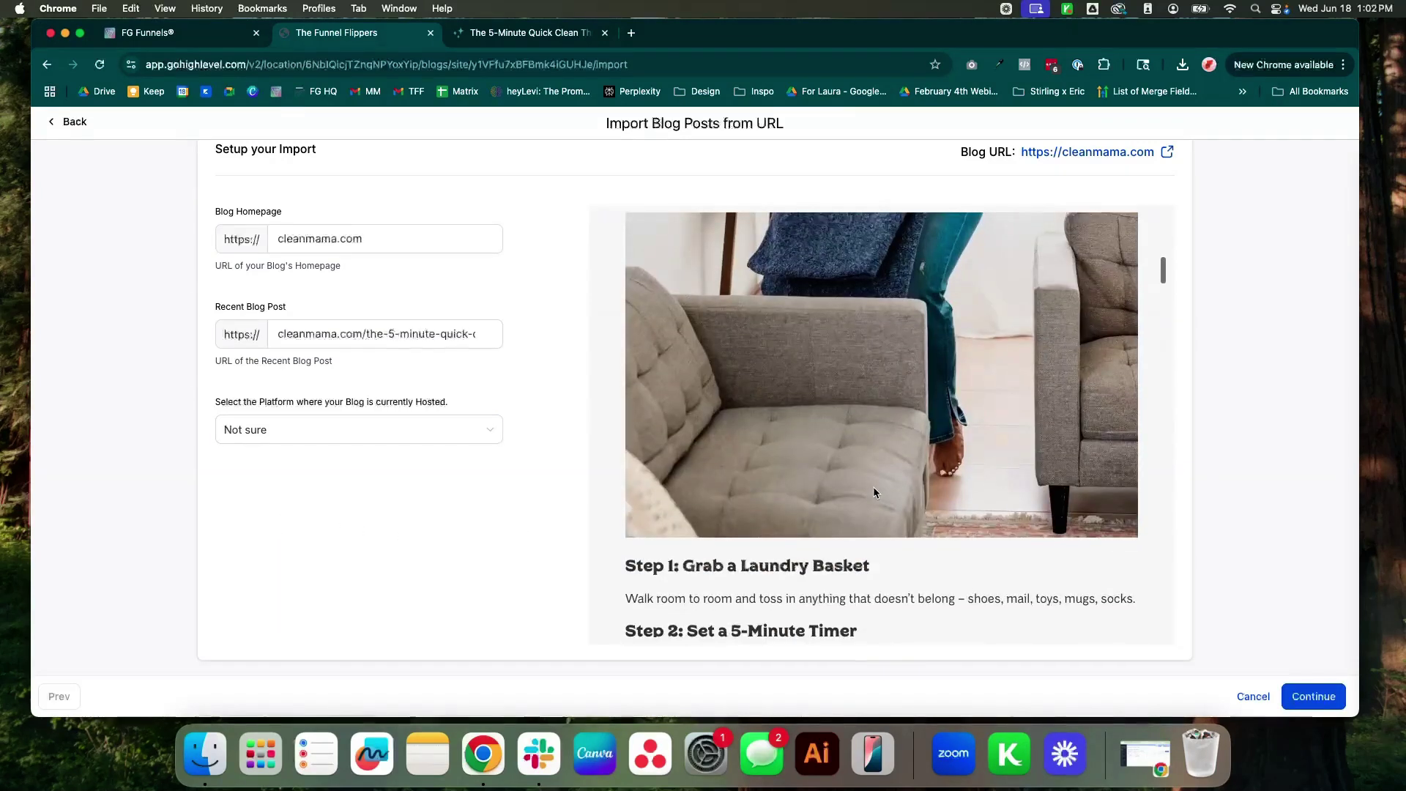
scroll(875, 492, "down", 10)
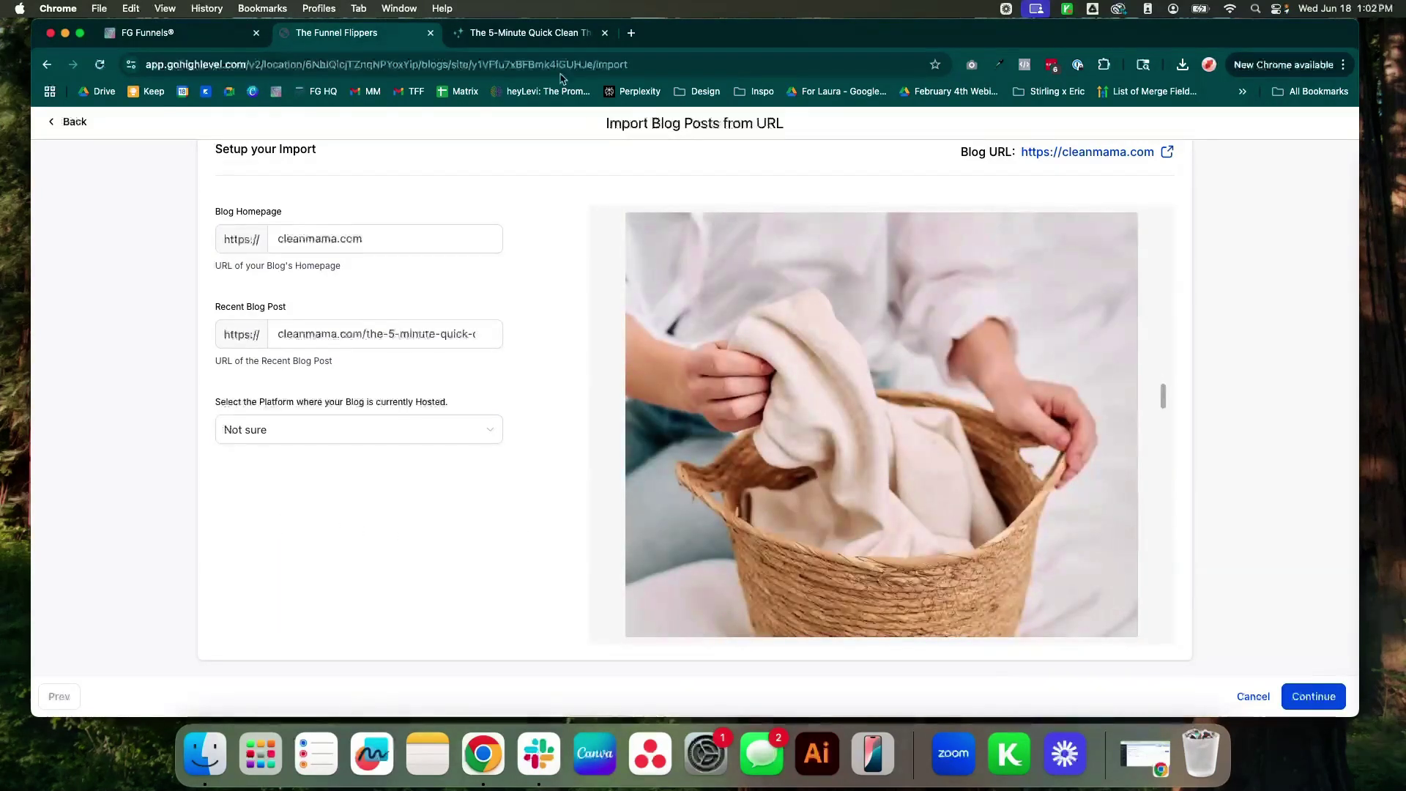
left_click(546, 33)
scroll(916, 393, "down", 12)
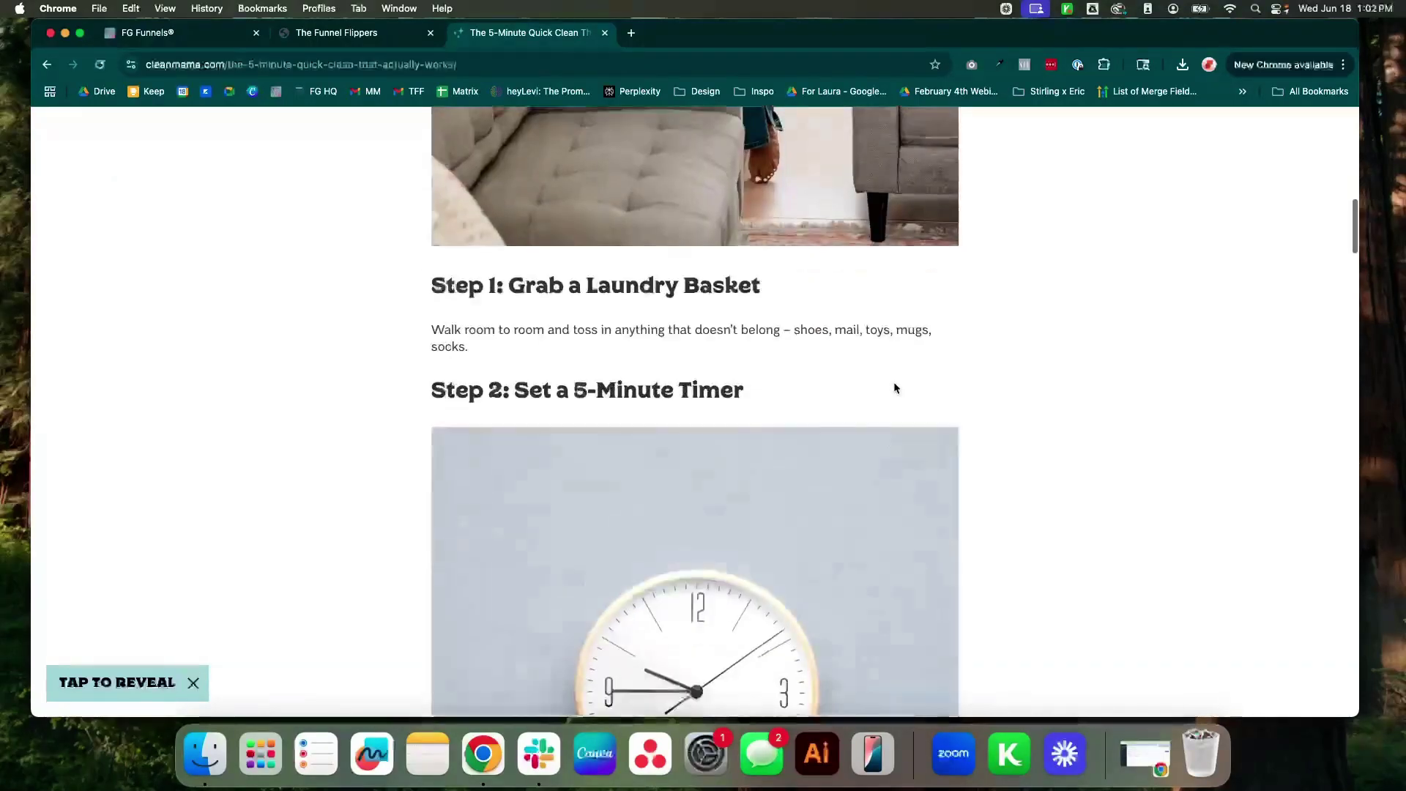
left_click(359, 33)
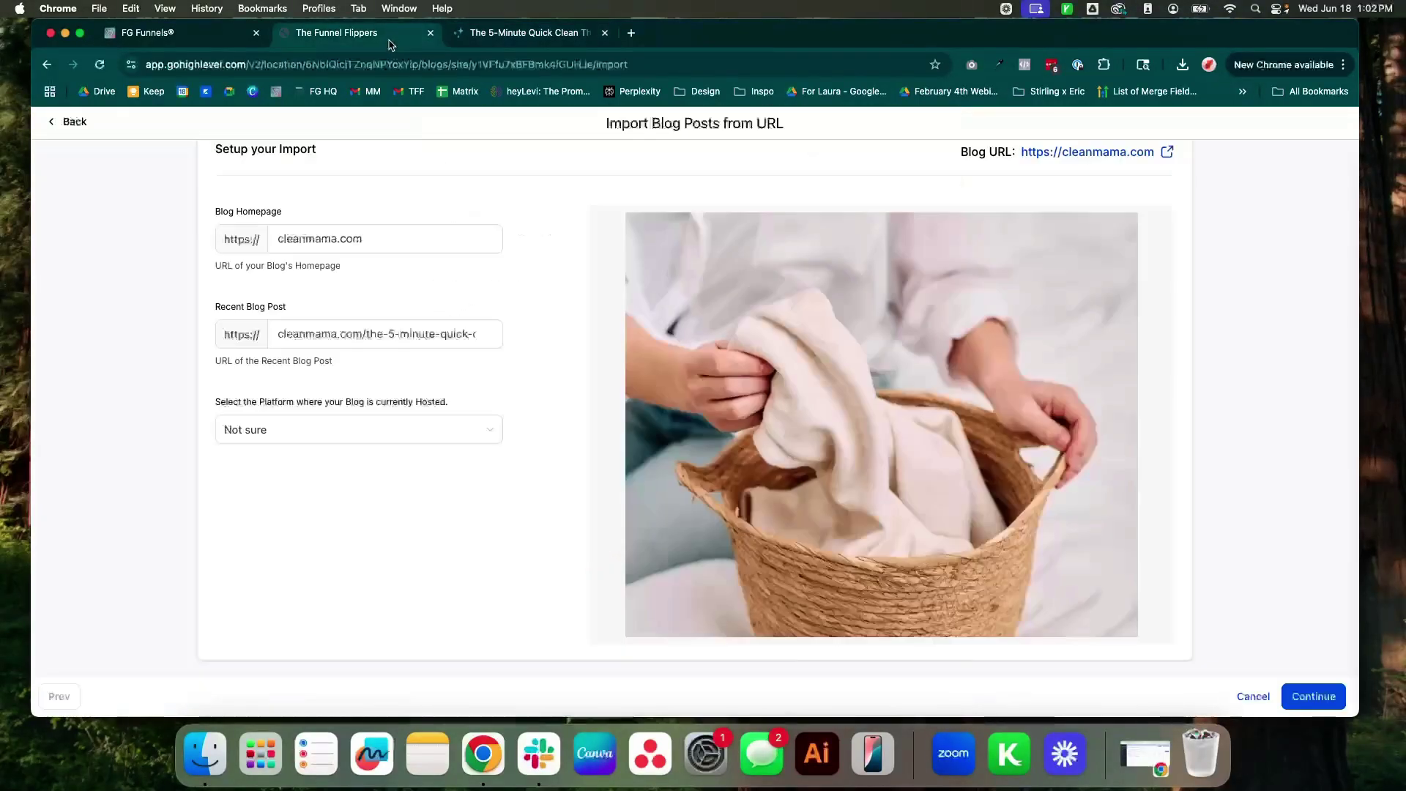
left_click(1318, 696)
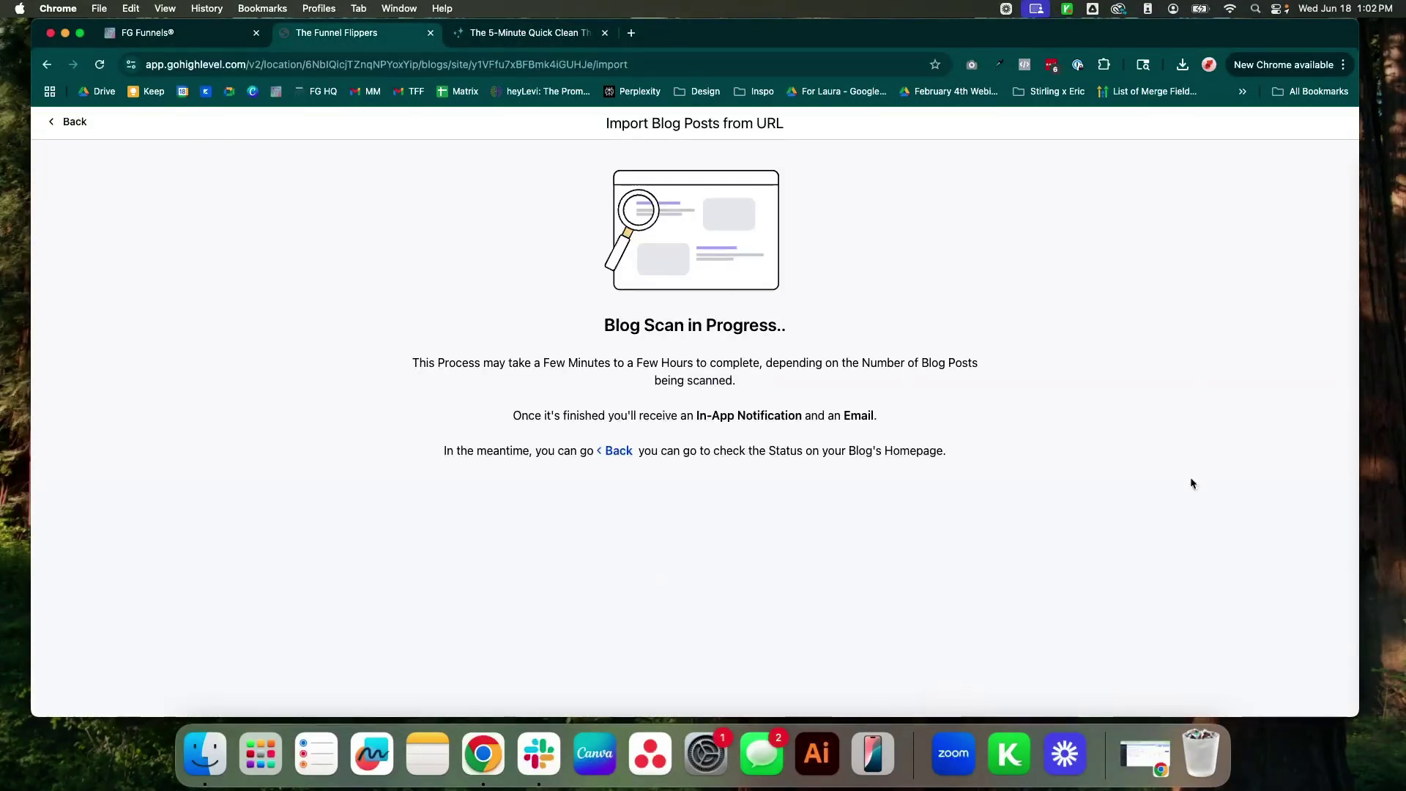
Step: Go back from the scan notice to the blog's imported content
left_click_drag(511, 419, 812, 432)
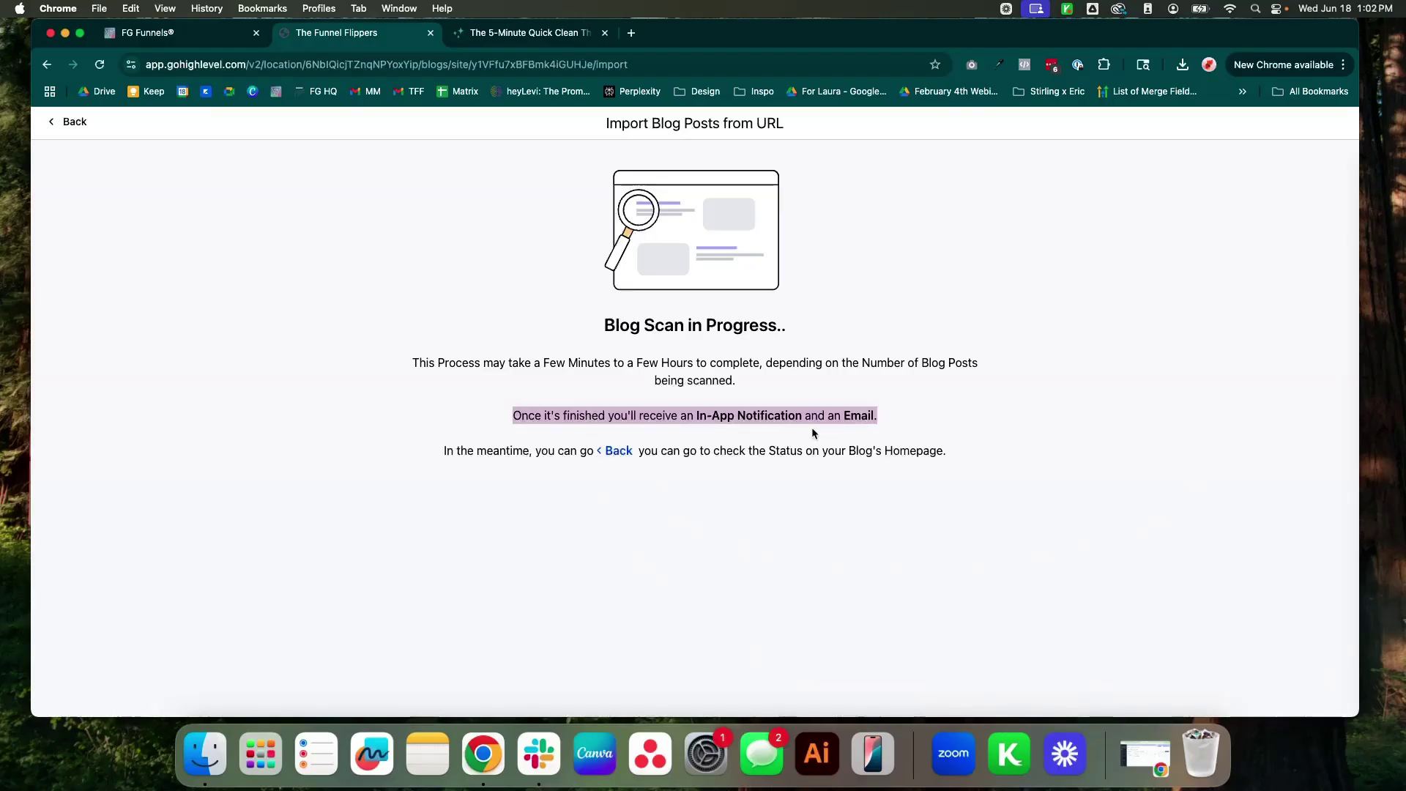
left_click(830, 398)
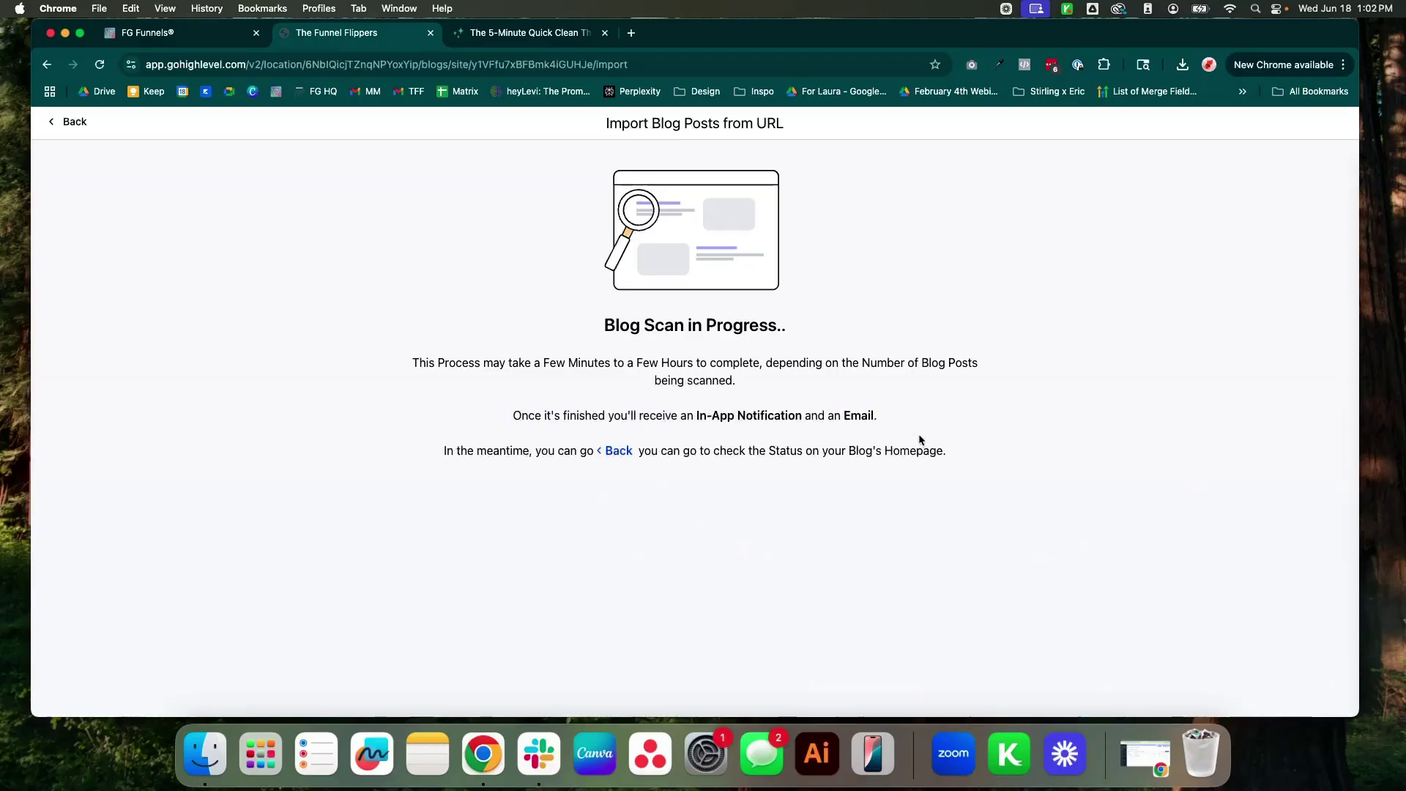
left_click(620, 451)
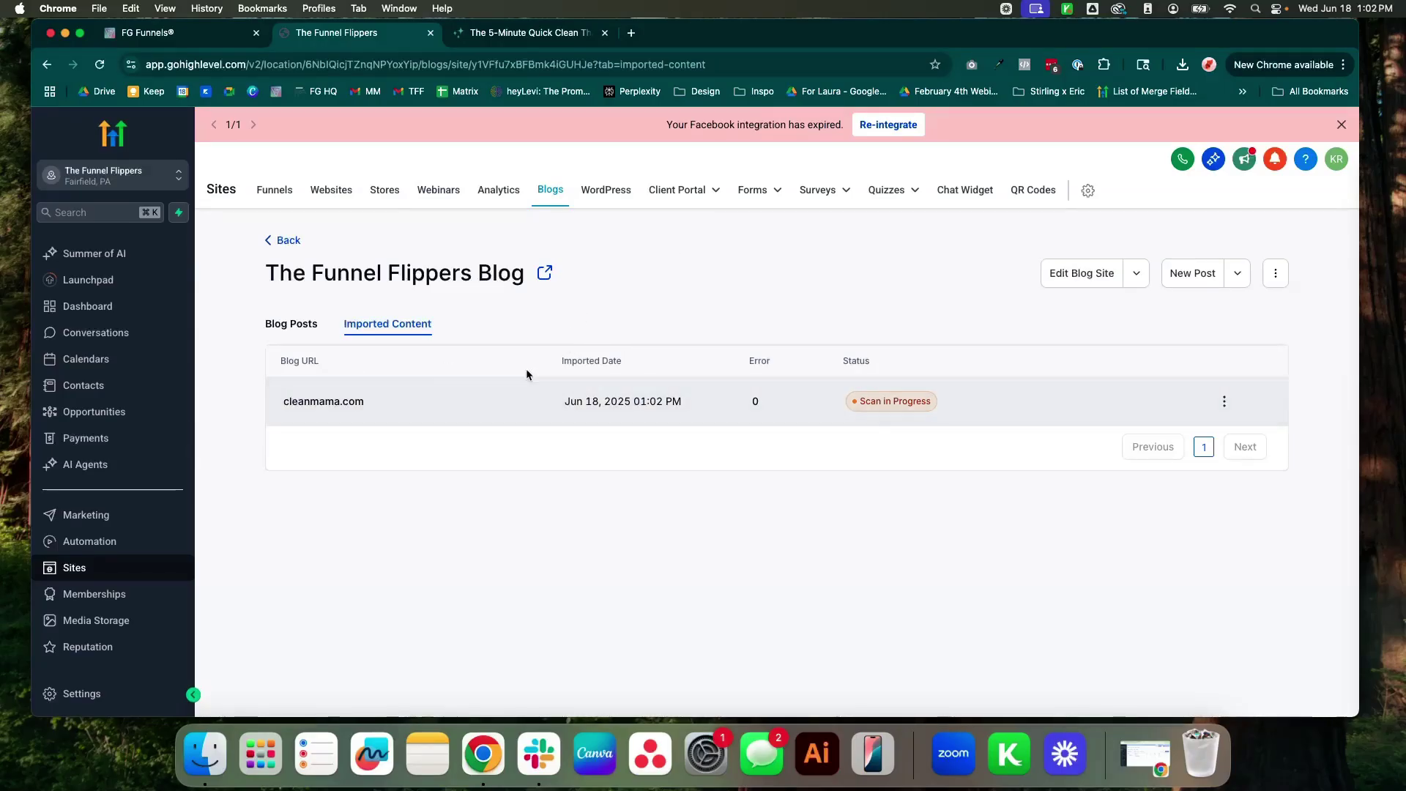
Step: Start deleting the cleanmama.com import, cancel it, and show the Blog Posts list
left_click(1224, 401)
left_click(1201, 368)
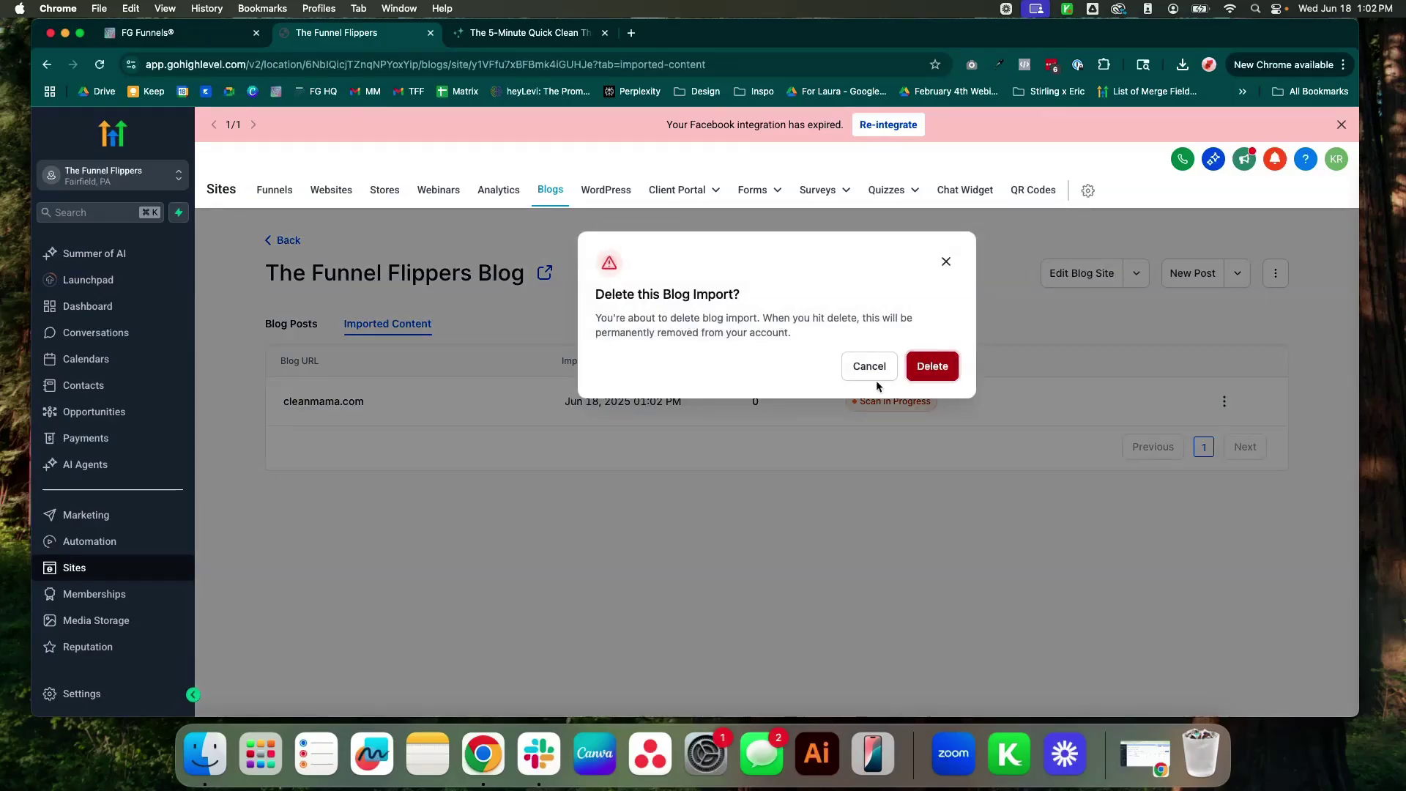
left_click(948, 262)
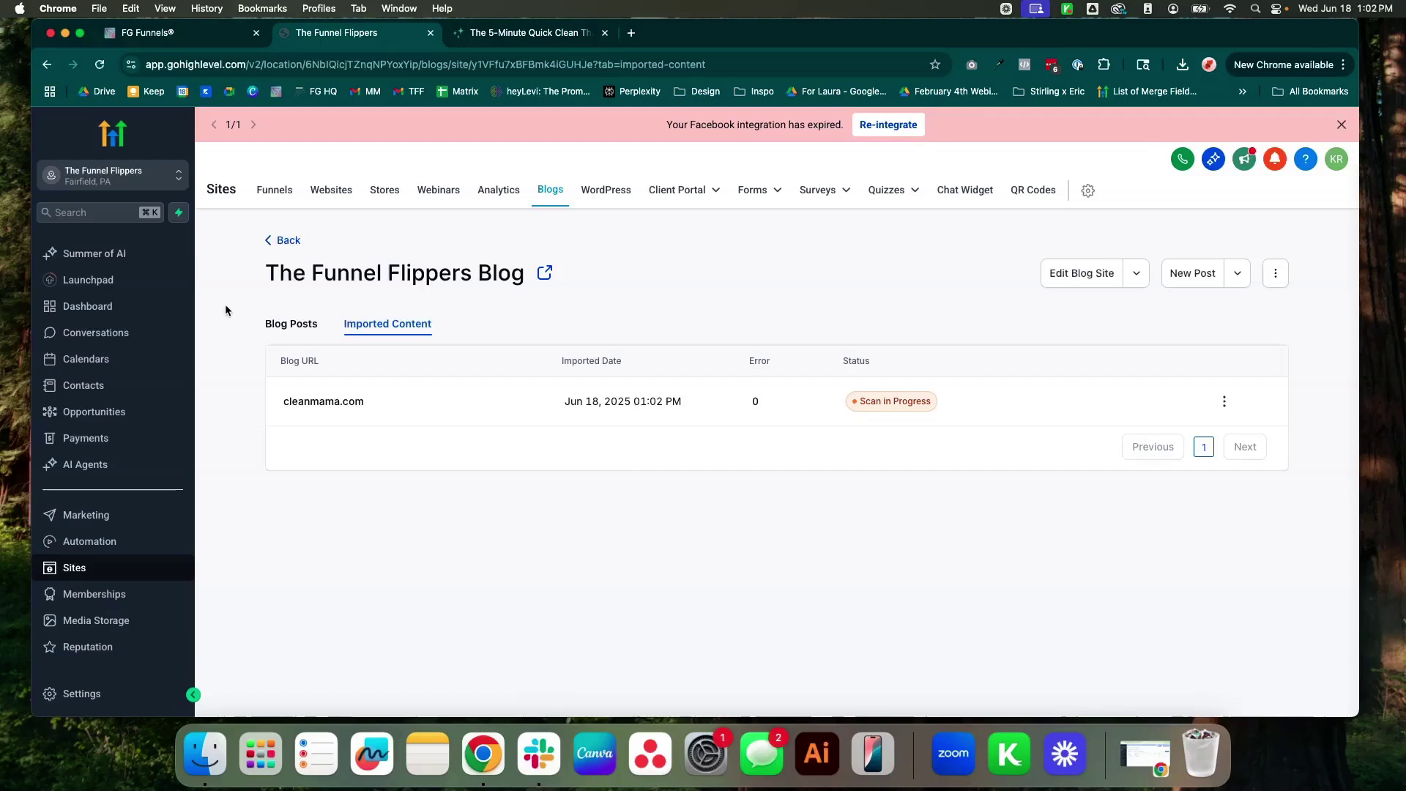
left_click(282, 324)
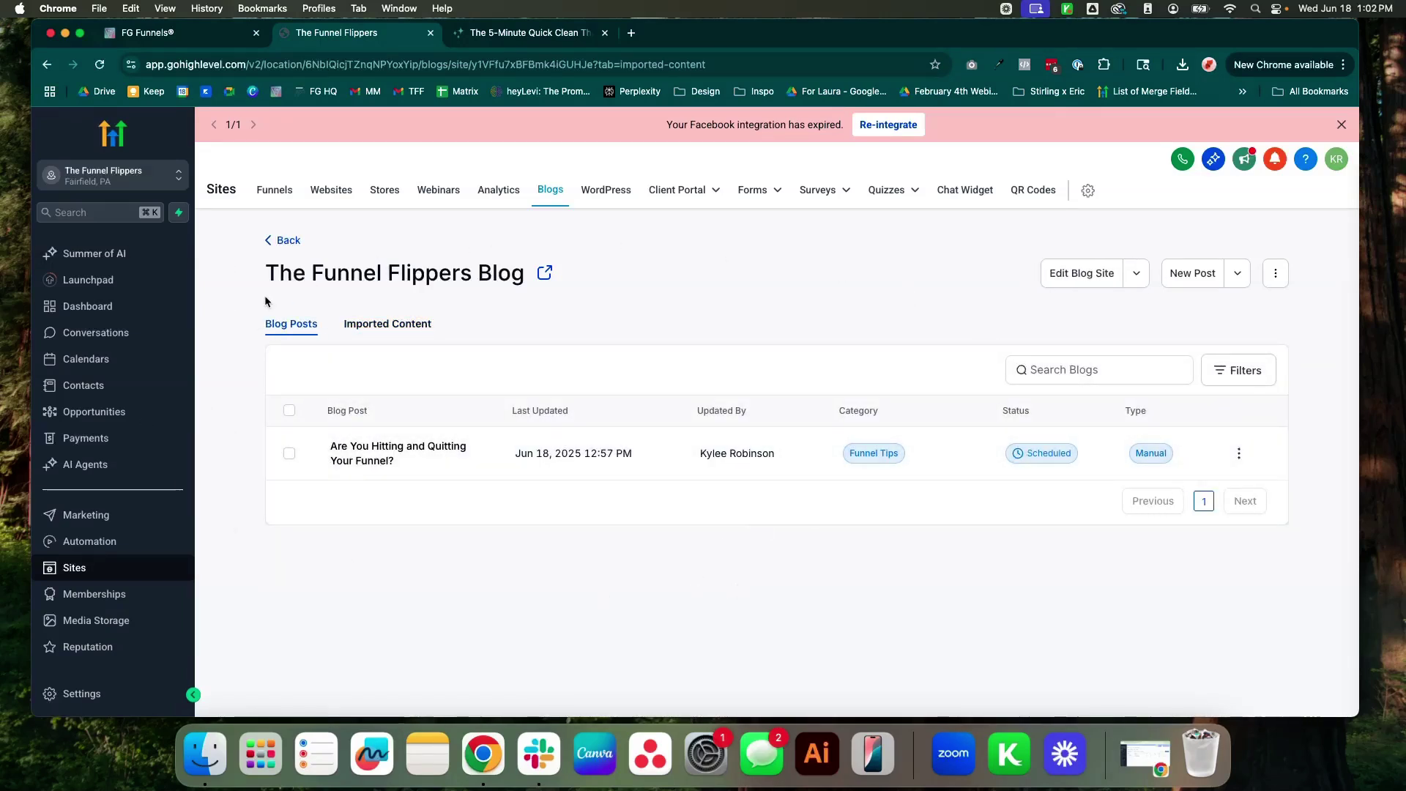
Step: Close the Quick Clean tab and try previewing the blog on getproductiveaf.com
left_click(605, 33)
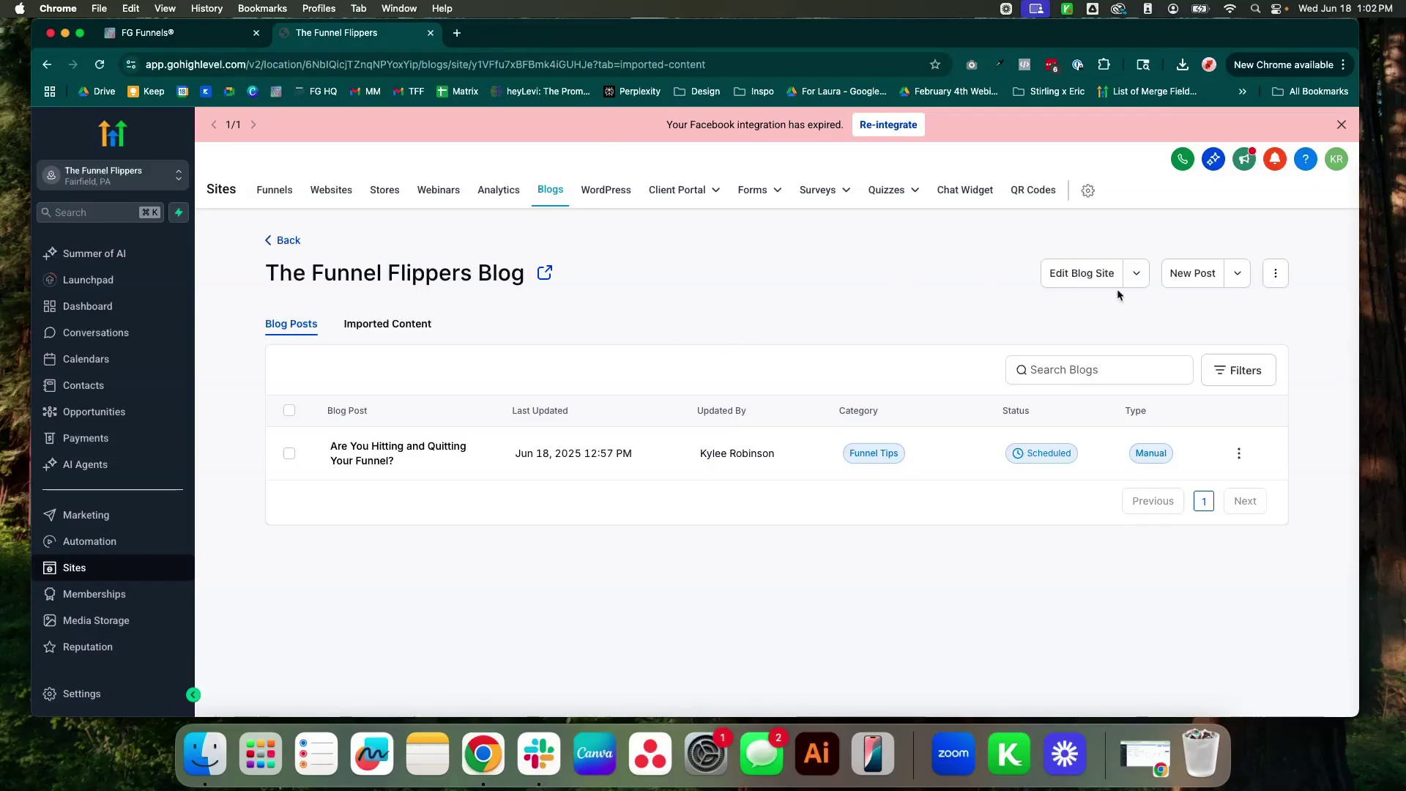
left_click(1271, 281)
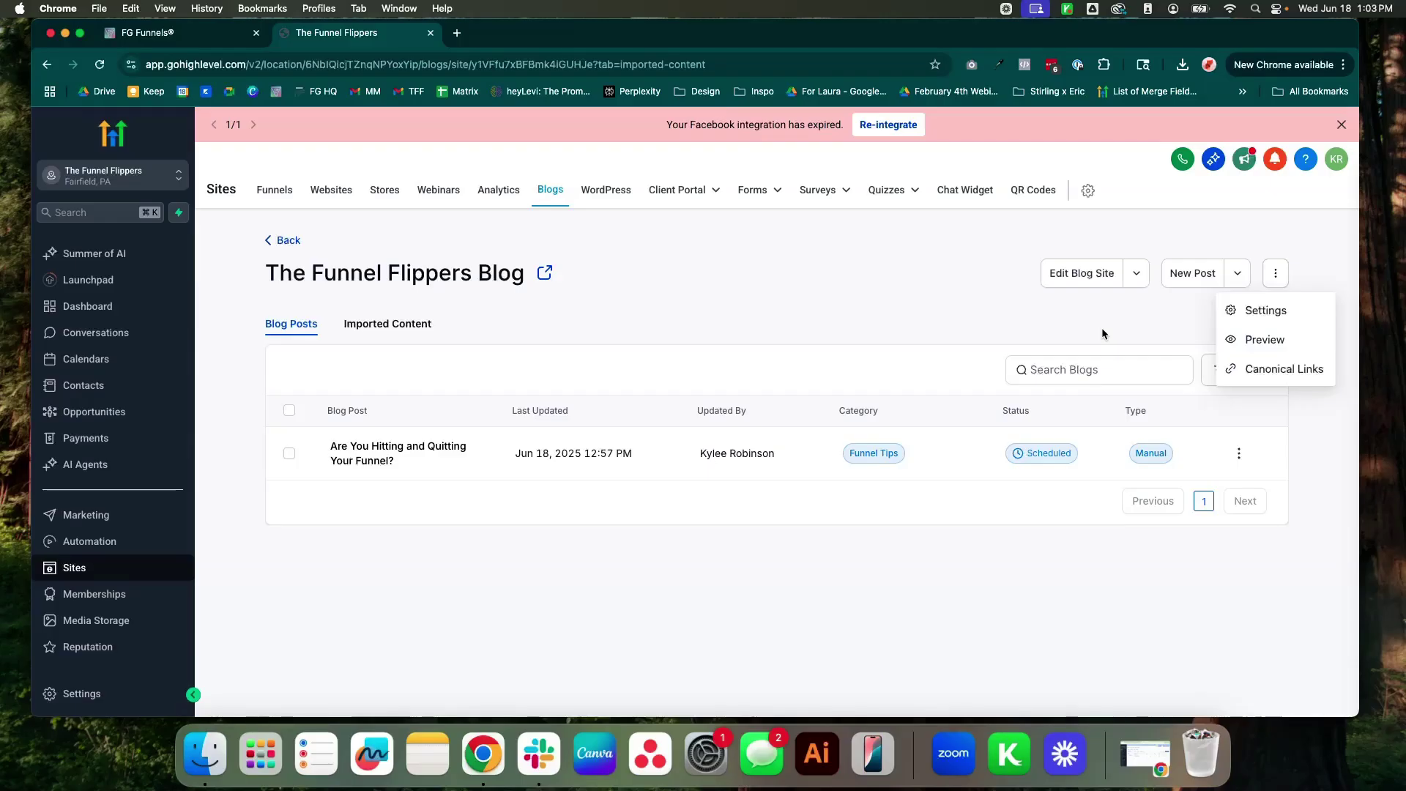
left_click(1244, 339)
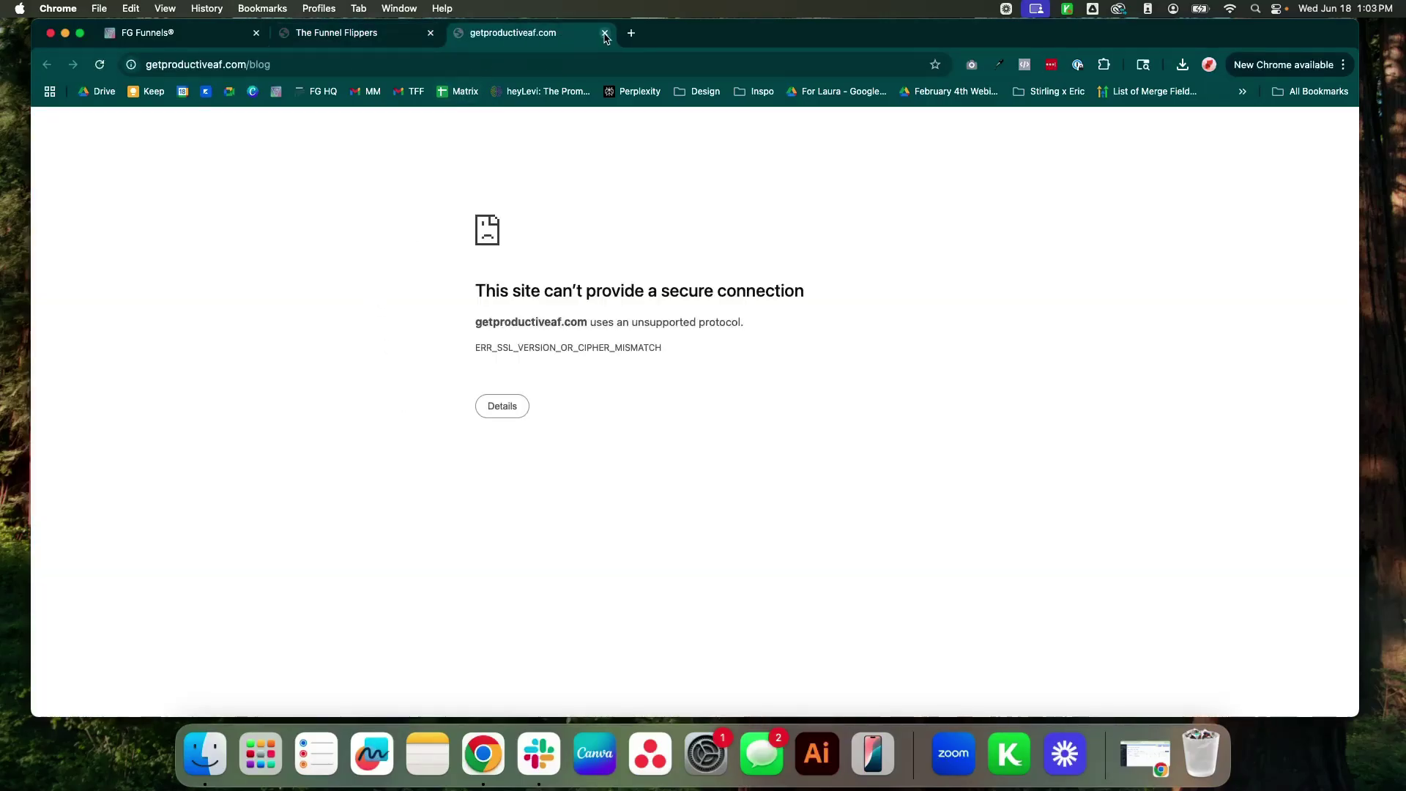
left_click(605, 33)
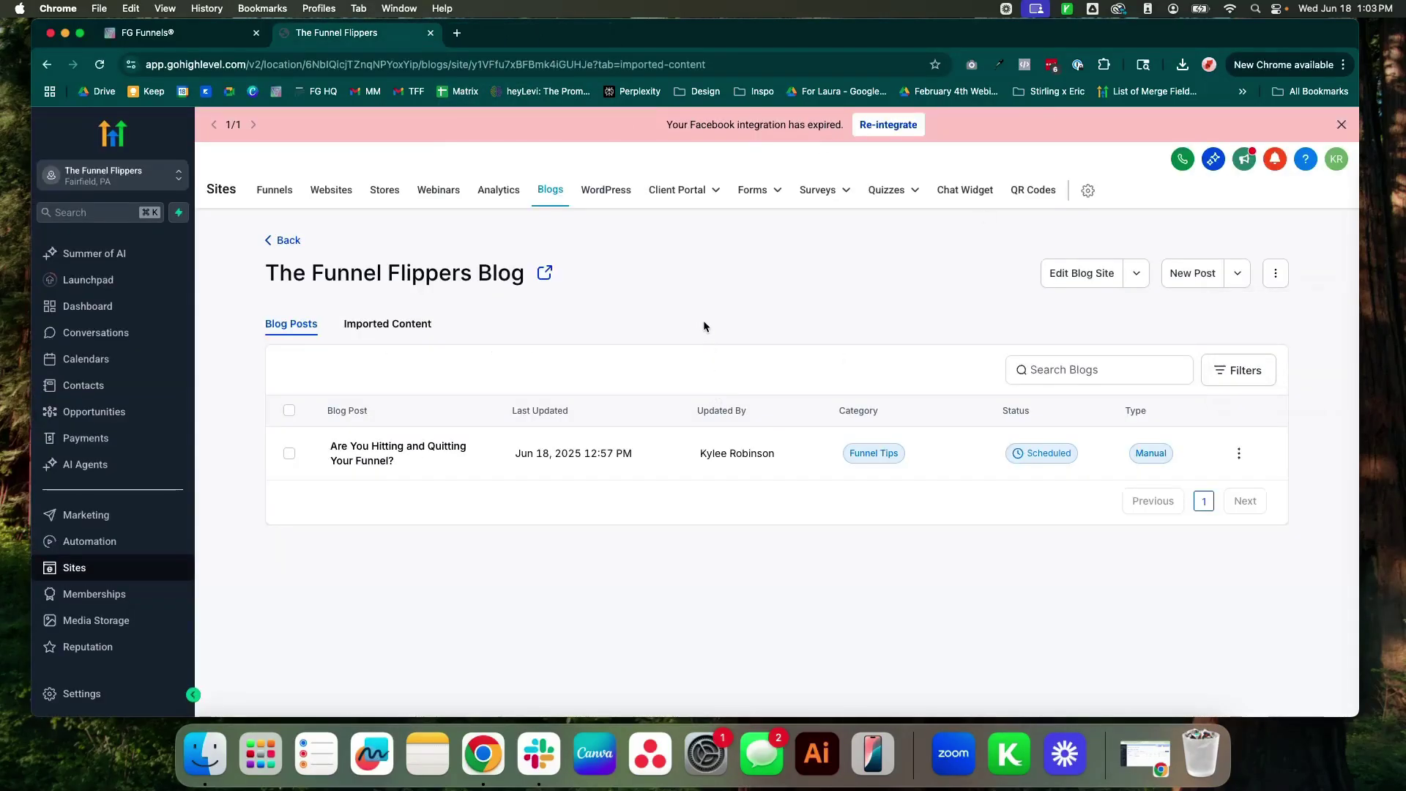
Step: Retry the blog preview, close the failed secure-connection page, and go to Settings
left_click(1275, 273)
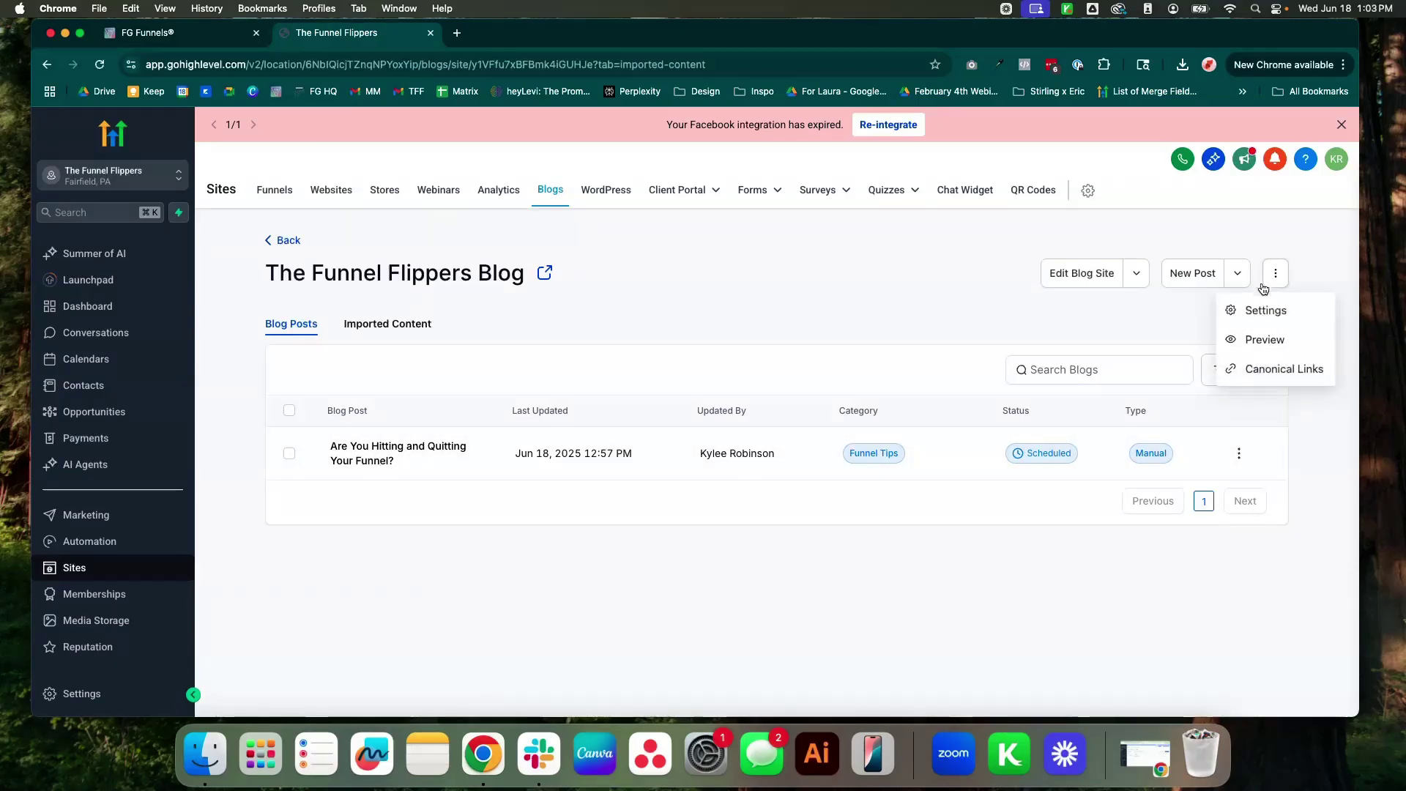
left_click(1260, 339)
left_click(604, 34)
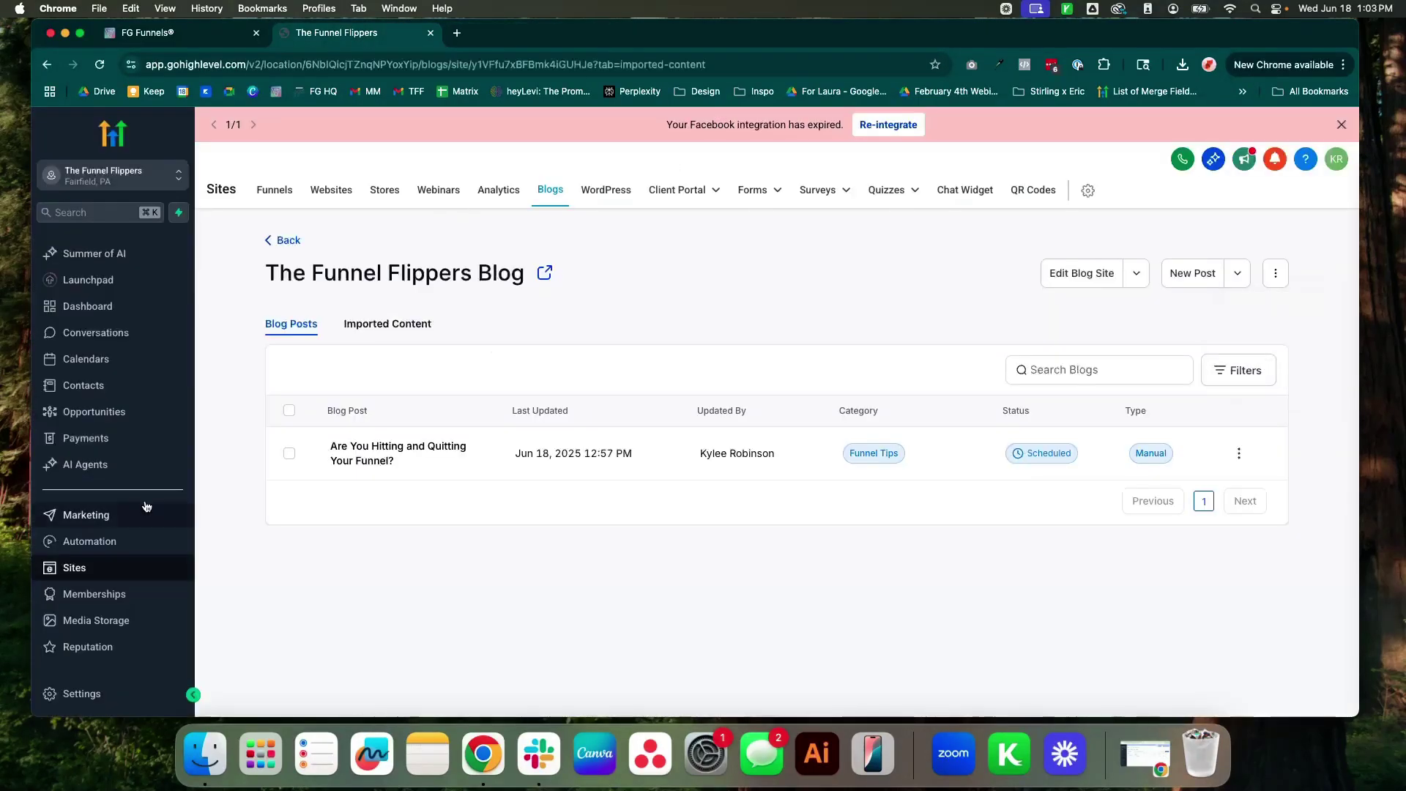
left_click(97, 693)
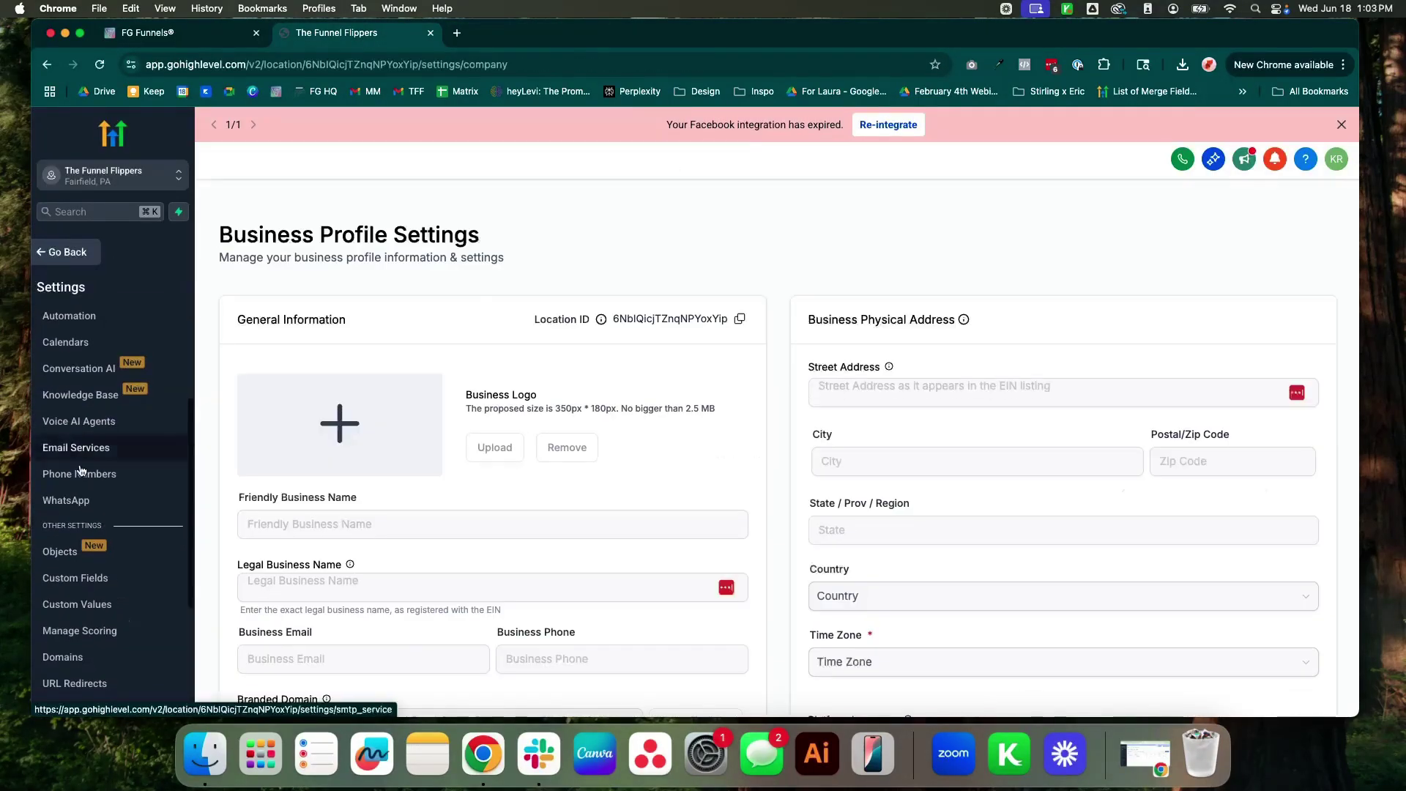
Step: Set getproductiveaf.com's default page to The Funnel Flippers Blog / Blog Home and save
left_click(97, 654)
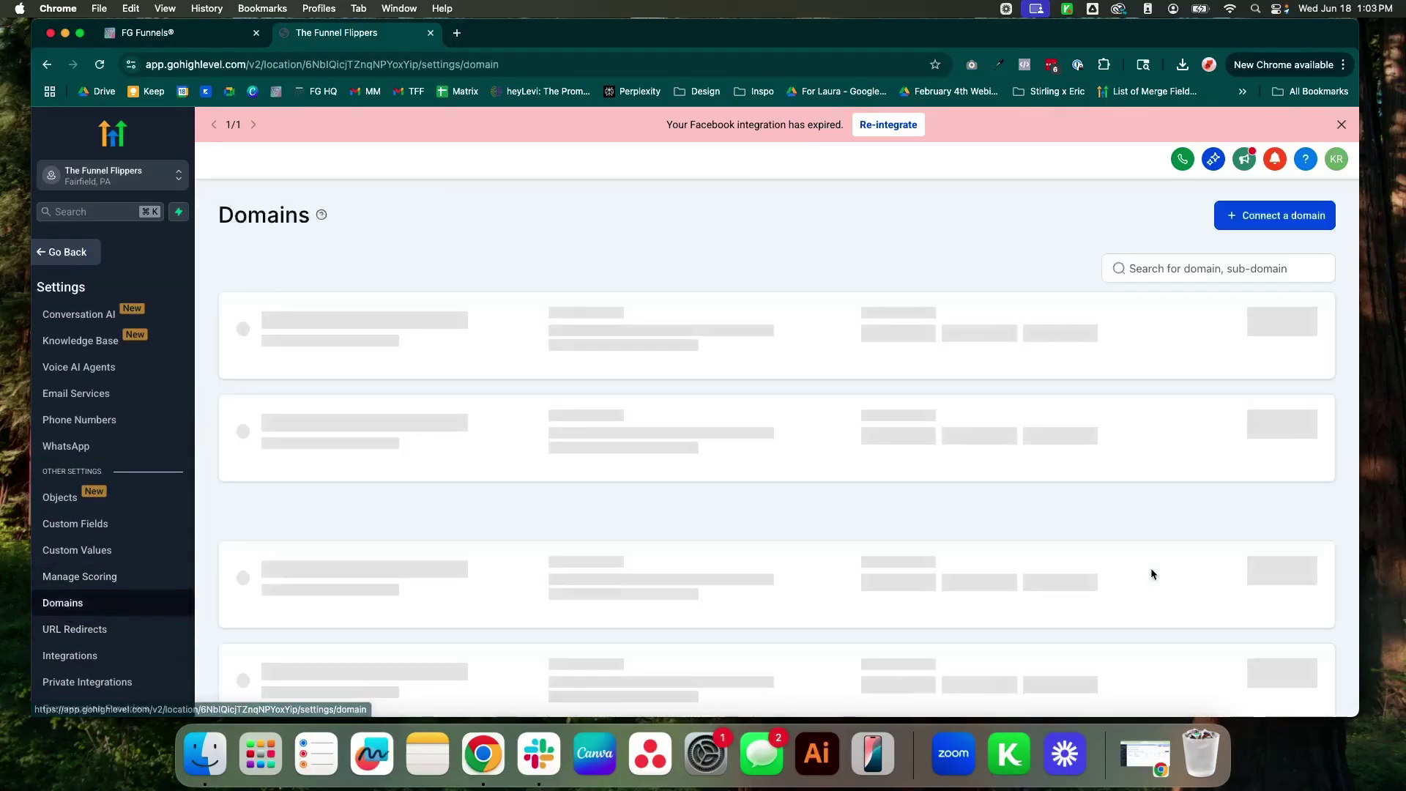
left_click(1261, 335)
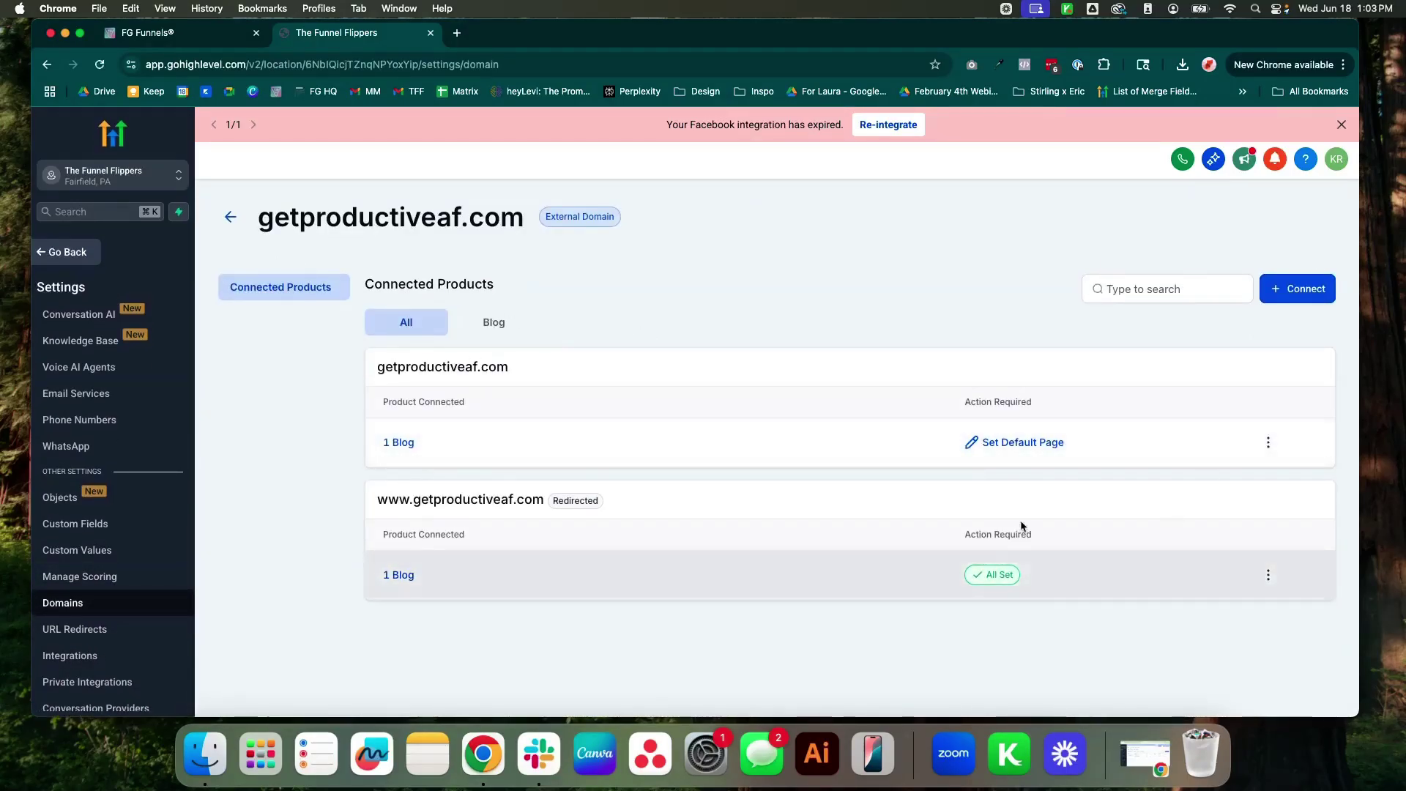
left_click(1011, 444)
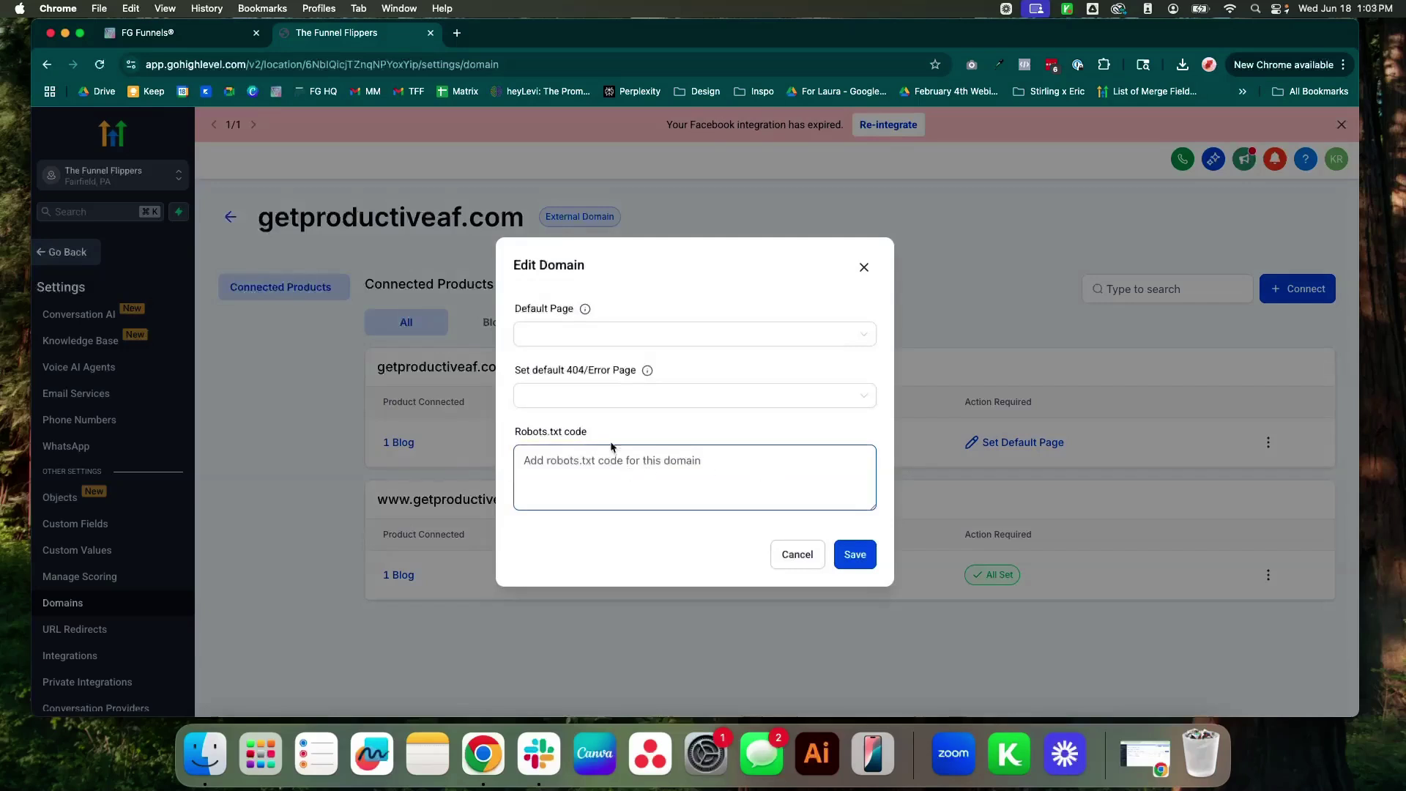
left_click(571, 334)
scroll(578, 468, "down", 1)
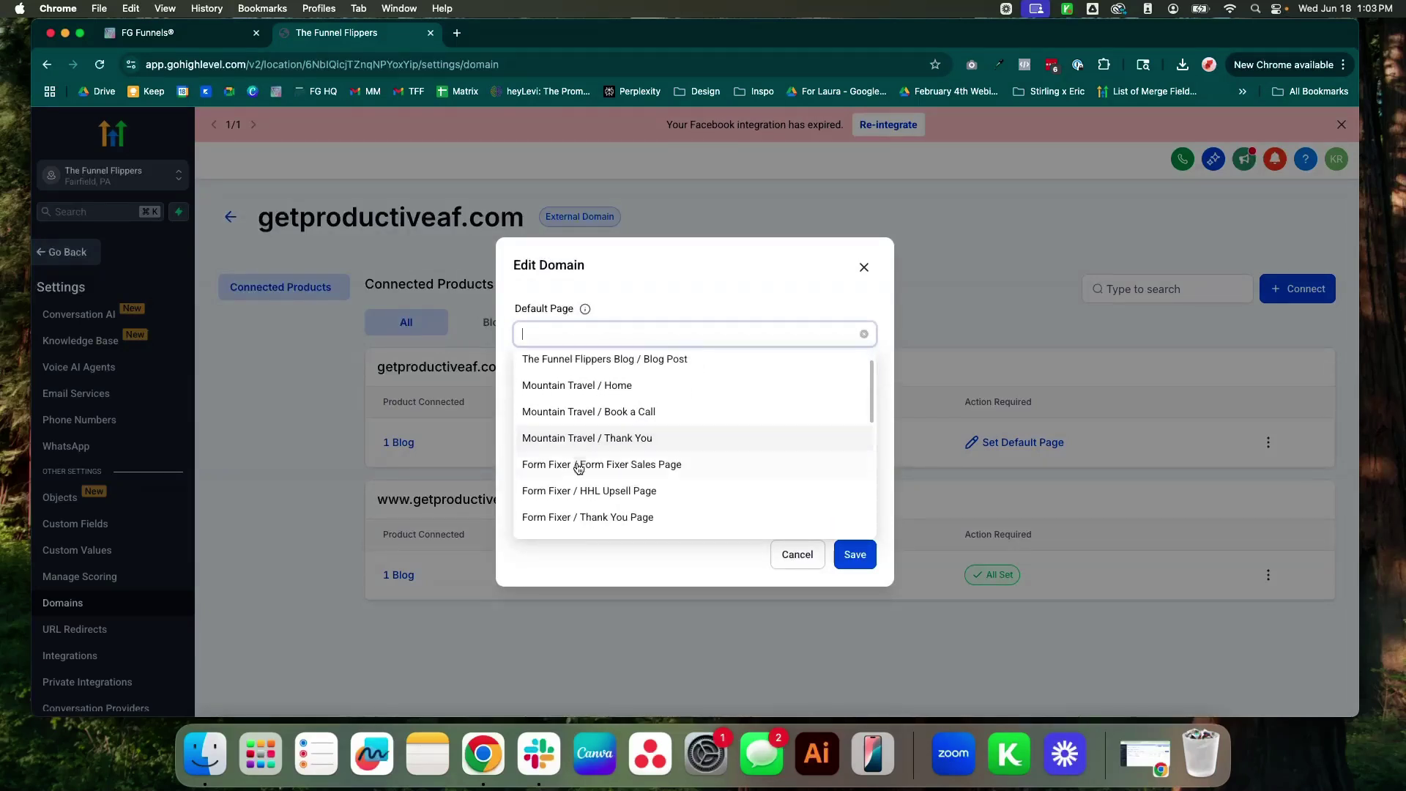
scroll(578, 469, "up", 1)
left_click(669, 370)
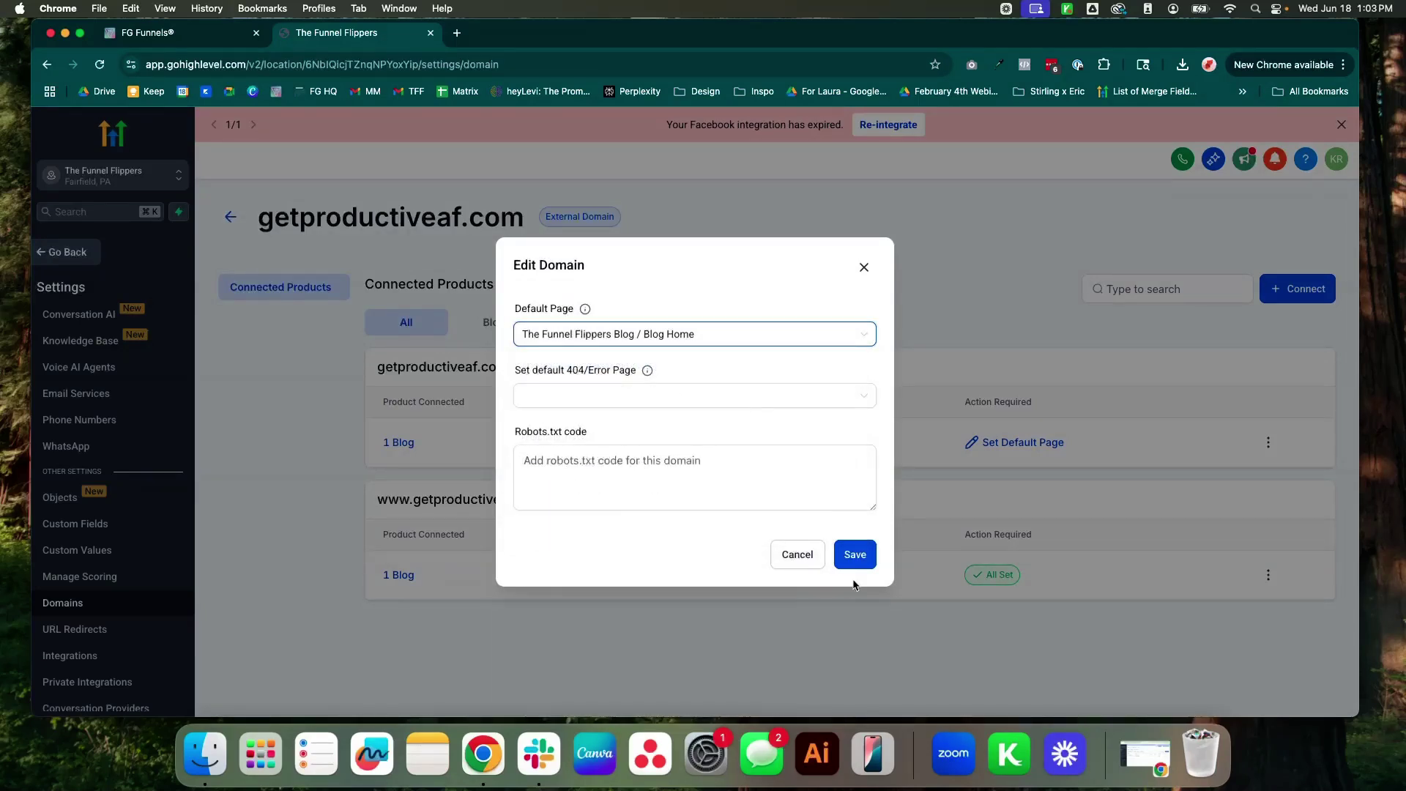
left_click(854, 555)
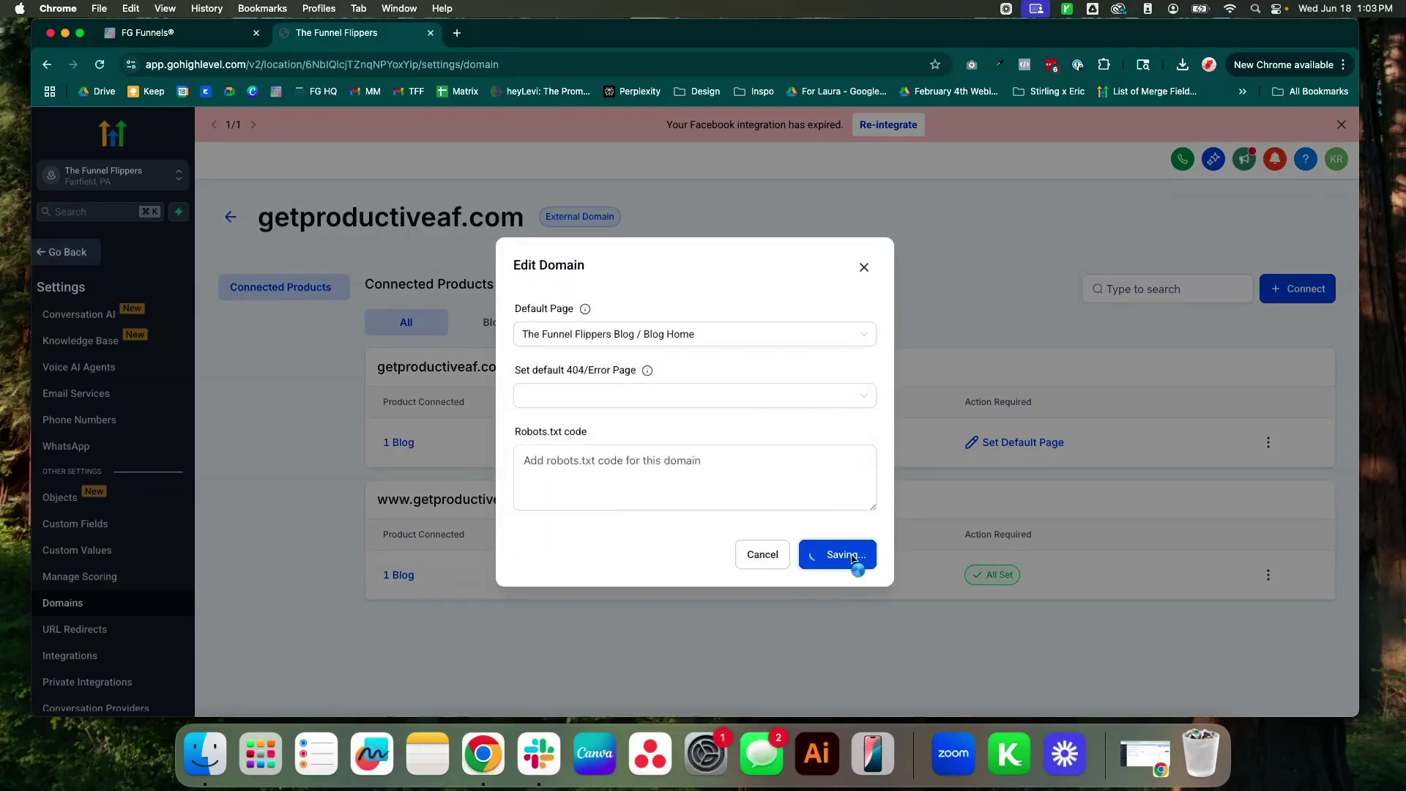
left_click(862, 266)
left_click_drag(508, 367, 379, 372)
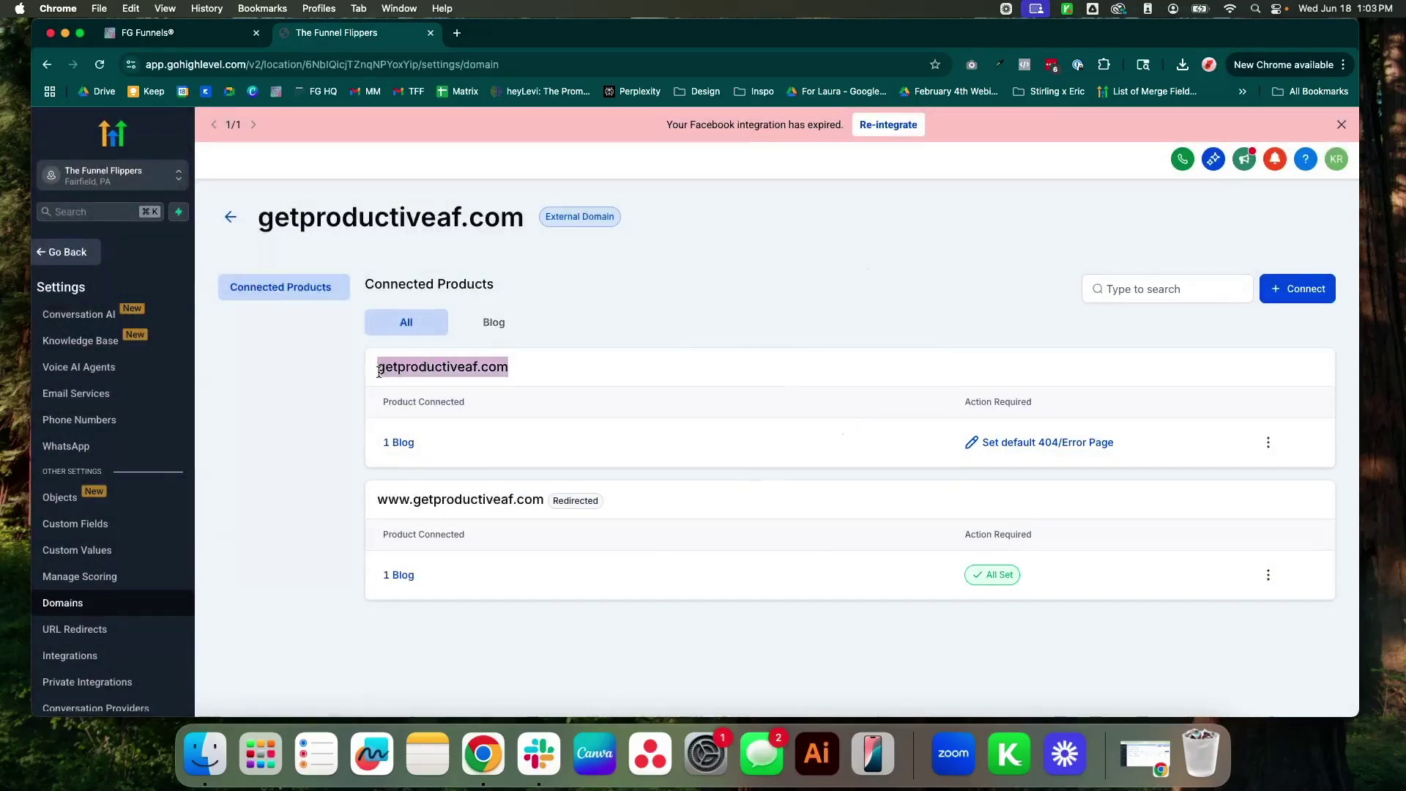
Step: Test getproductiveaf.com in a new tab, reload it, then close that tab
key("super+c")
left_click(457, 33)
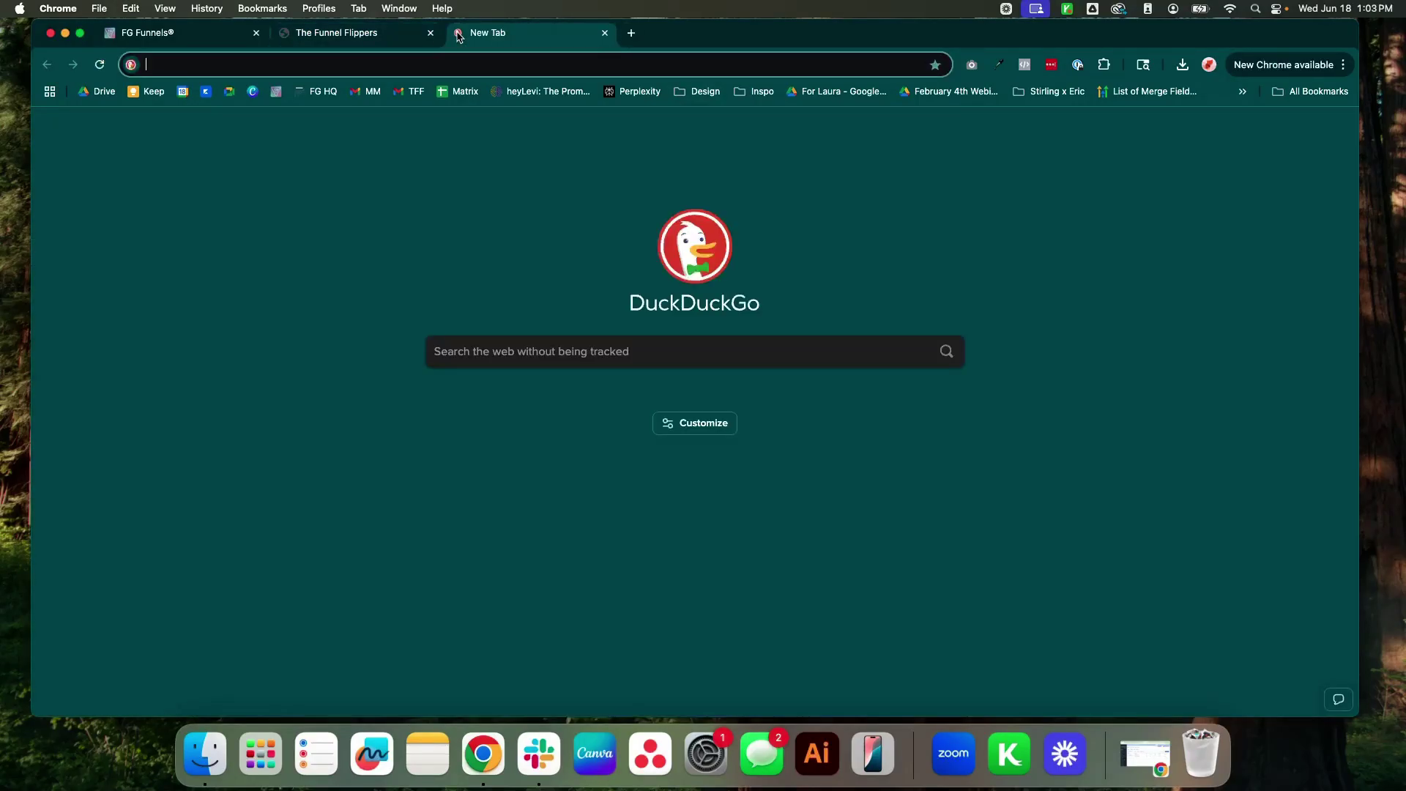
key("super+v")
key("Return")
key("super+r")
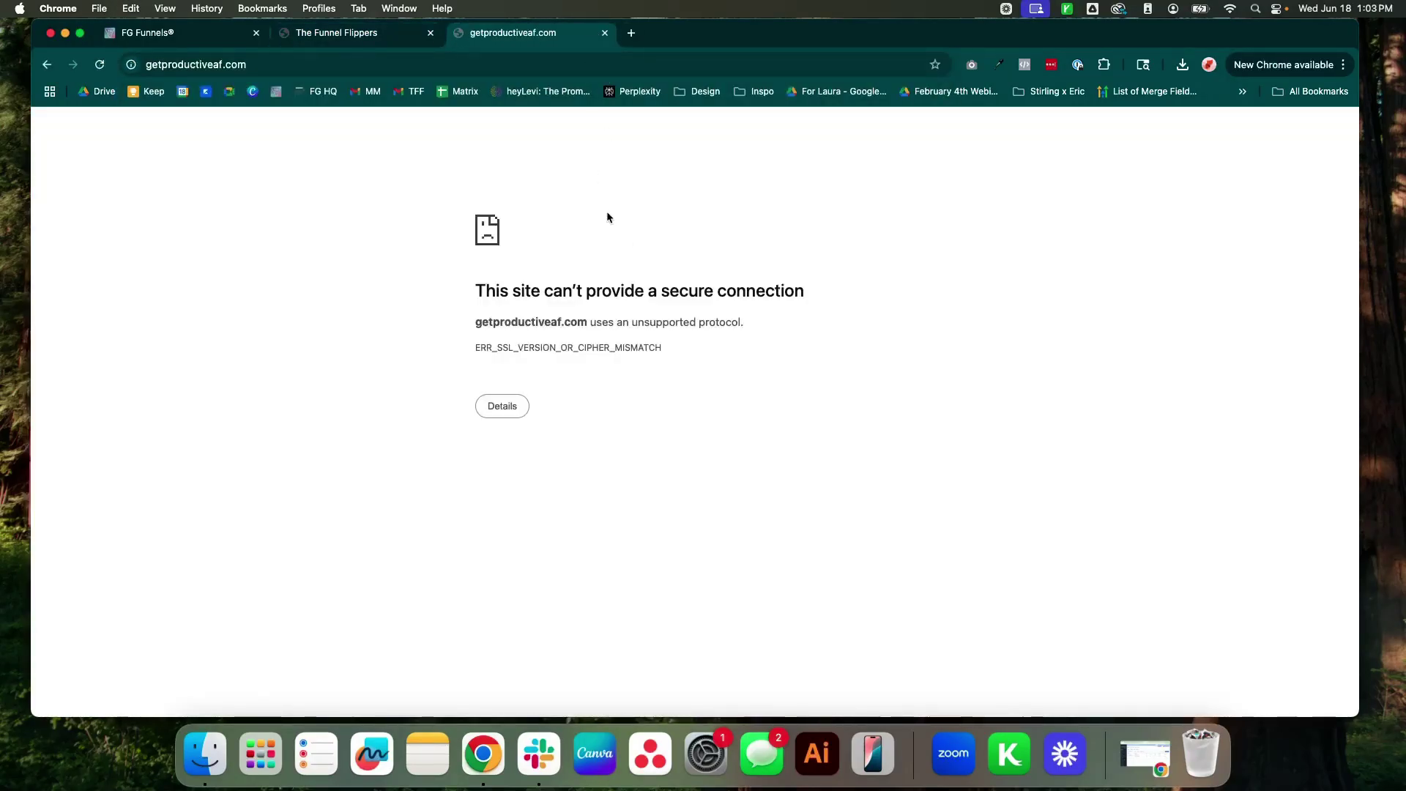
left_click(604, 33)
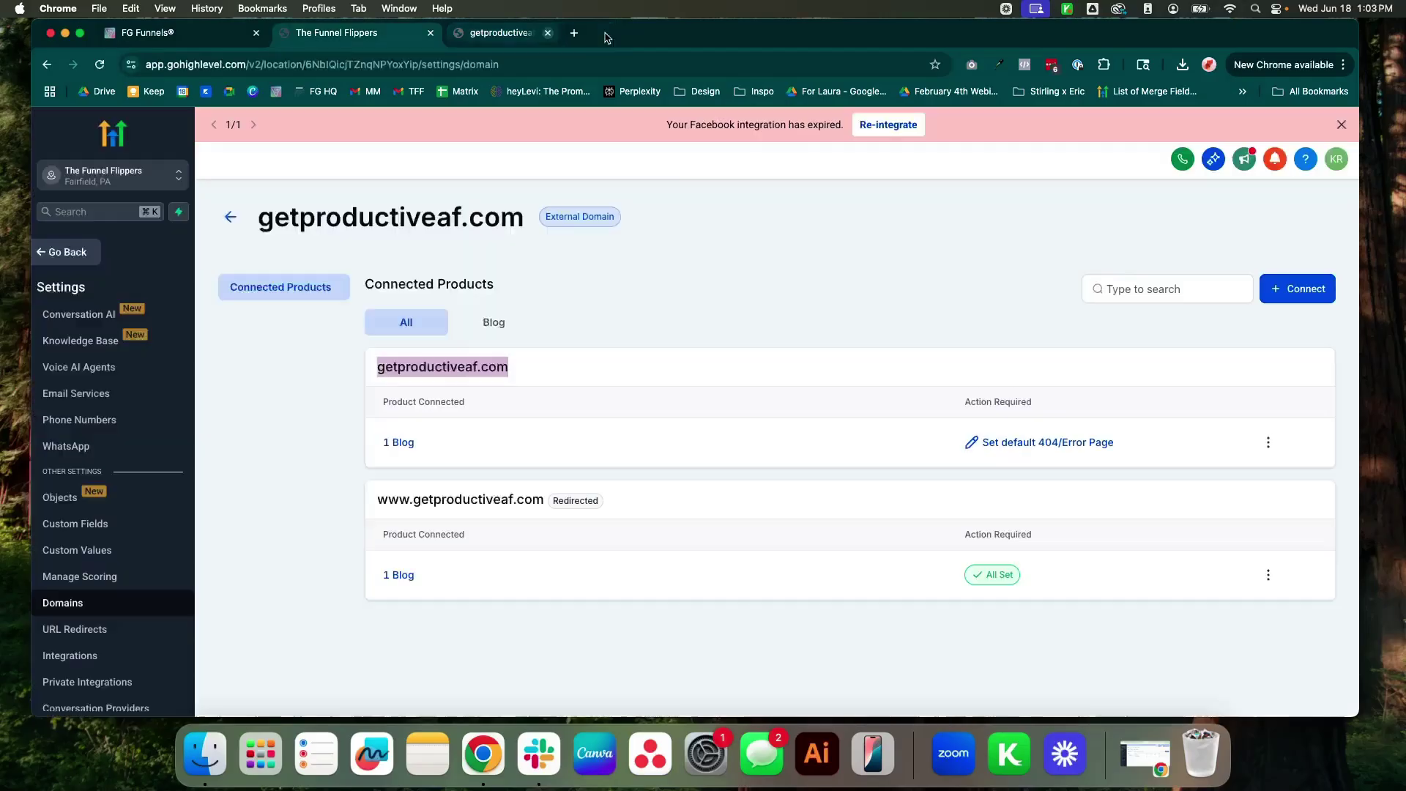
Step: Filter connected products to Blog and review the domain's 404 page choices without changes
left_click(490, 320)
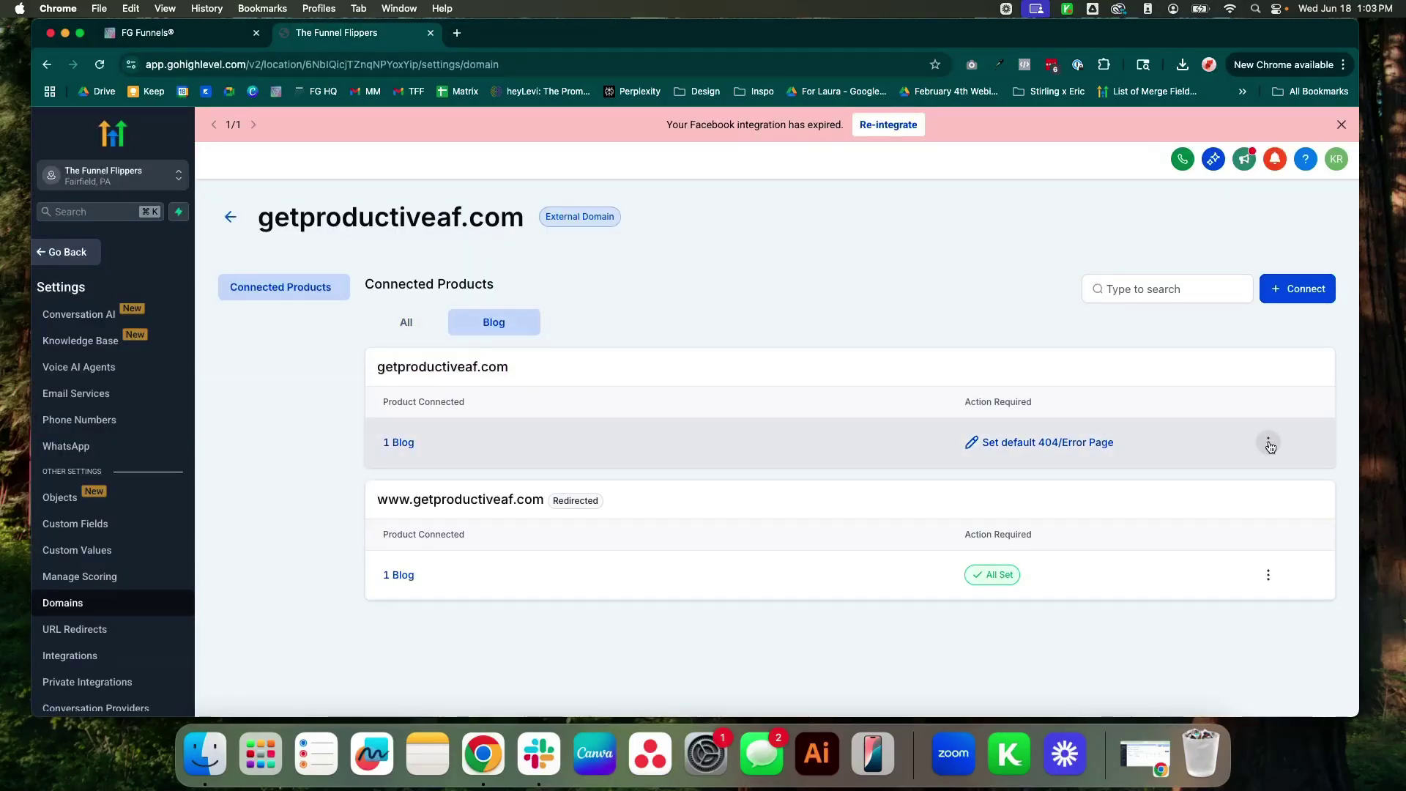
left_click(1268, 443)
left_click(1228, 388)
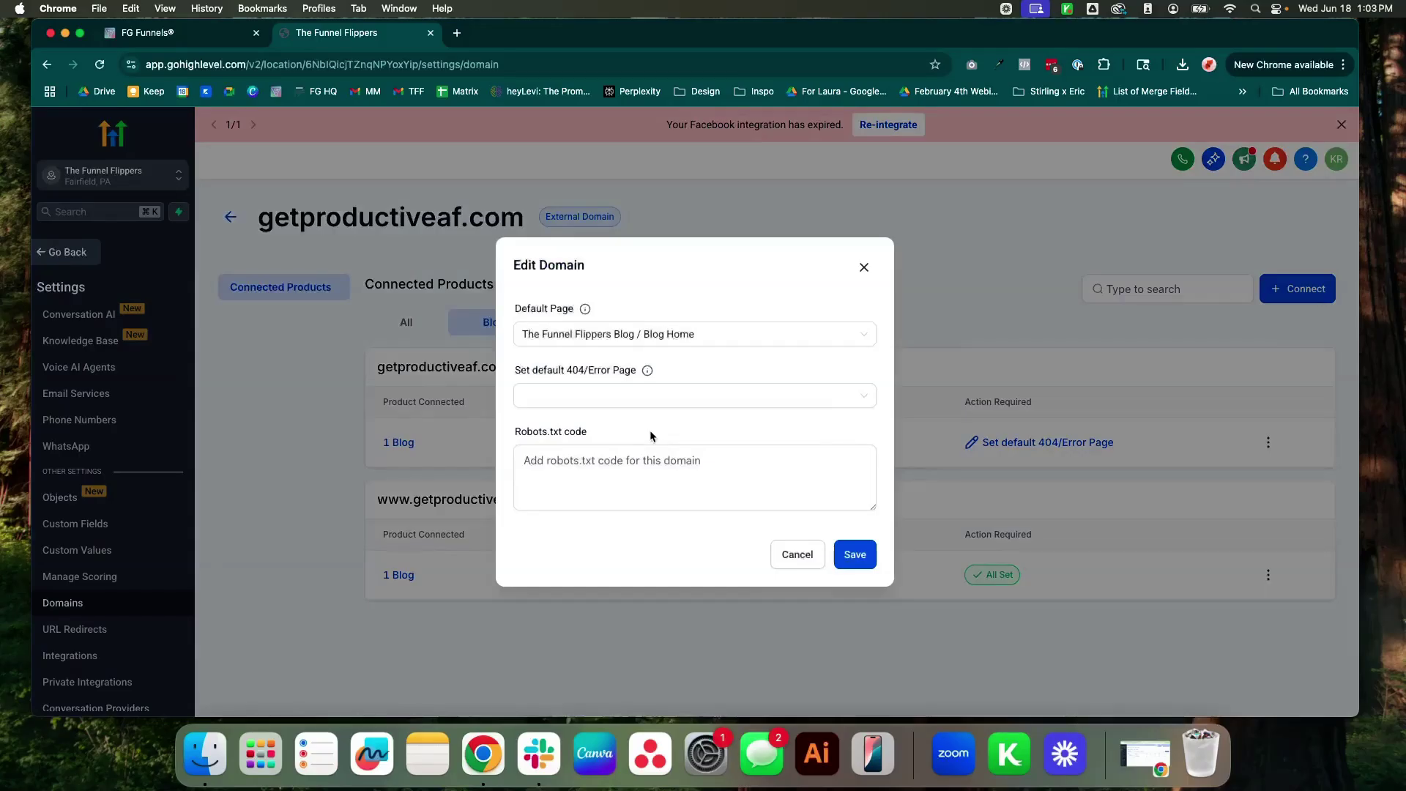
left_click(667, 395)
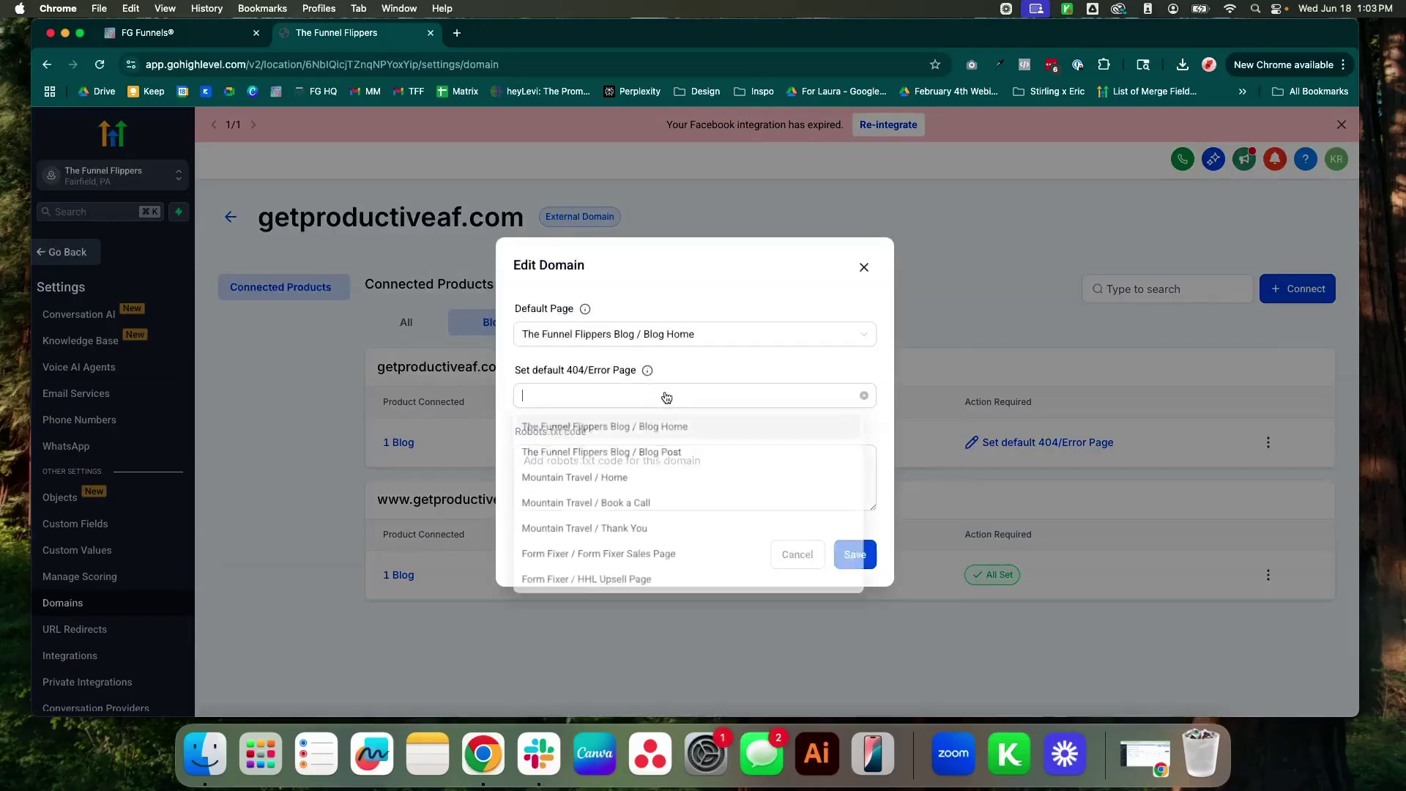
left_click(733, 366)
left_click(497, 199)
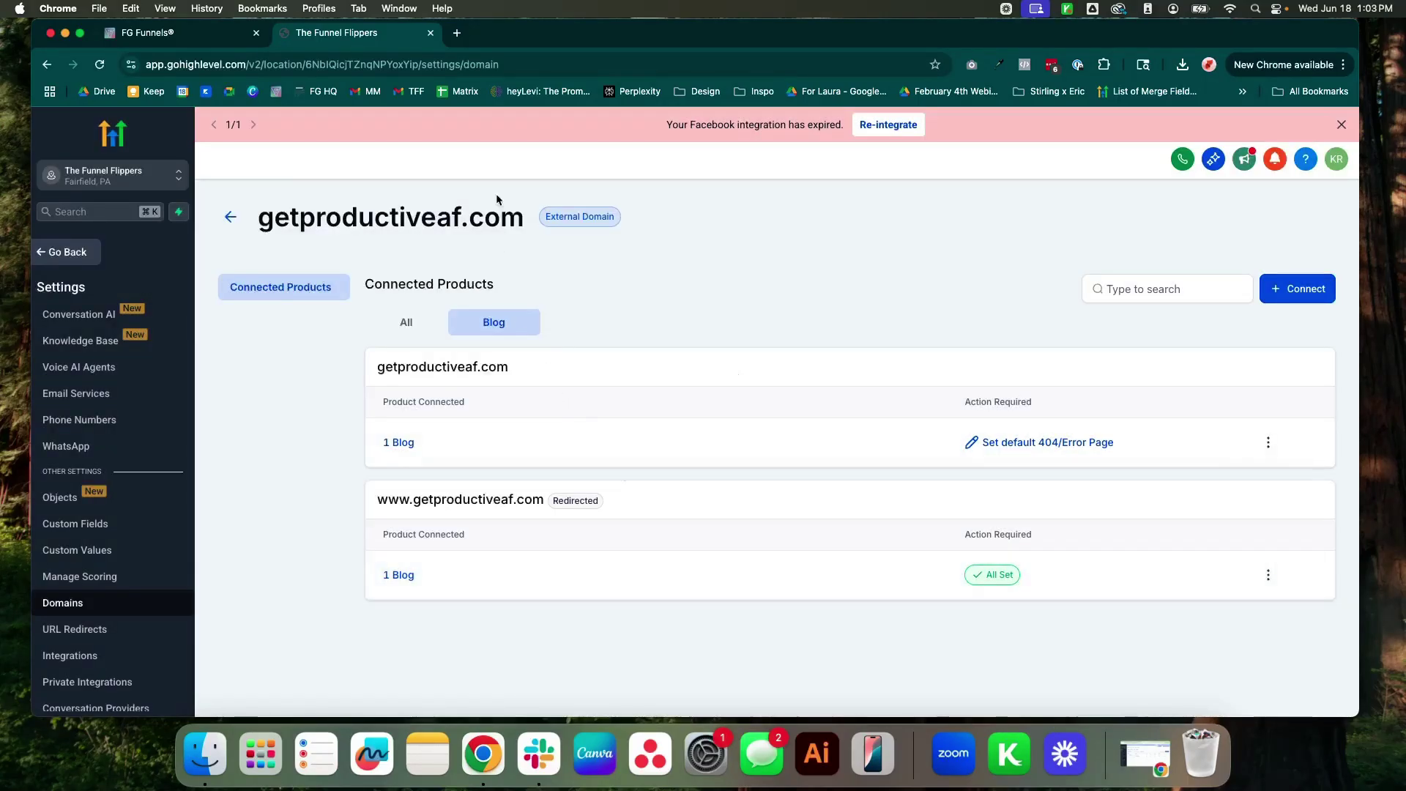
Step: Retest getproductiveaf.com in a new tab, see the DNS error, and close it
double_click(468, 218)
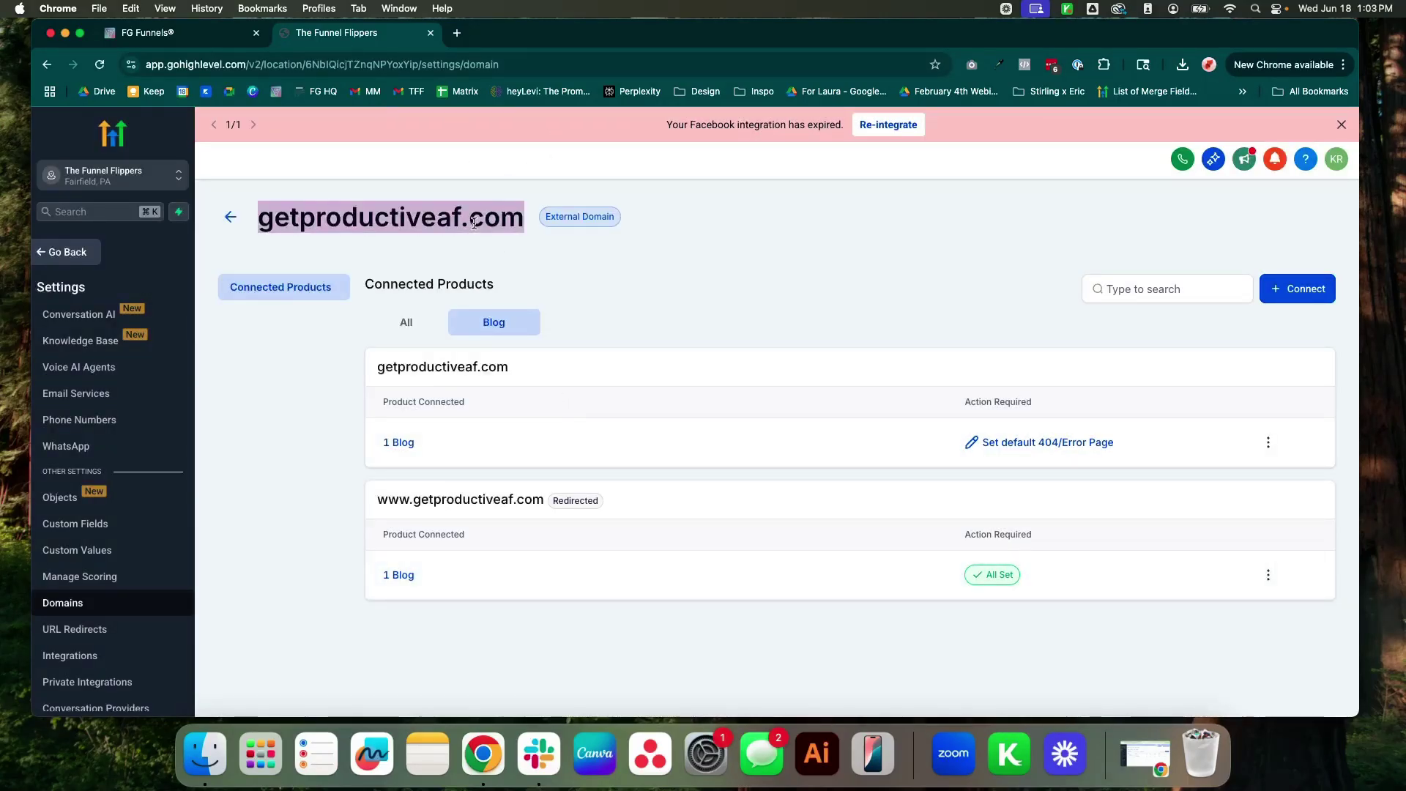
left_click(461, 34)
key("cmd+v")
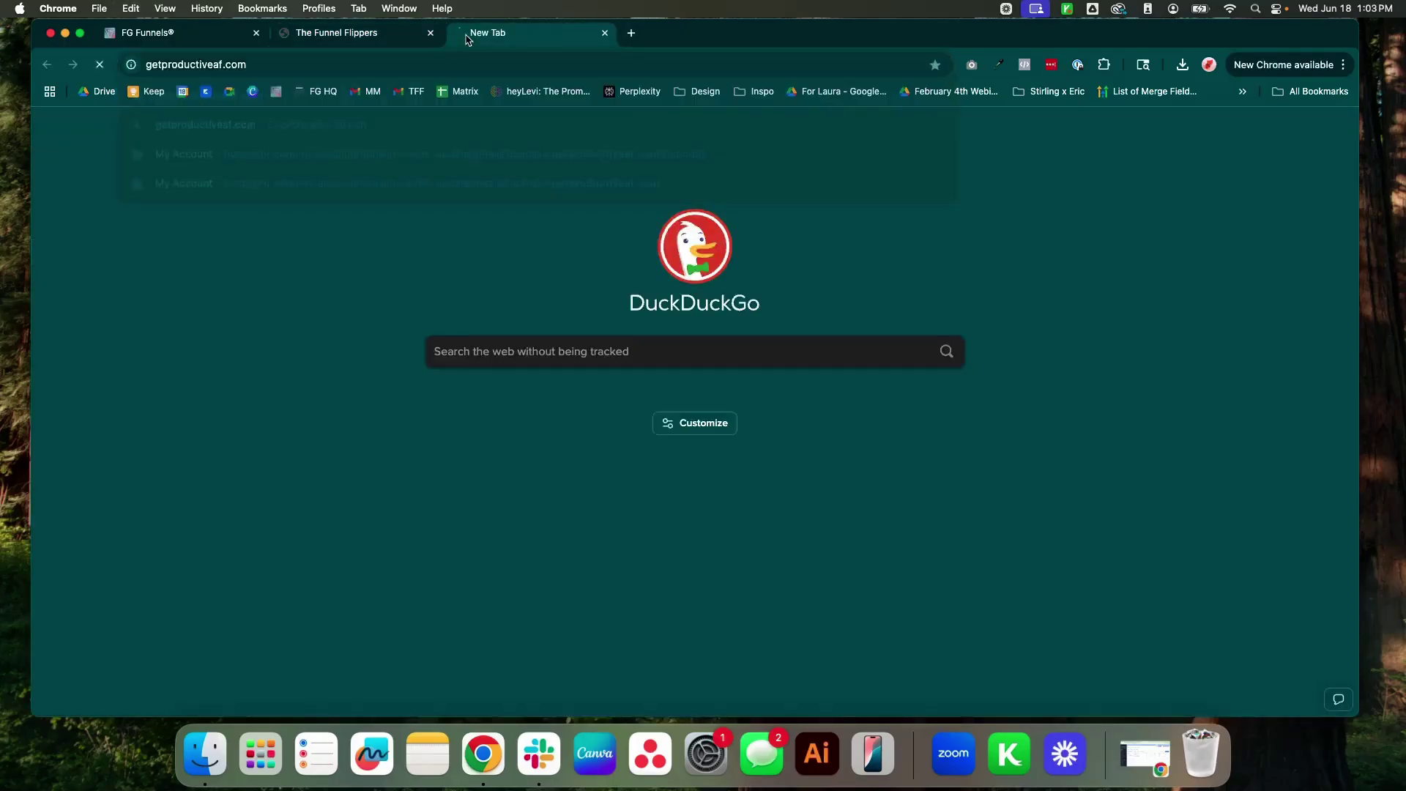
key("Return")
scroll(596, 110, "up", 2)
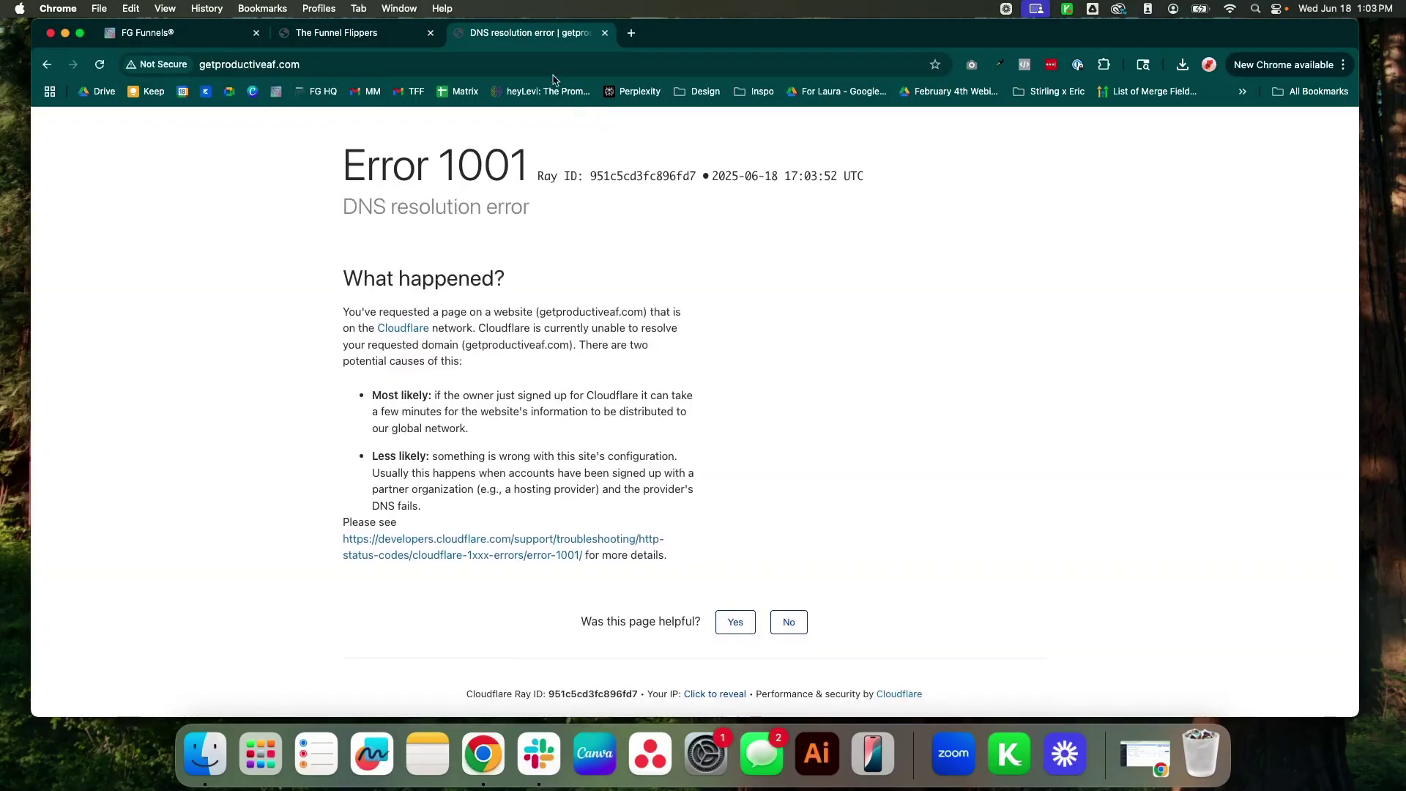
left_click(604, 32)
left_click(658, 363)
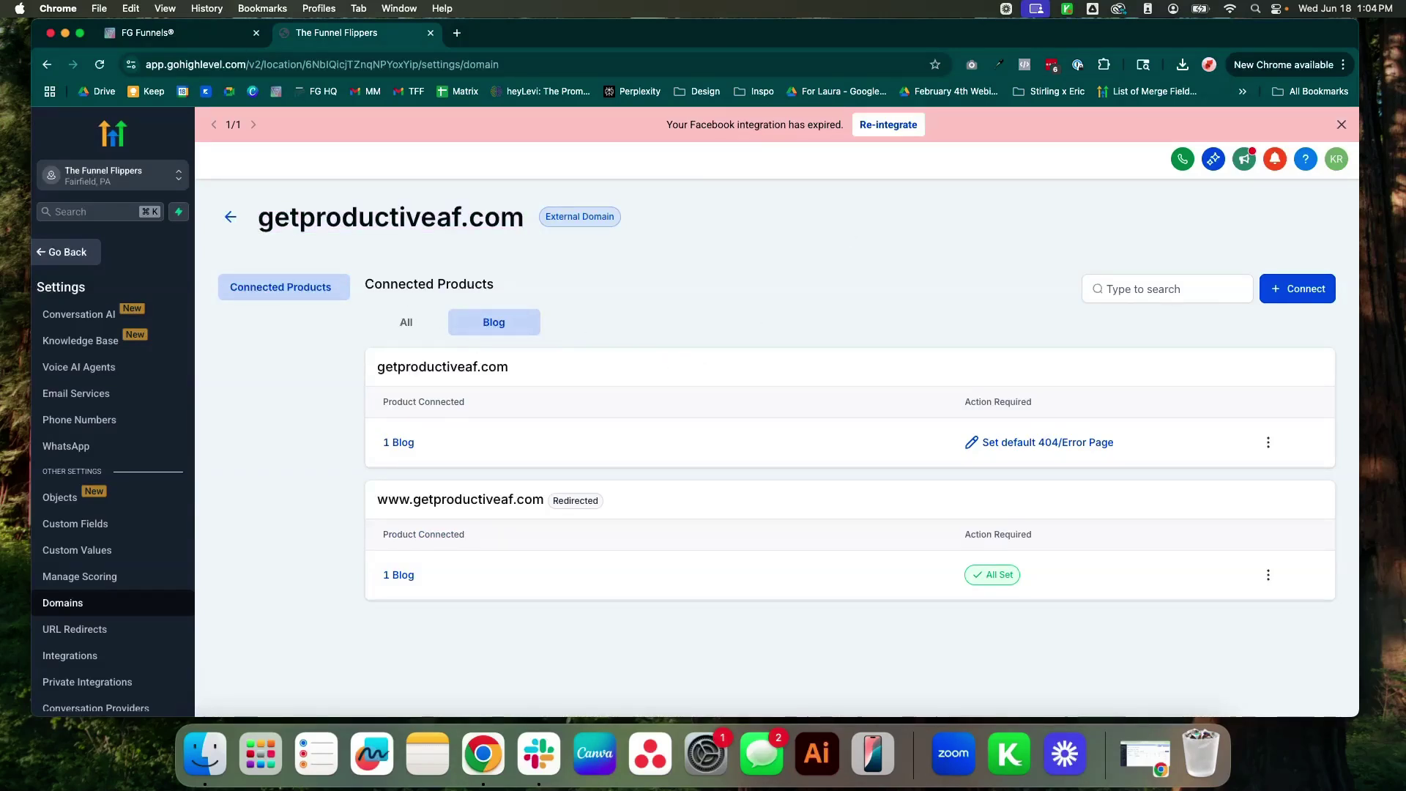
Step: Leave settings and open The Funnel Flippers Website from the Sites Websites list
left_click(230, 217)
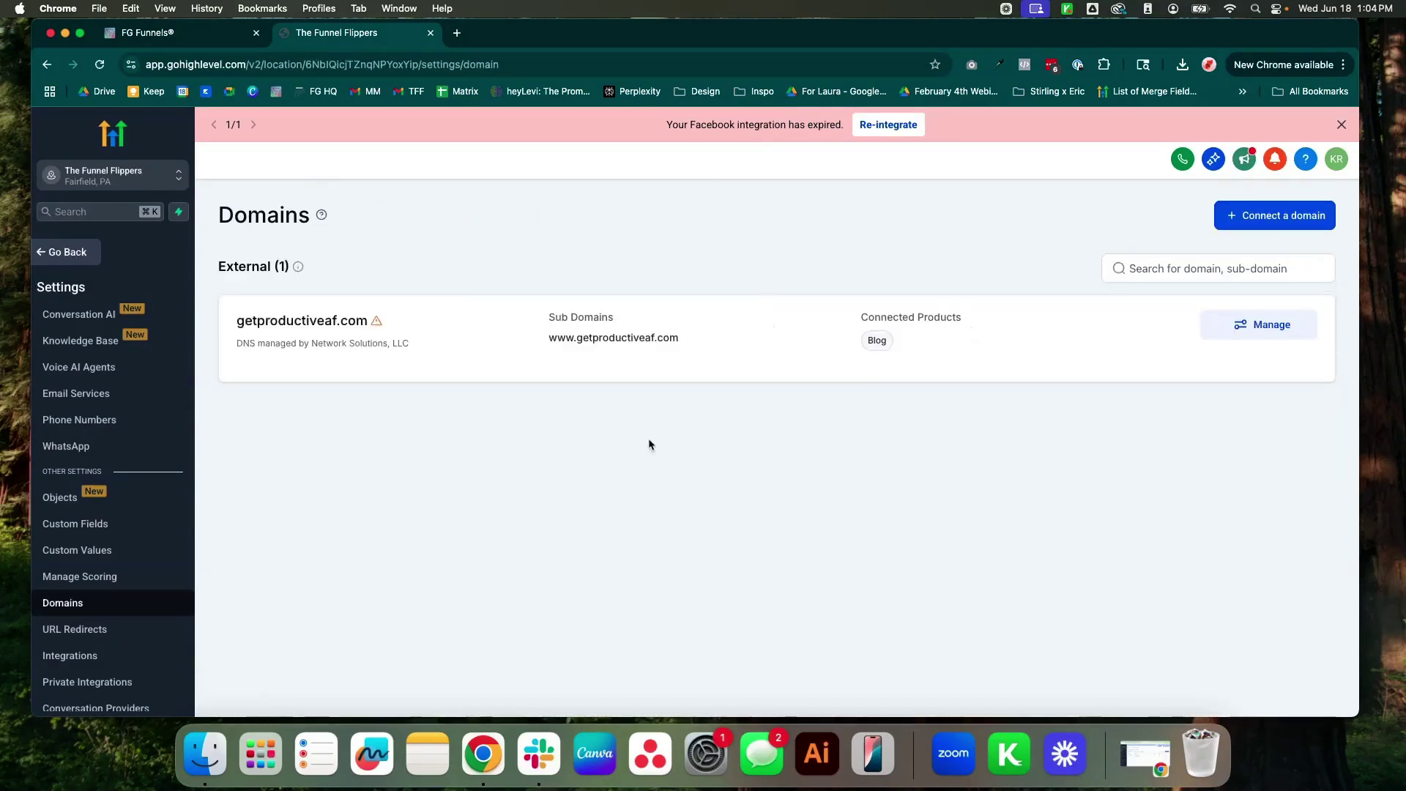
left_click(71, 255)
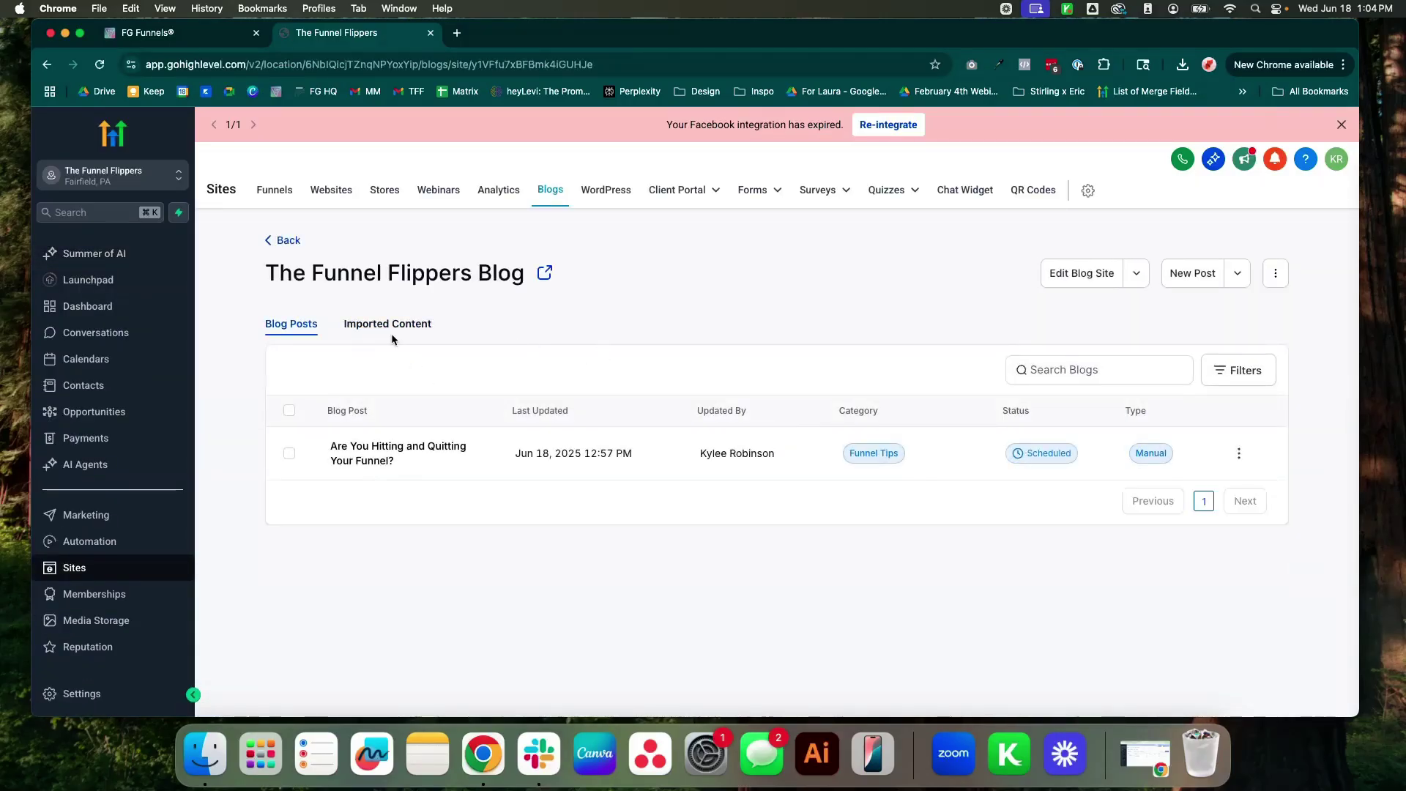
left_click(277, 189)
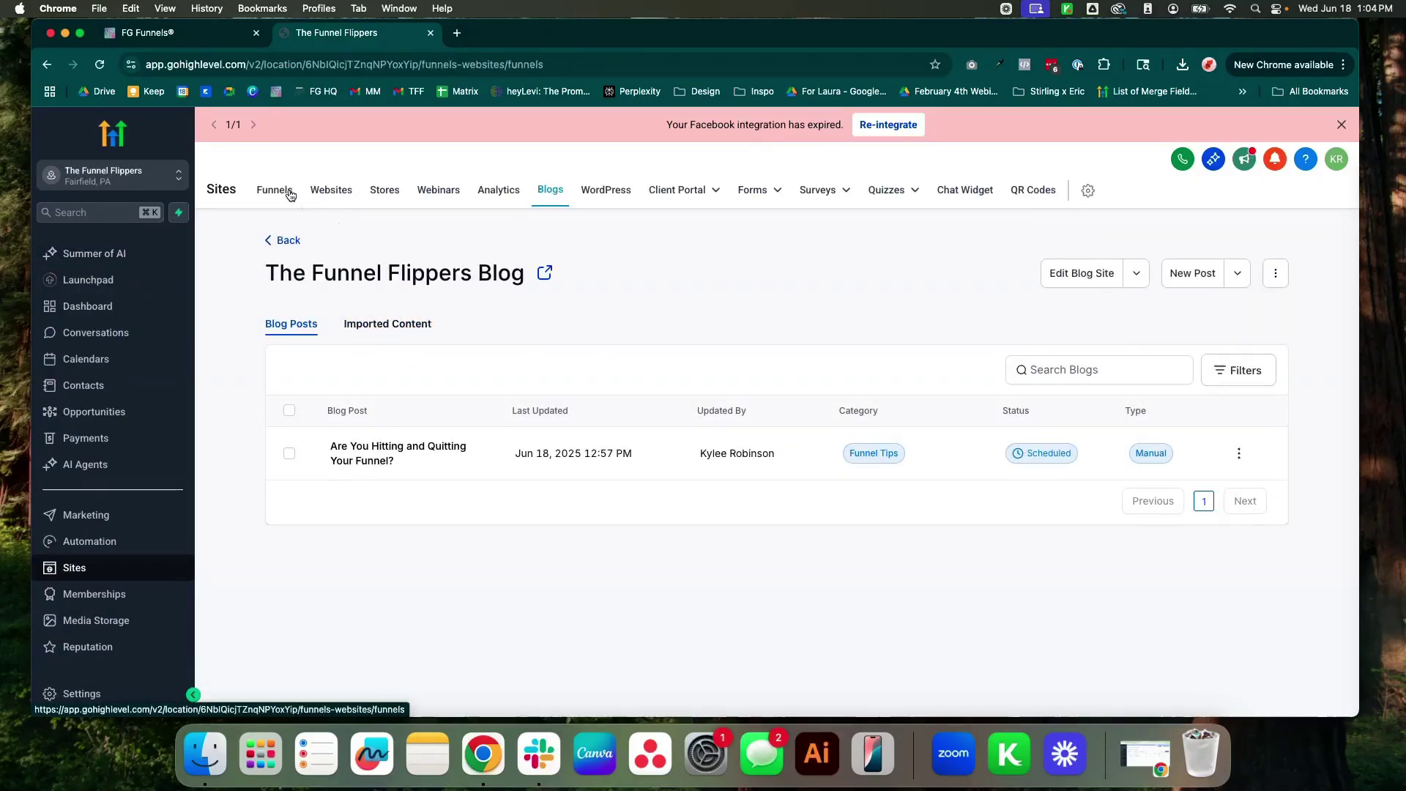
left_click(330, 189)
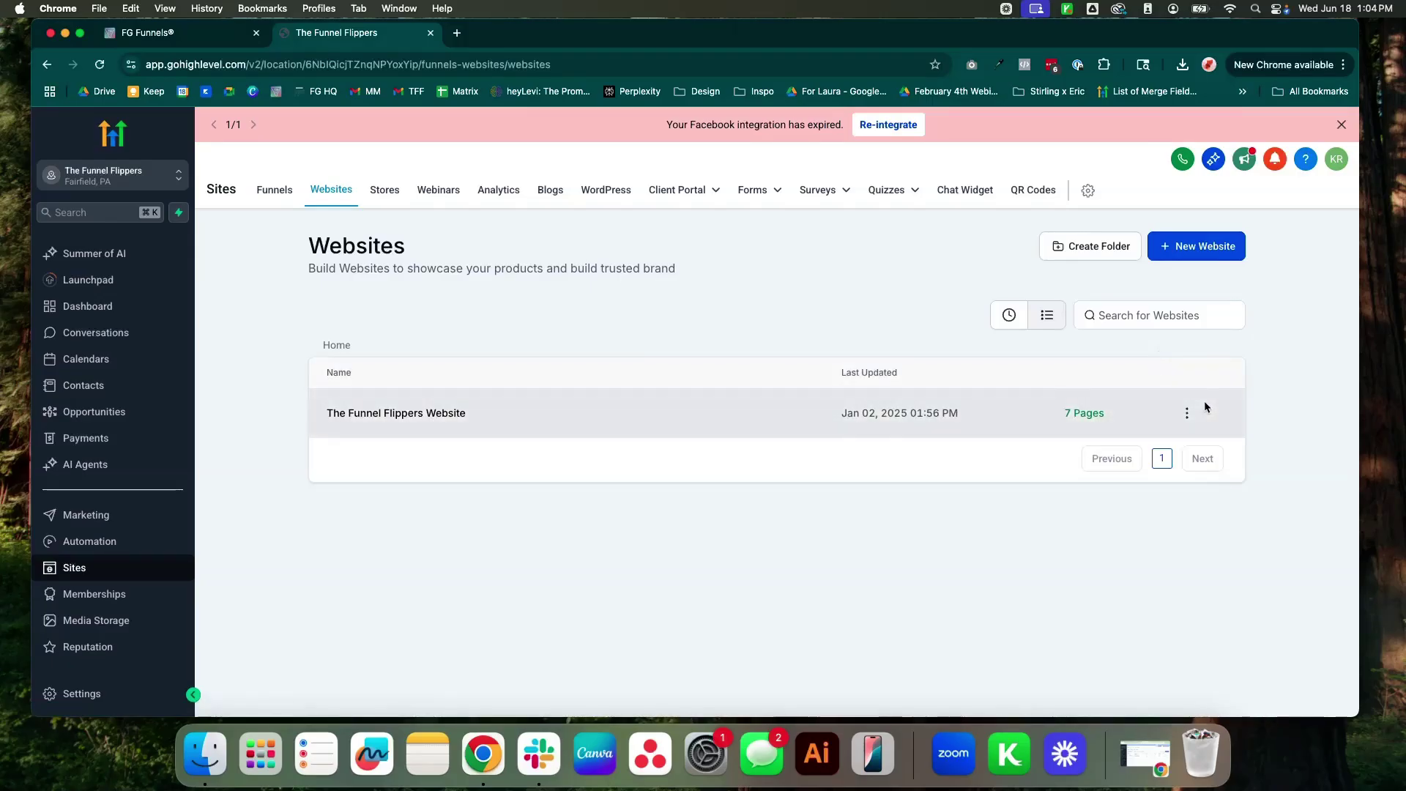
left_click(439, 414)
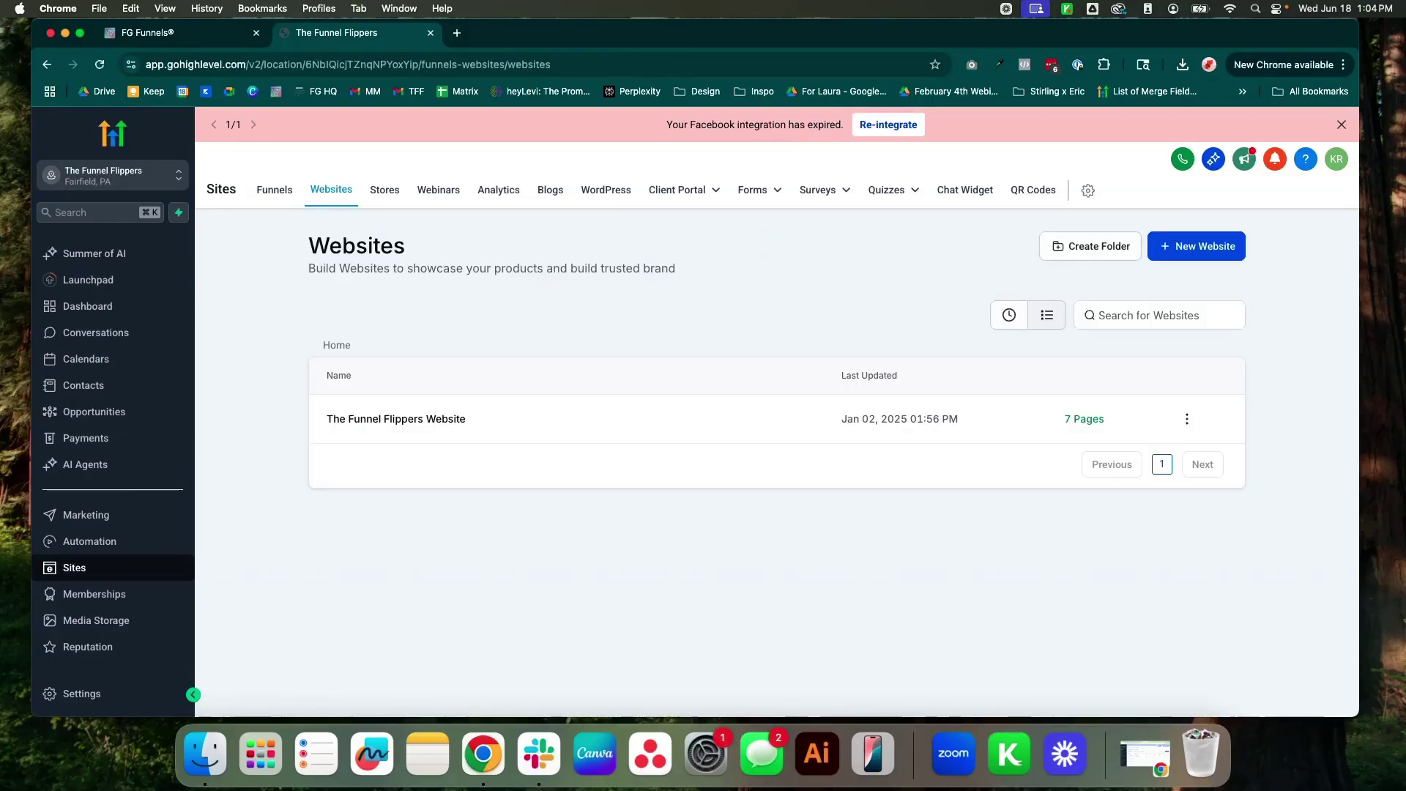